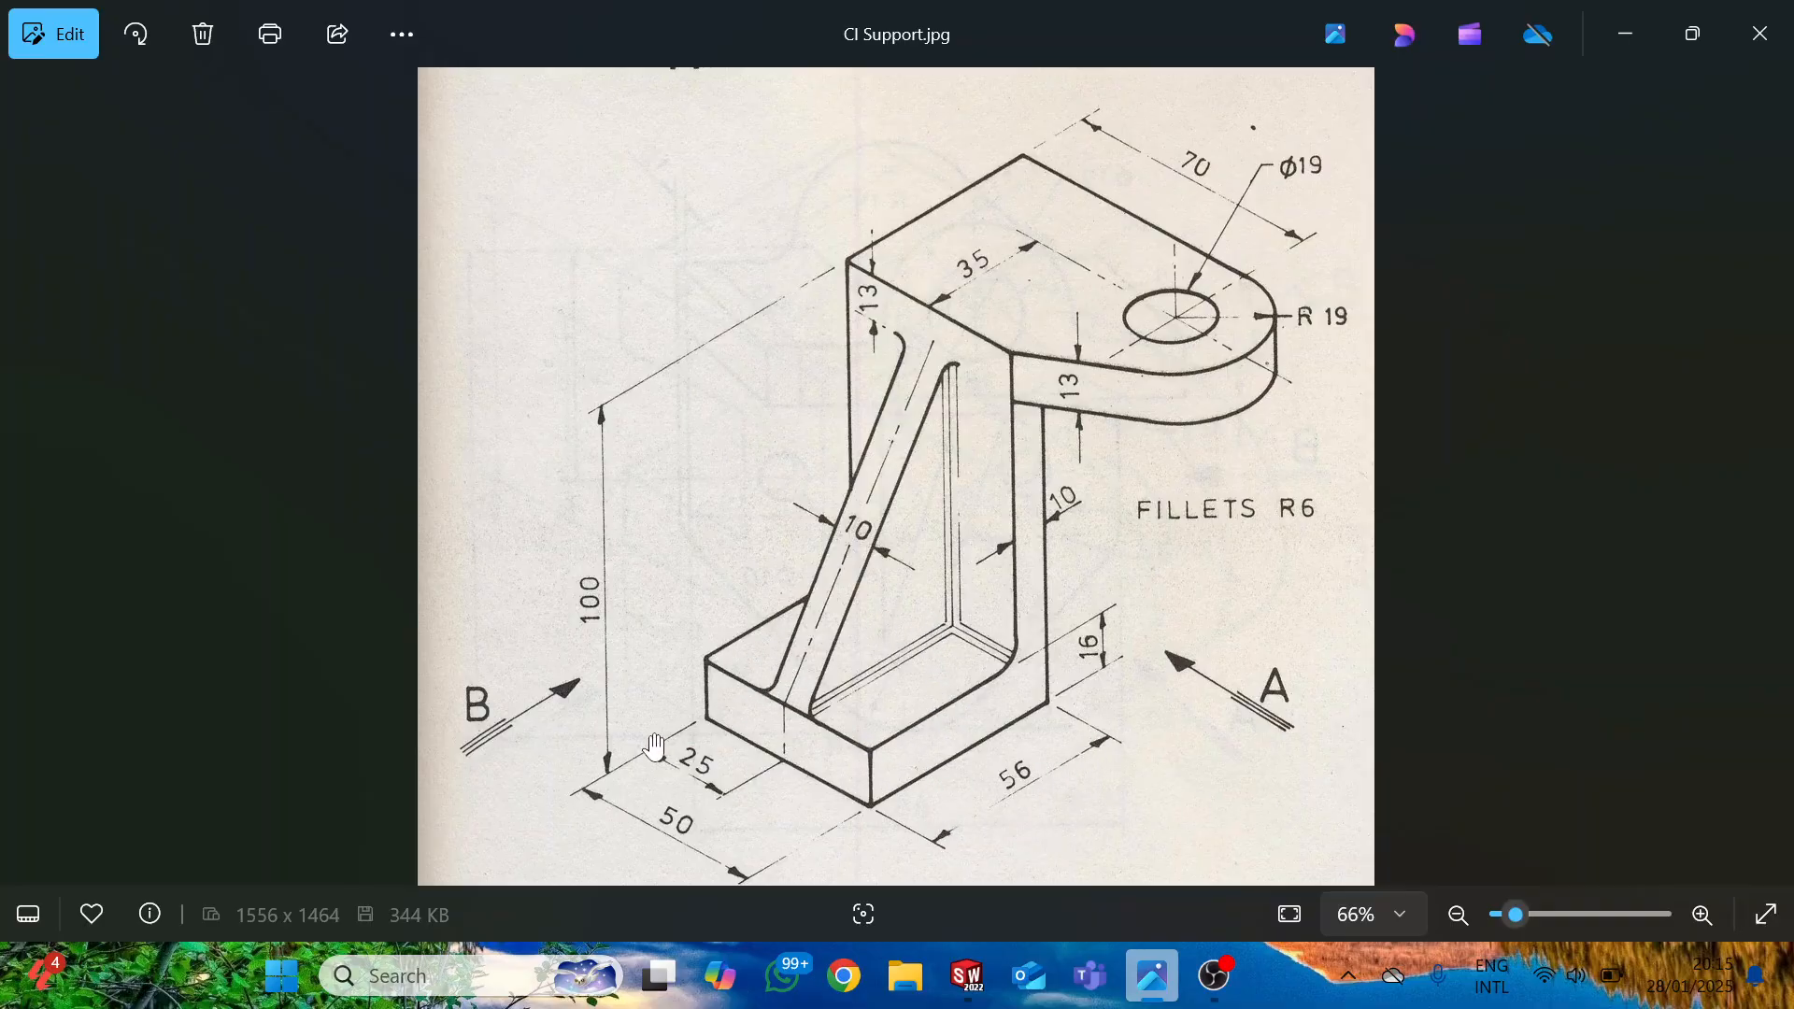
Switch to SOLIDWORKS and sketch a center rectangle about 115 by 110 mm, centred on the origin of the Top Plane.
key(alt+Tab)
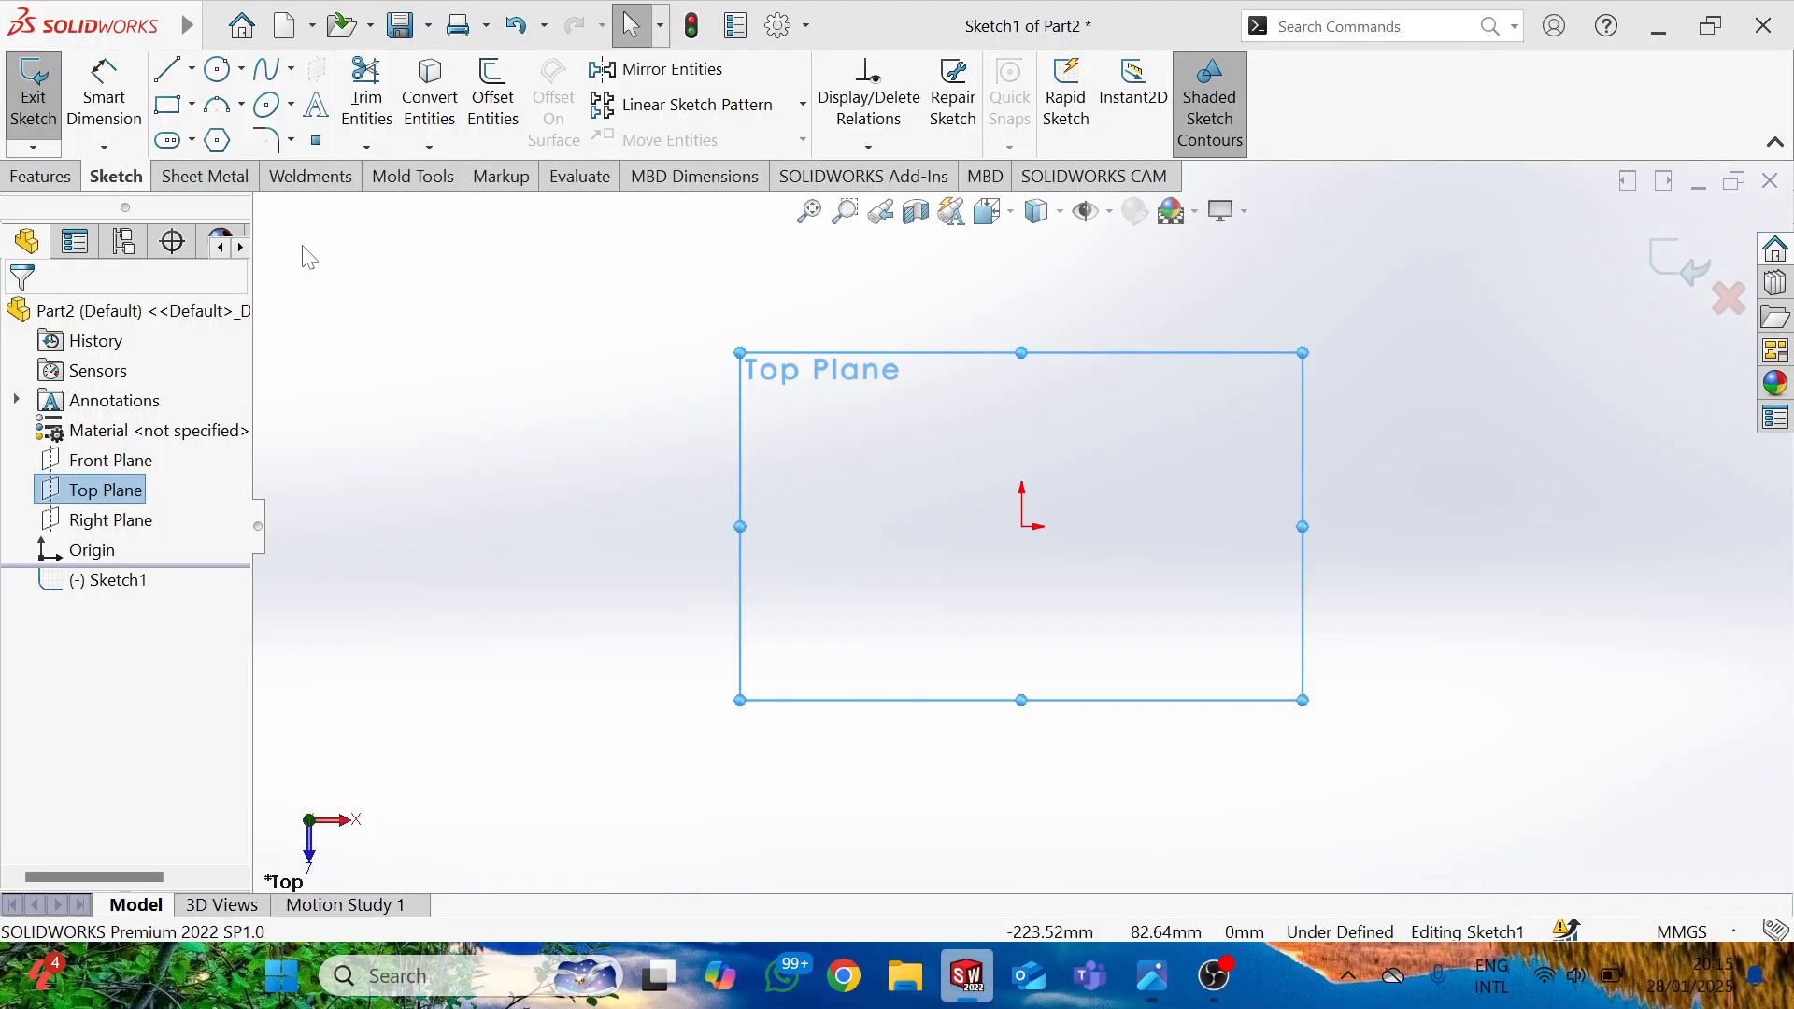
click(170, 104)
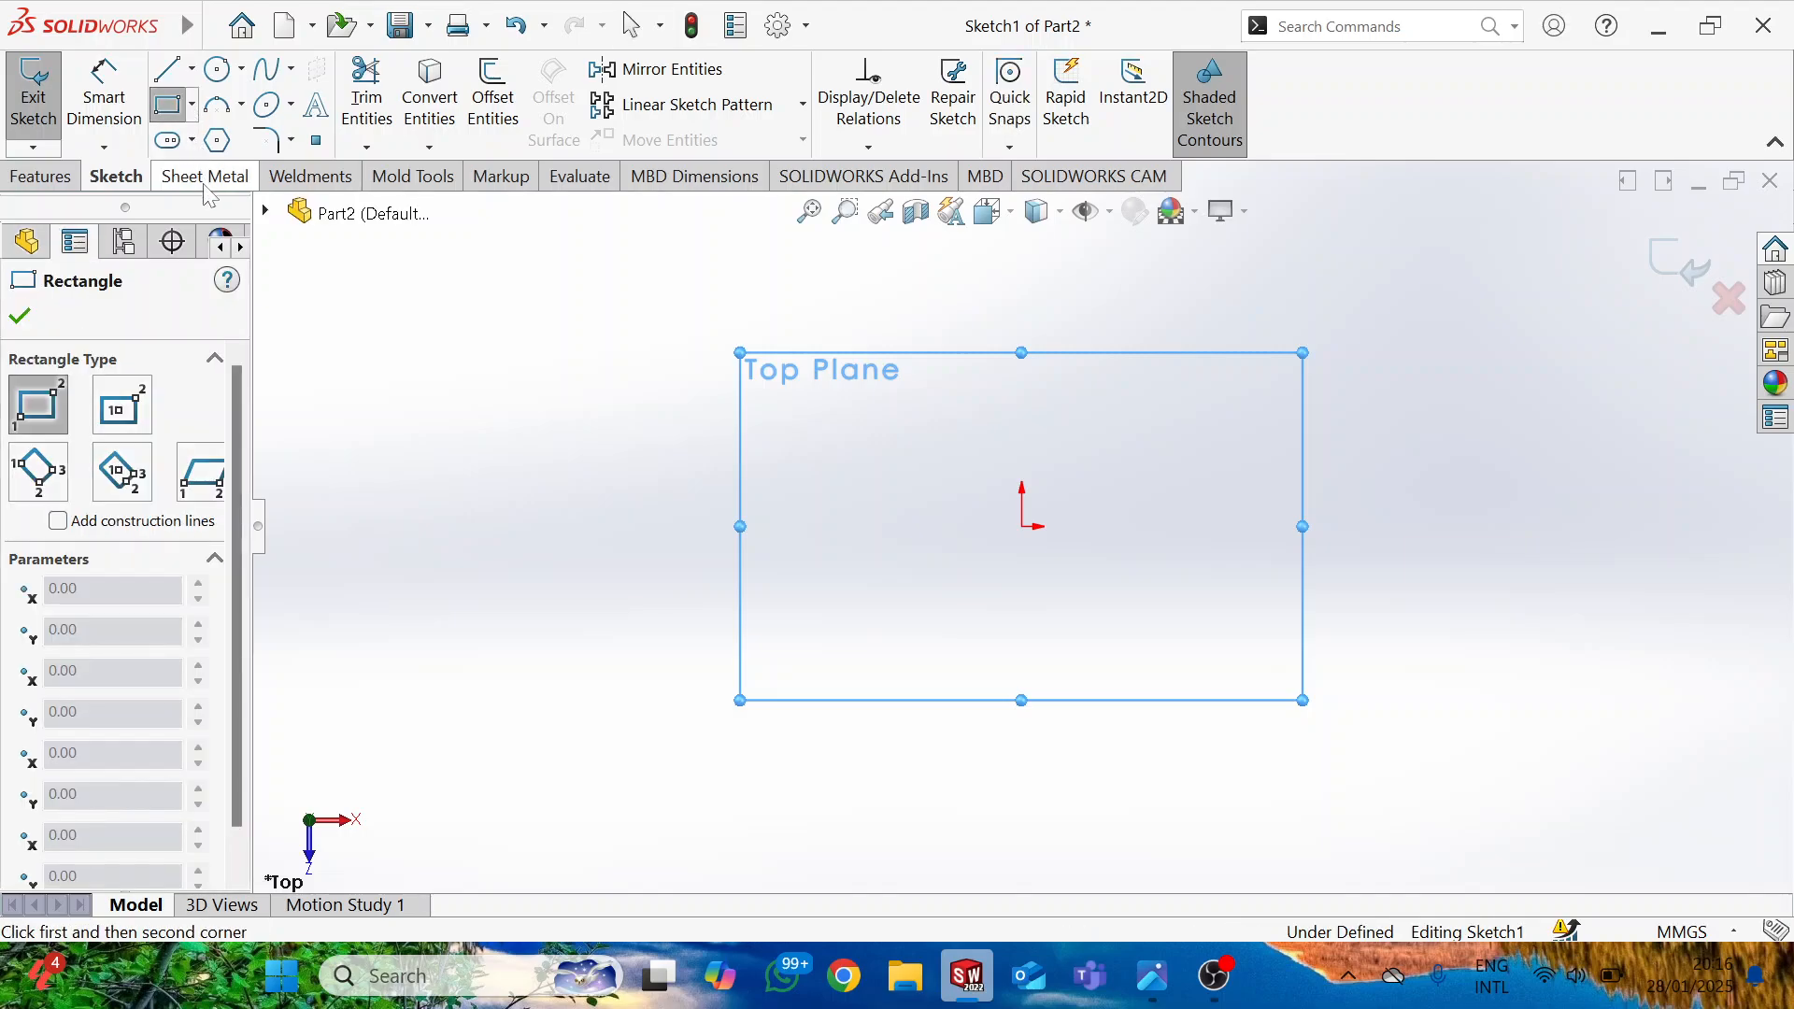
click(193, 104)
click(258, 175)
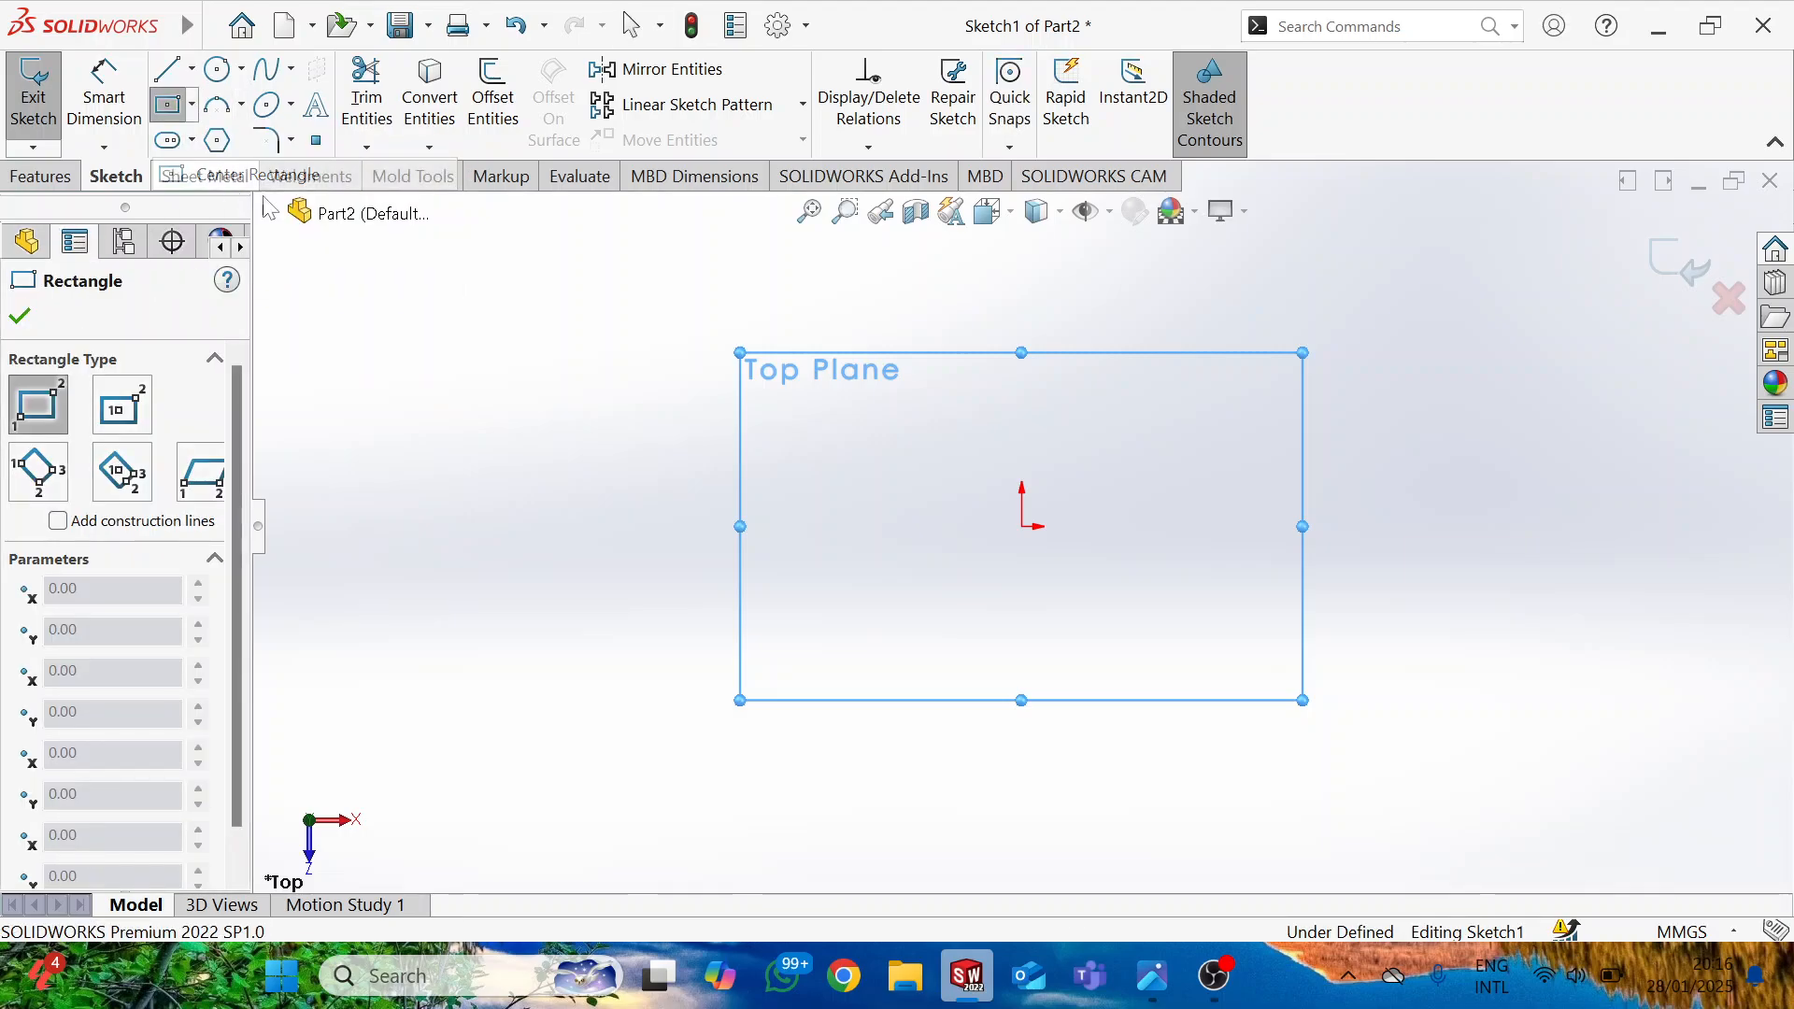
click(1021, 527)
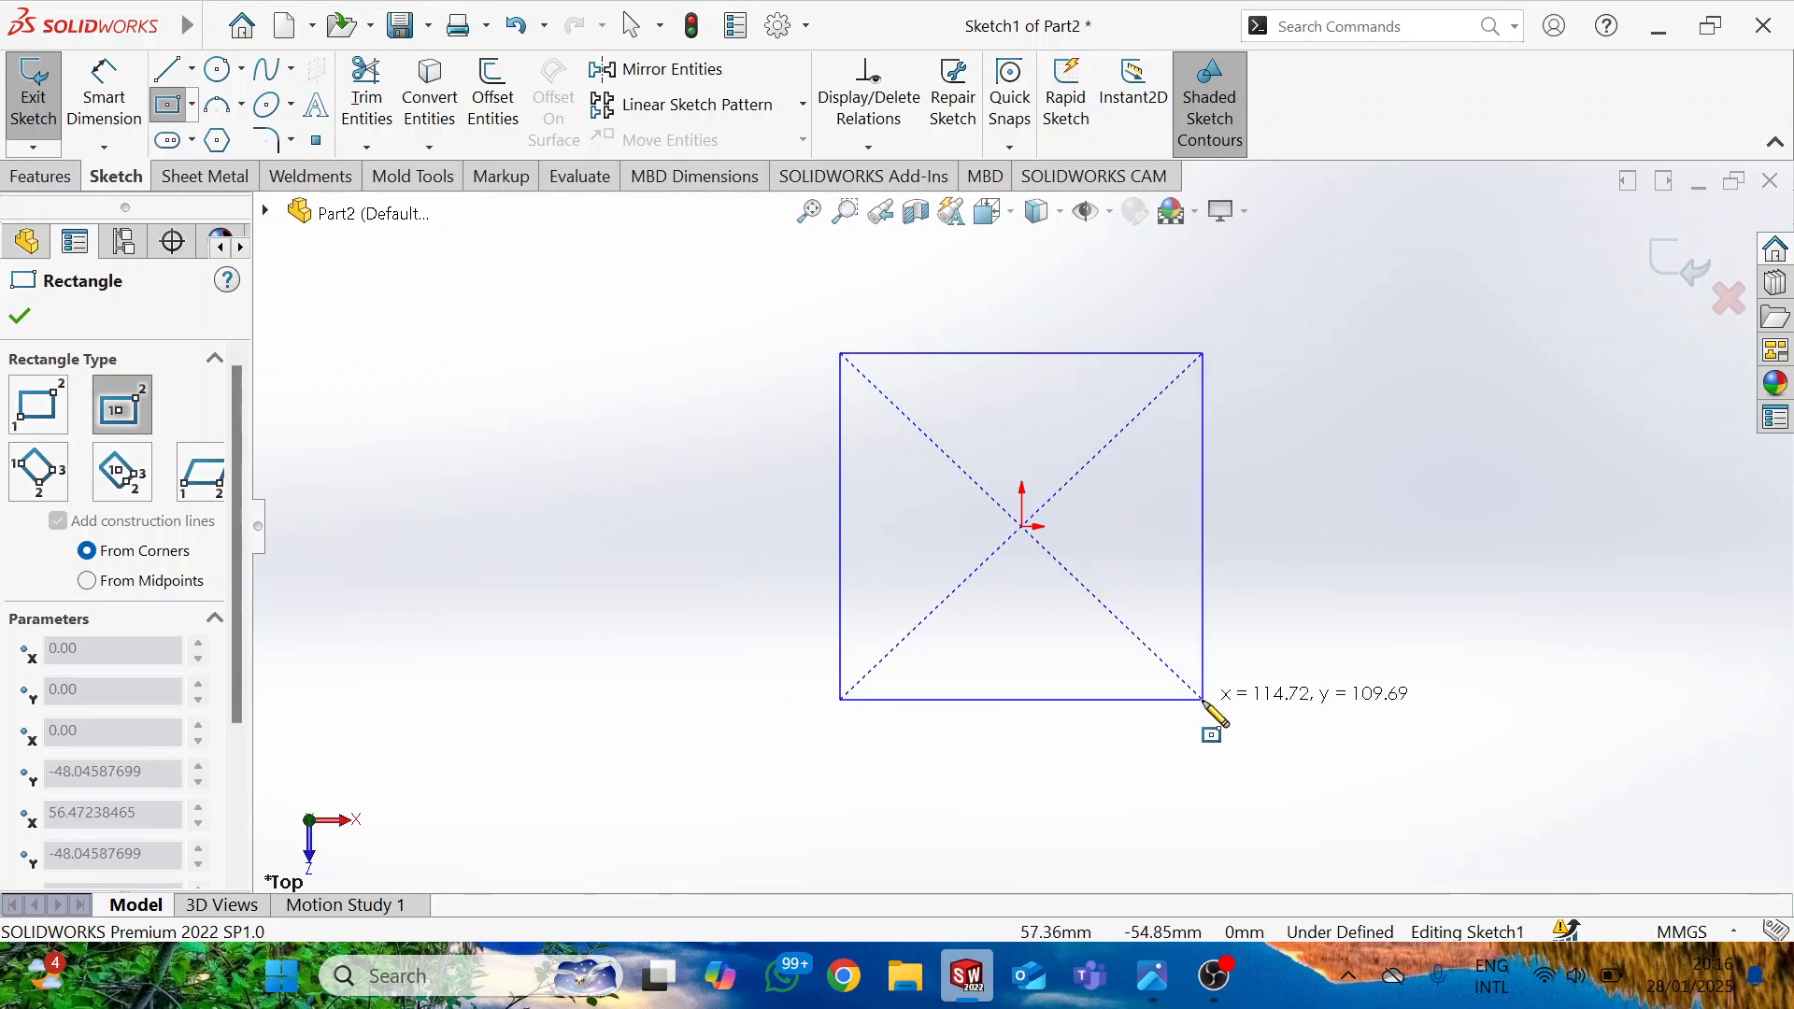
click(1203, 700)
Dimension the rectangle's vertical side to 56 mm and its horizontal side to 50 mm.
click(104, 93)
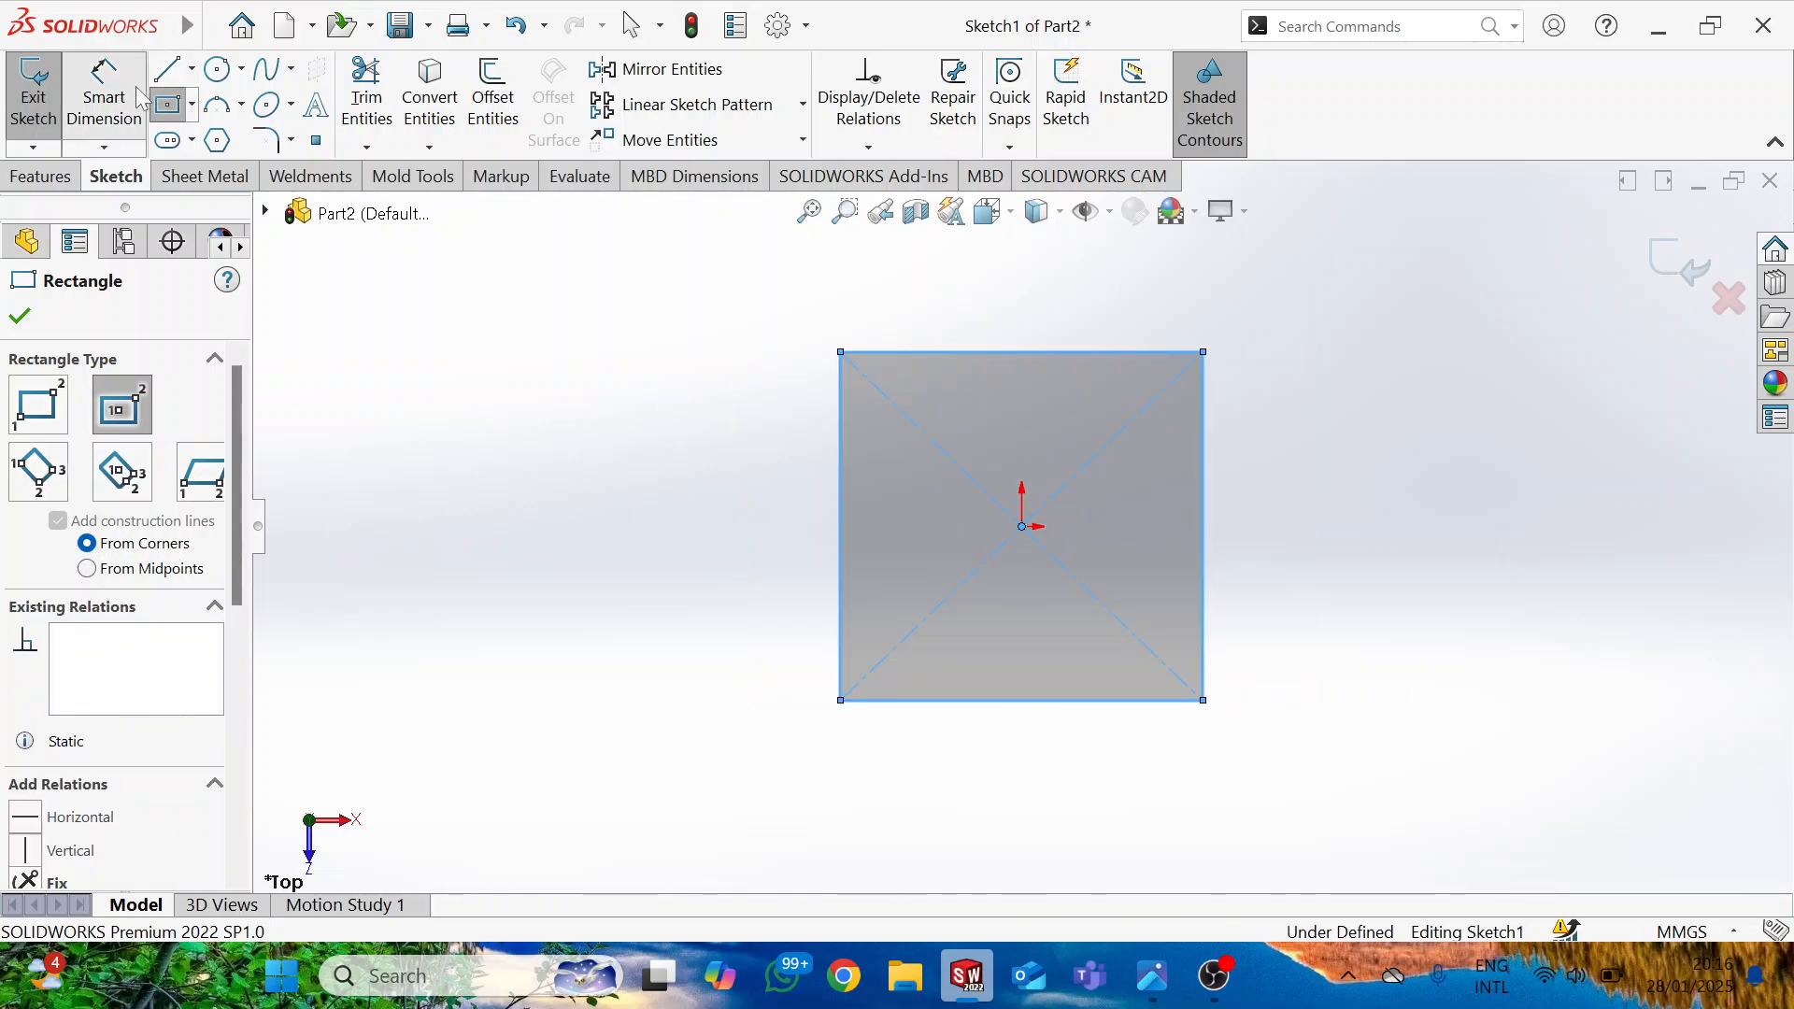
click(1276, 537)
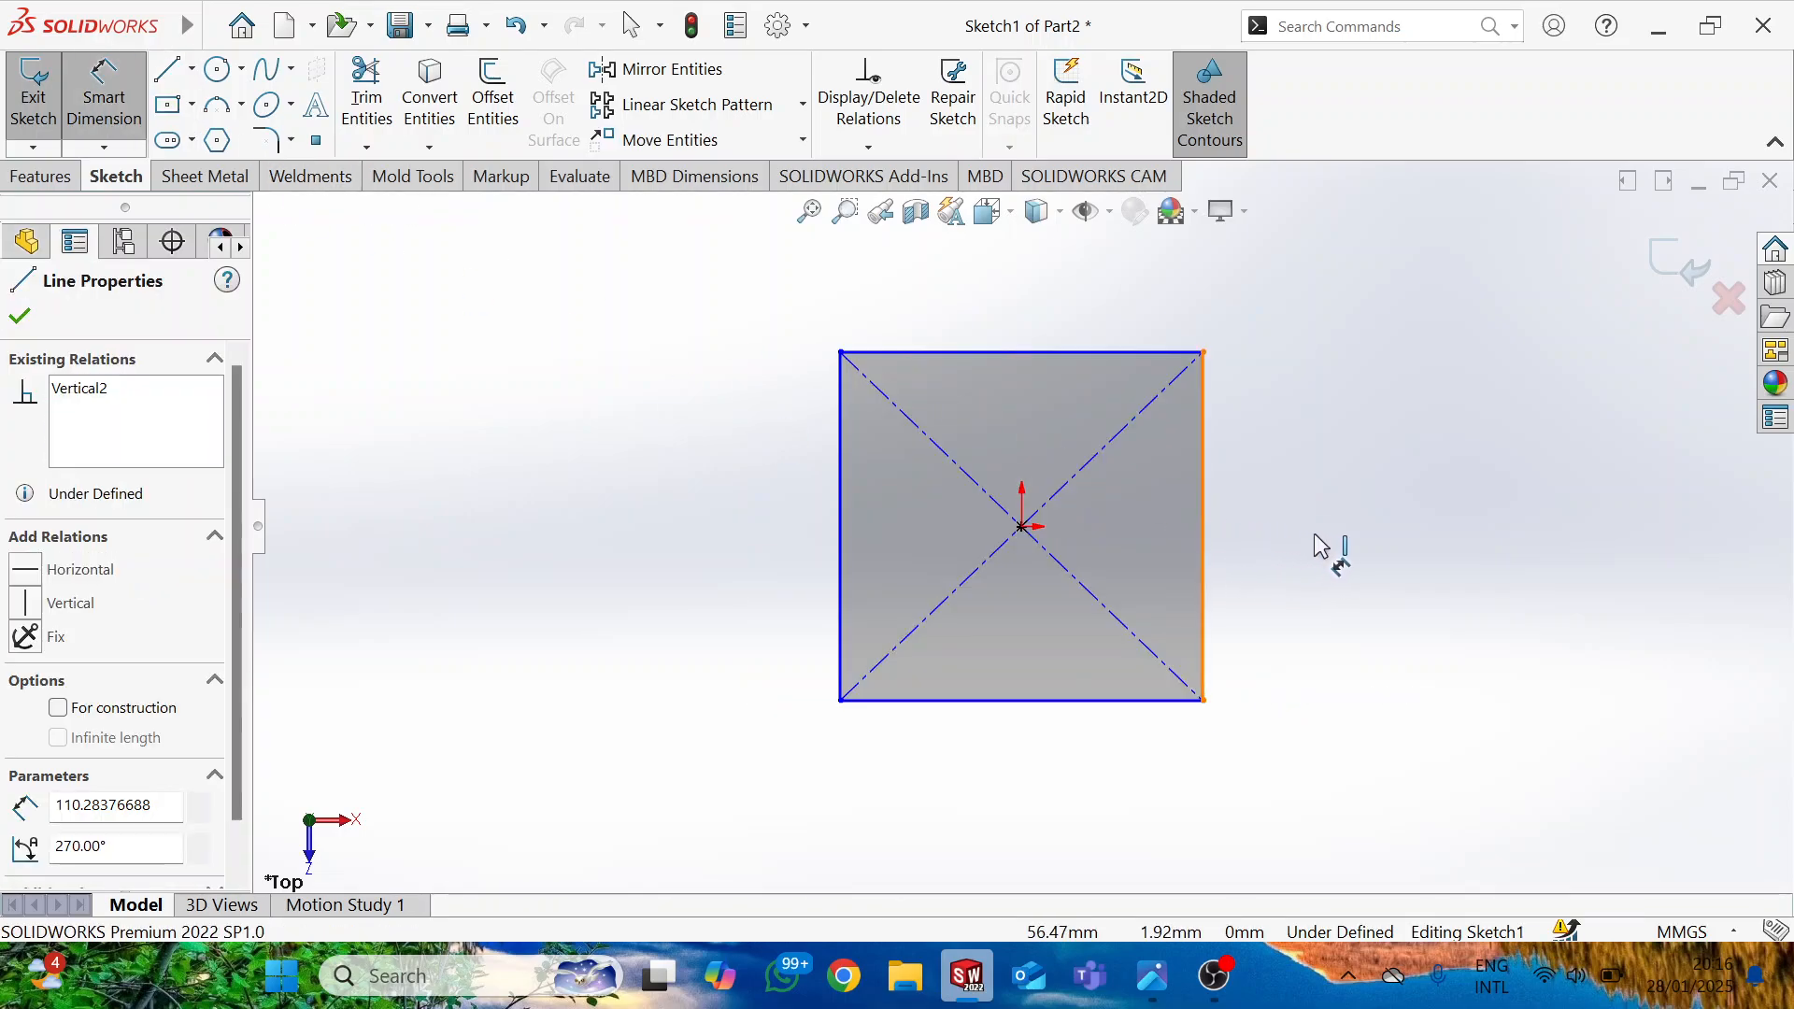
click(1332, 537)
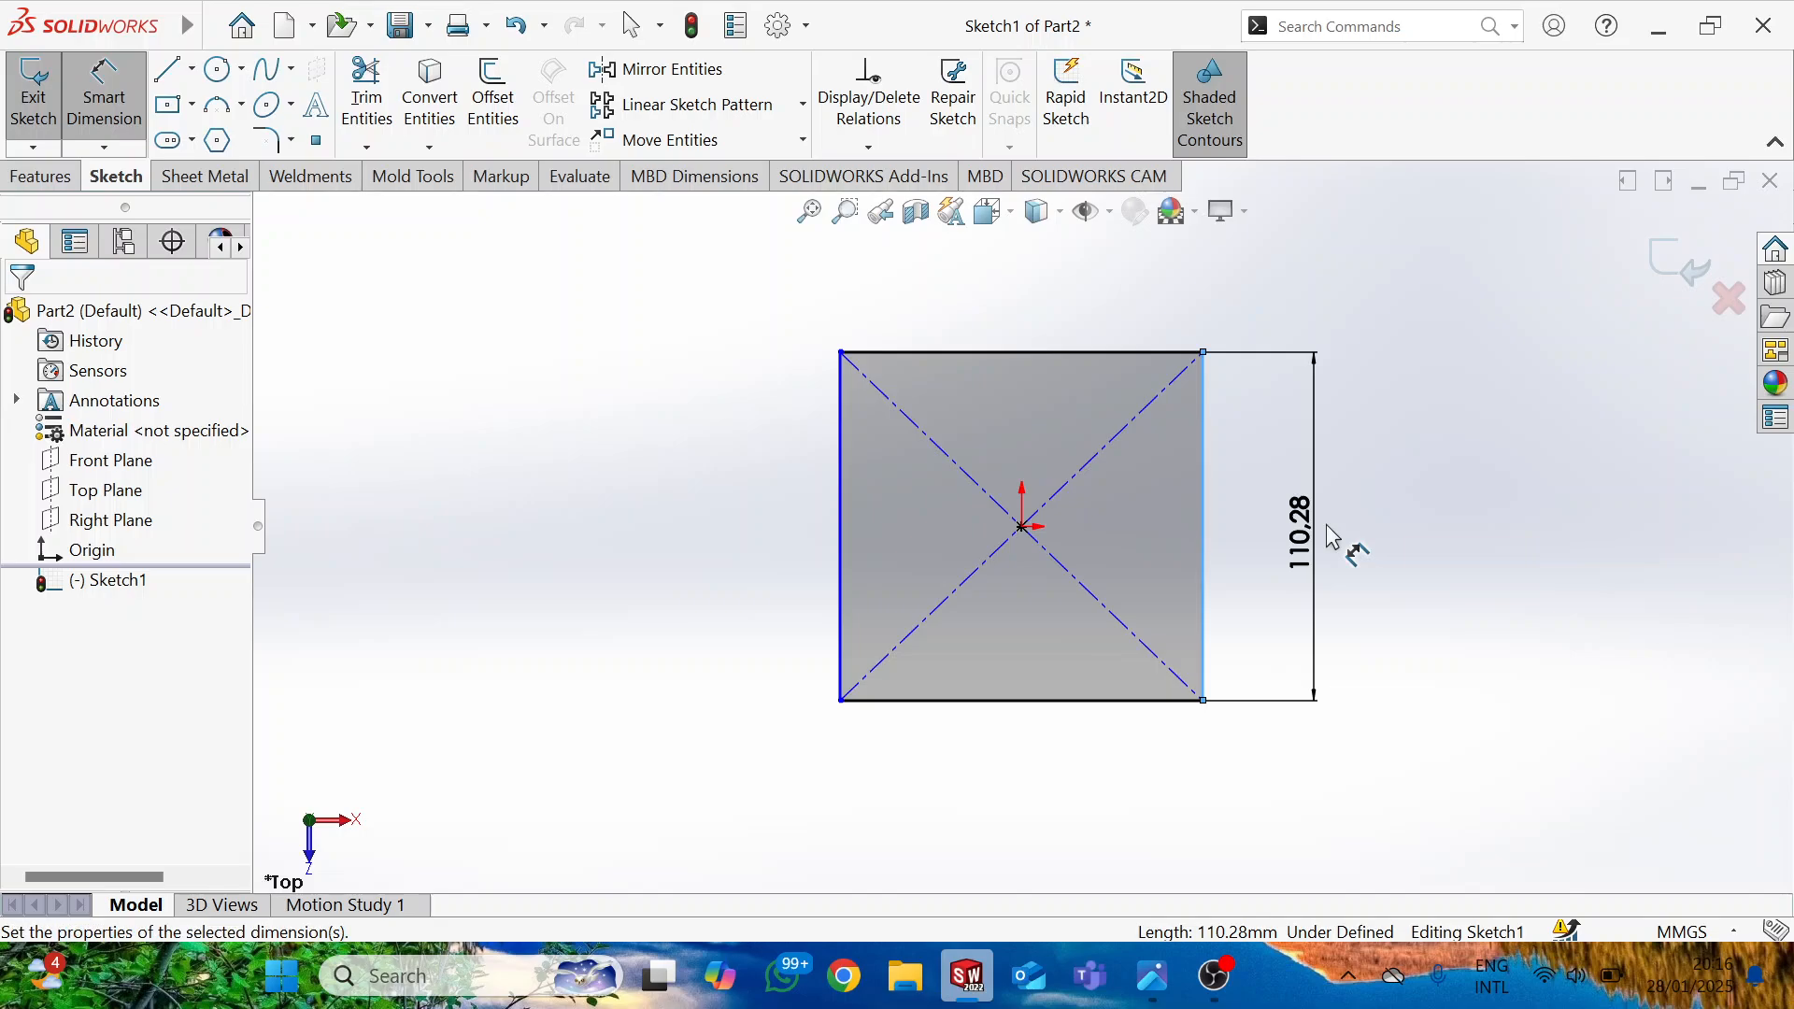
text(56)
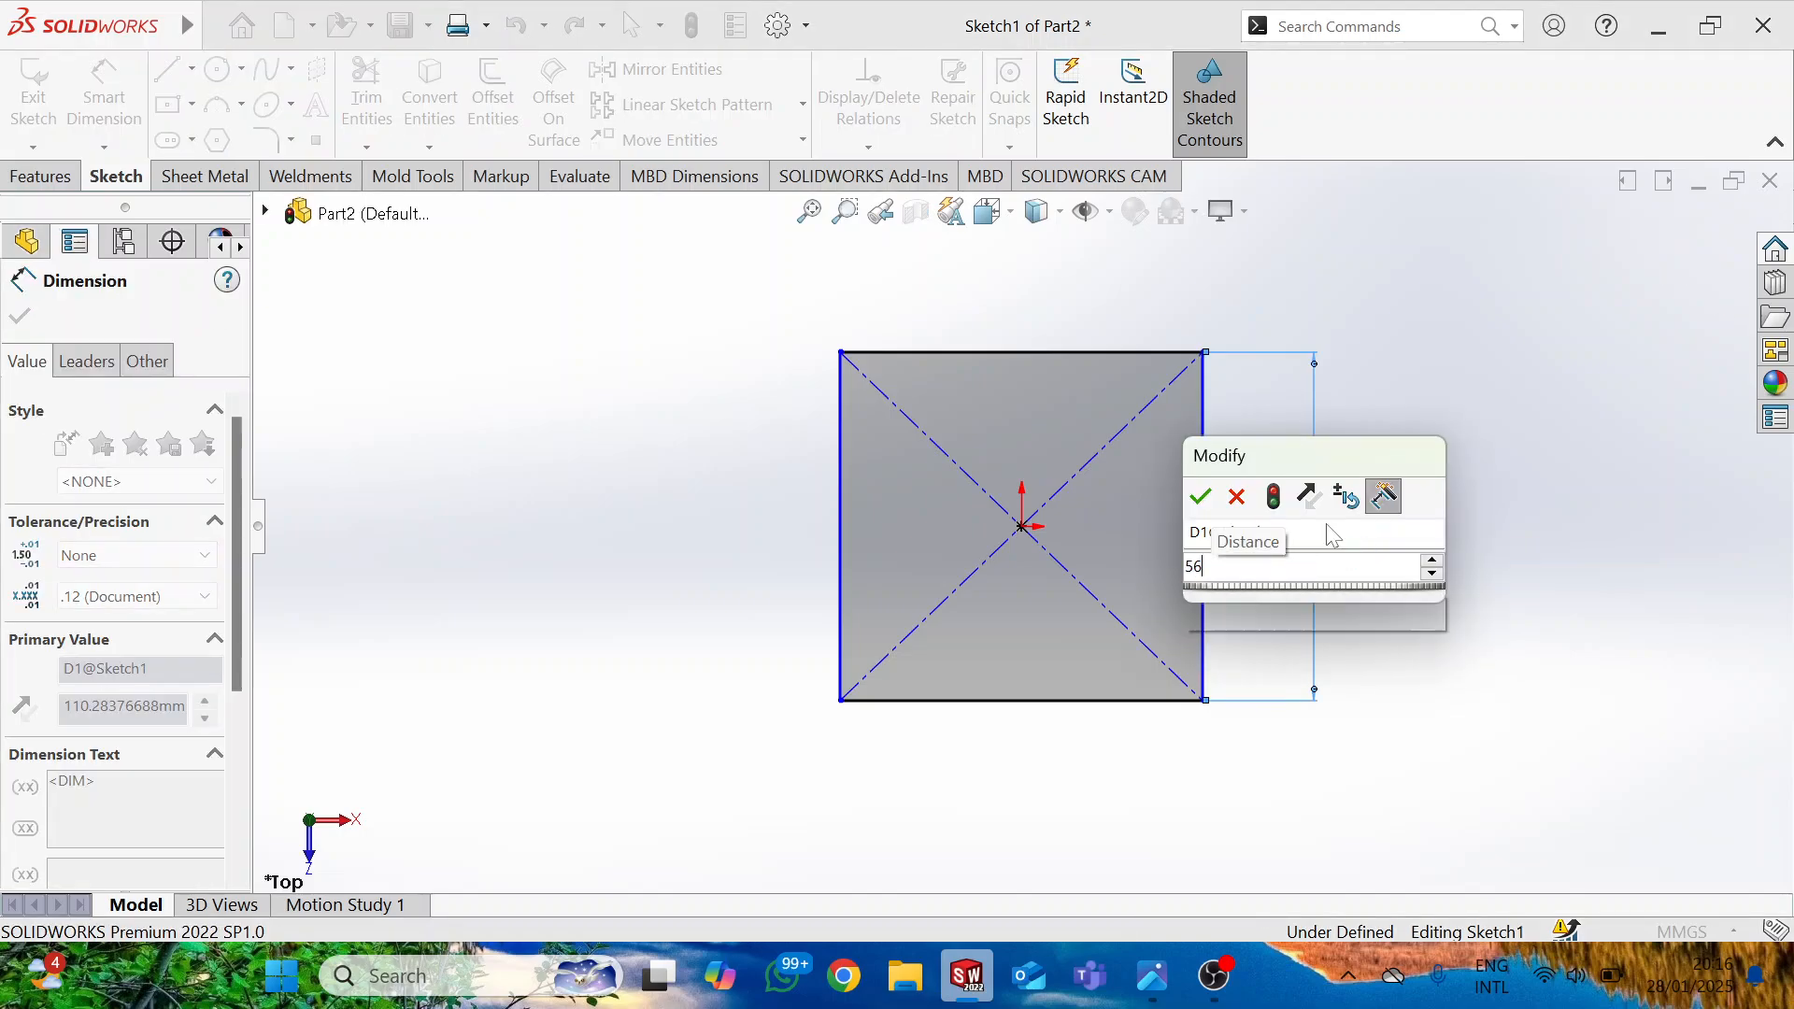
key(Return)
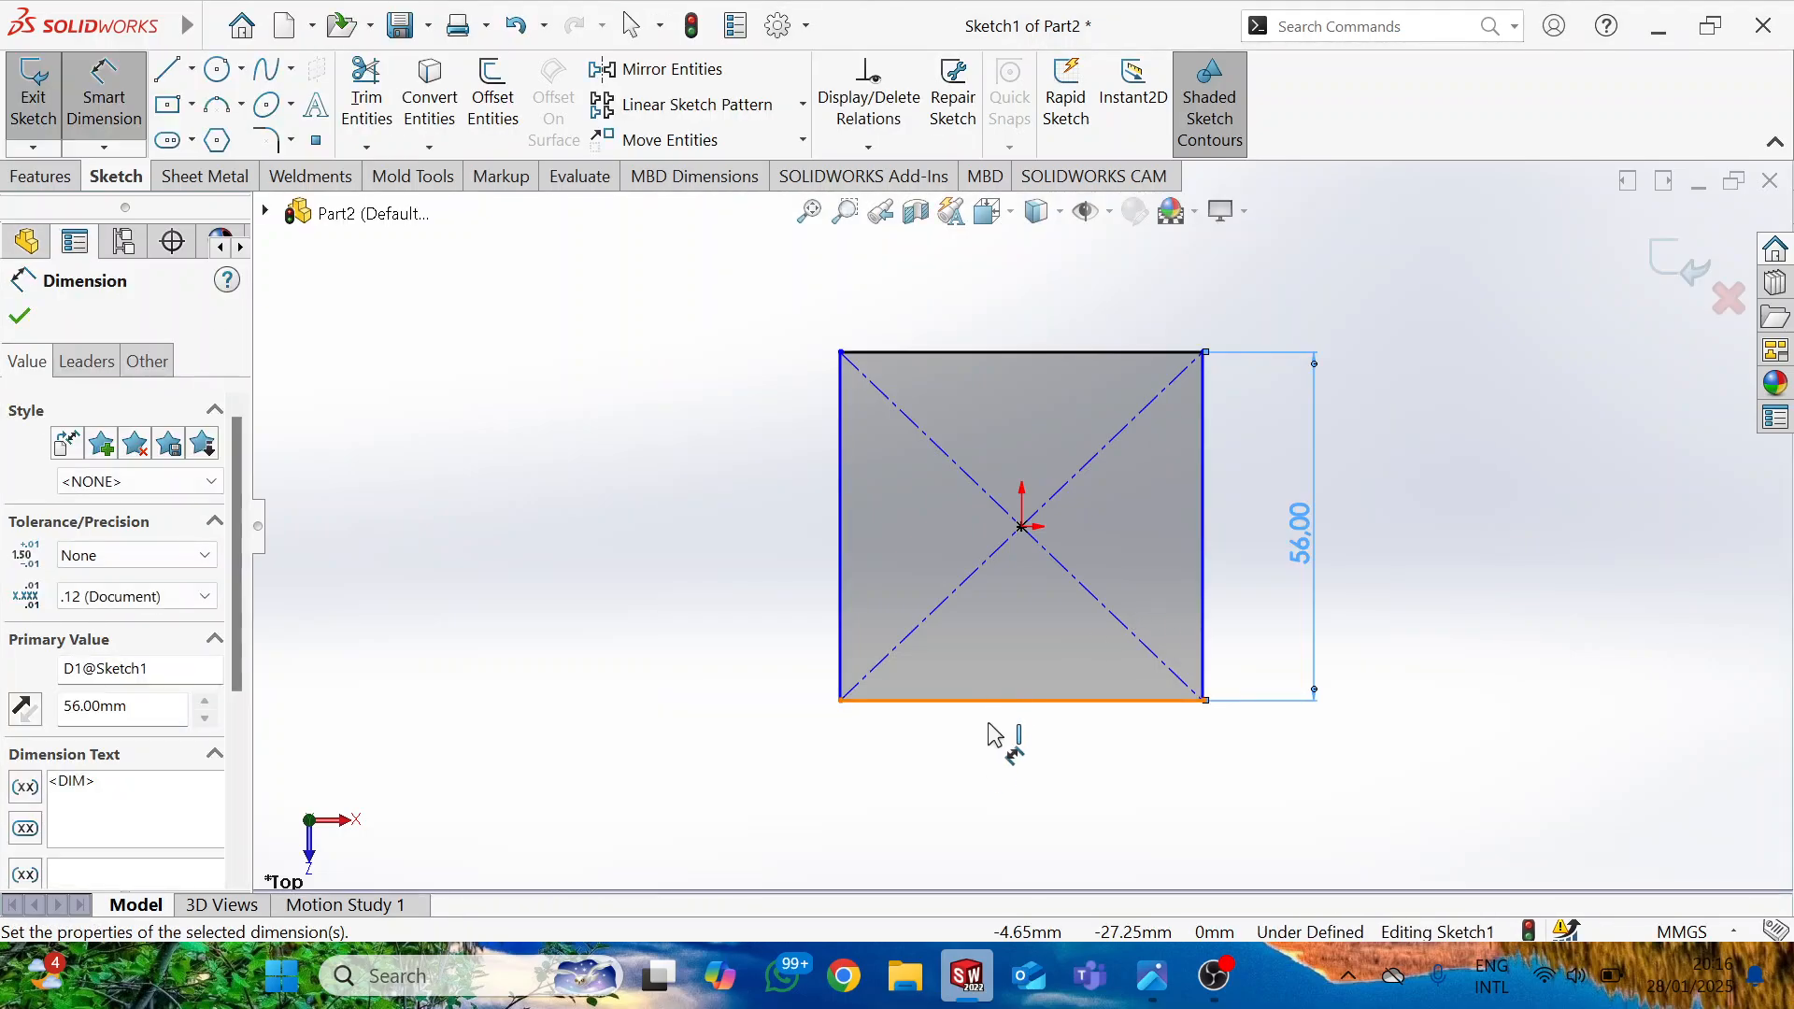
click(1020, 816)
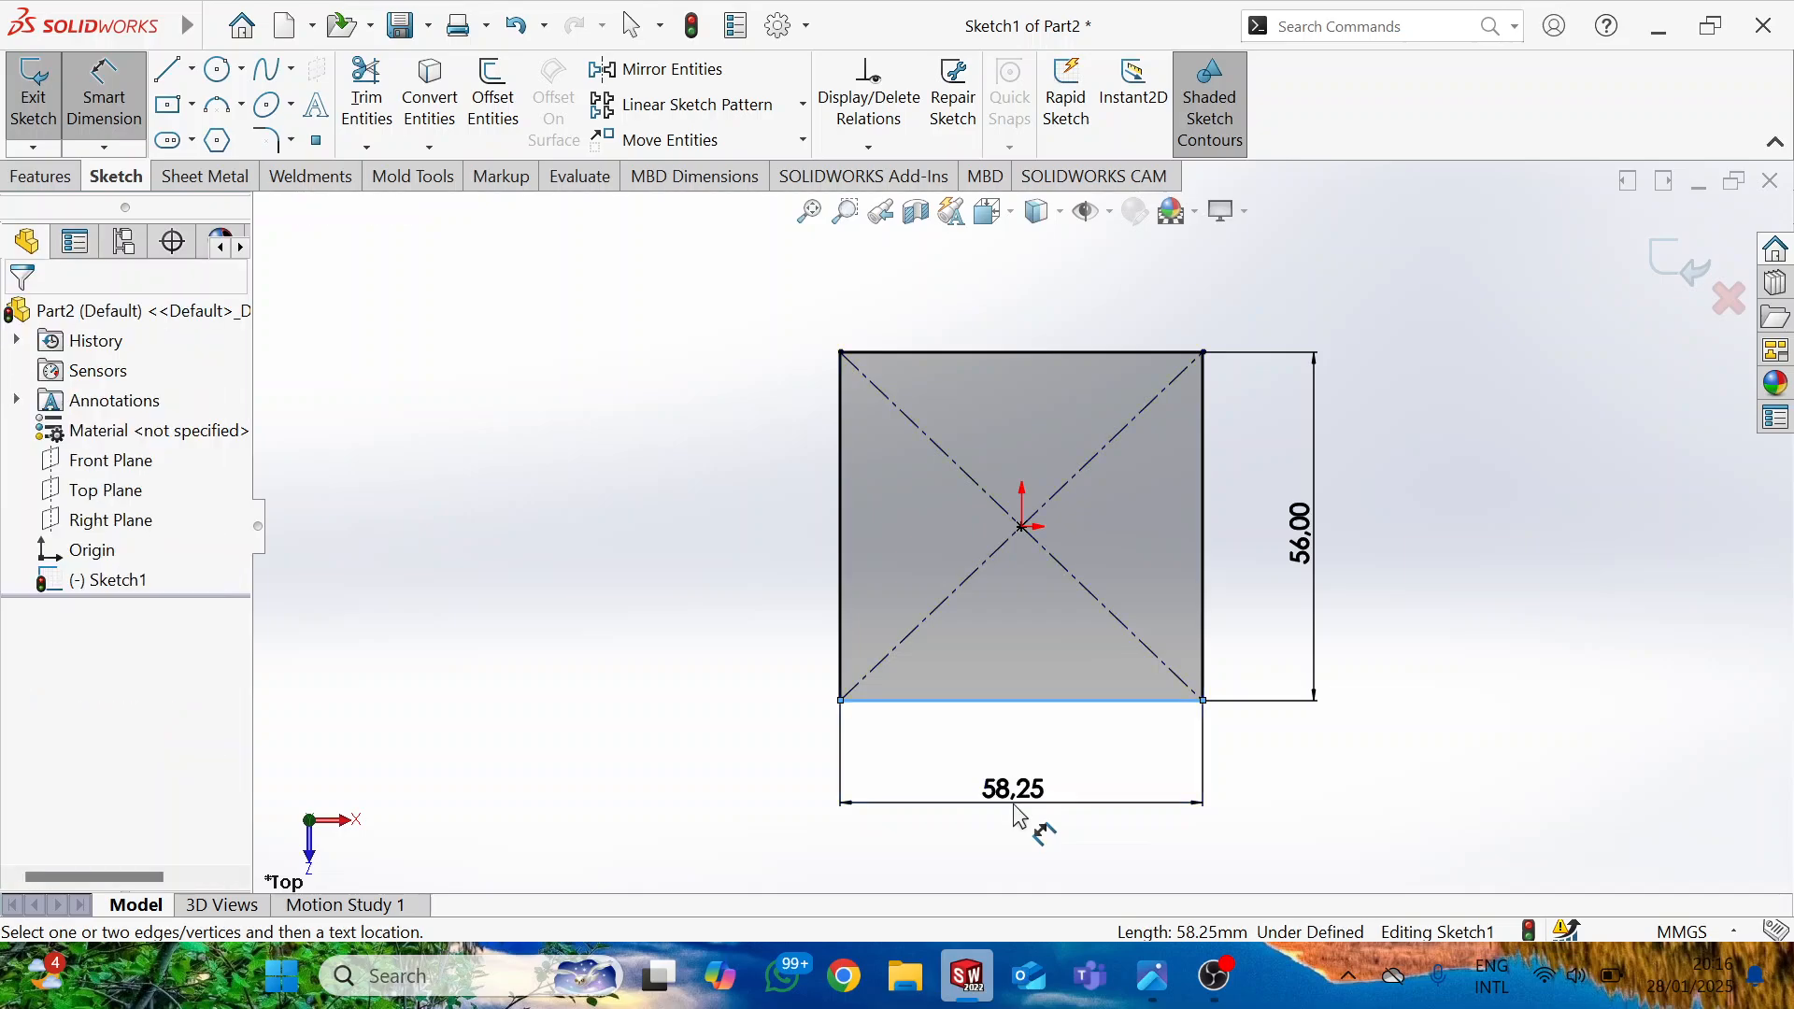
click(1024, 809)
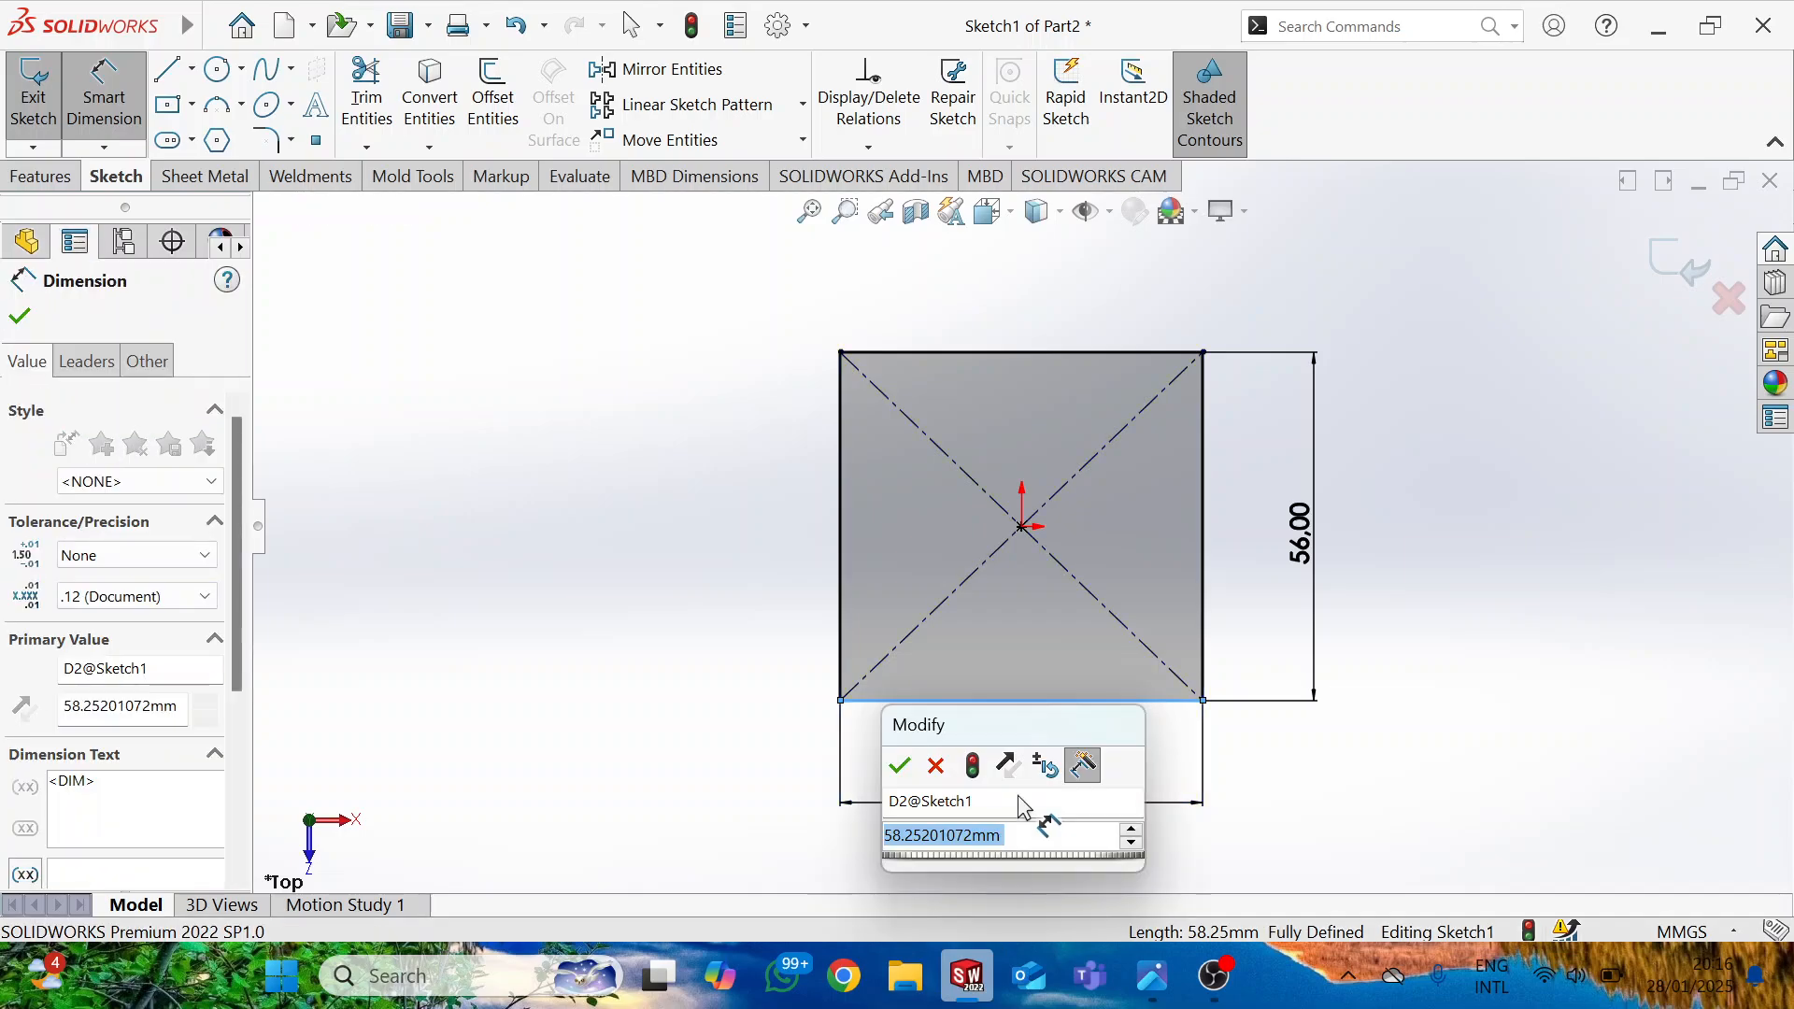
text(50)
key(Return)
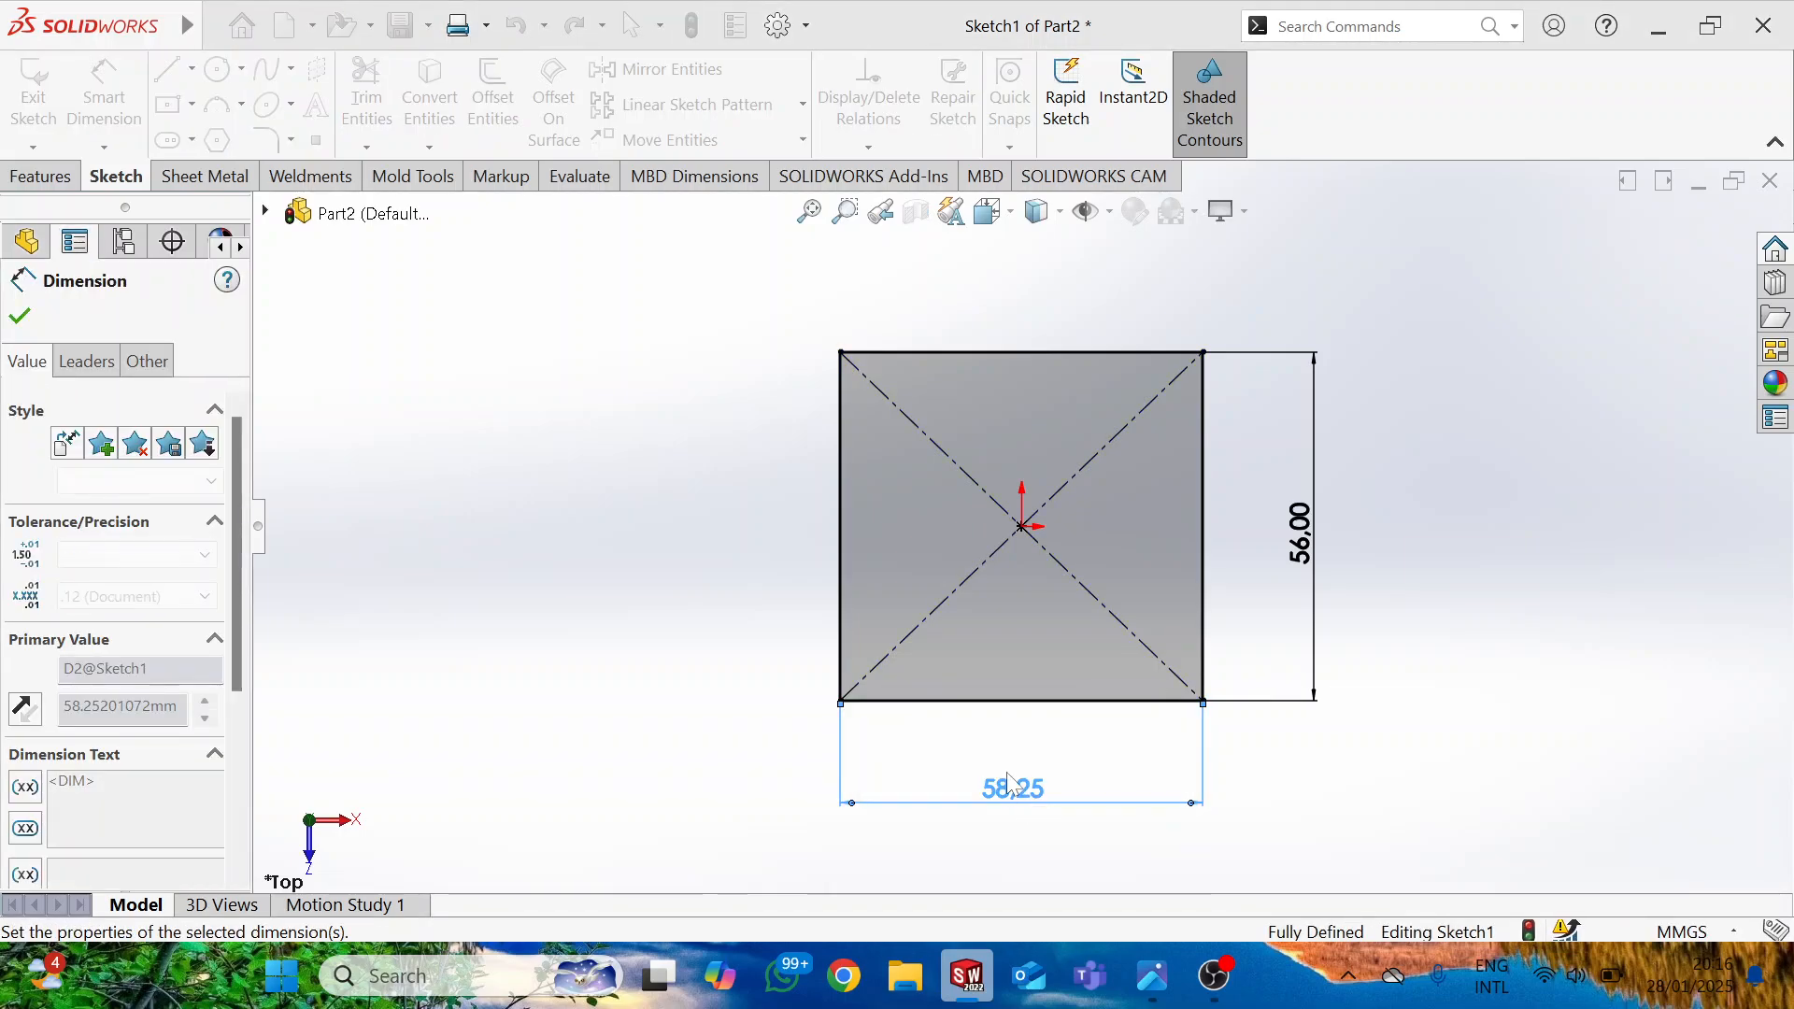
Extrude the rectangle as a blind boss 16 mm upward to form the base block, checking the thickness on the reference drawing.
click(40, 177)
click(52, 122)
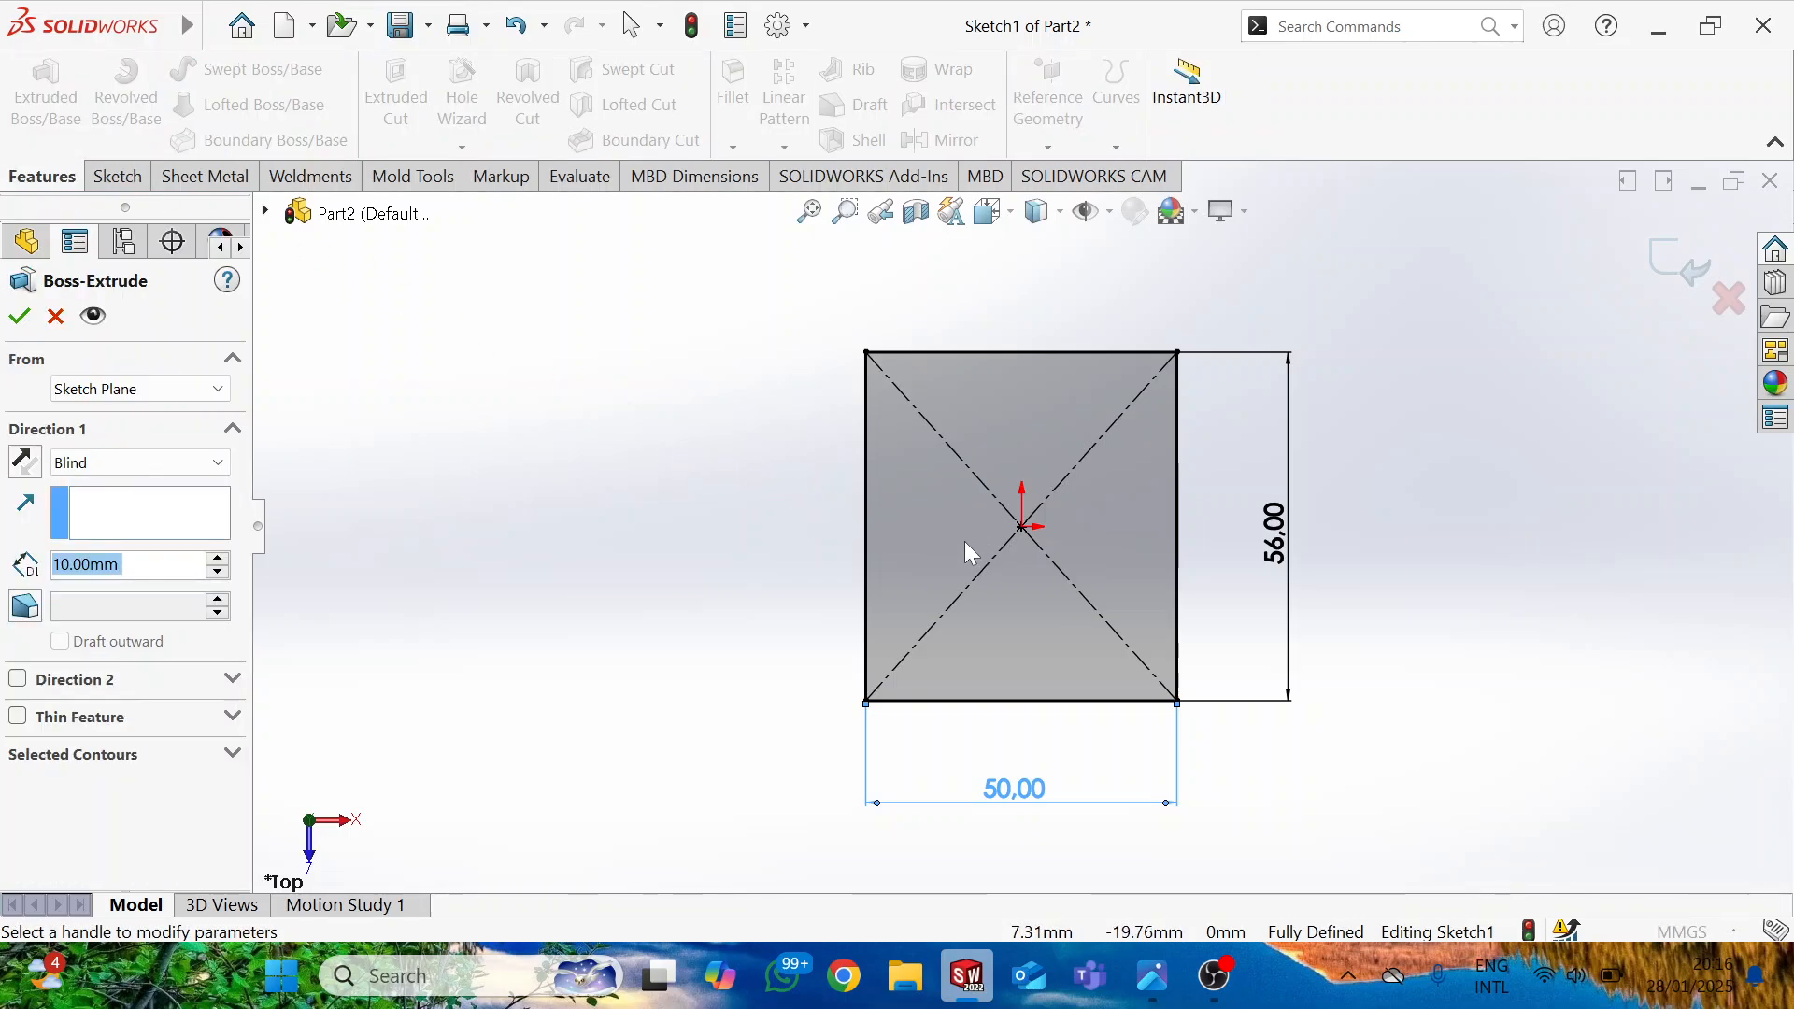
key(alt+Tab)
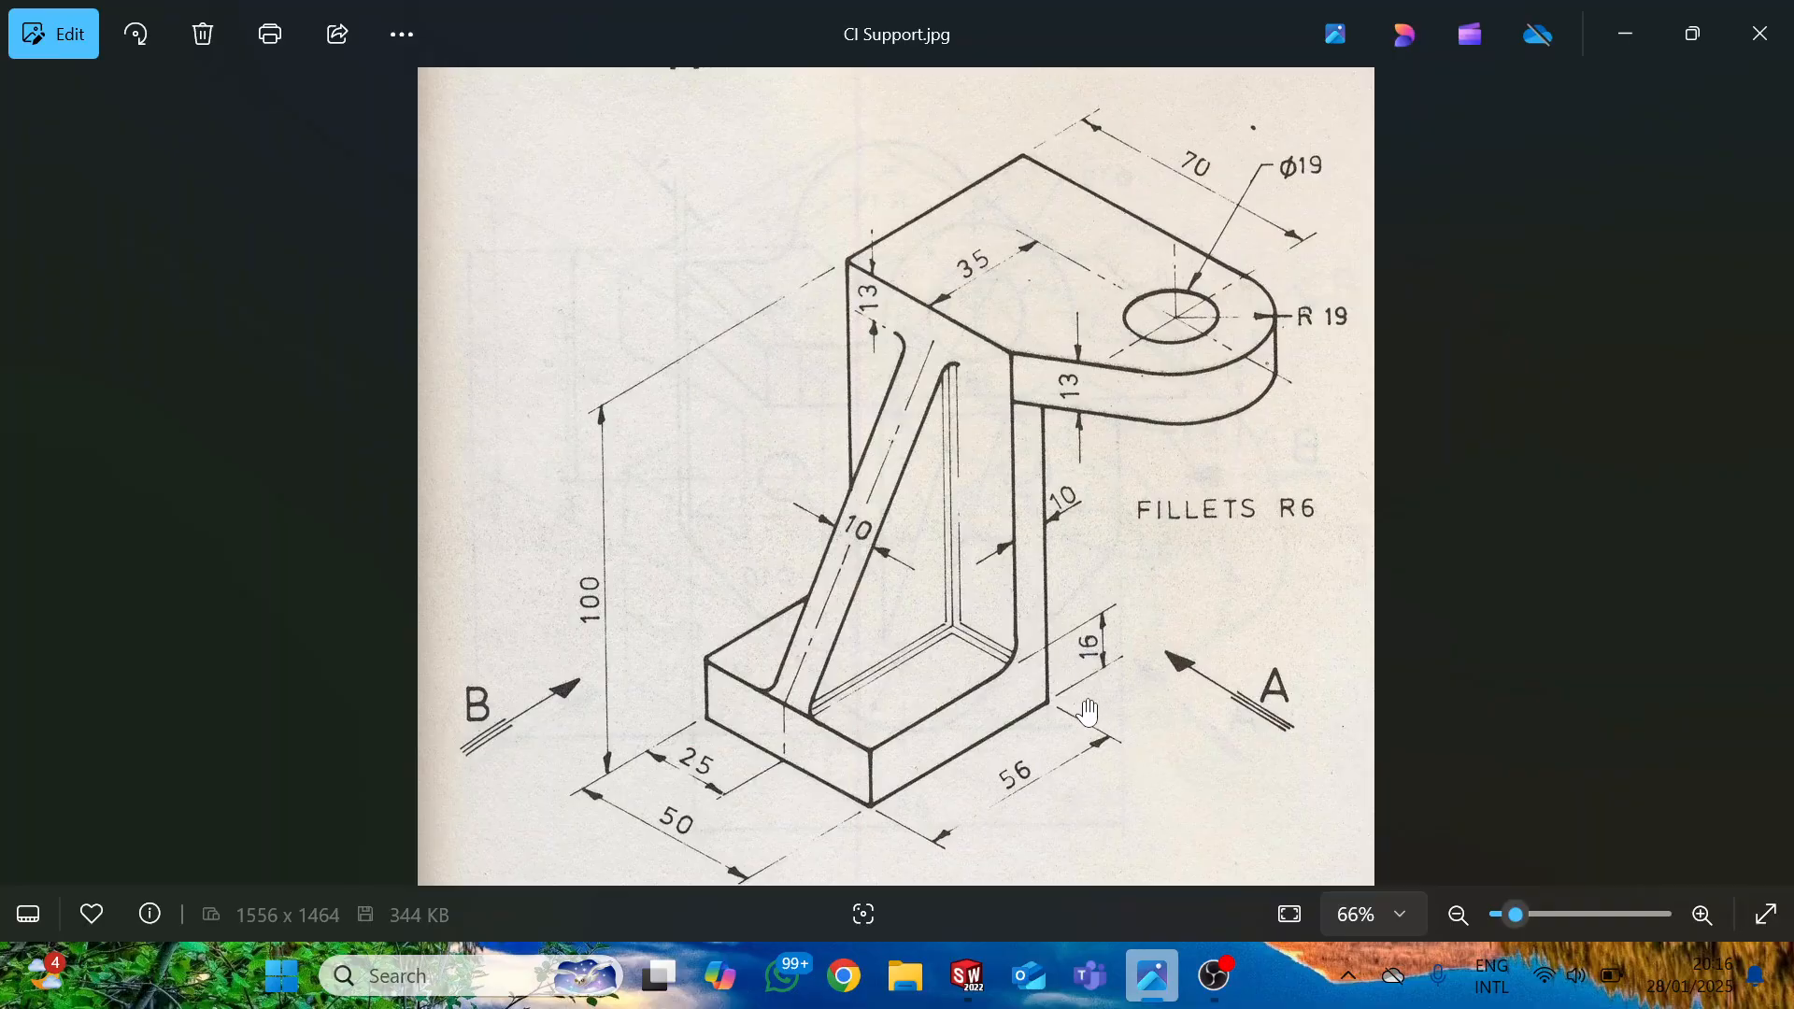
key(alt+Tab)
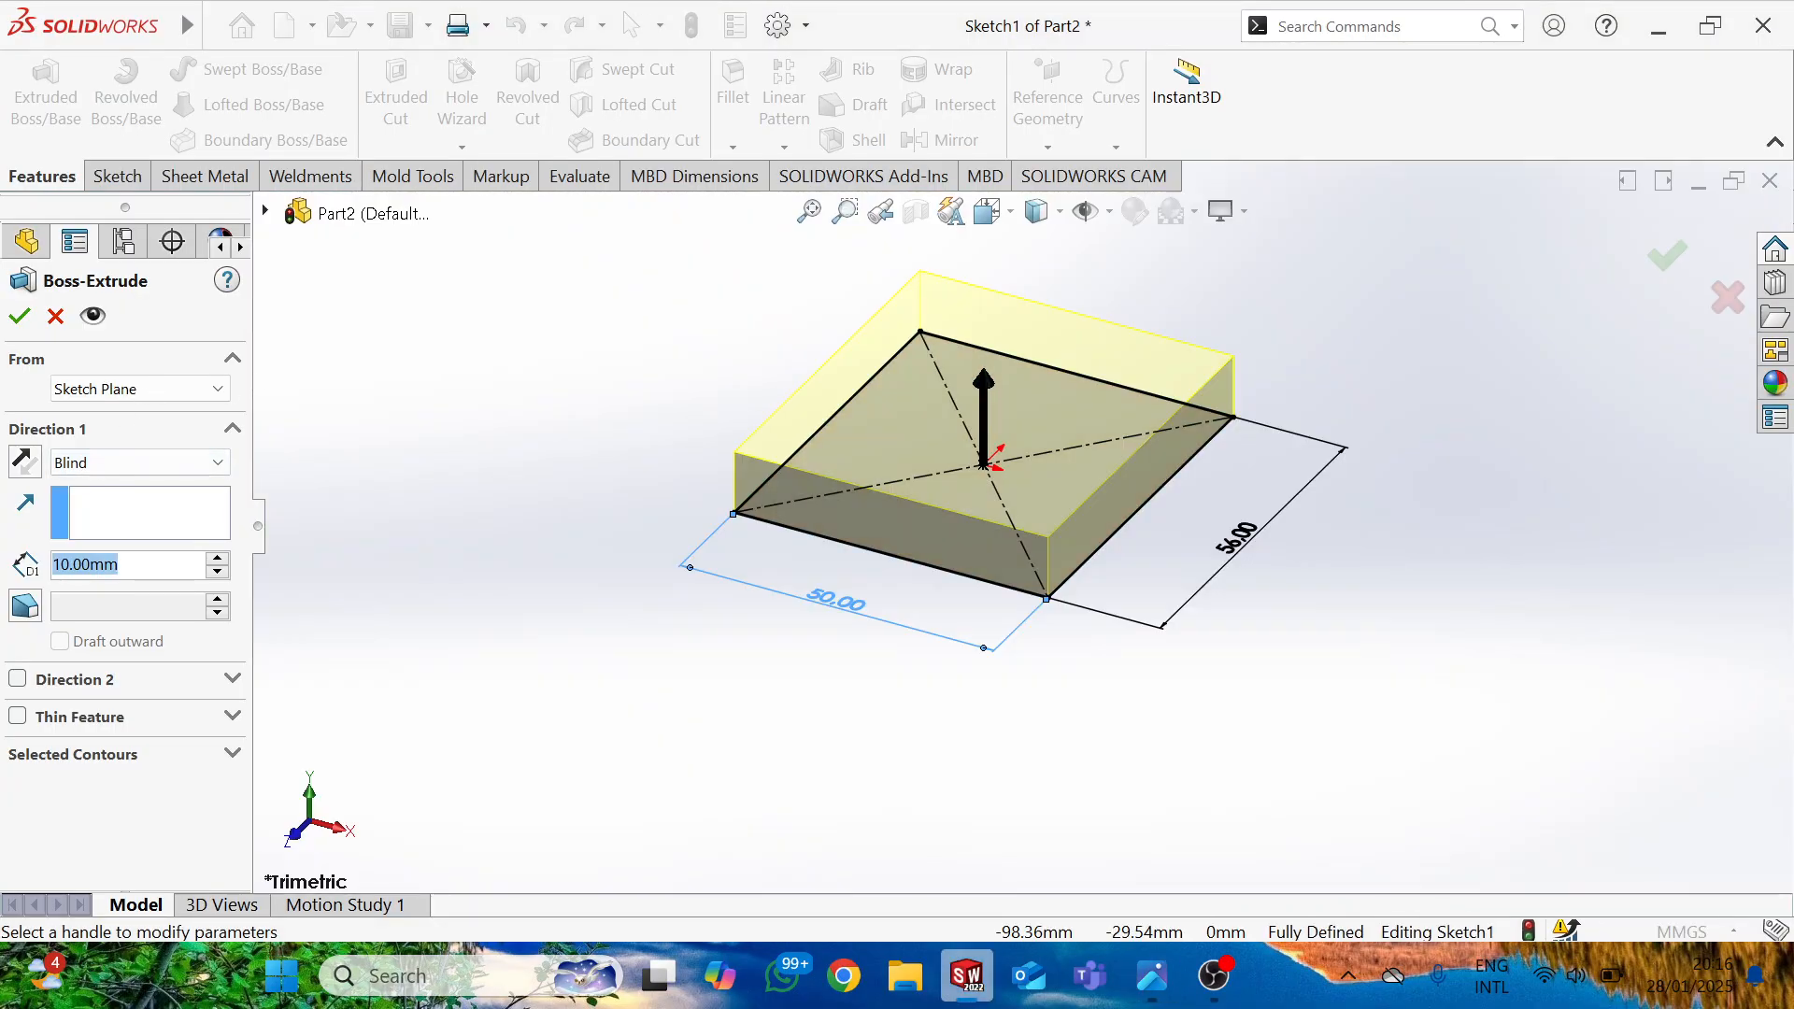
text(16)
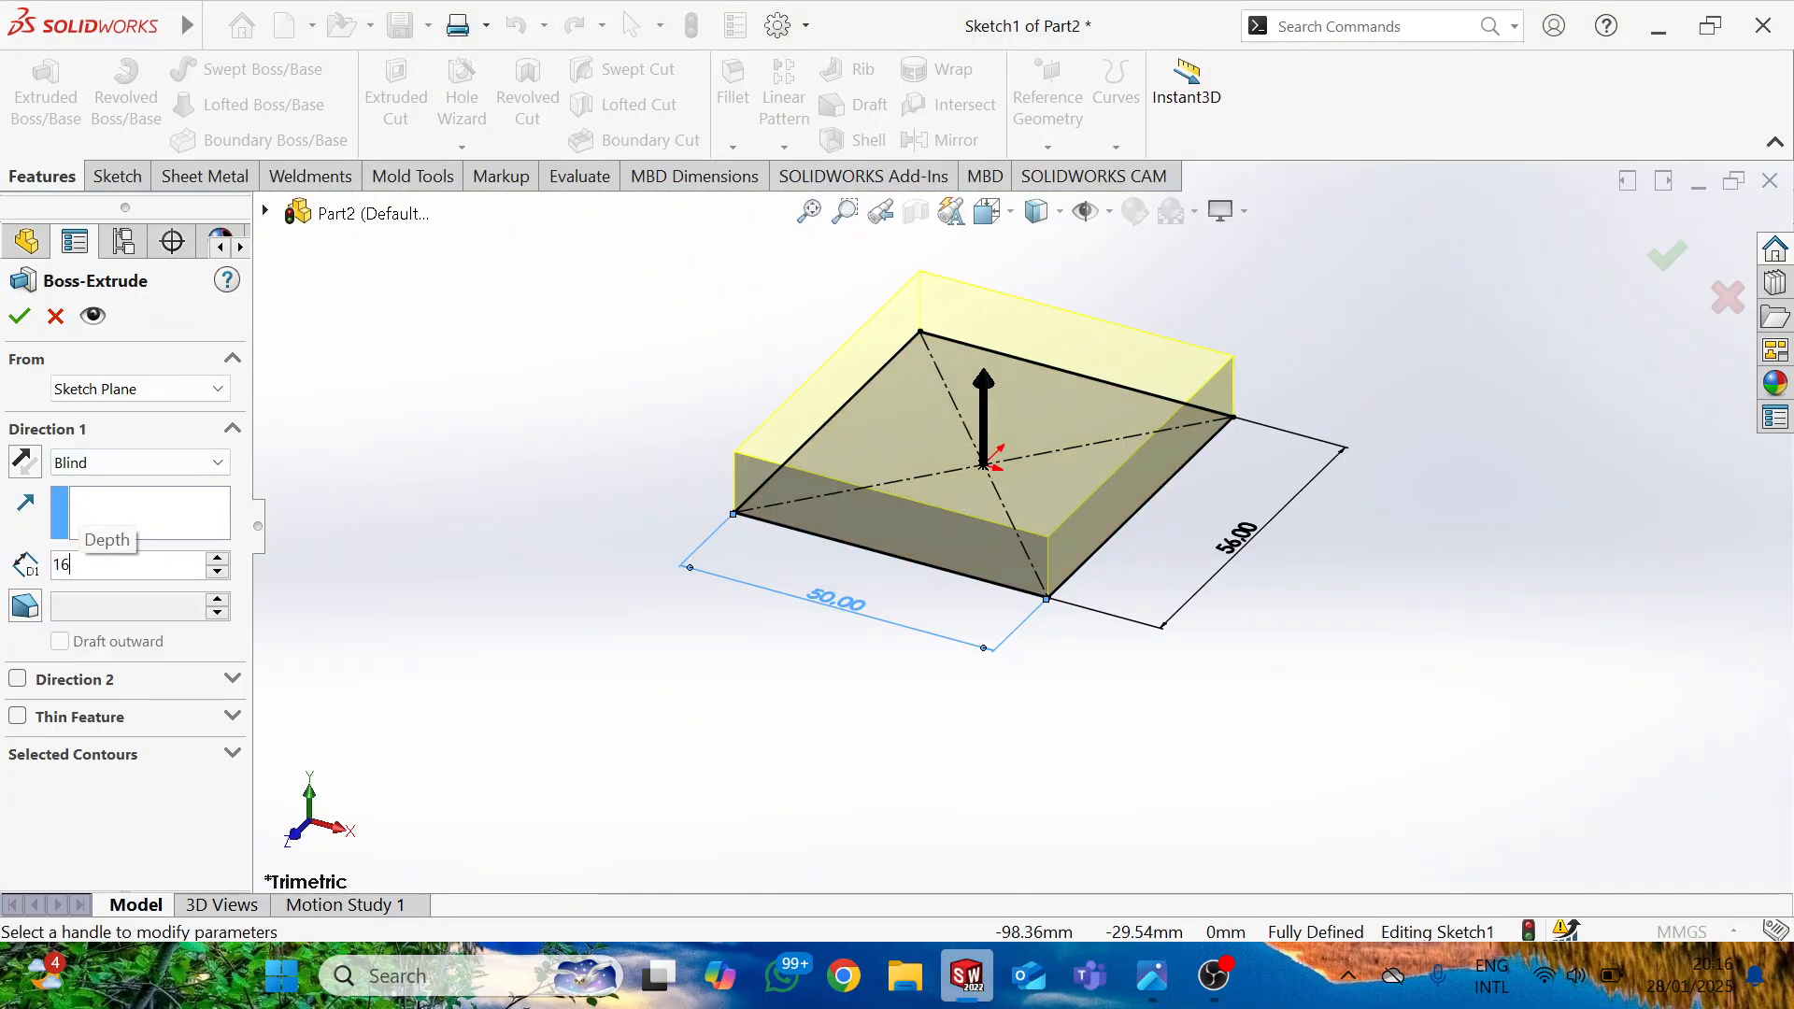
key(Return)
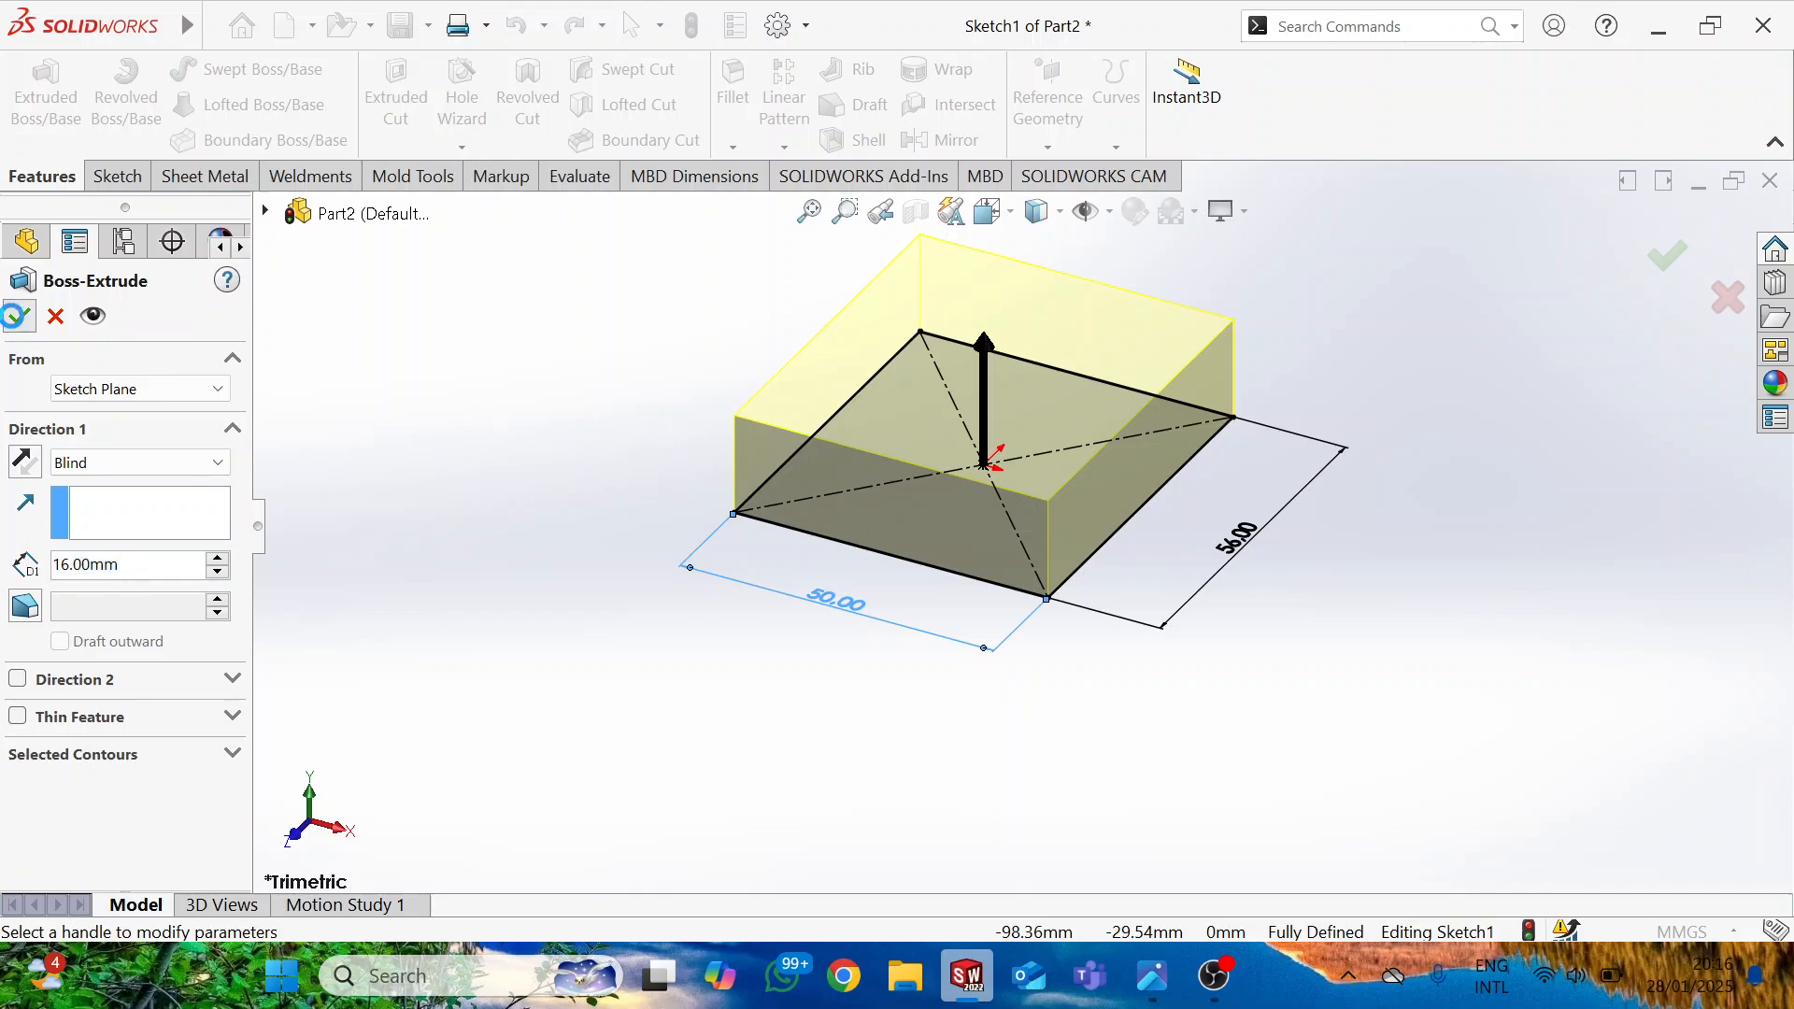
click(16, 316)
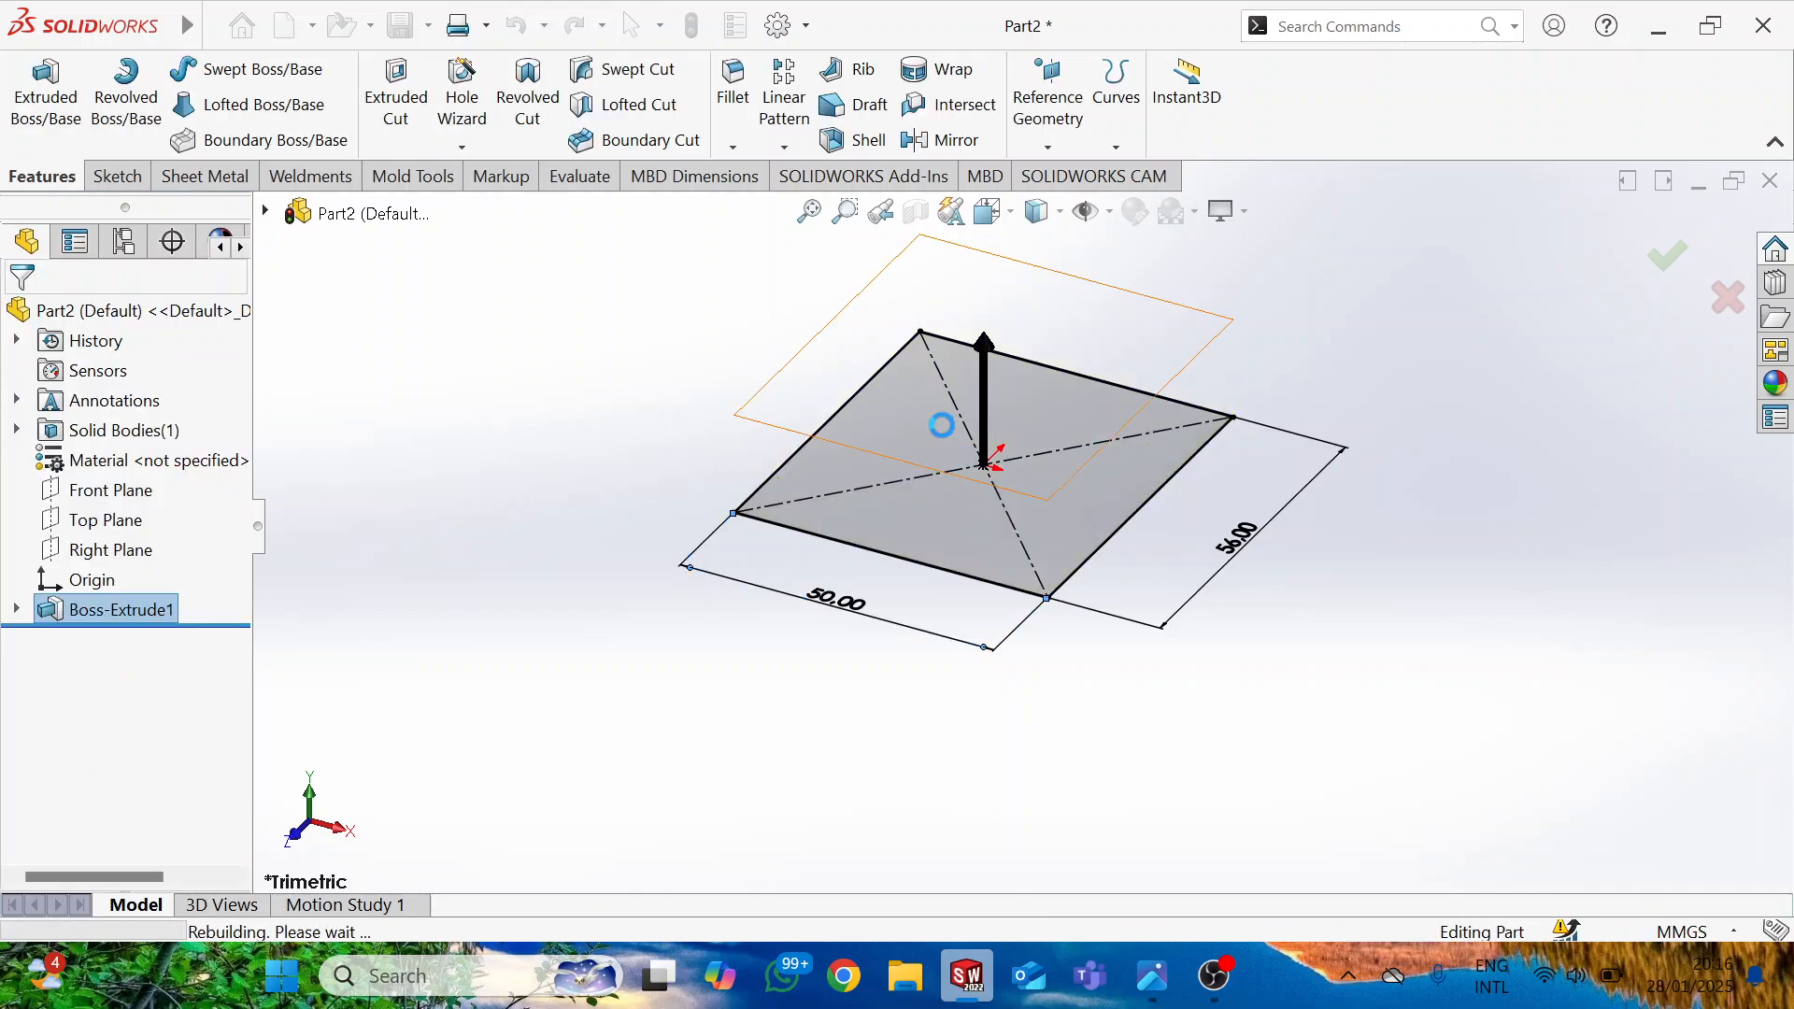
Start a sketch on the base block's top face and draw a full-width corner rectangle about 8.5 mm deep along the back edge.
key(alt+Tab)
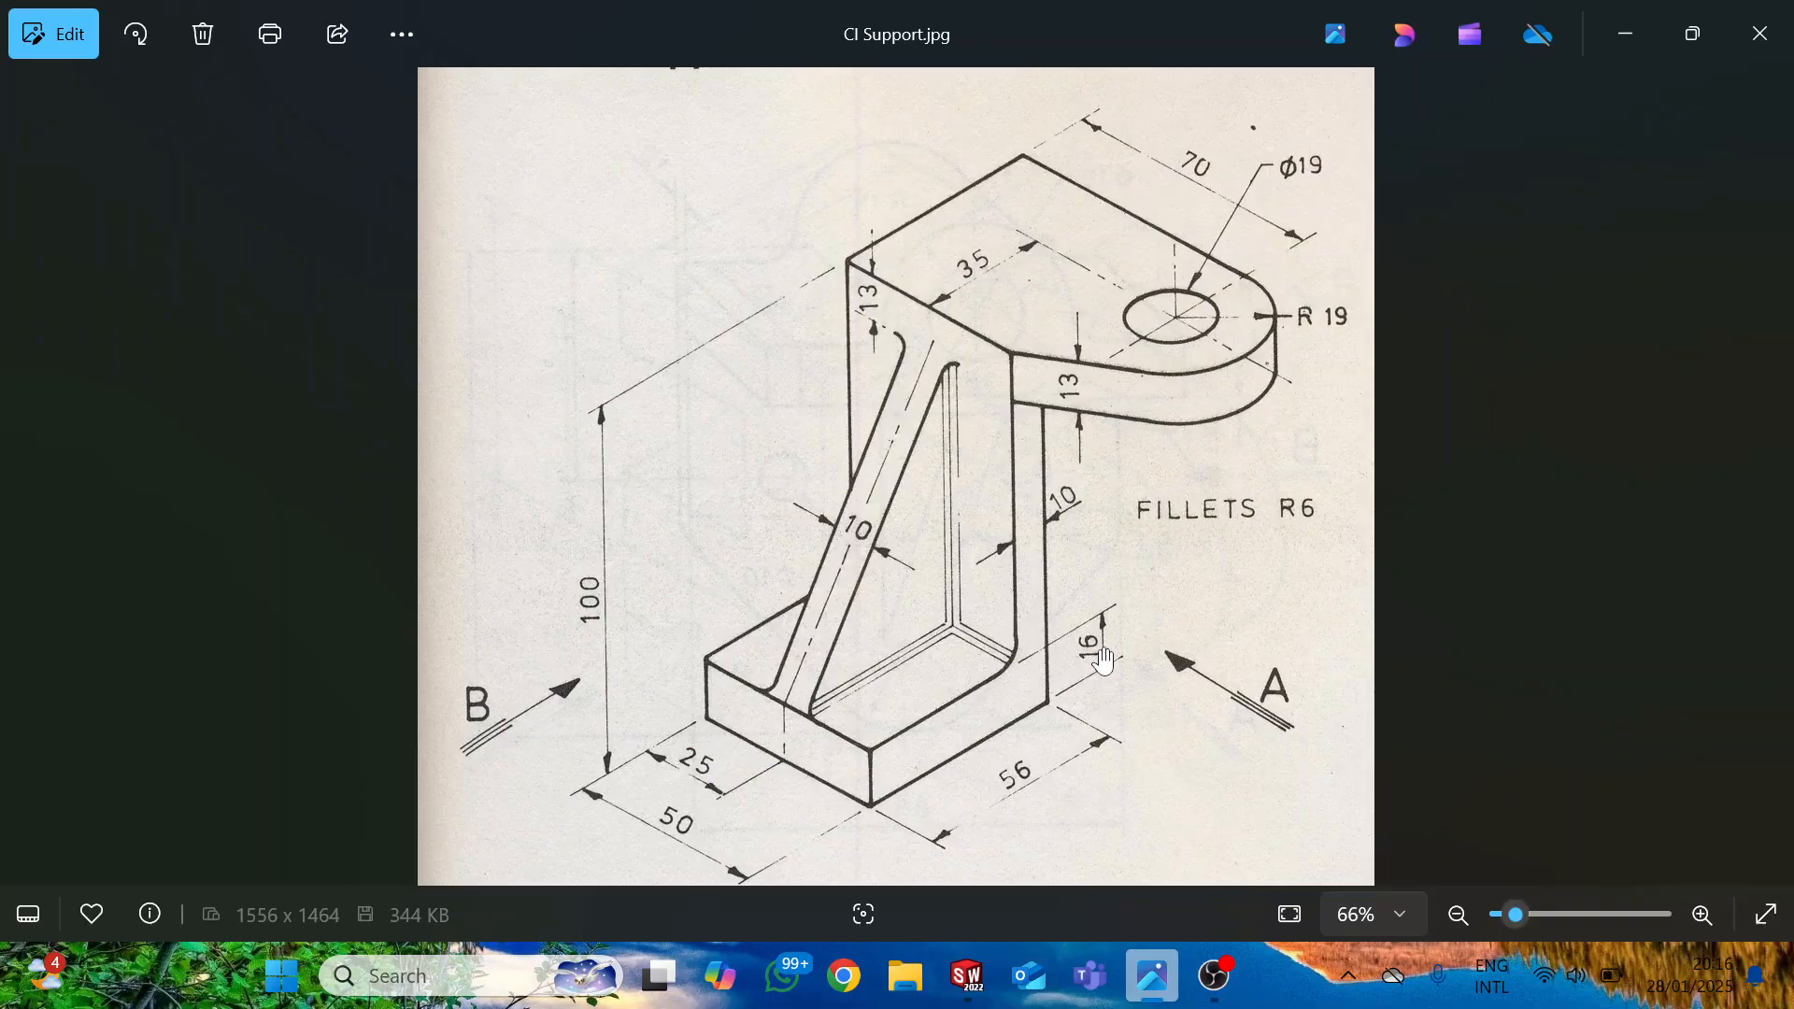
key(alt+Tab)
click(978, 359)
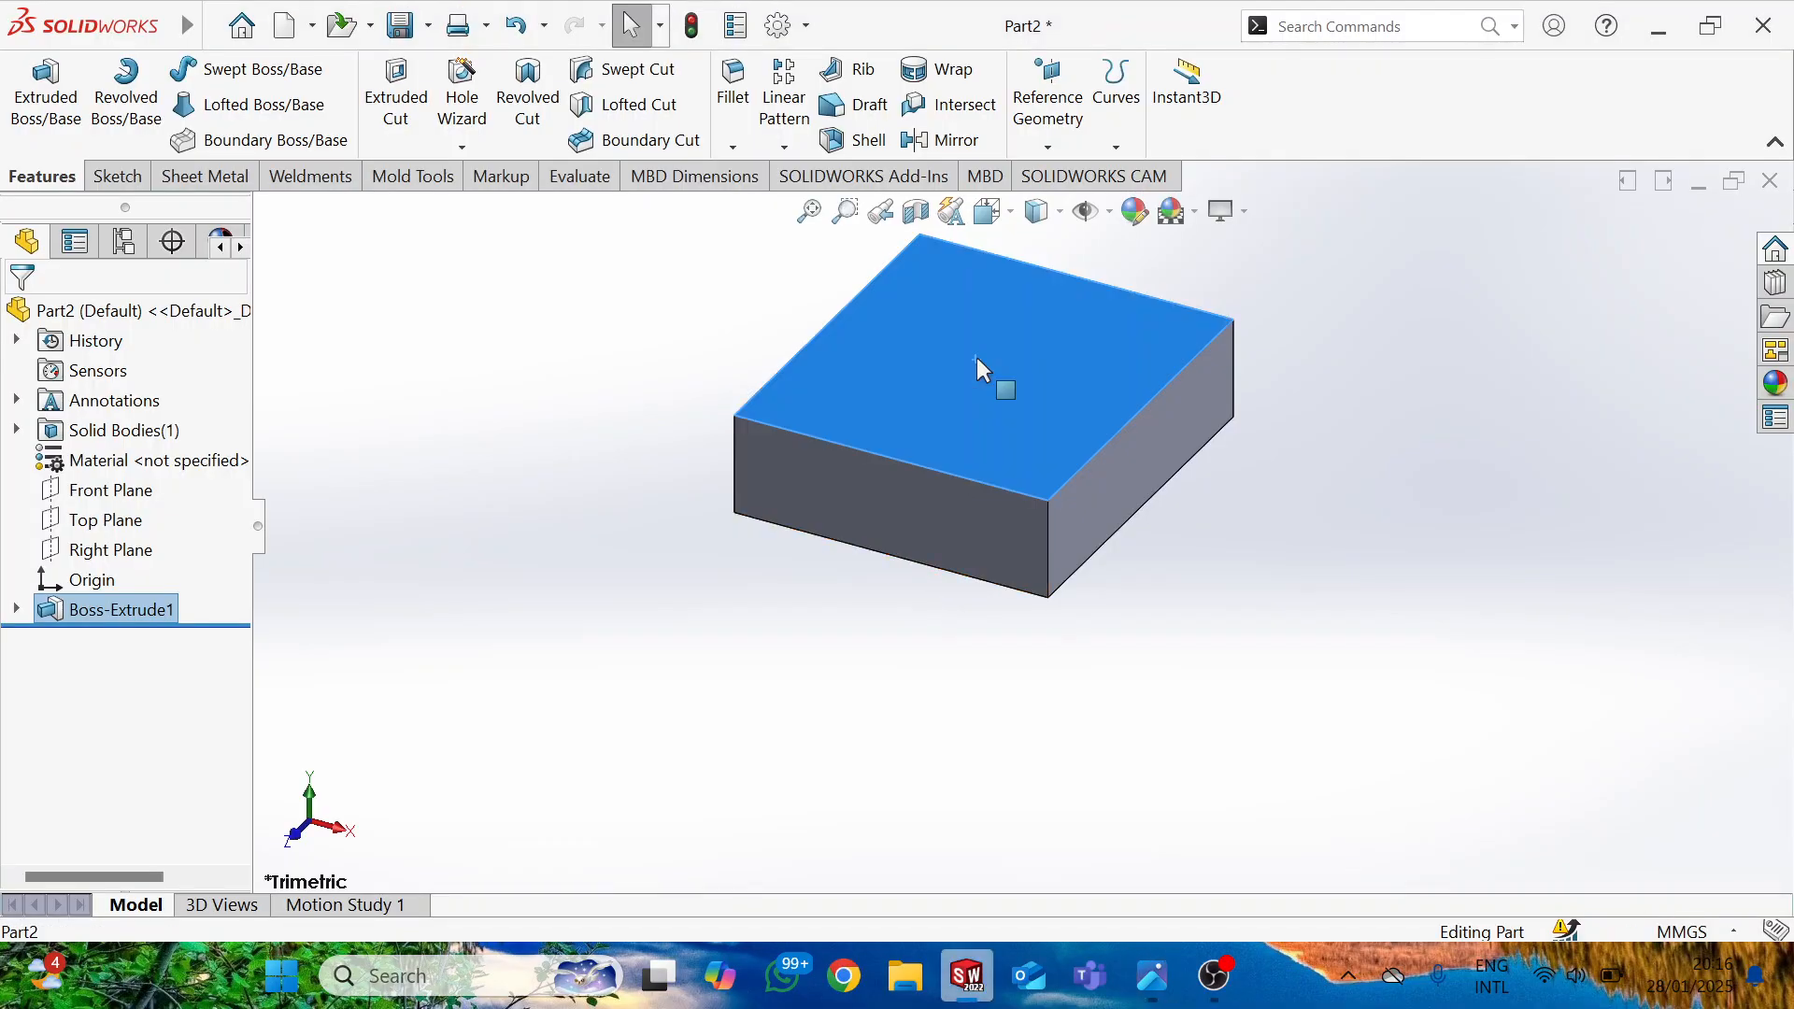
right_click(977, 357)
click(1038, 327)
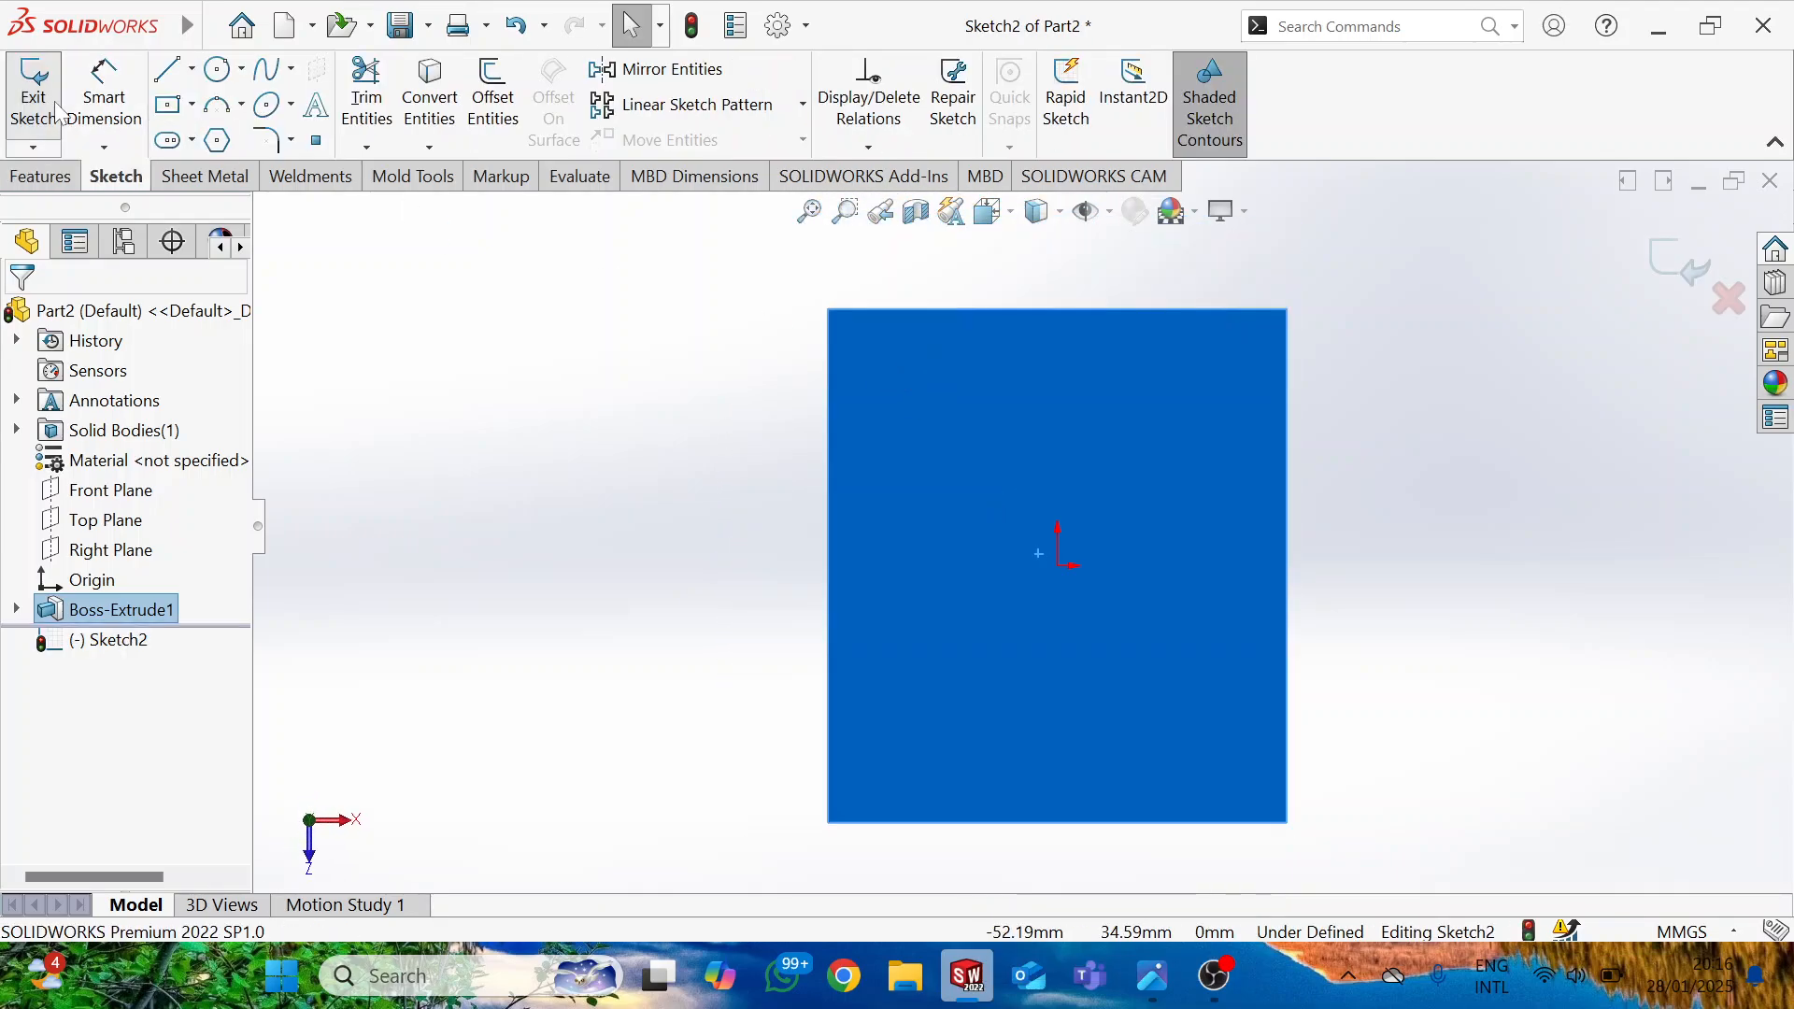
click(191, 105)
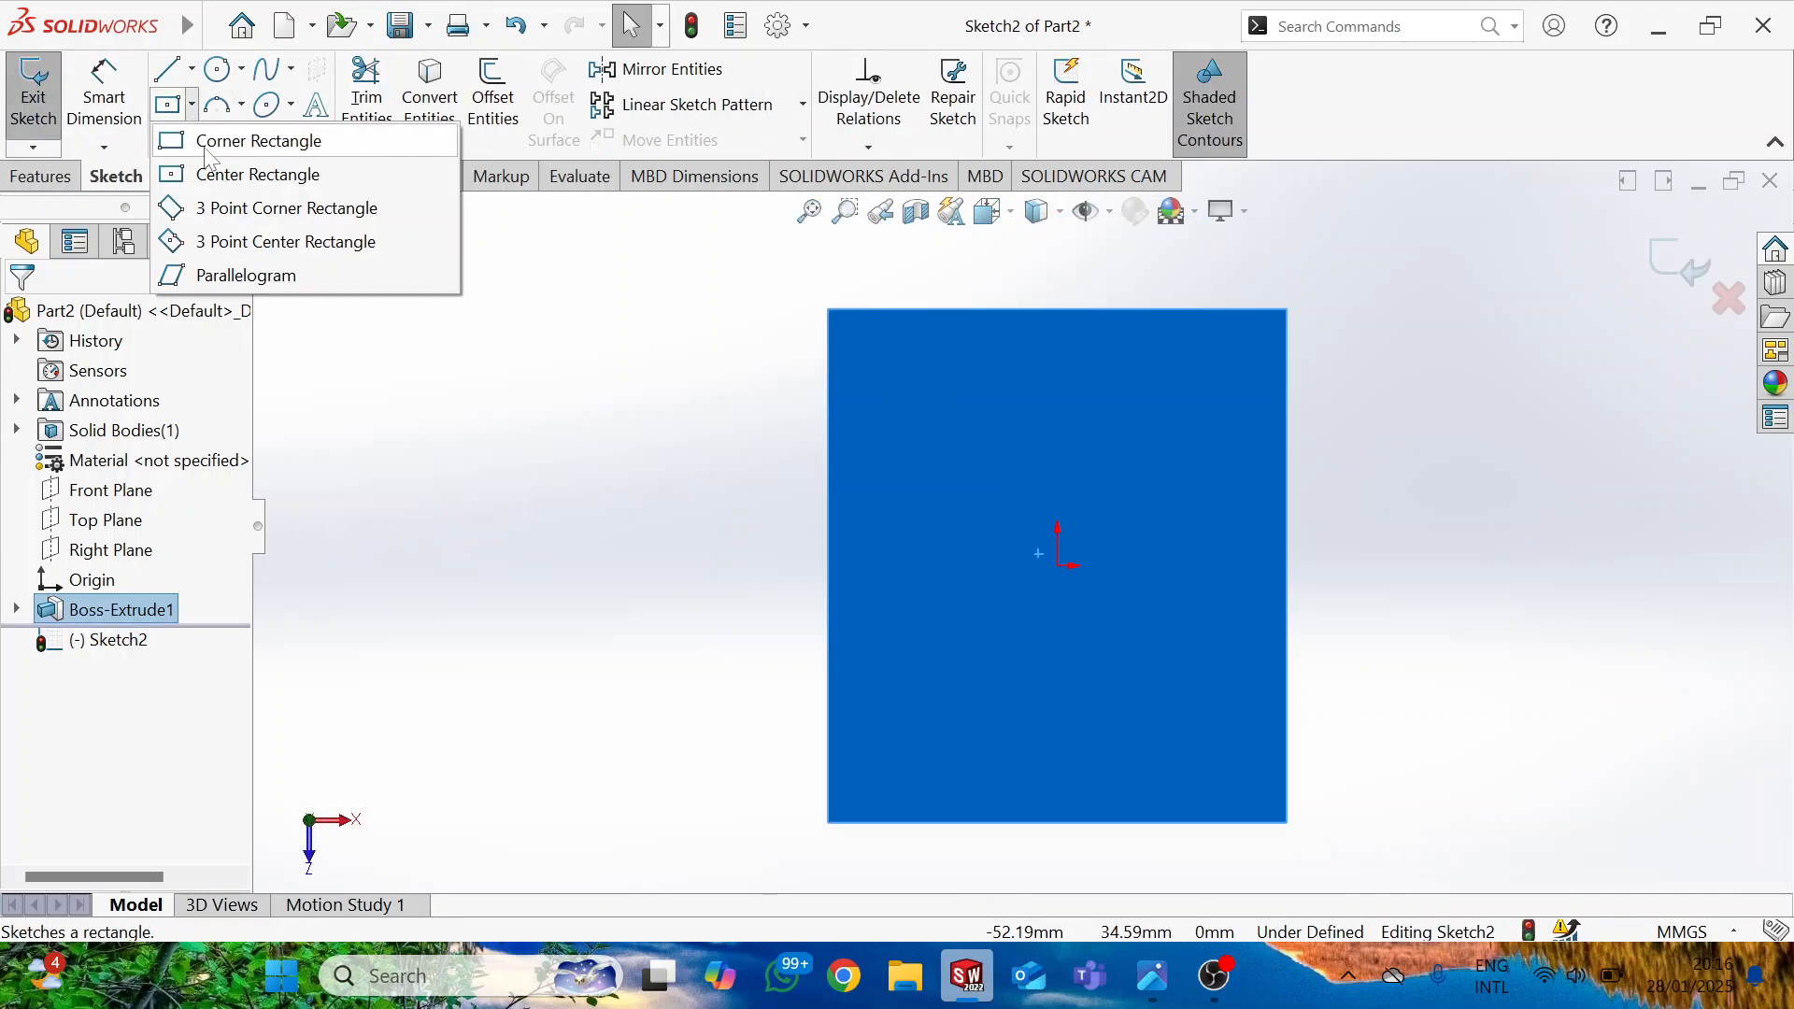
click(224, 141)
click(828, 308)
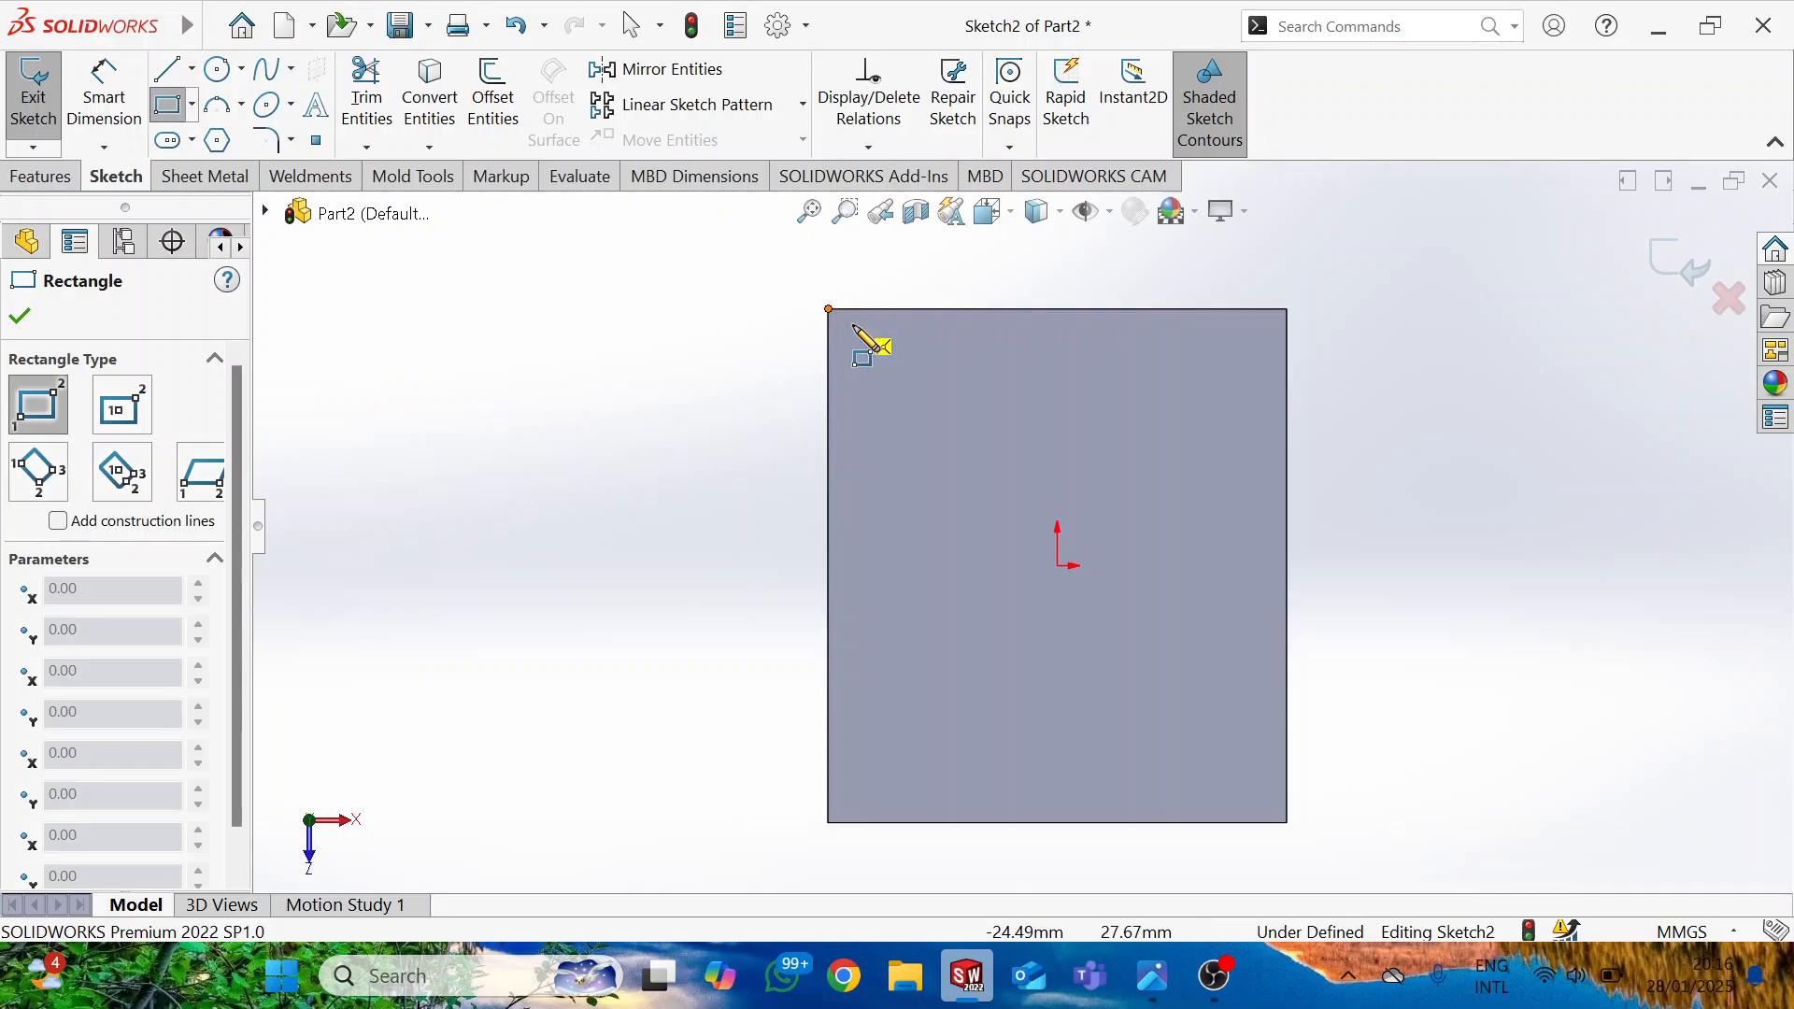
click(1289, 386)
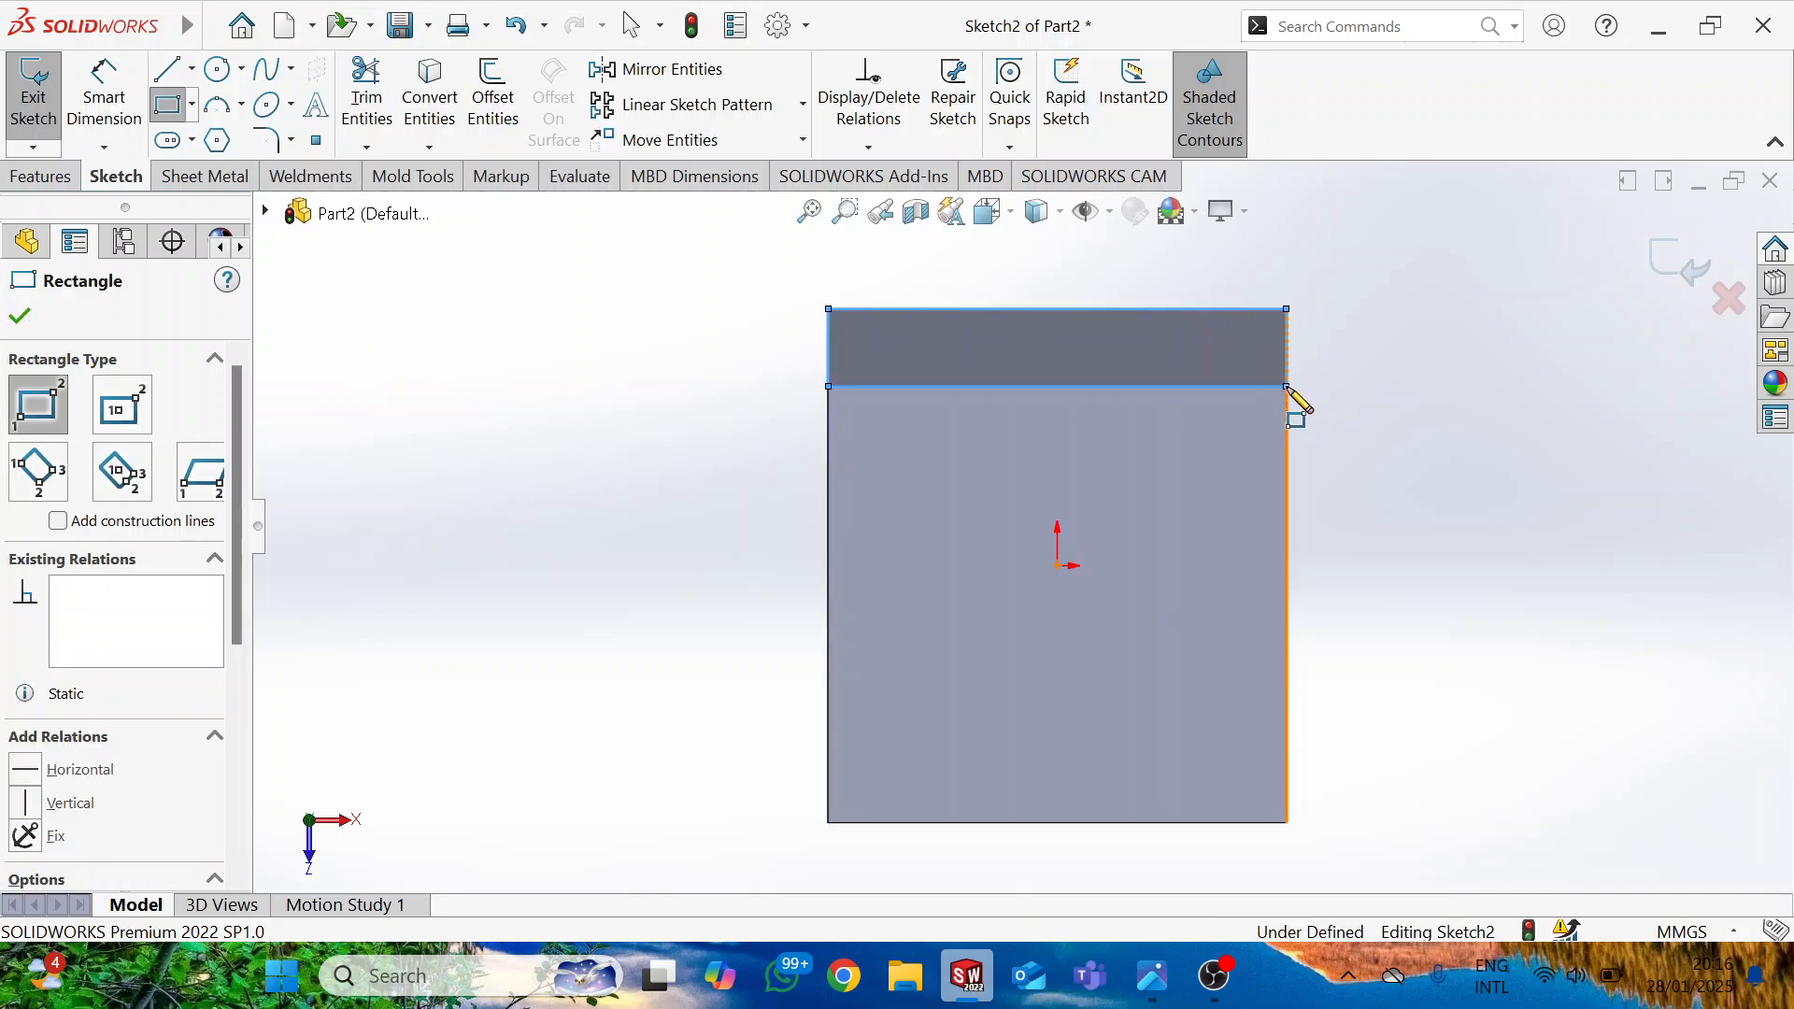
Check the wall thickness on the reference drawing and dimension the rectangle's short side to 10 mm.
key(alt+Tab)
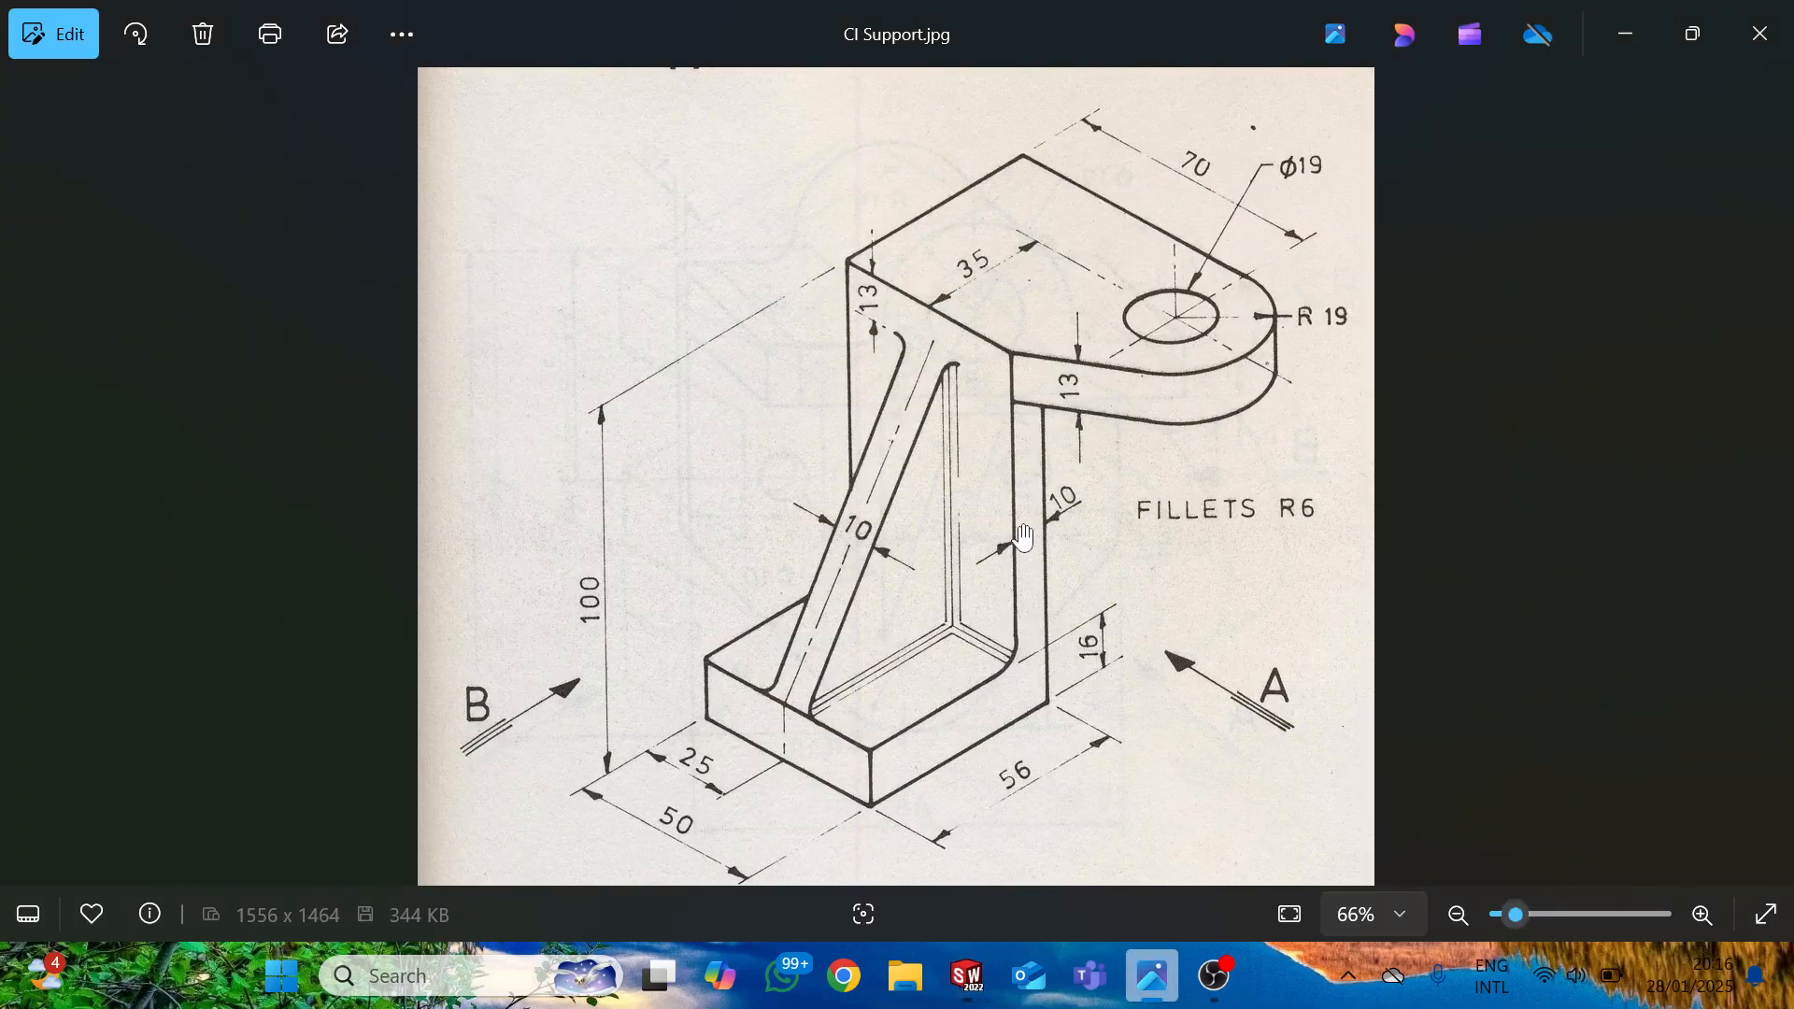
key(alt+Tab)
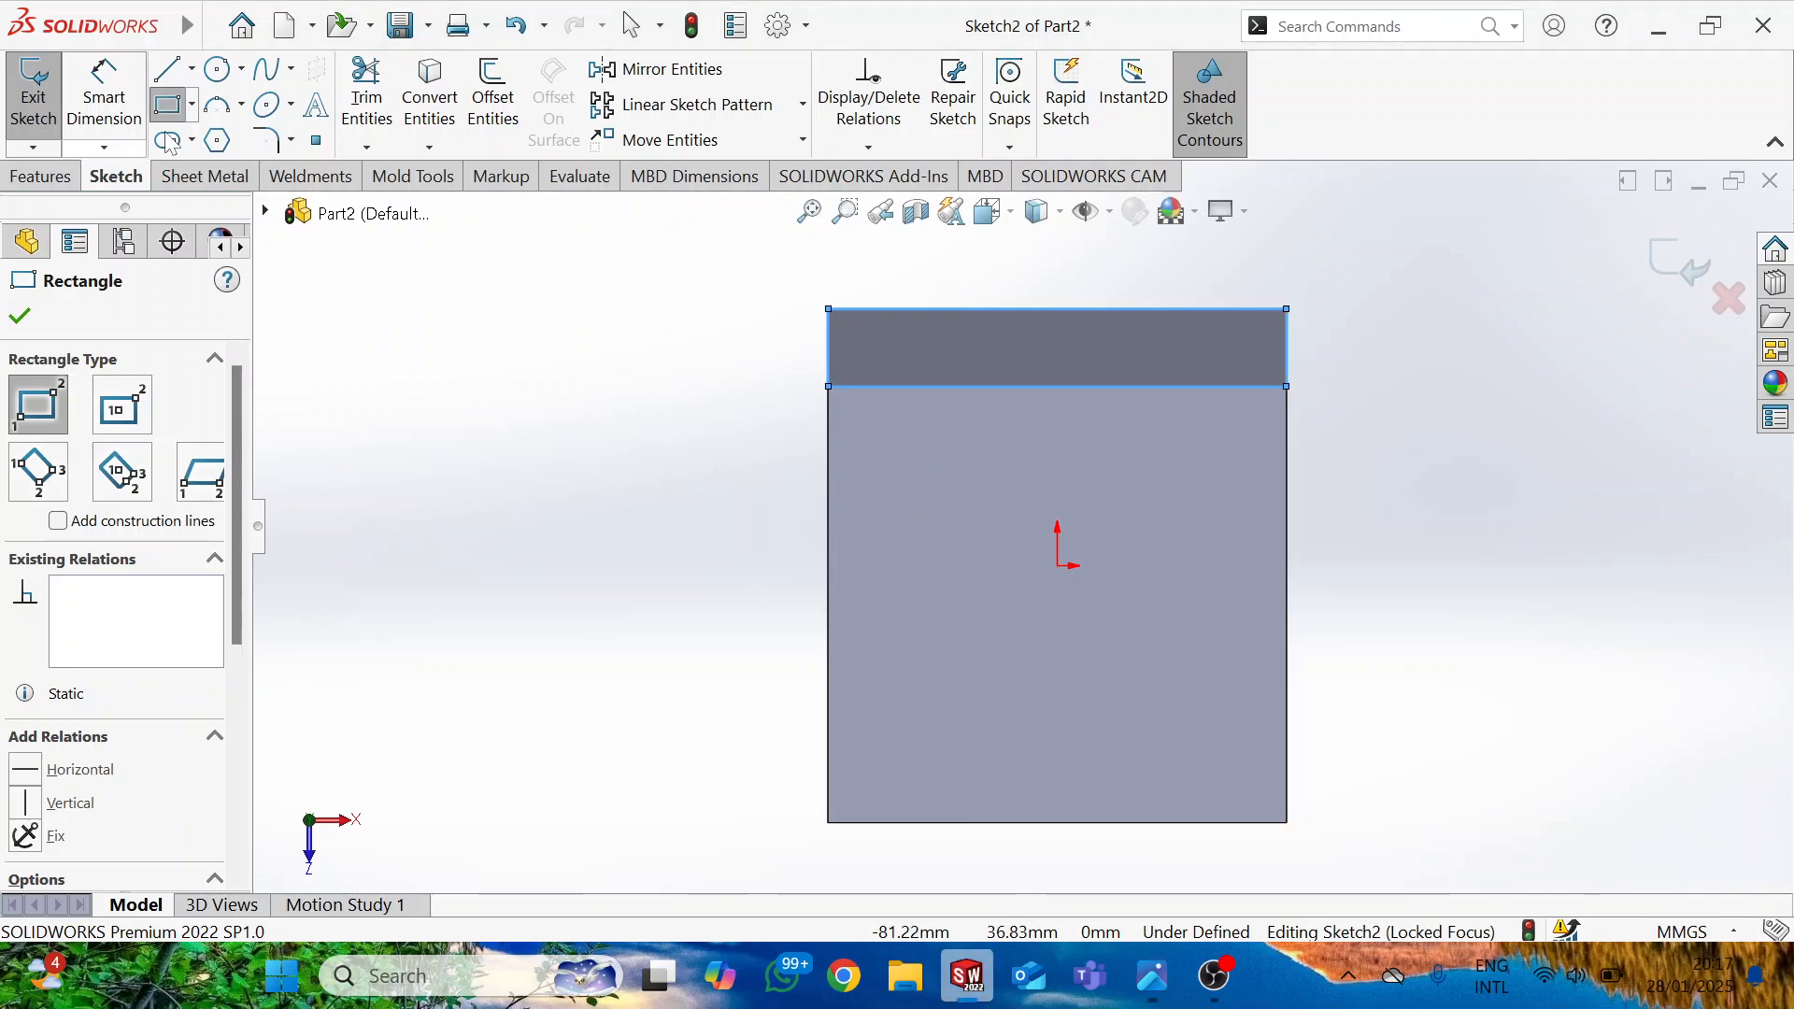
key(d)
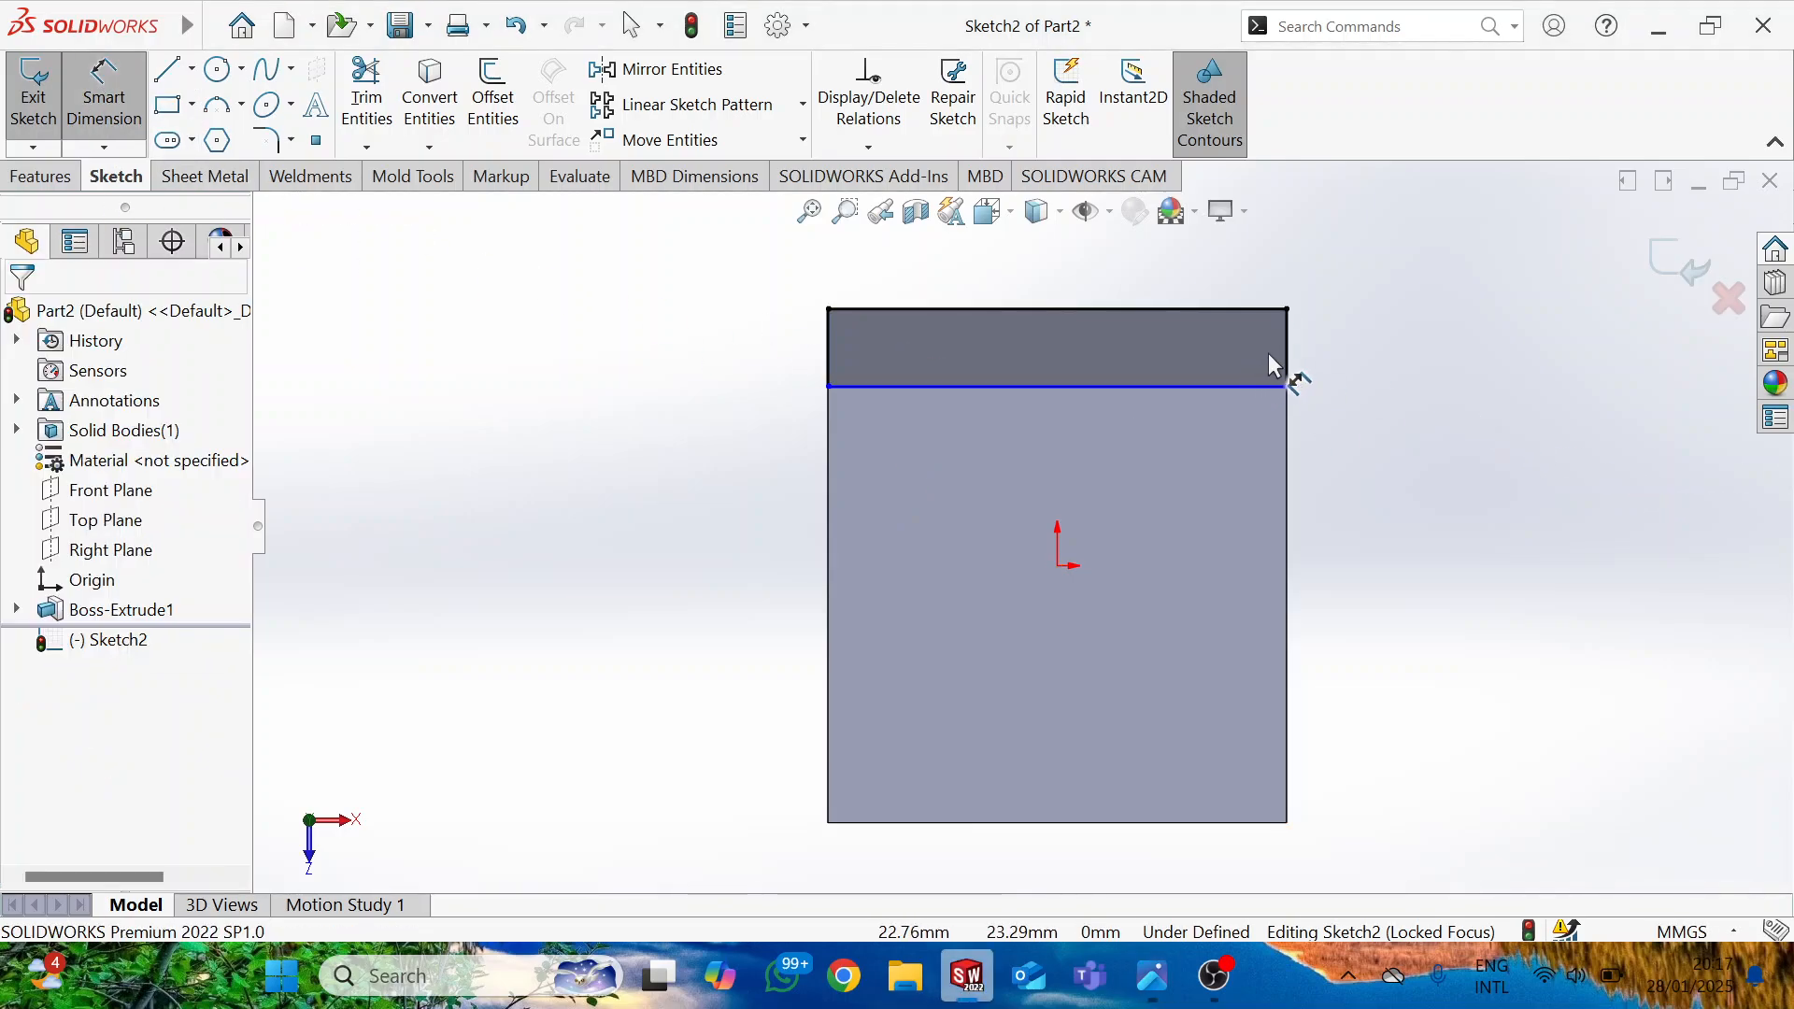
click(1287, 366)
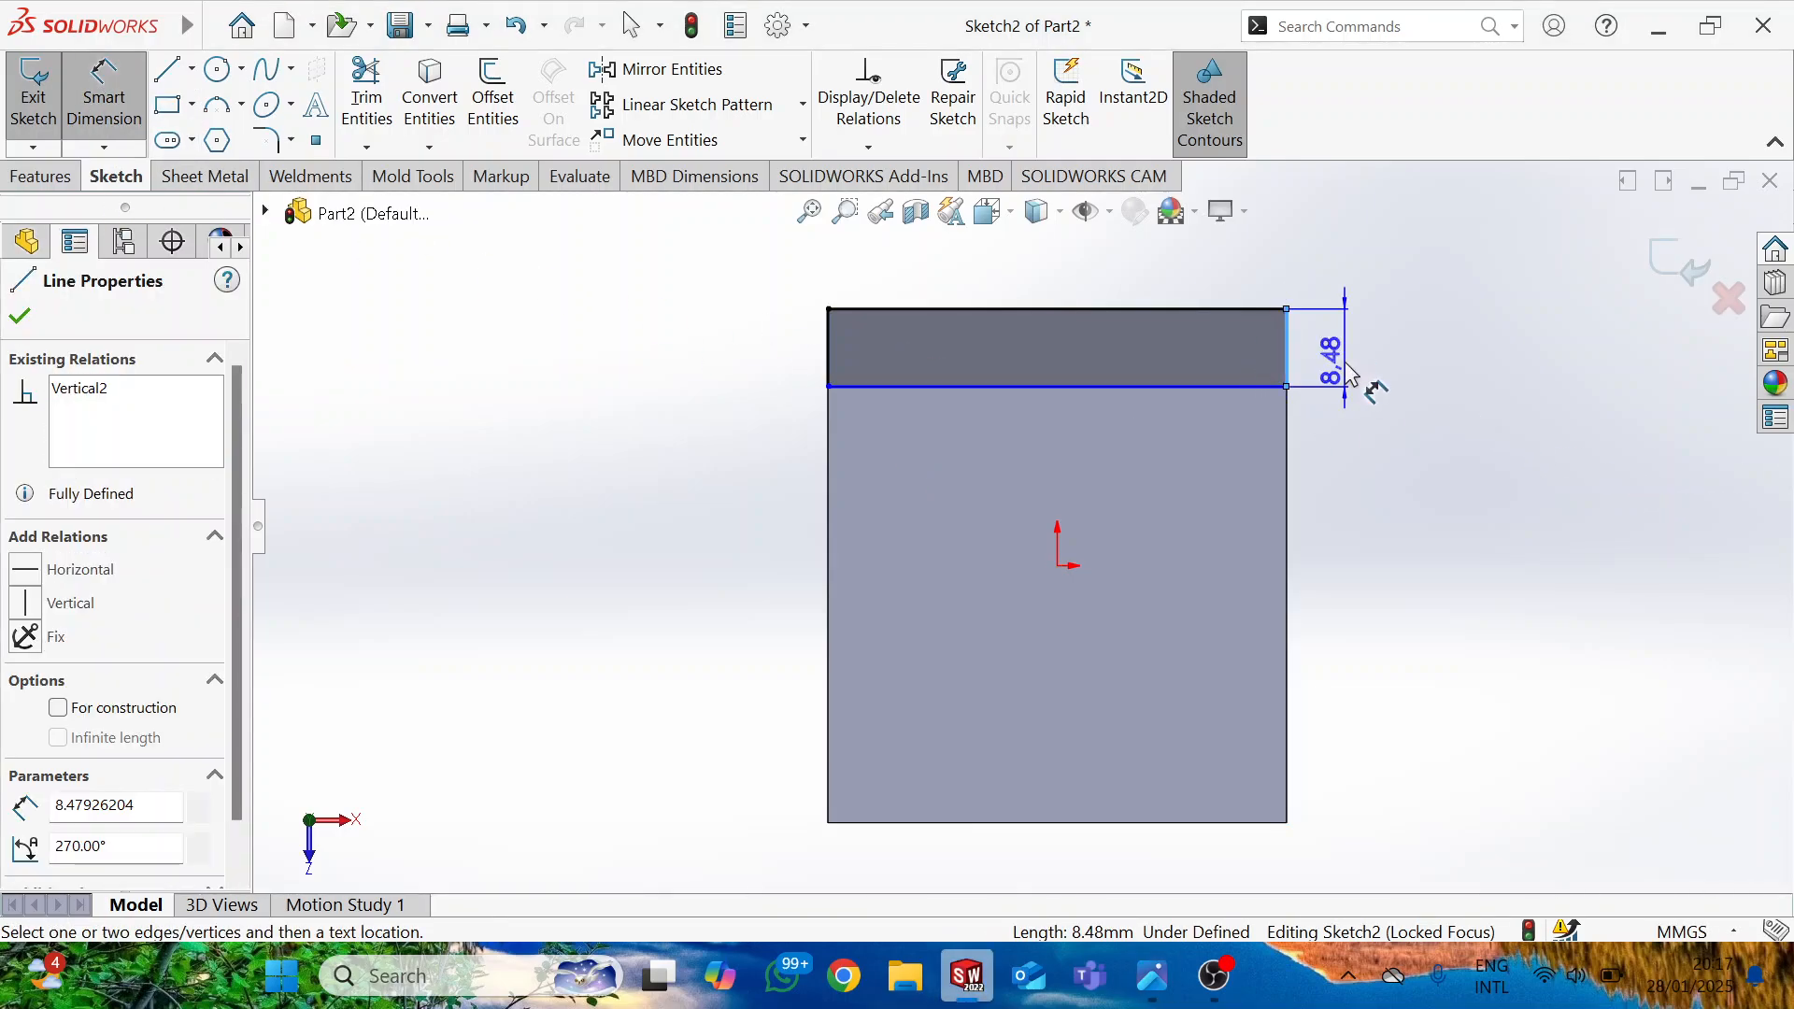
click(1346, 370)
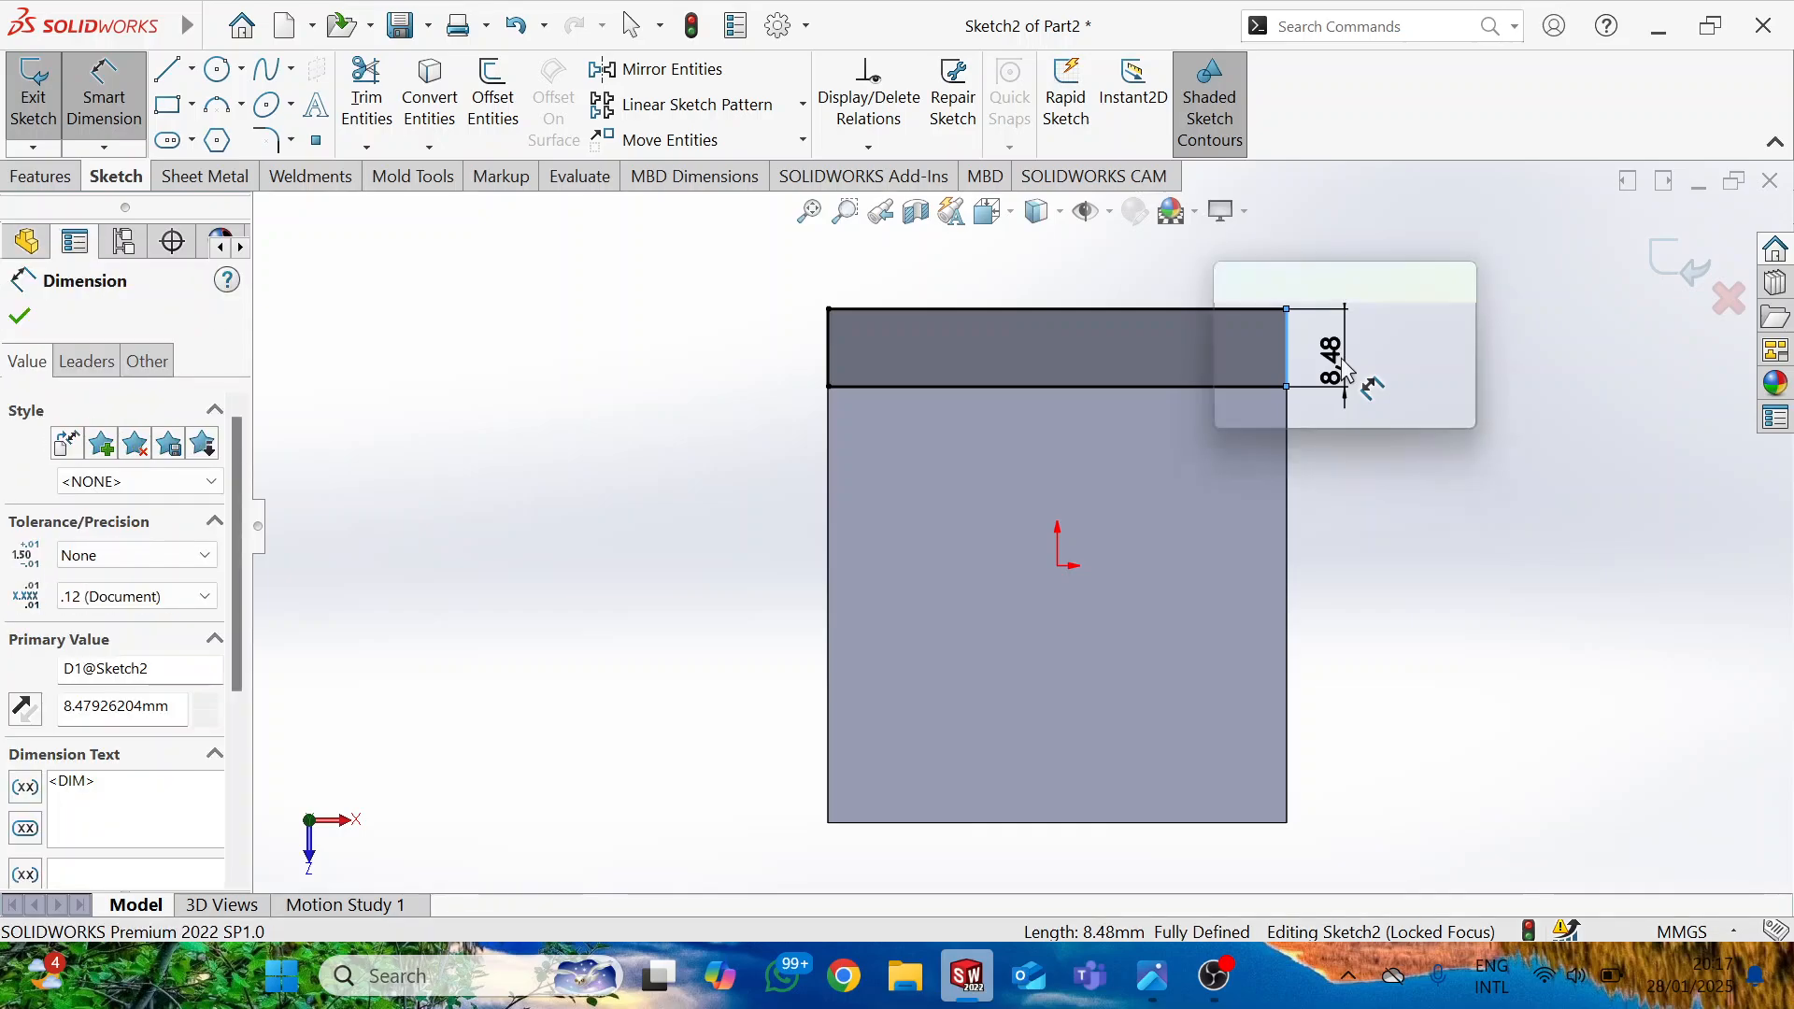
text(10)
key(Return)
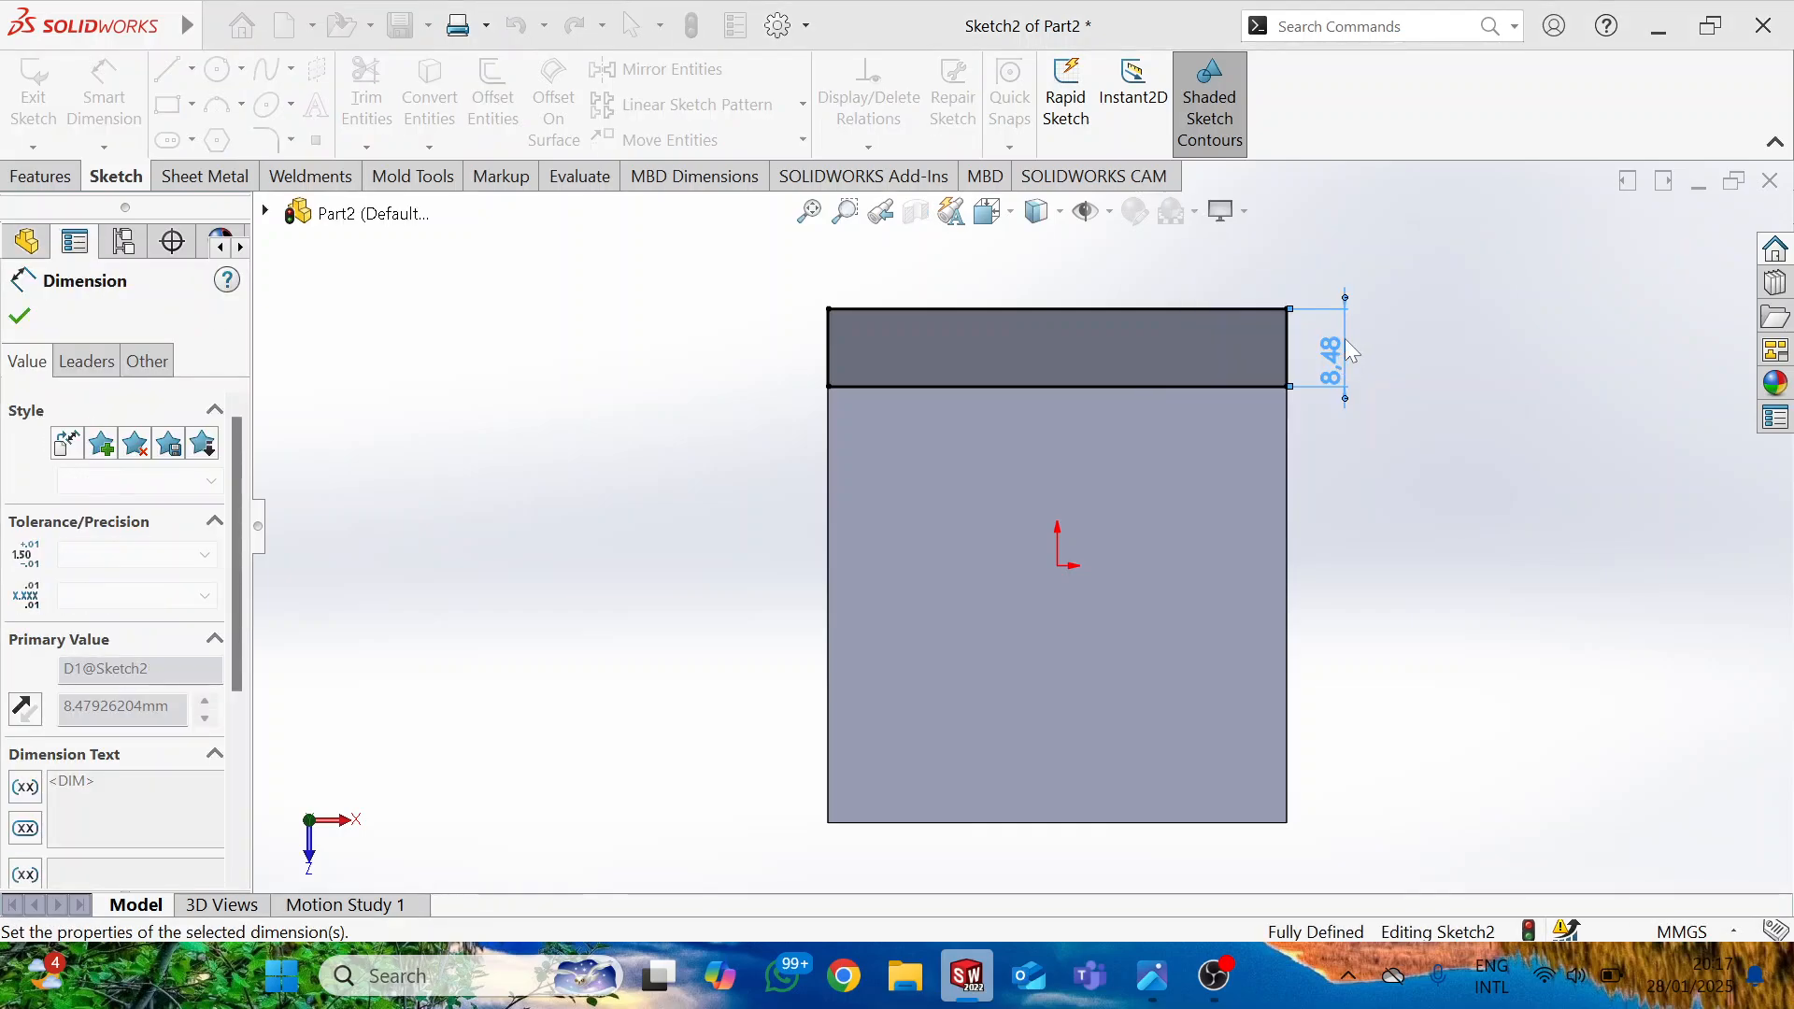
Check the height on the reference drawing and extrude the back strip 84 mm upward, merged with the base, as the vertical wall.
key(alt+Tab)
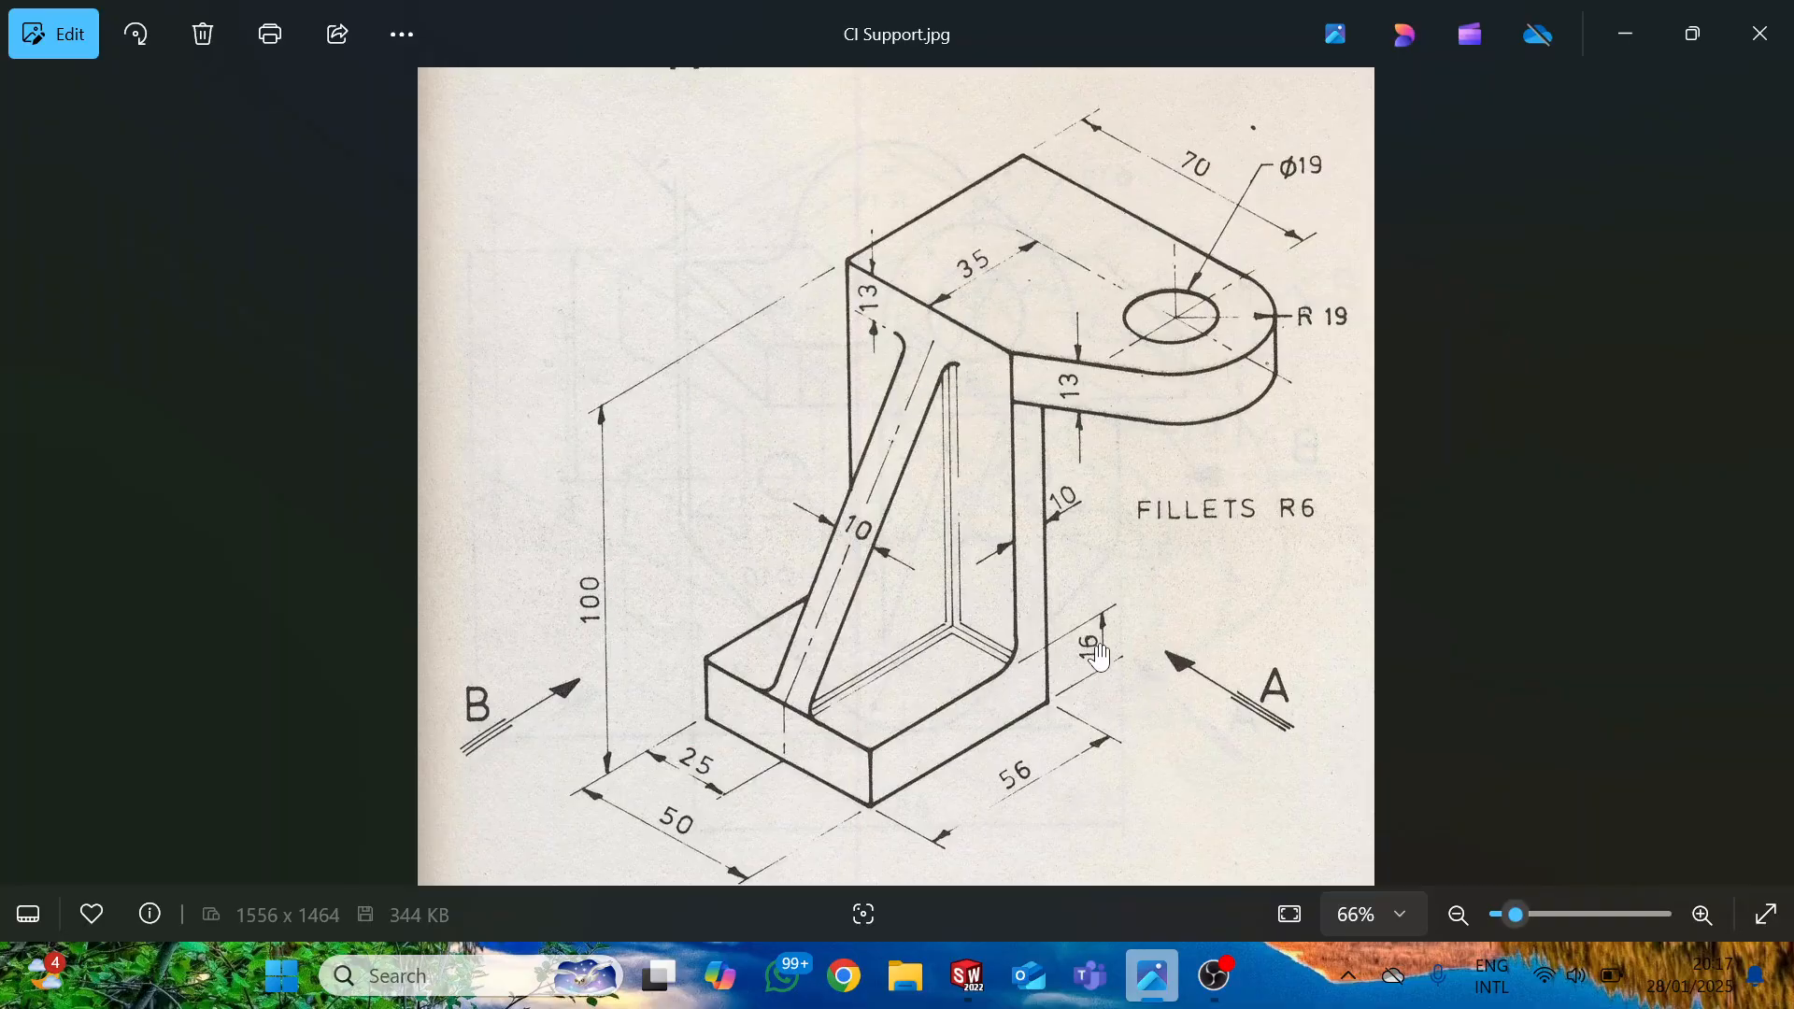
key(alt+Tab)
click(42, 176)
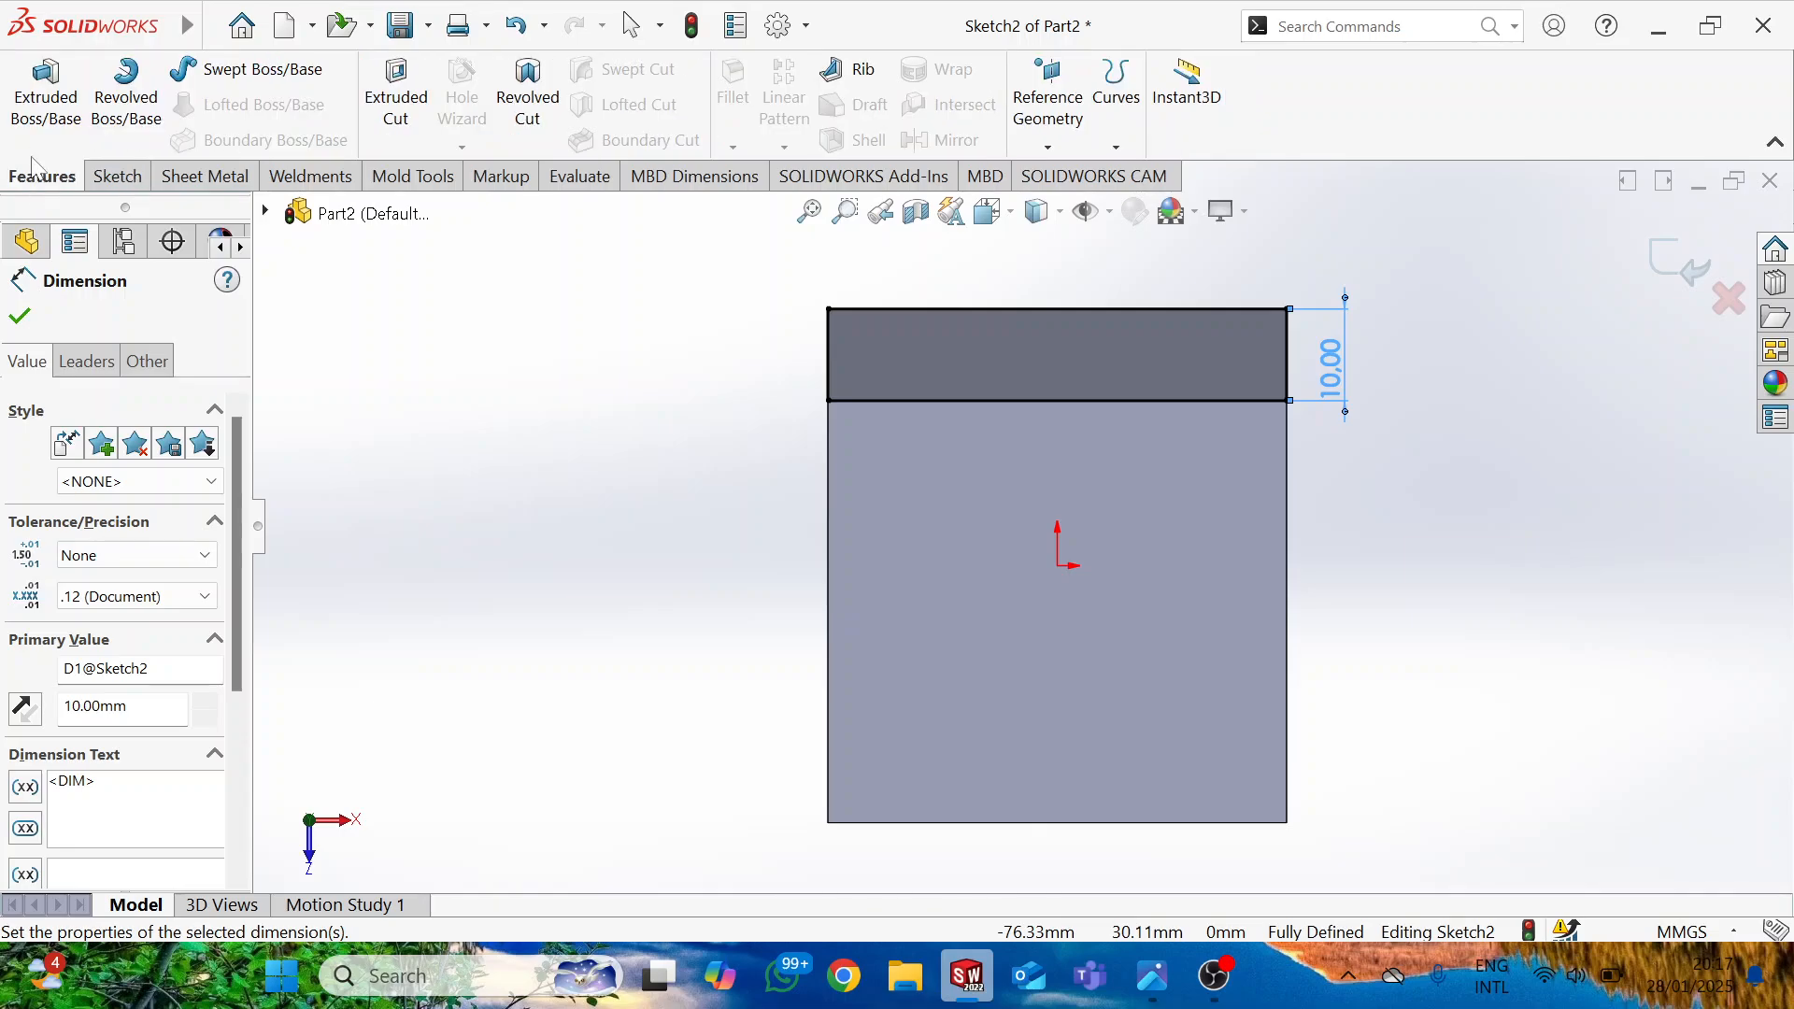
click(33, 126)
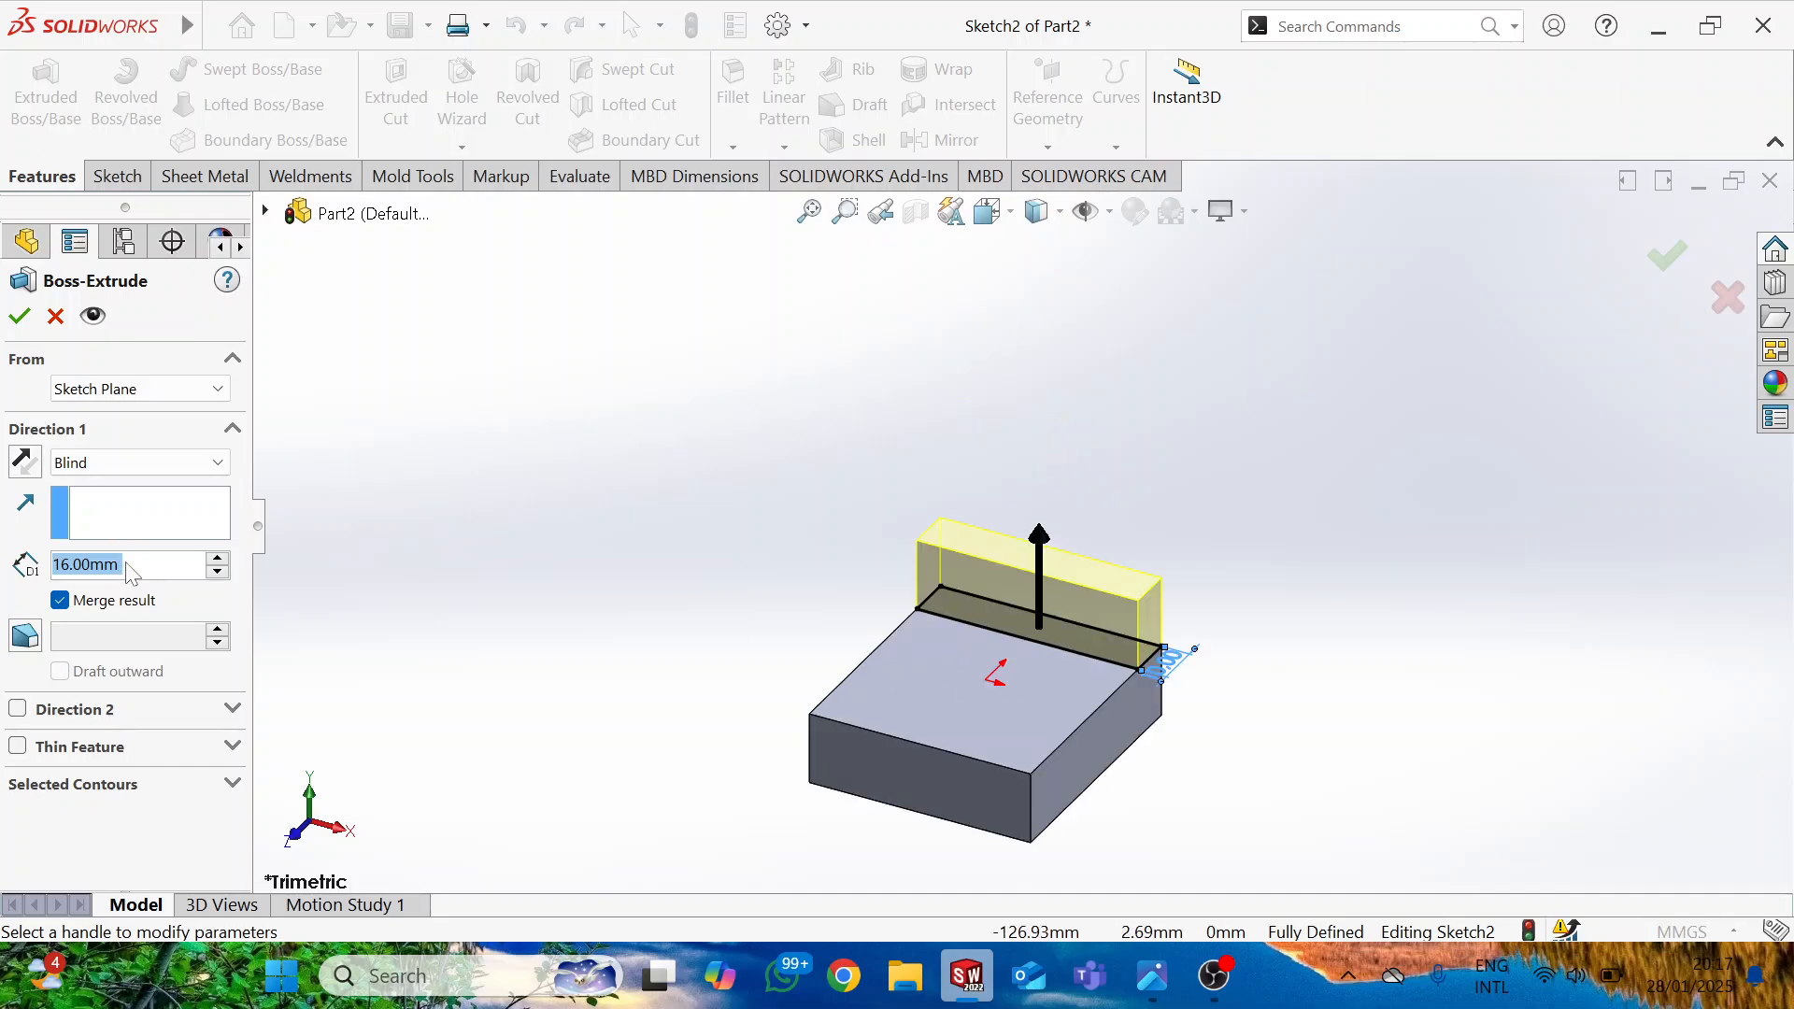
text(84)
key(Return)
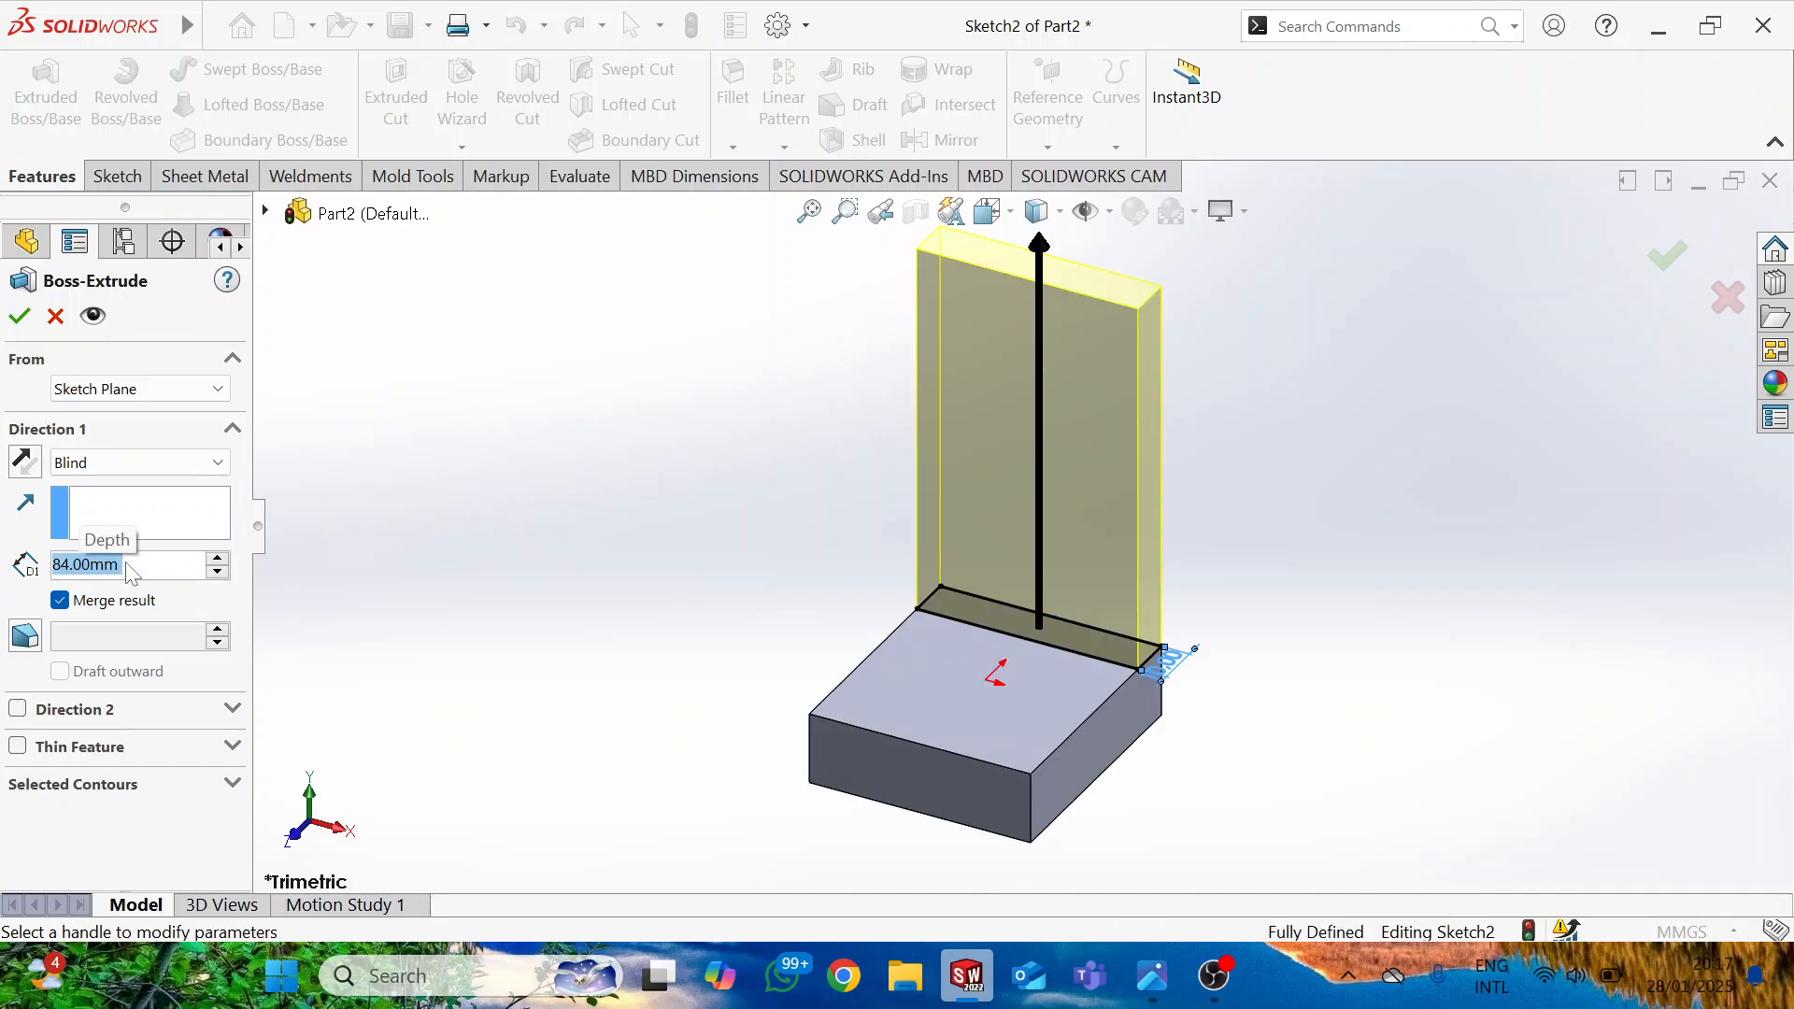
click(19, 315)
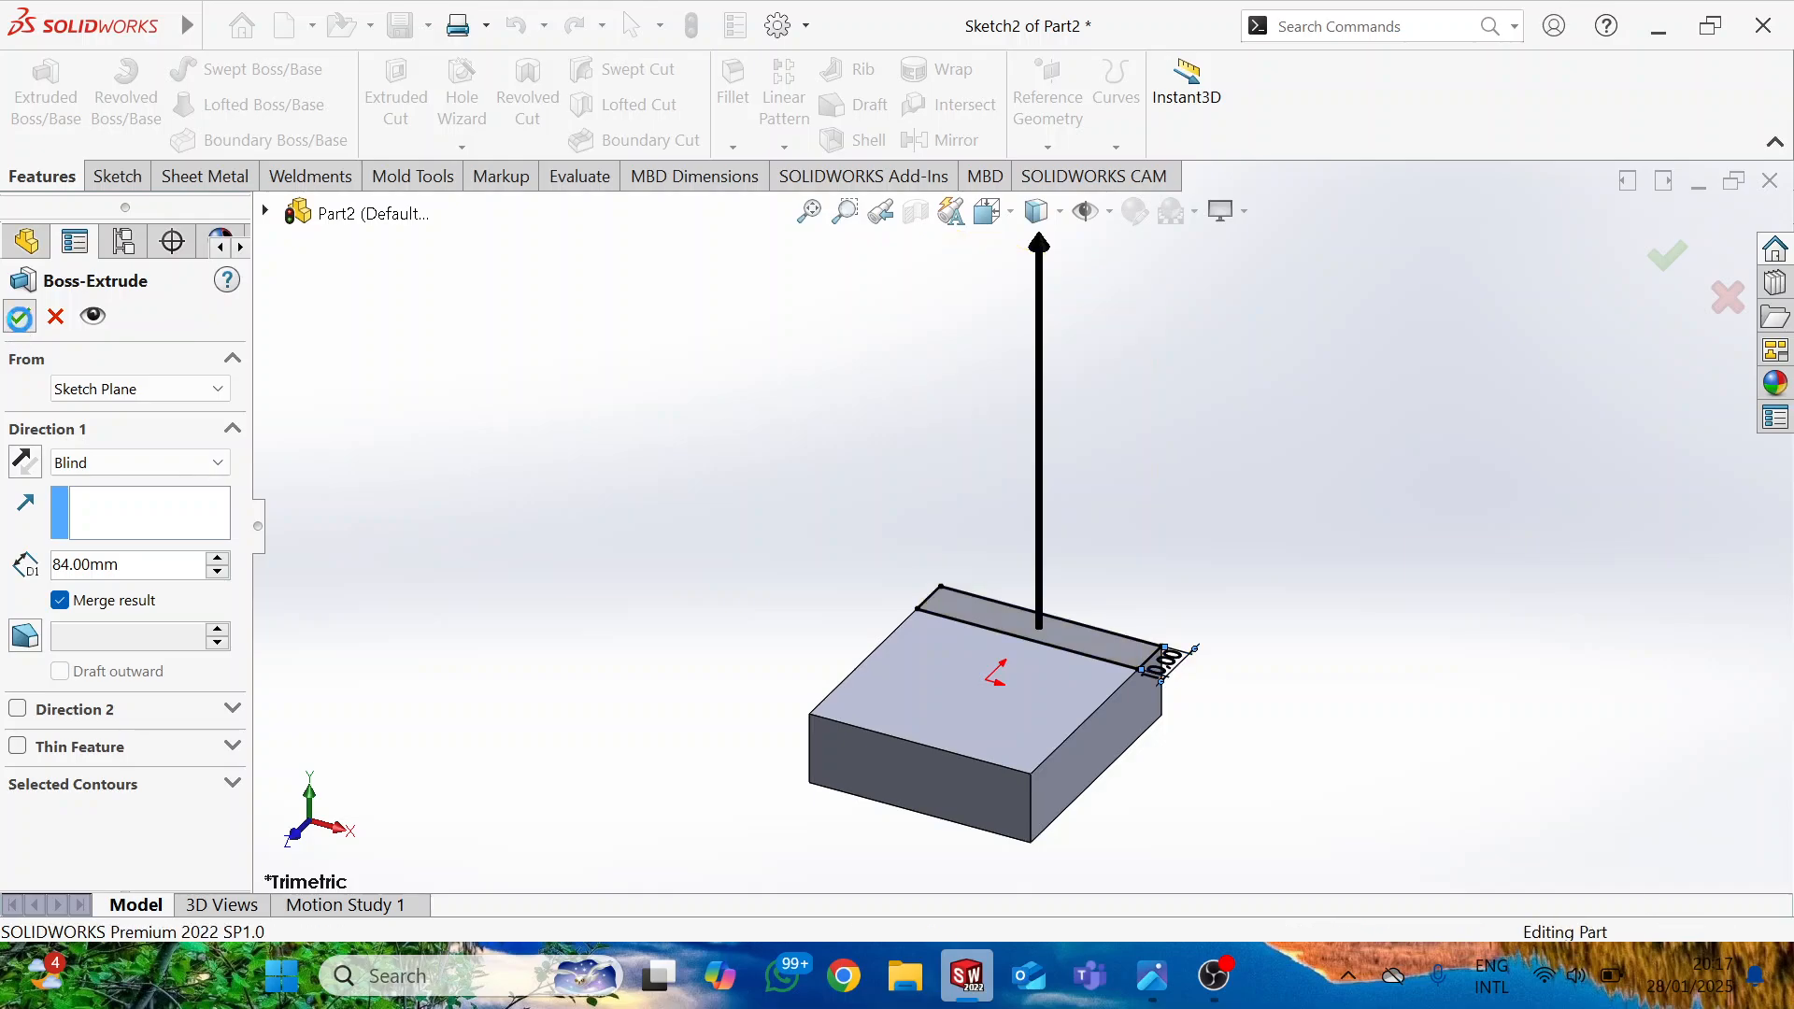
Check the top plate's shape on the CI Support reference drawing and start a sketch on the vertical wall's top face.
scroll(1075, 341, up, 3)
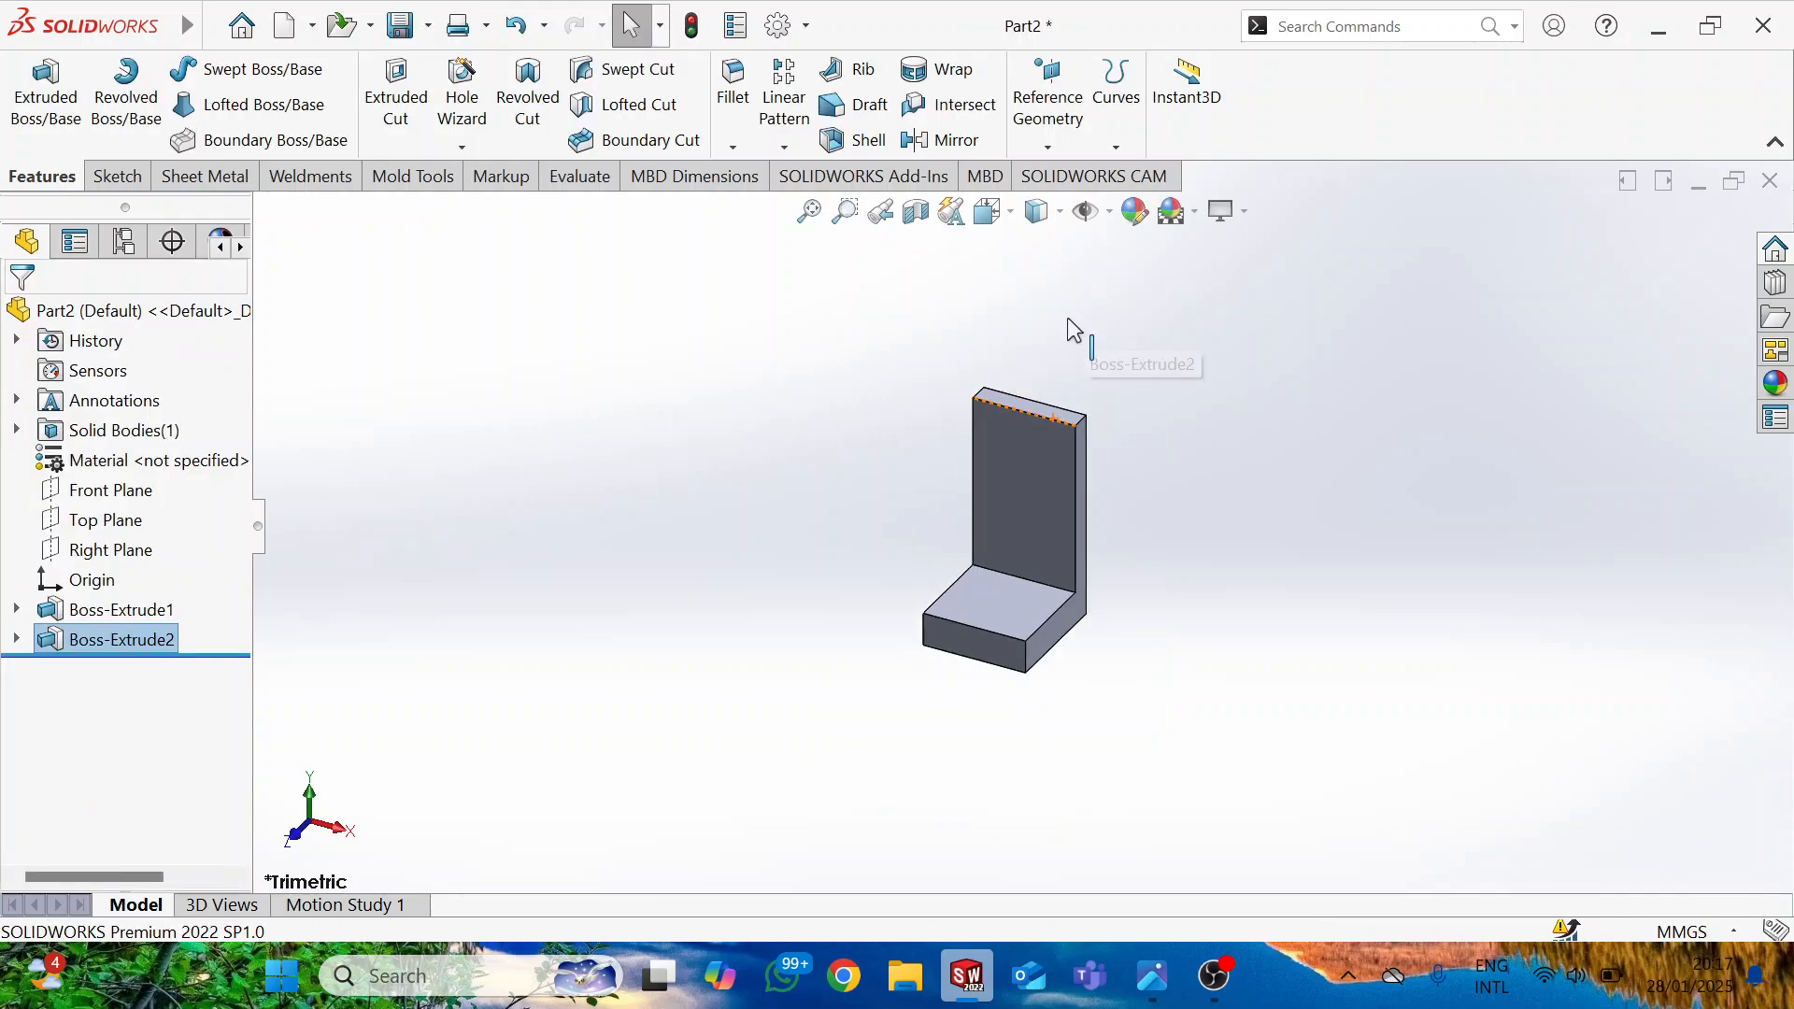
scroll(1082, 421, down, 2)
key(alt+Tab)
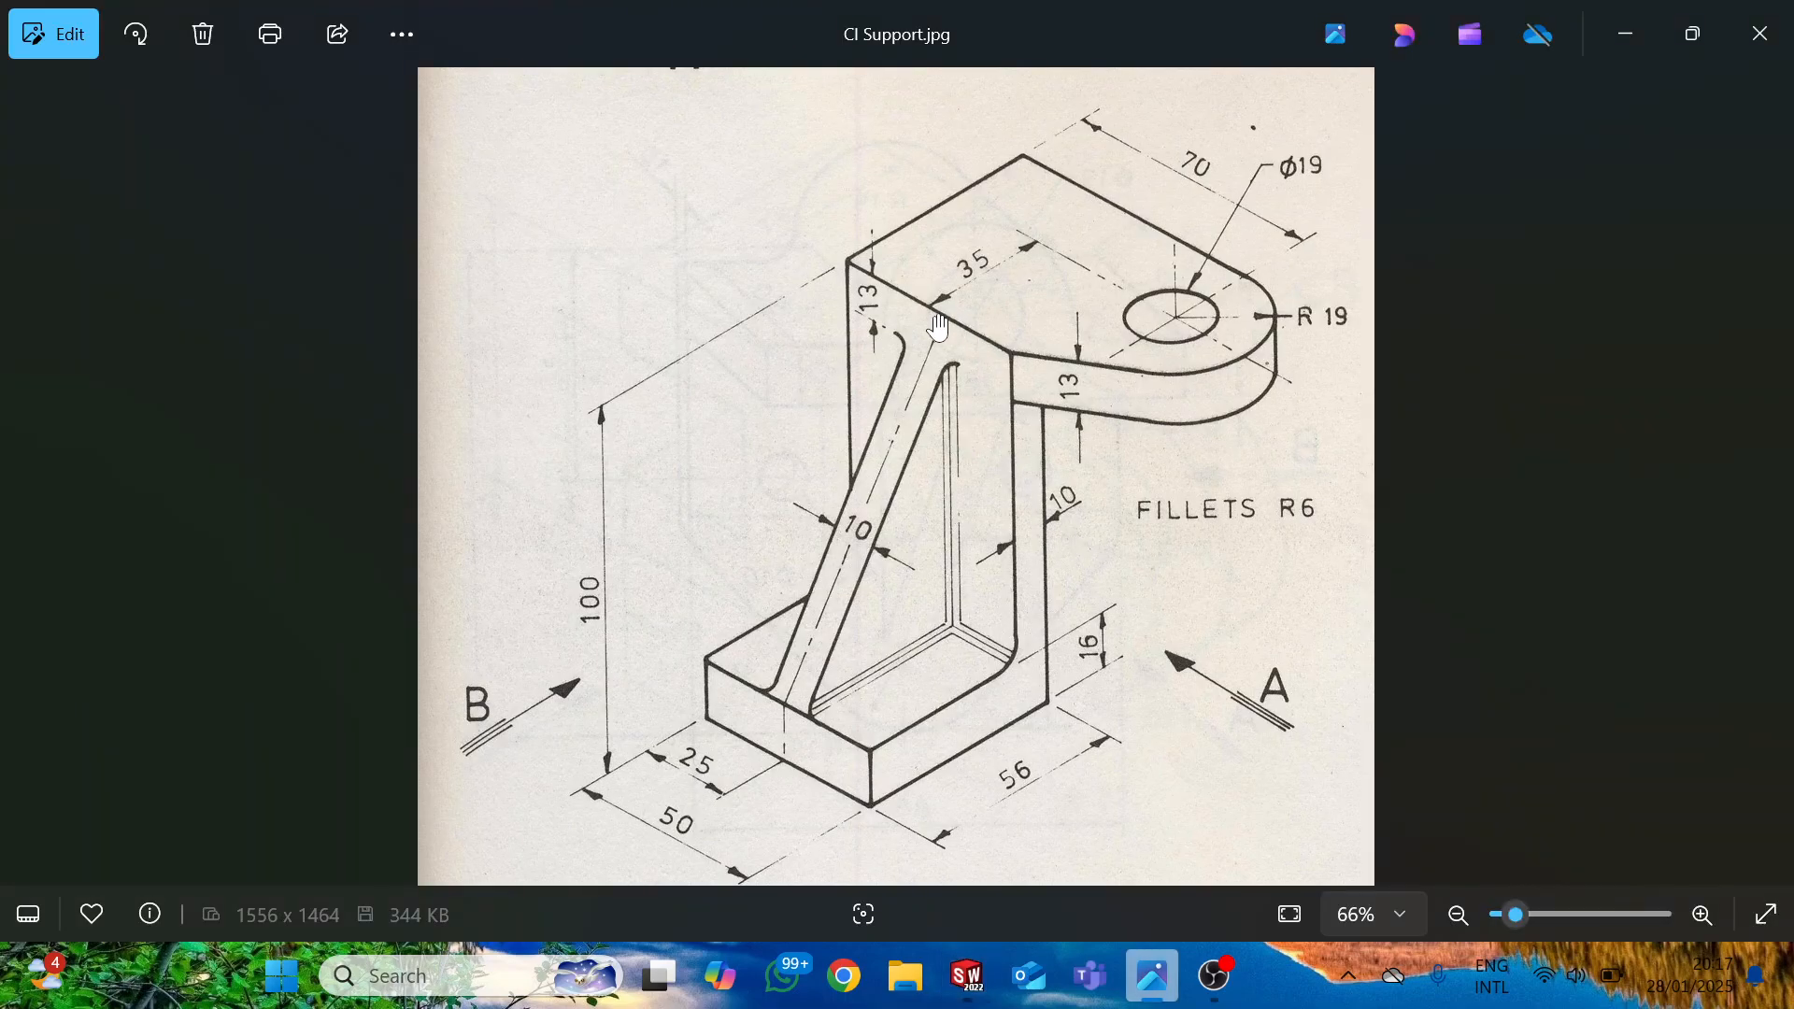
key(alt+Tab)
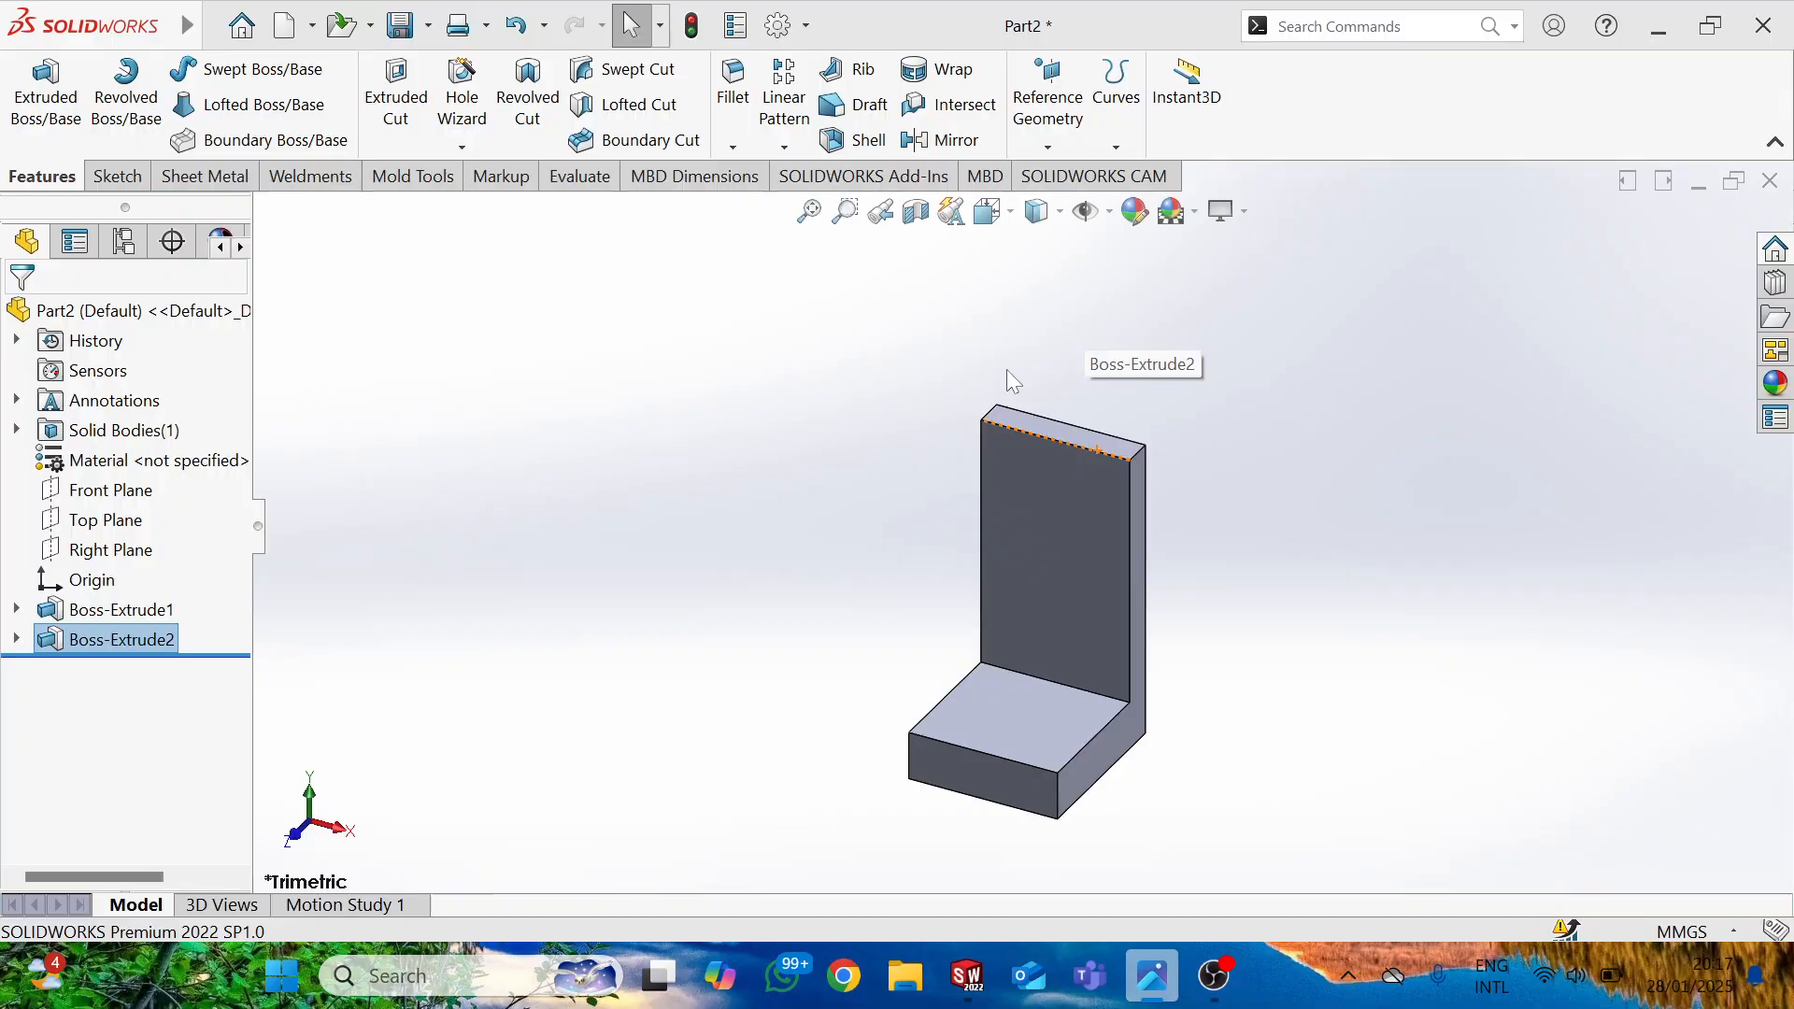
scroll(1043, 435, down, 2)
click(1052, 440)
right_click(1052, 440)
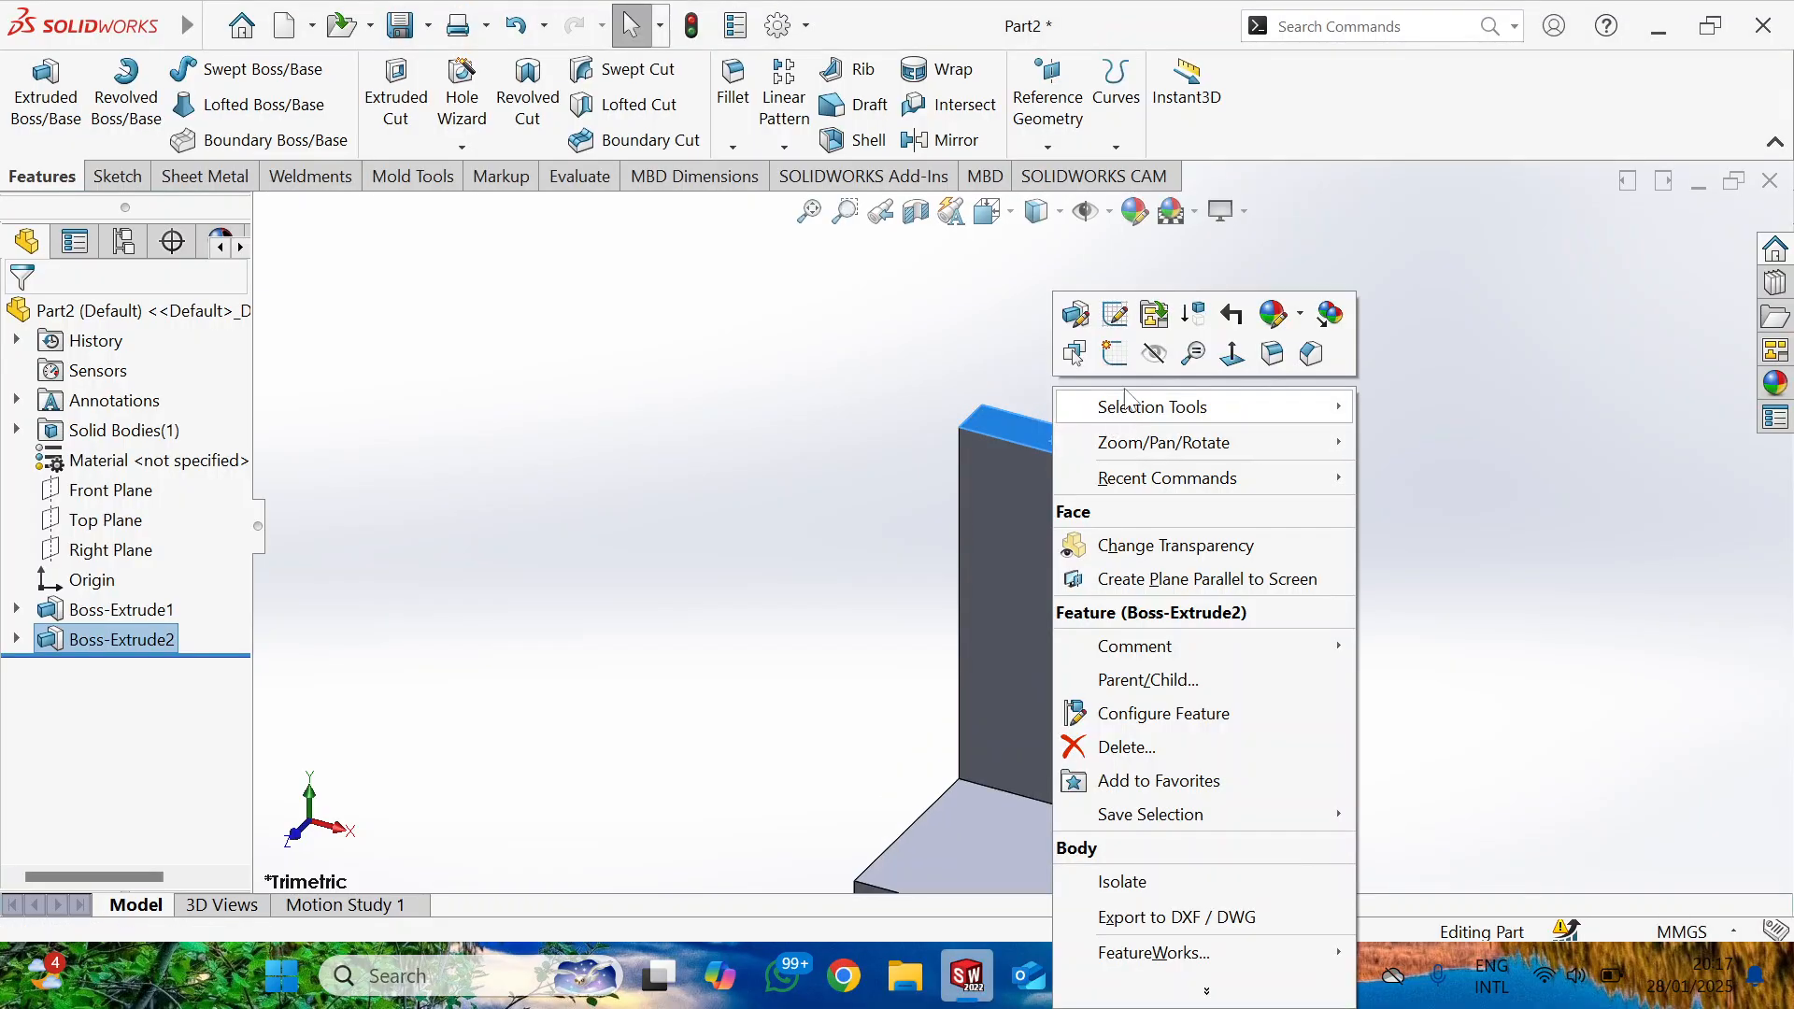
click(1105, 336)
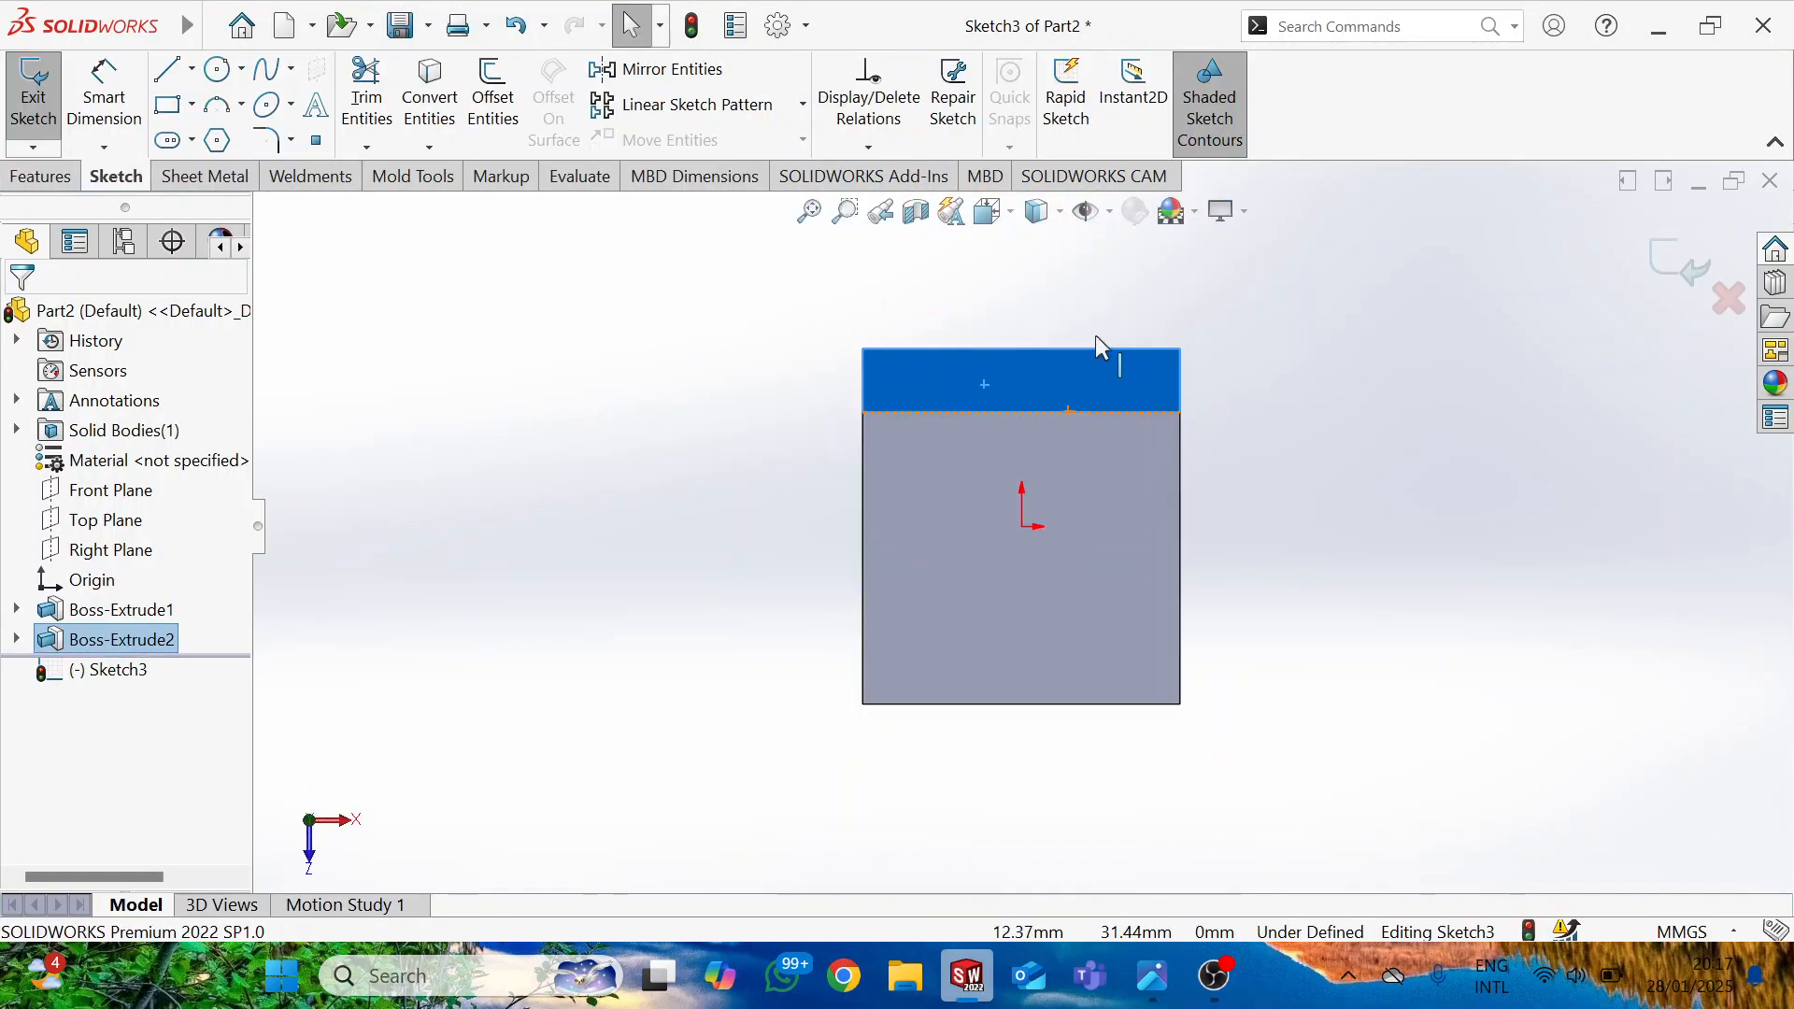
Draw two concentric circles, about 13.6 mm and 33.5 mm in diameter, beyond the wall's back right corner.
click(217, 68)
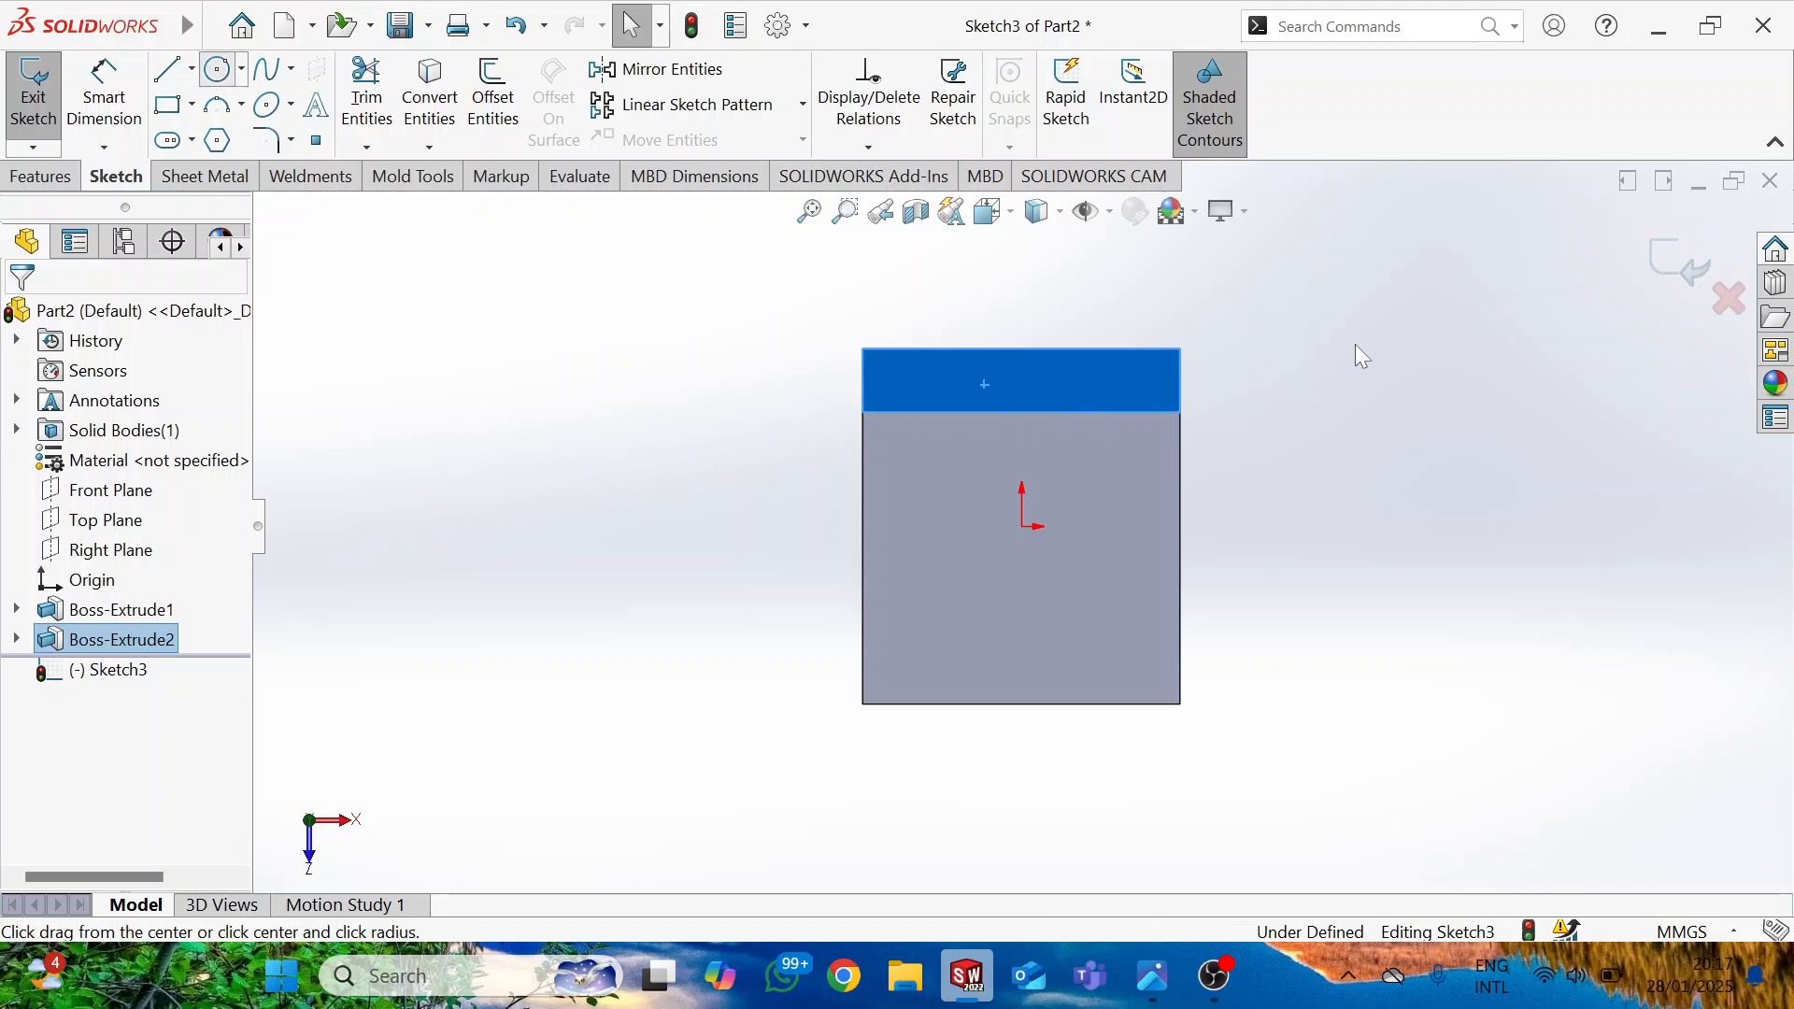
drag(1246, 309, 1286, 353)
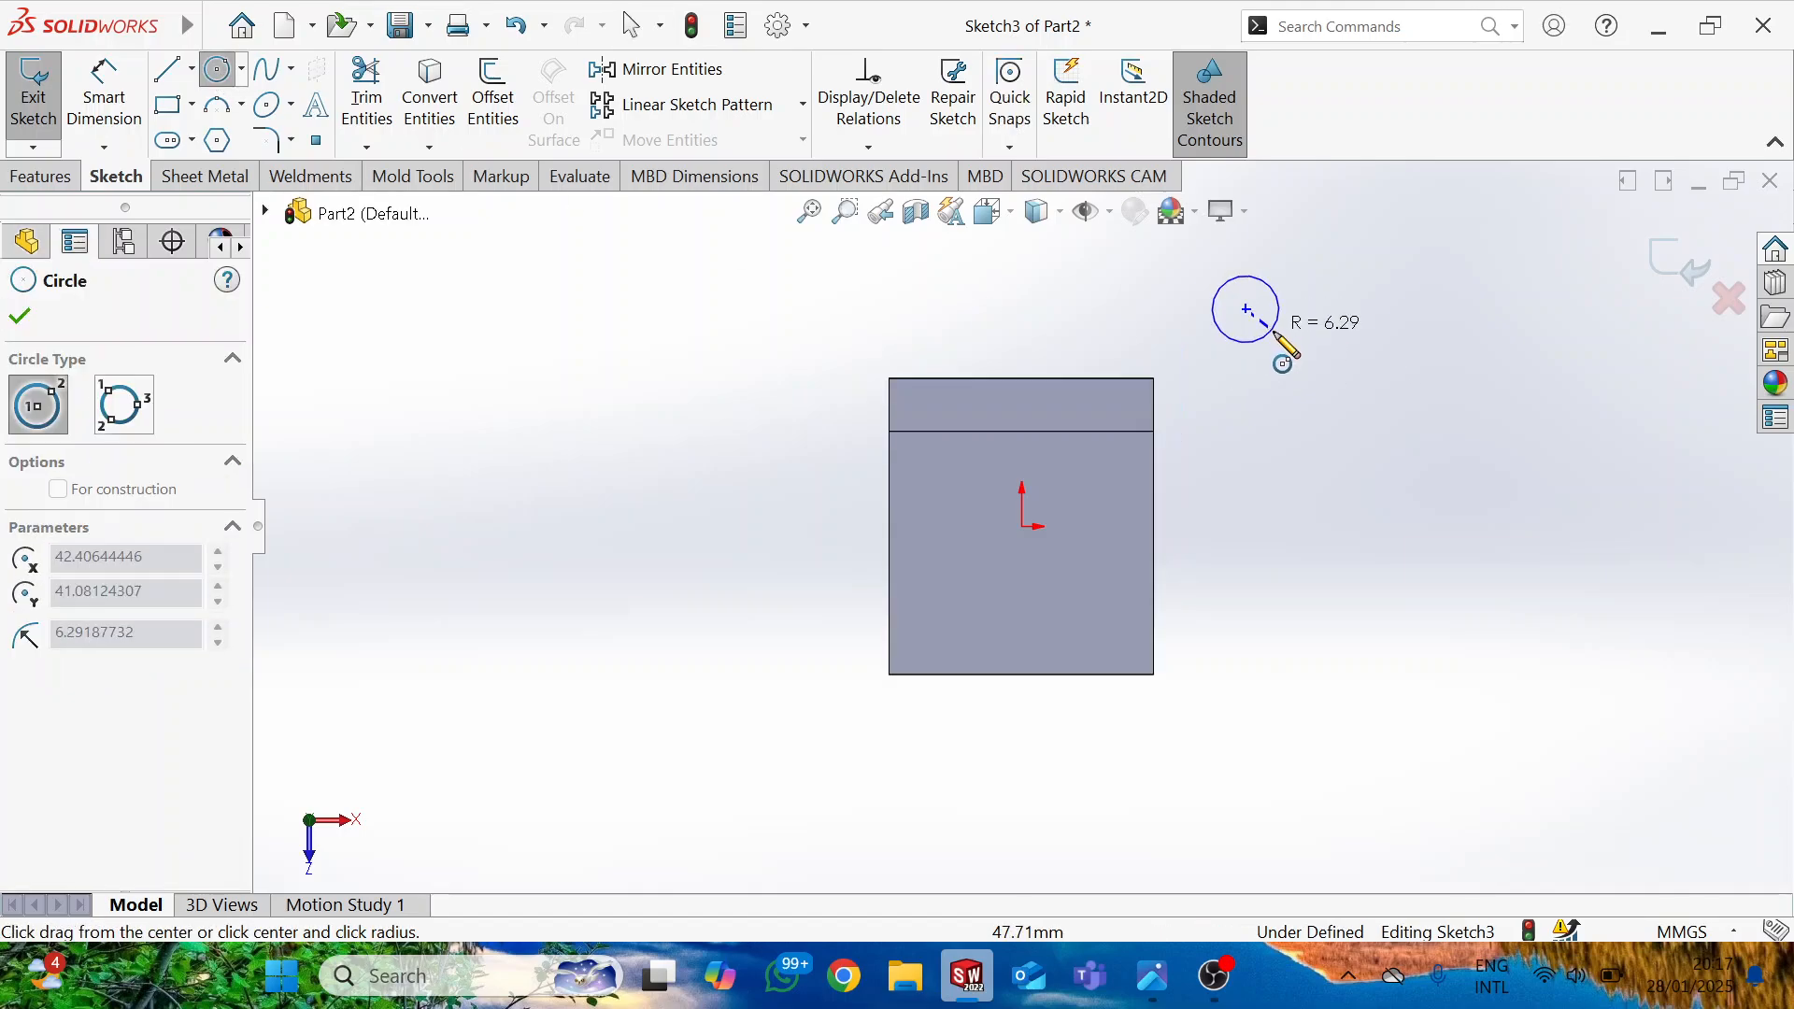
click(1245, 309)
click(1309, 372)
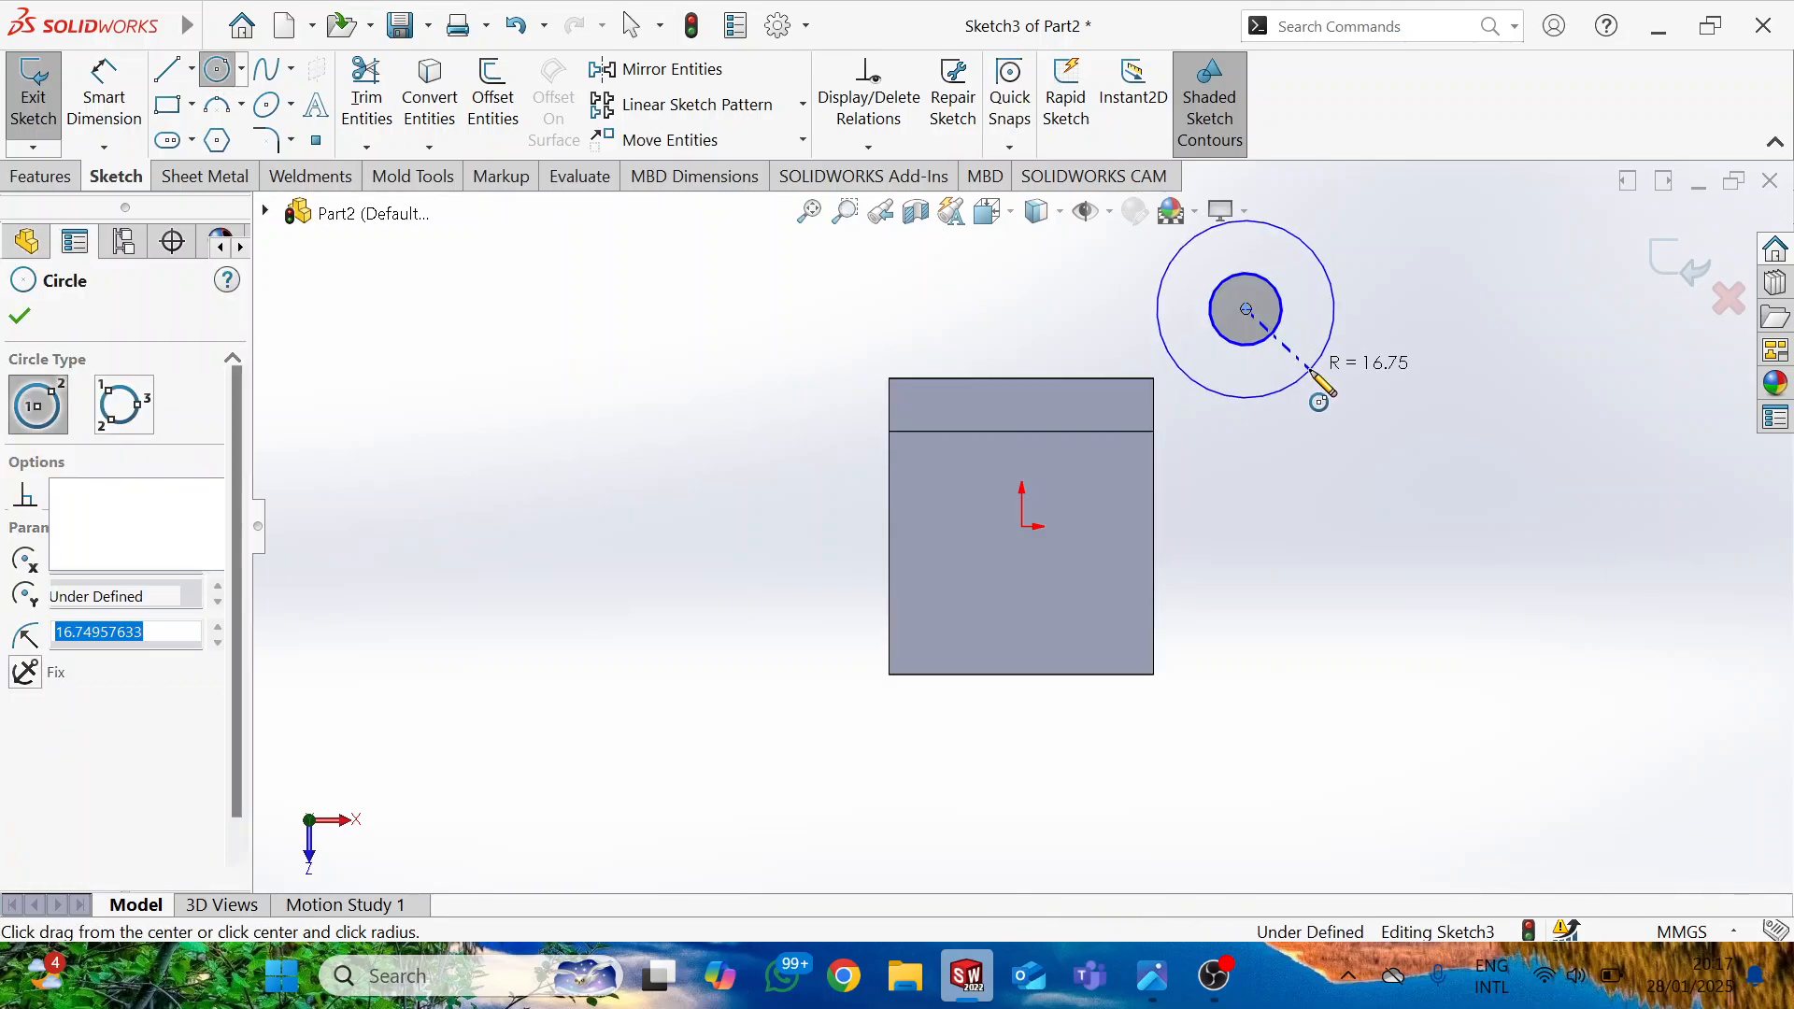
Check the hole position on the reference drawing and dimension the circles' centre 35 mm from the wall's front edge.
key(alt+Tab)
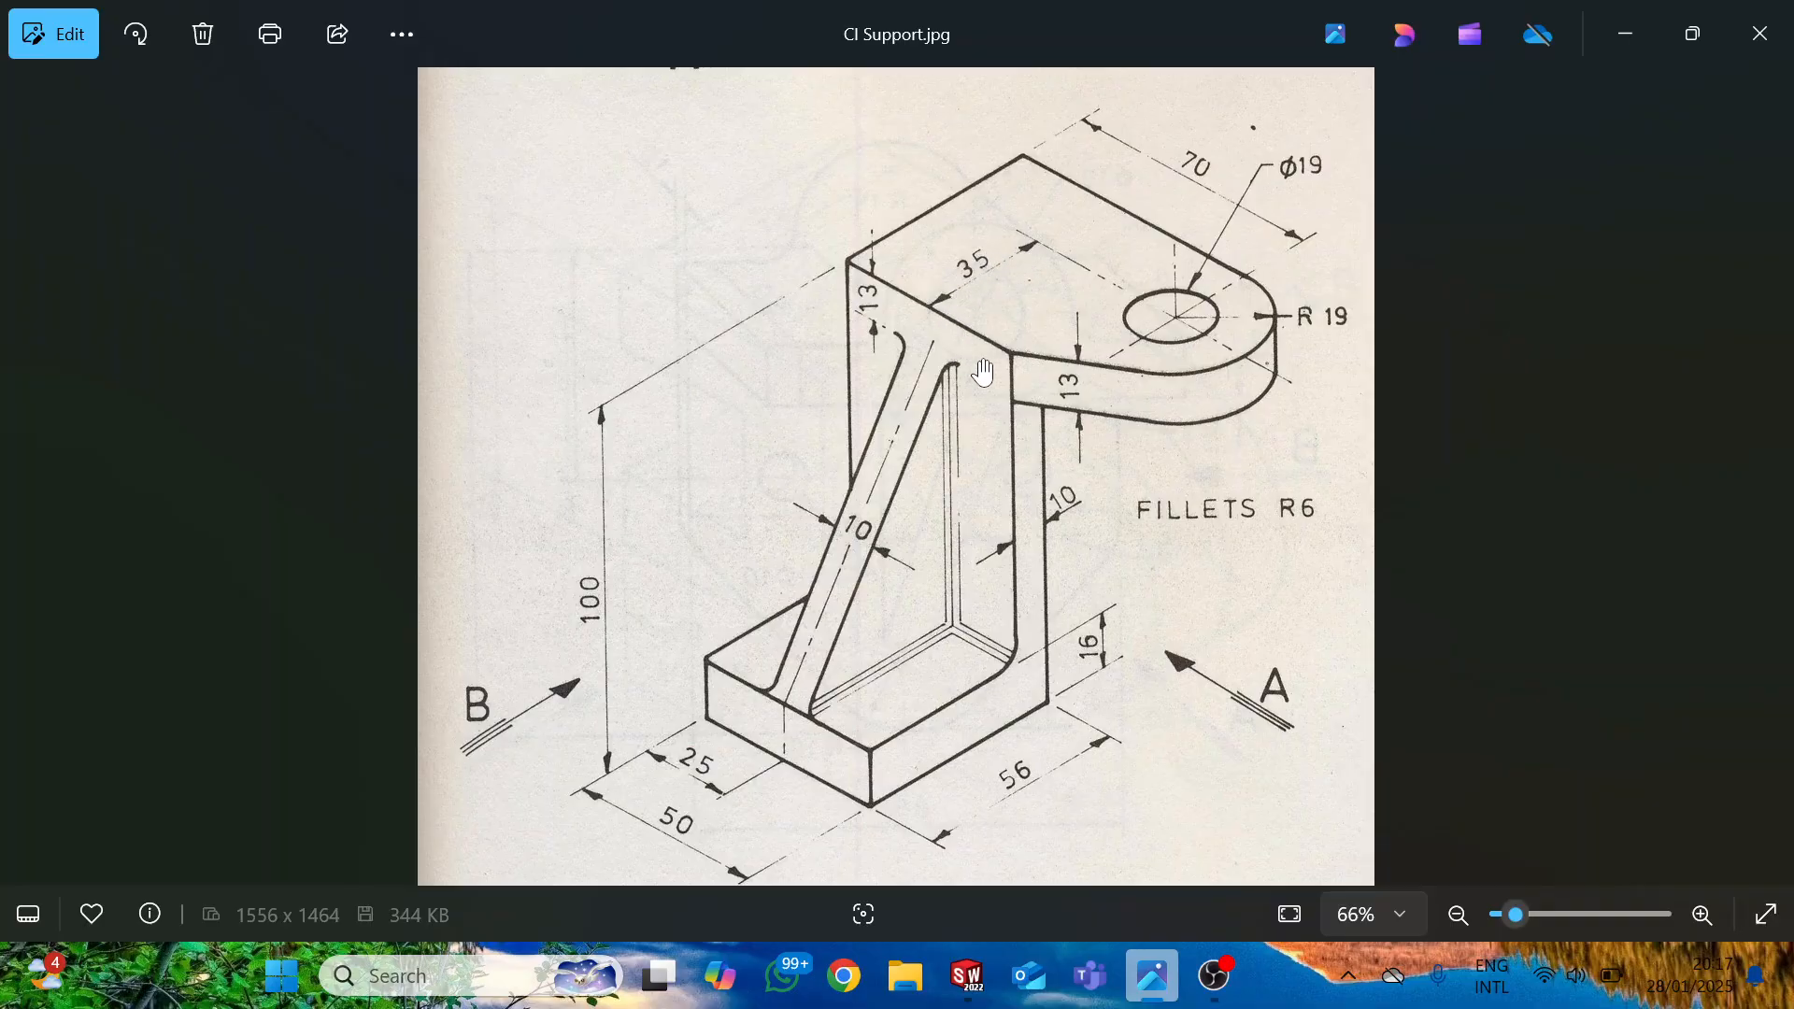
key(alt+Tab)
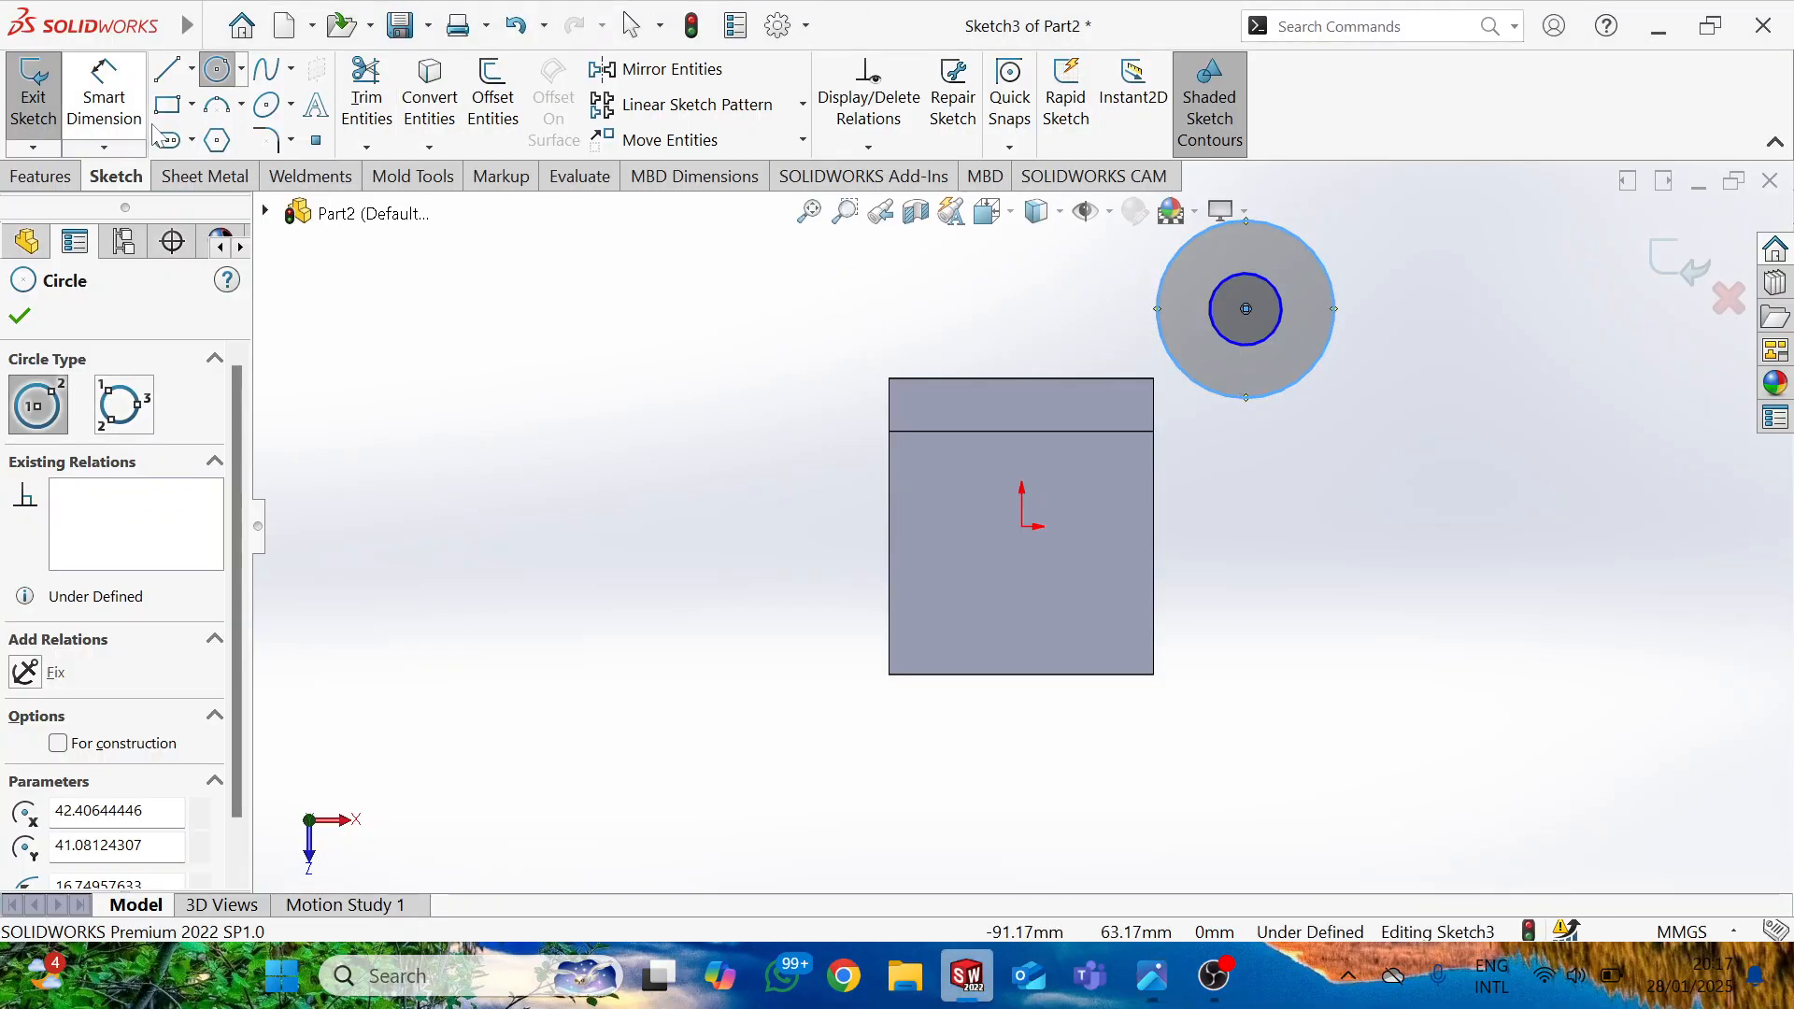
click(104, 94)
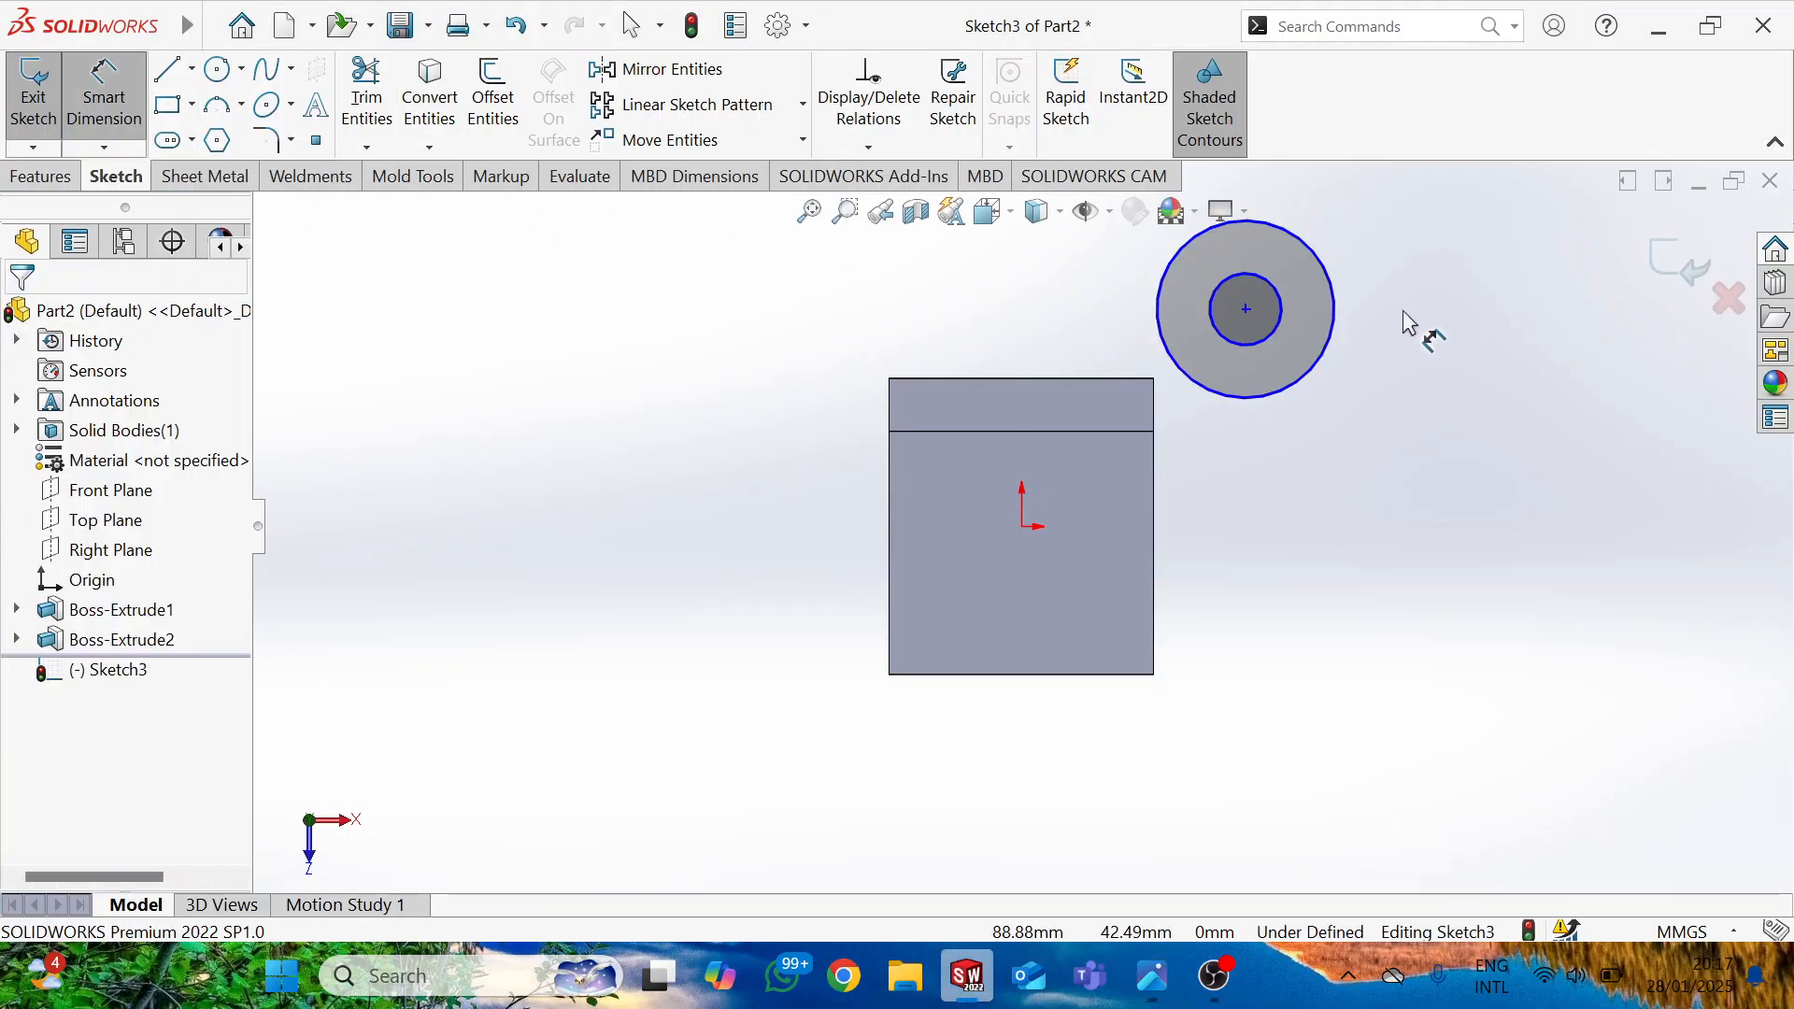
click(1246, 309)
click(1069, 432)
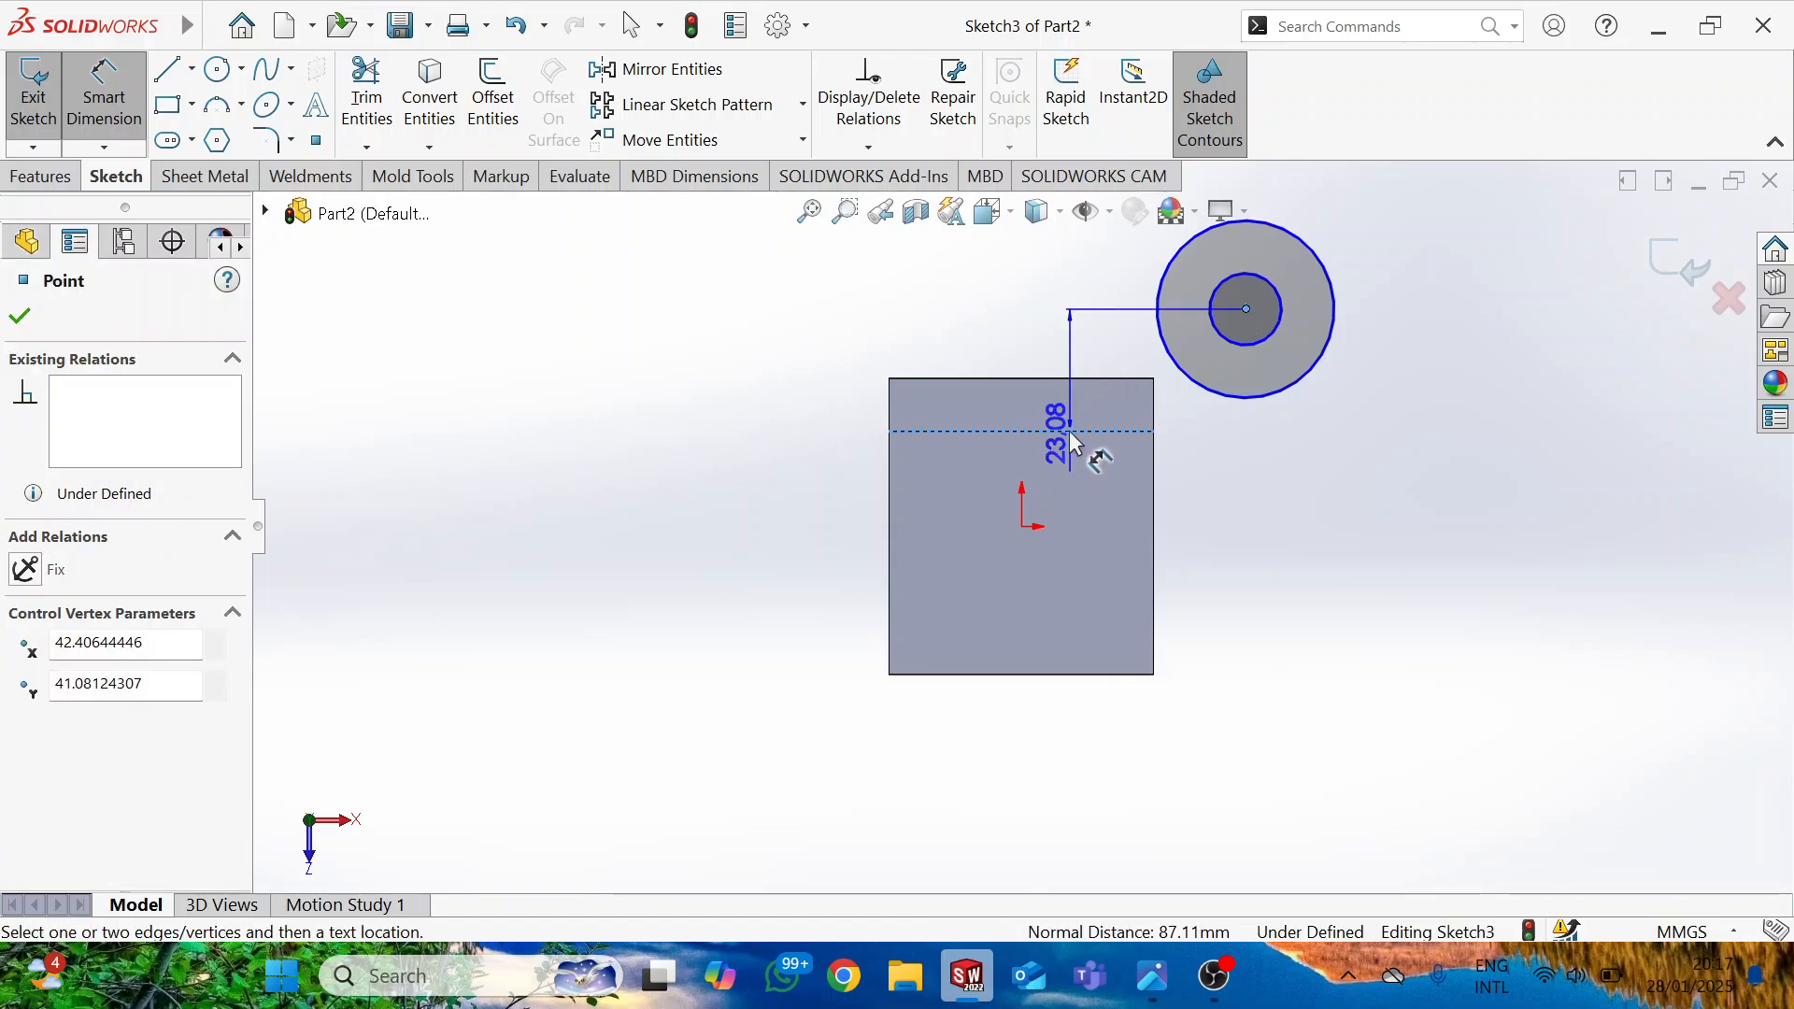
click(822, 366)
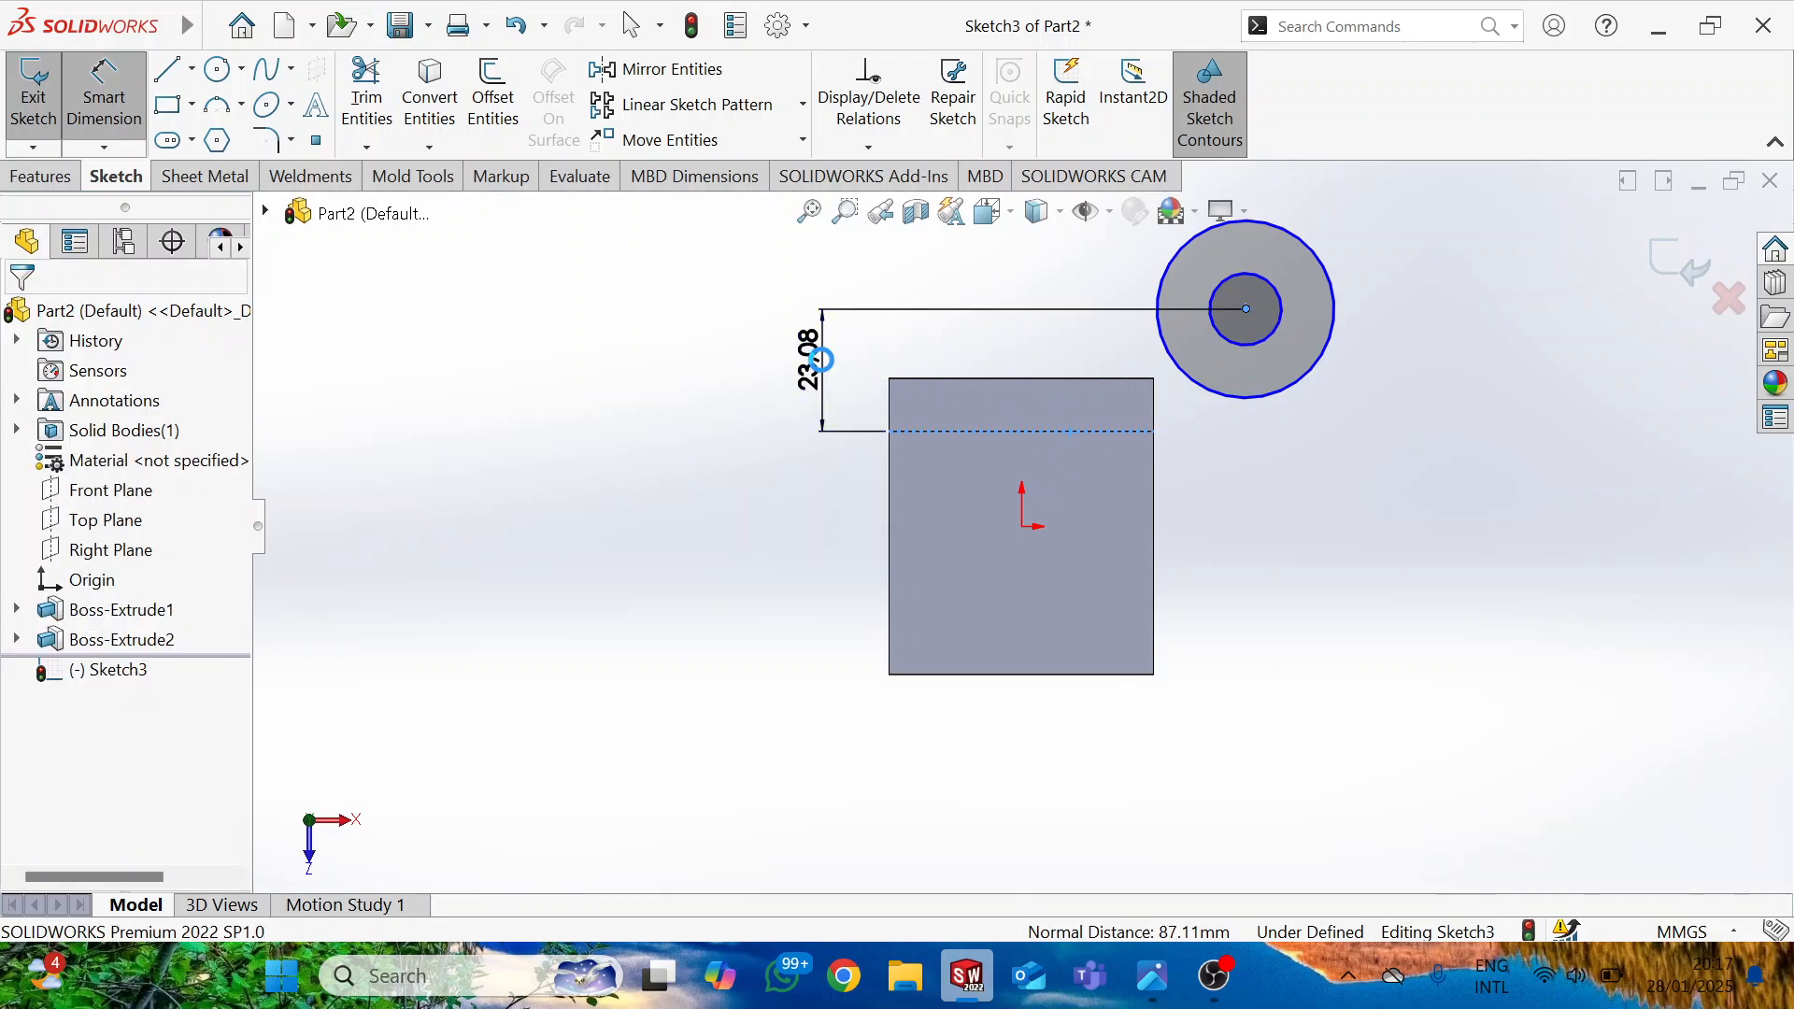
double_click(815, 359)
text(35)
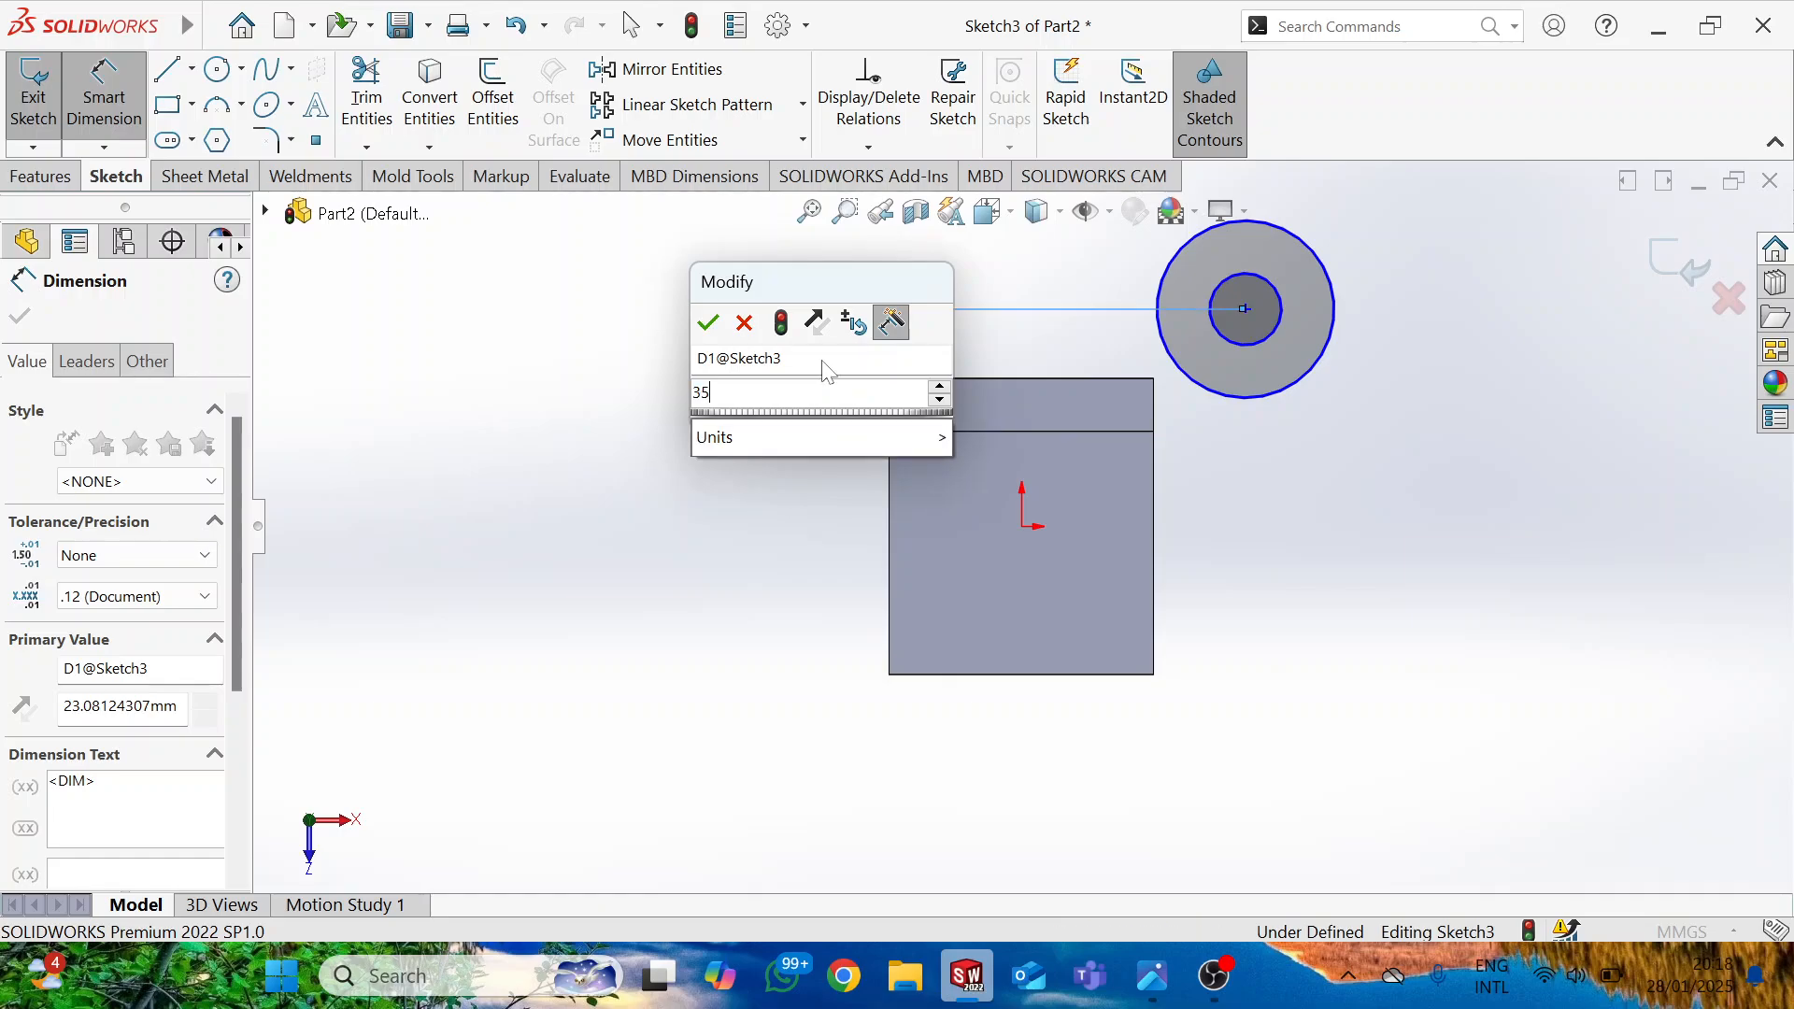
key(Return)
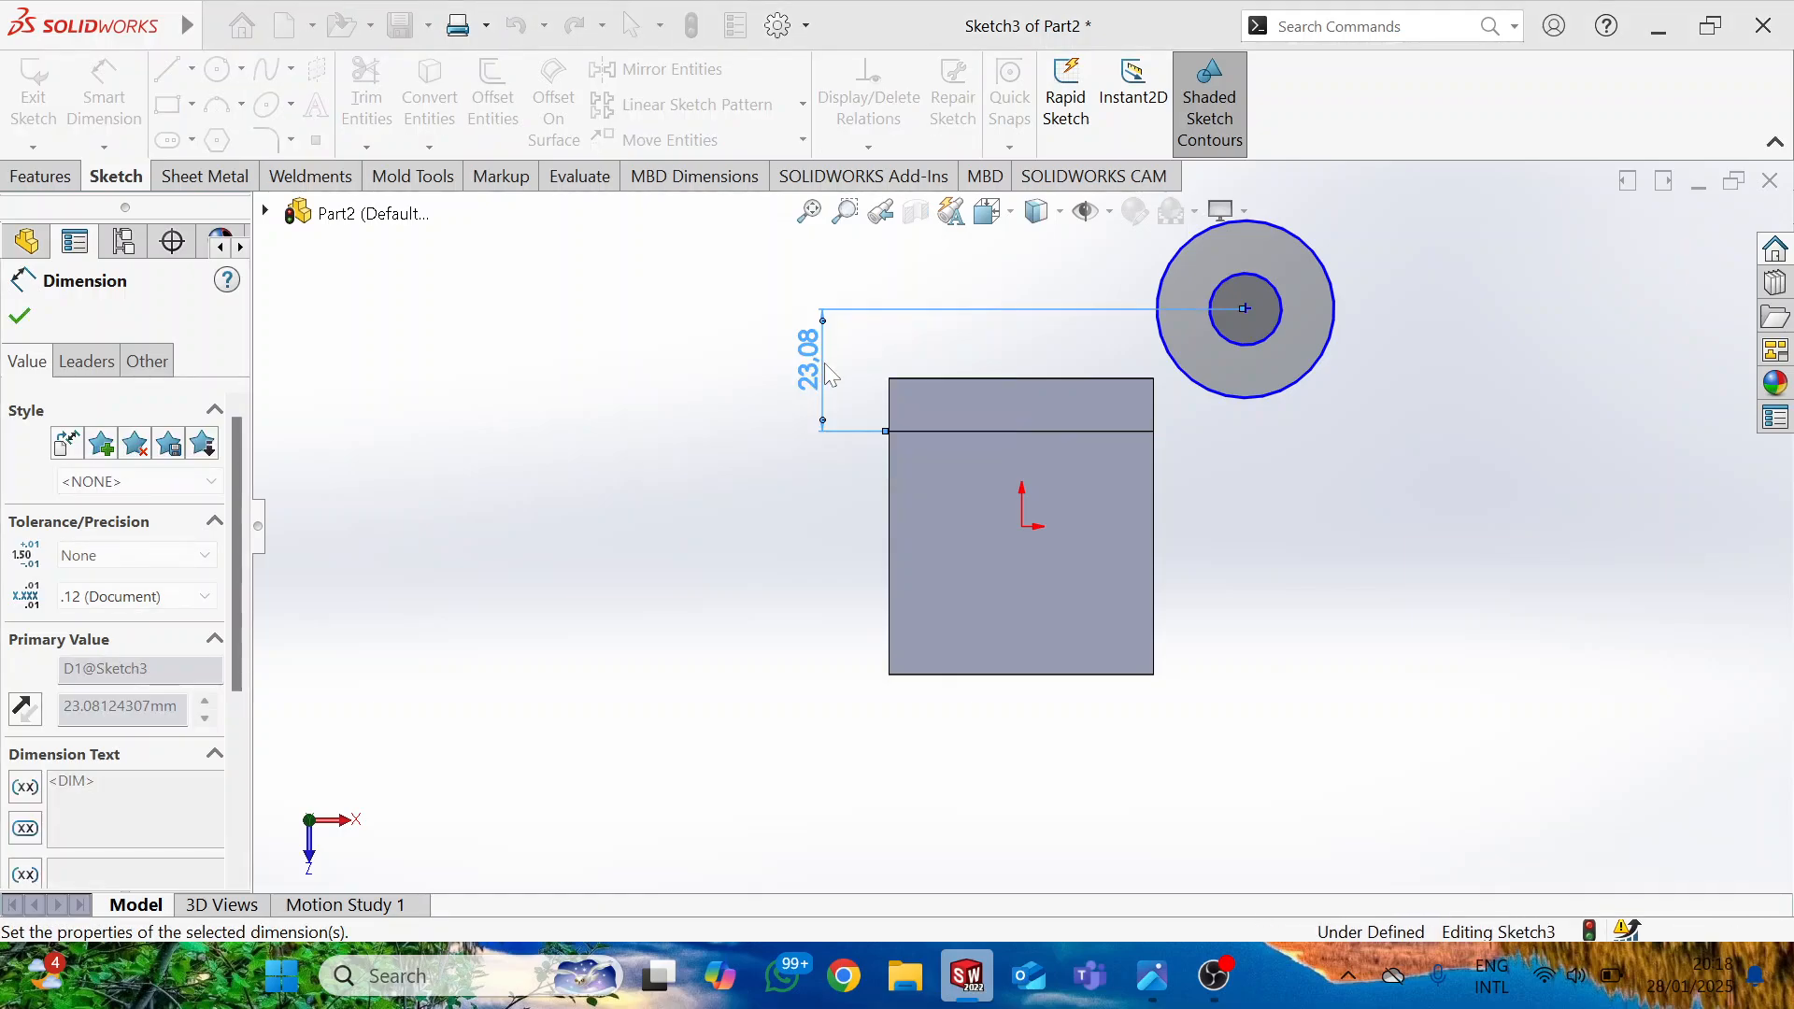
Dimension the inner circle's diameter to 19 mm, checking the hole size on the reference drawing.
click(1270, 223)
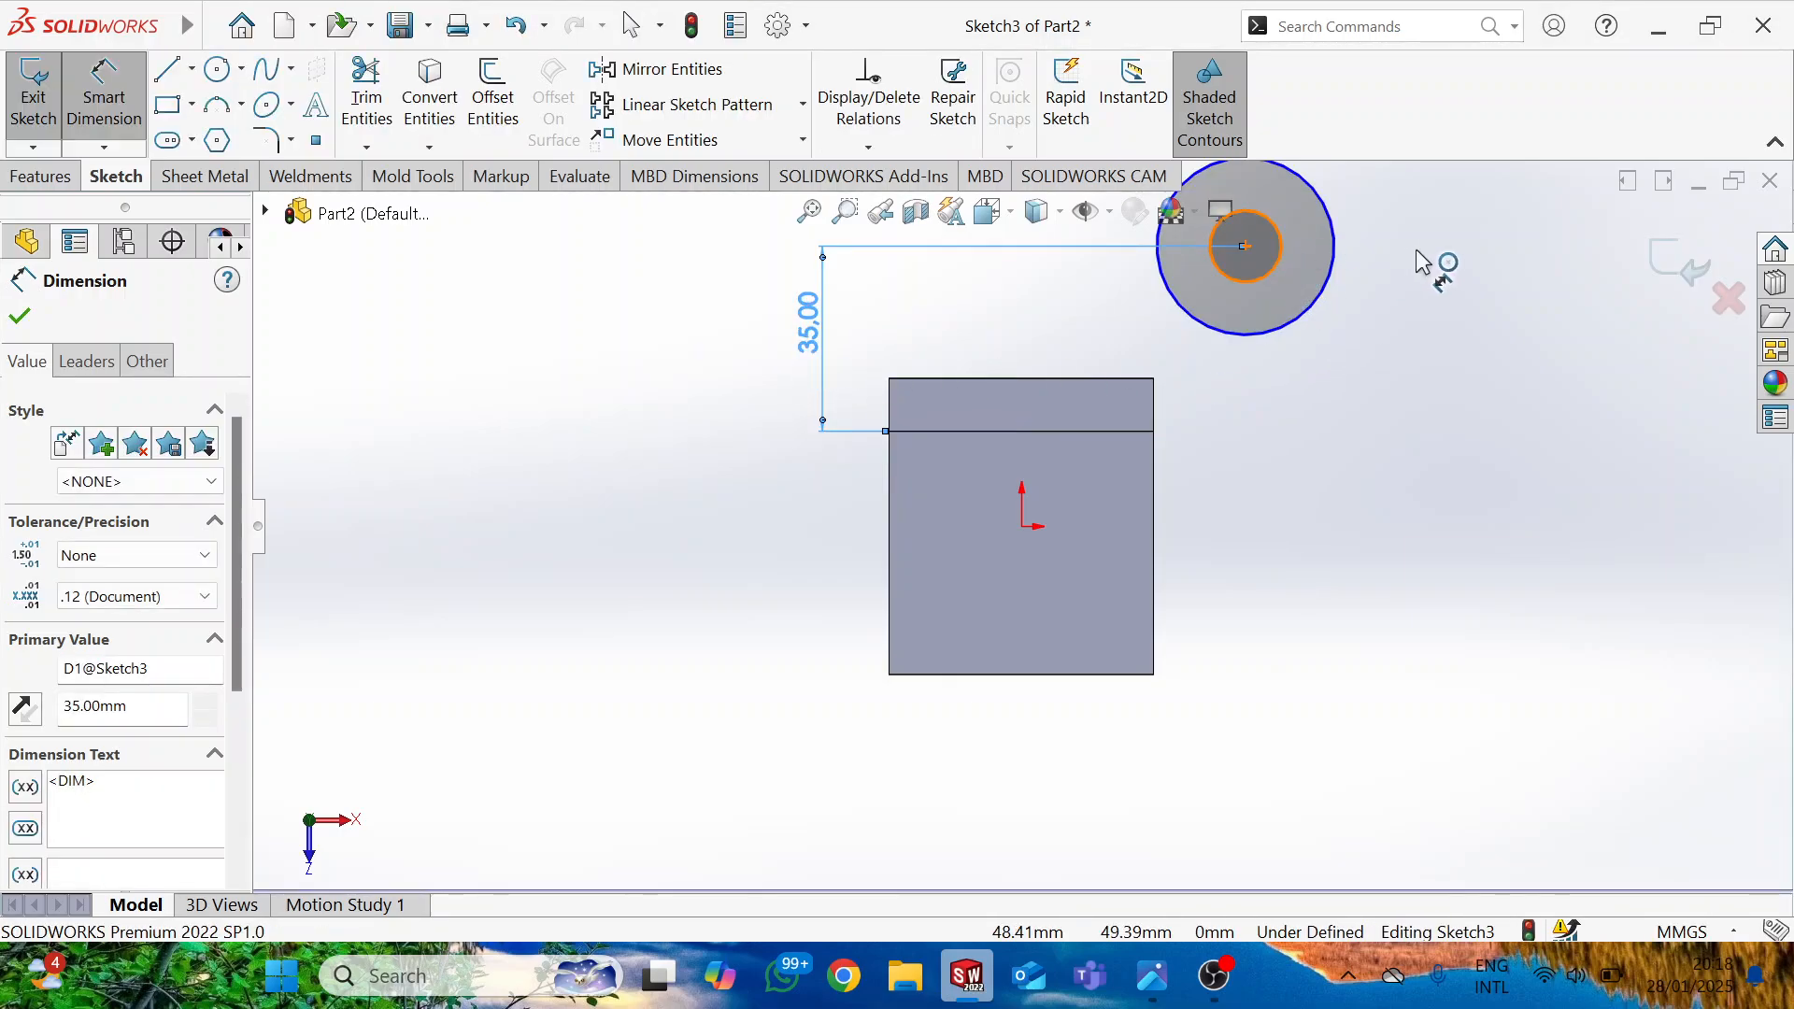
click(1431, 248)
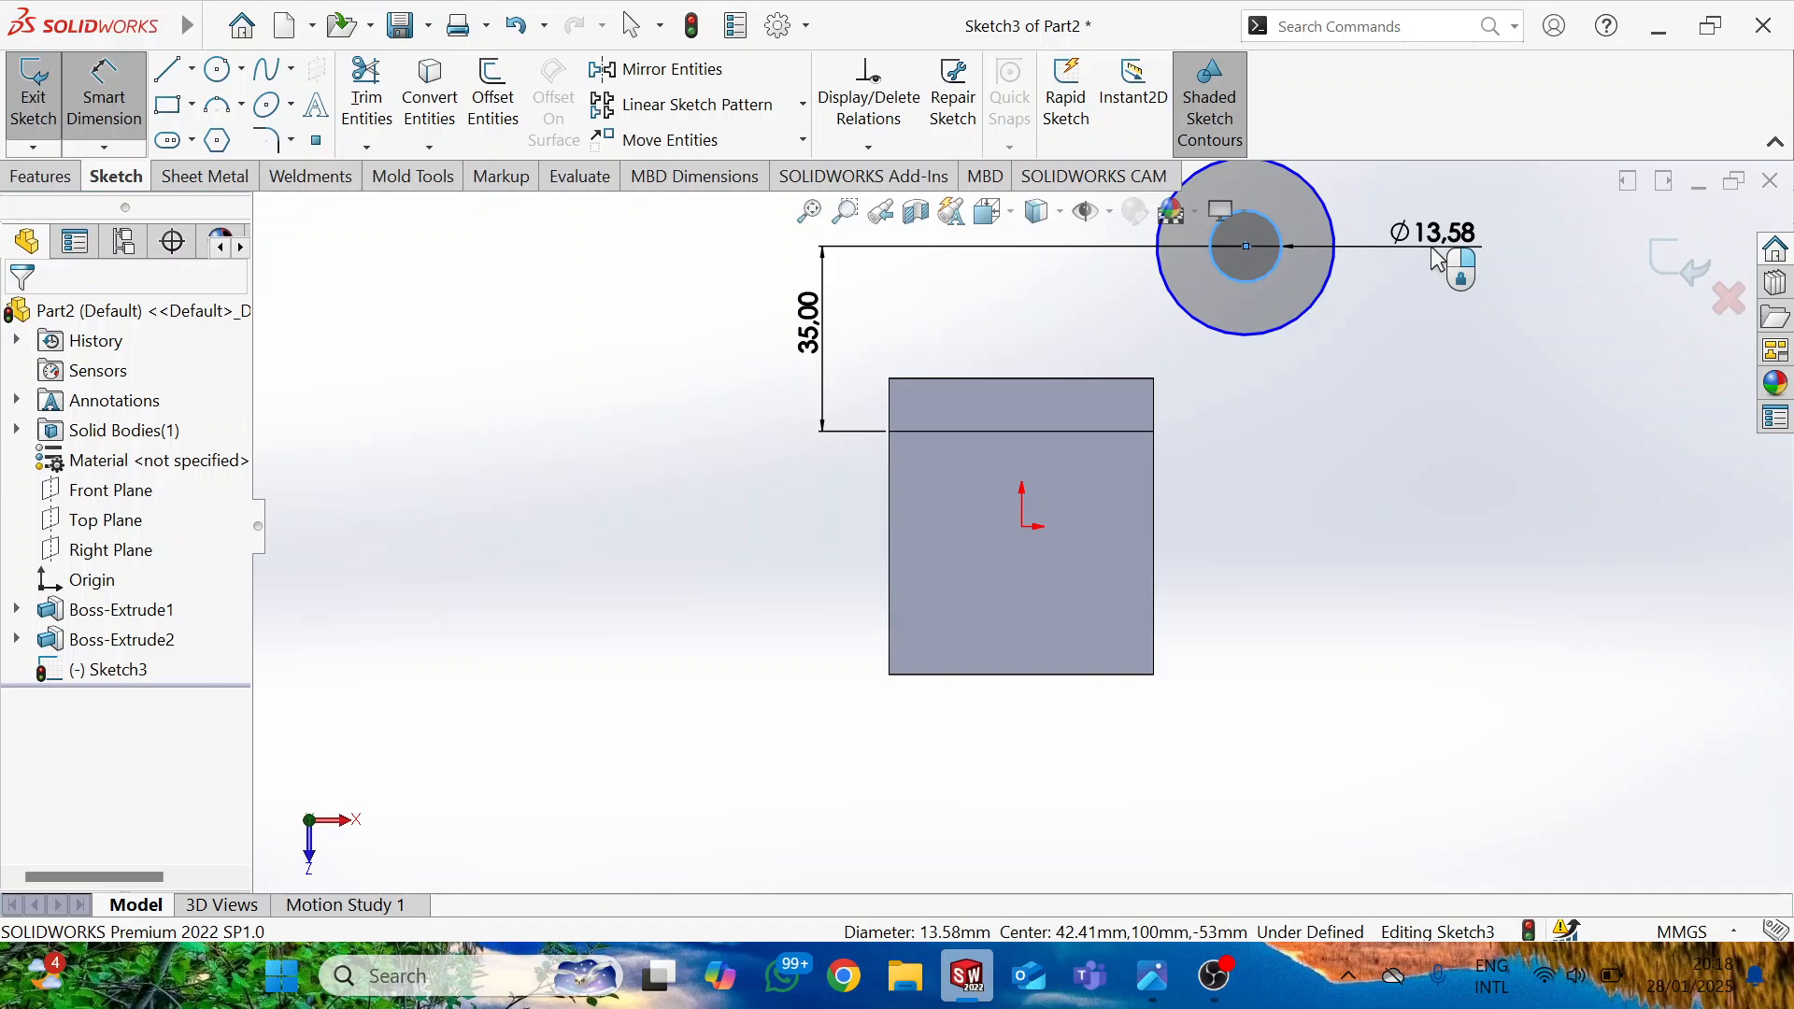
key(alt+Tab)
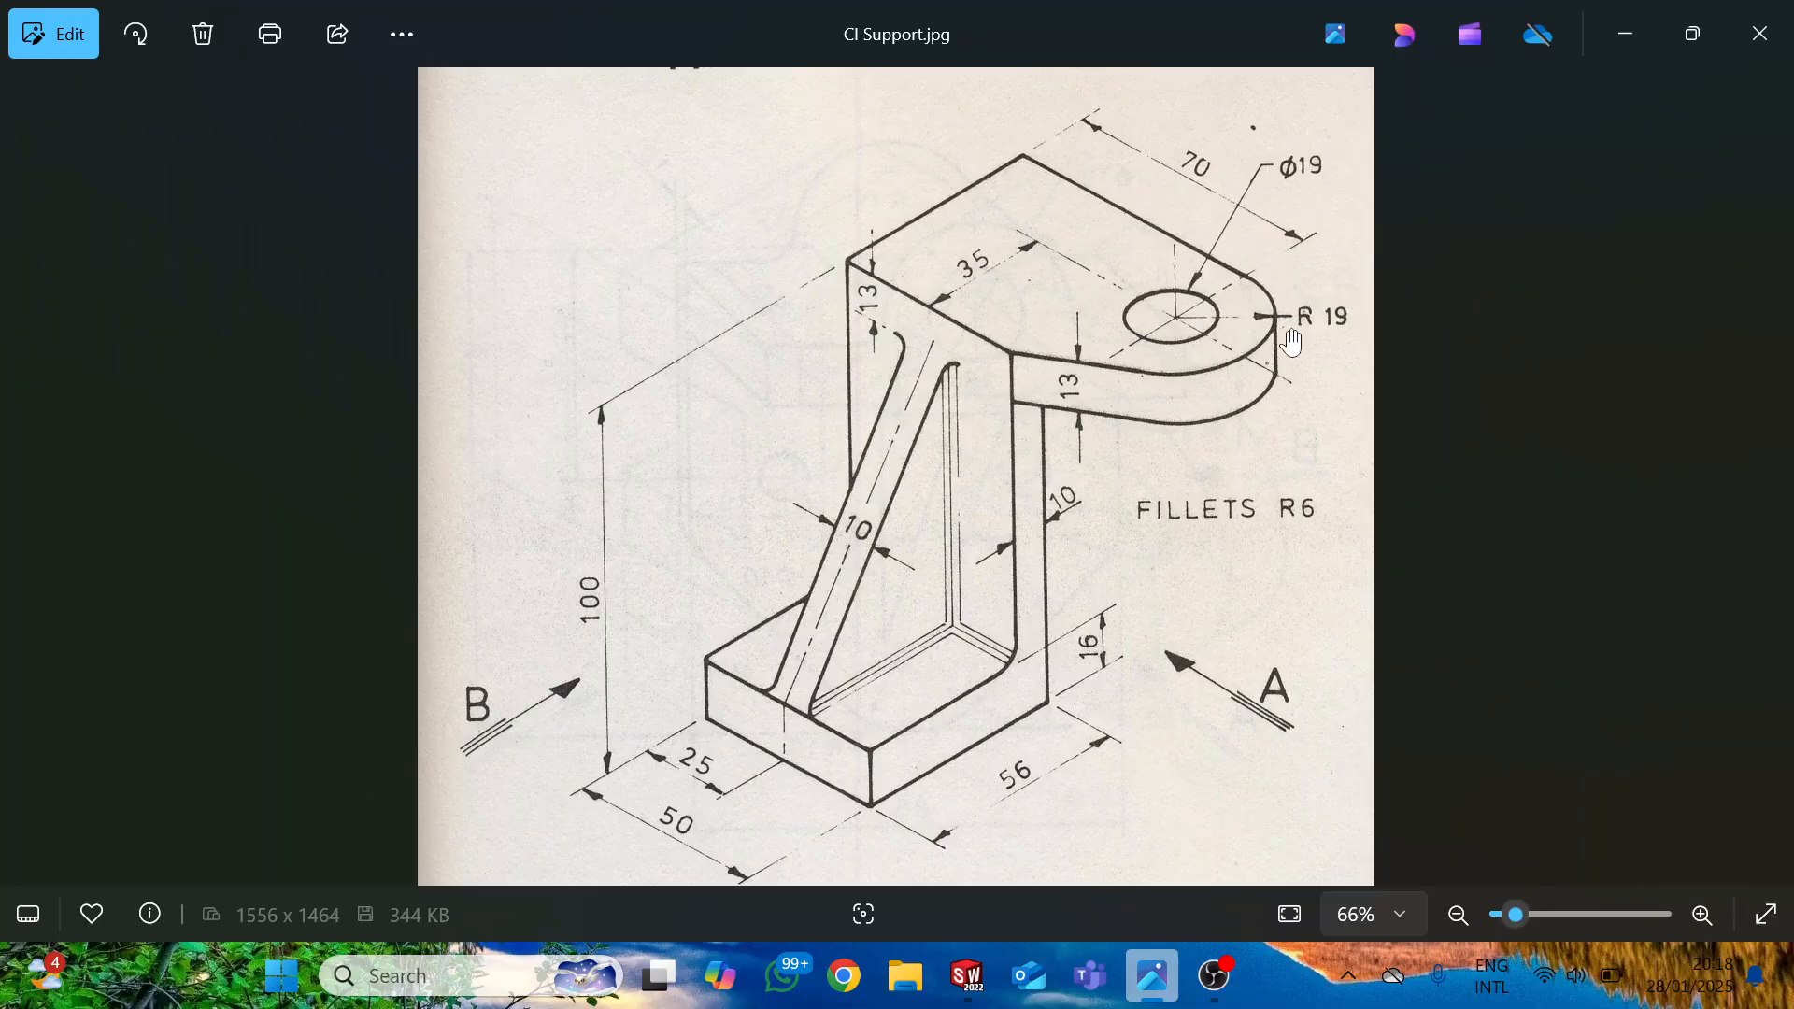
key(alt+Tab)
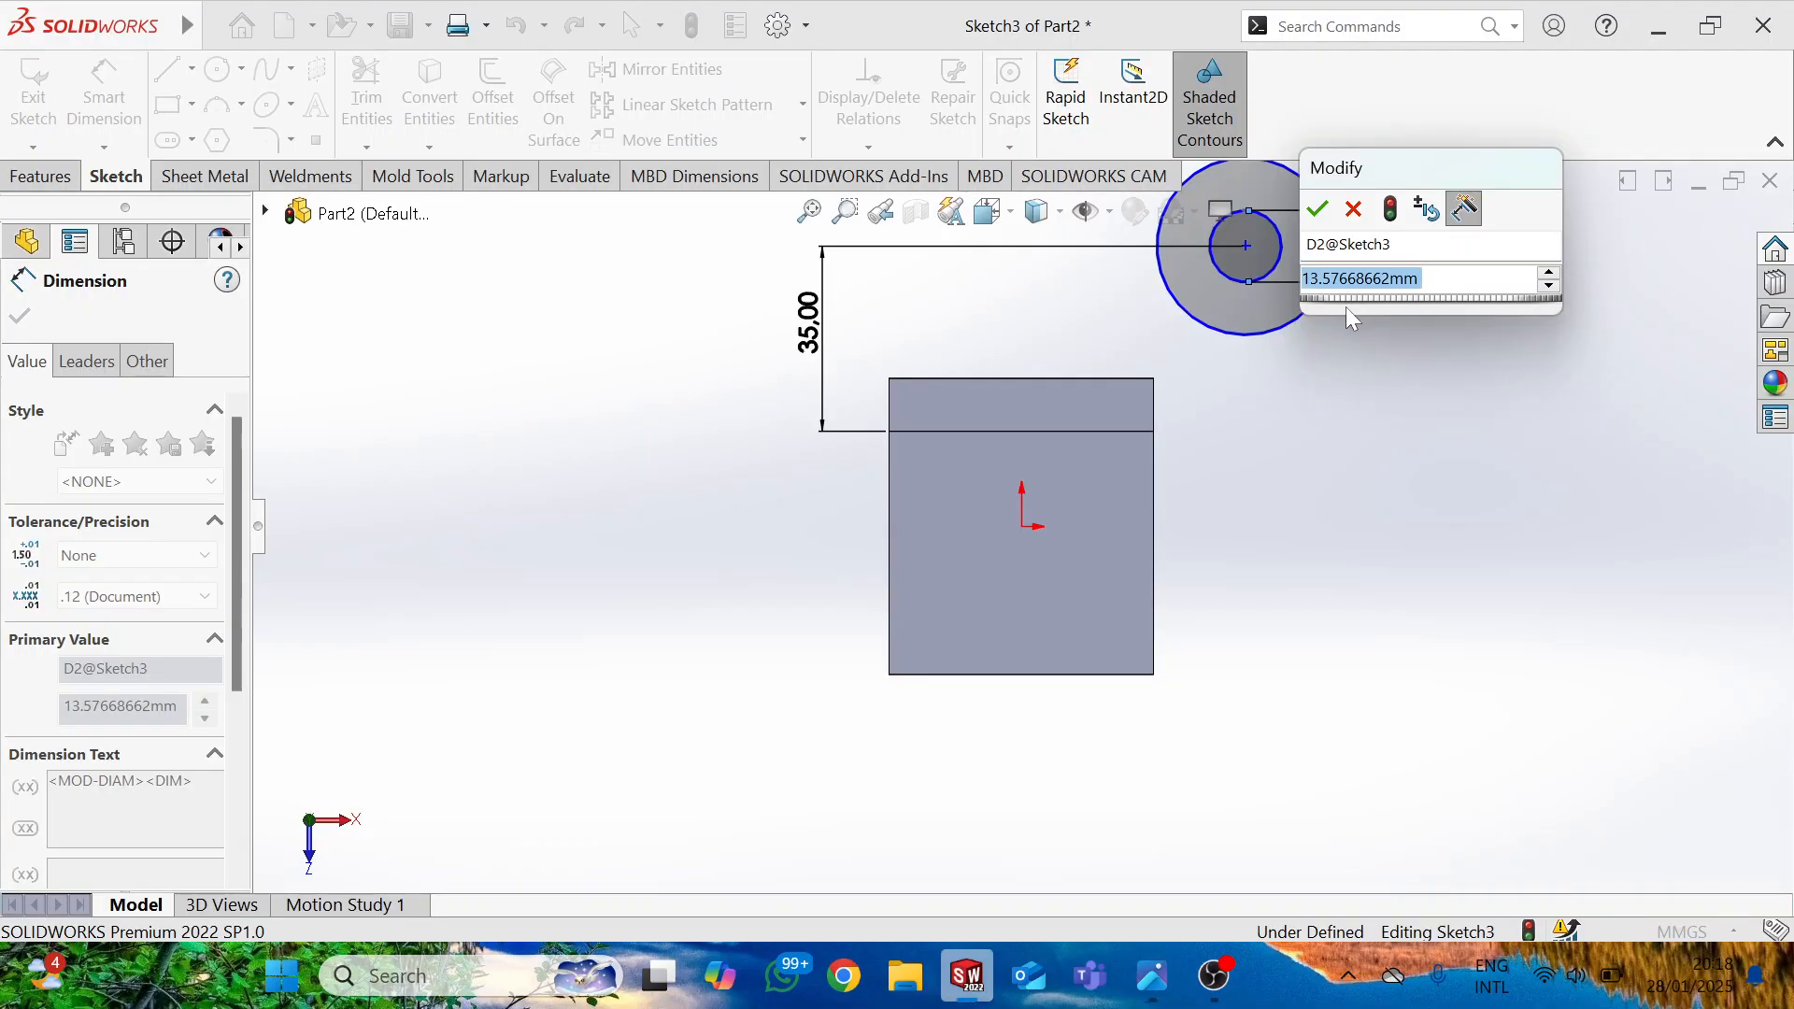
text(20)
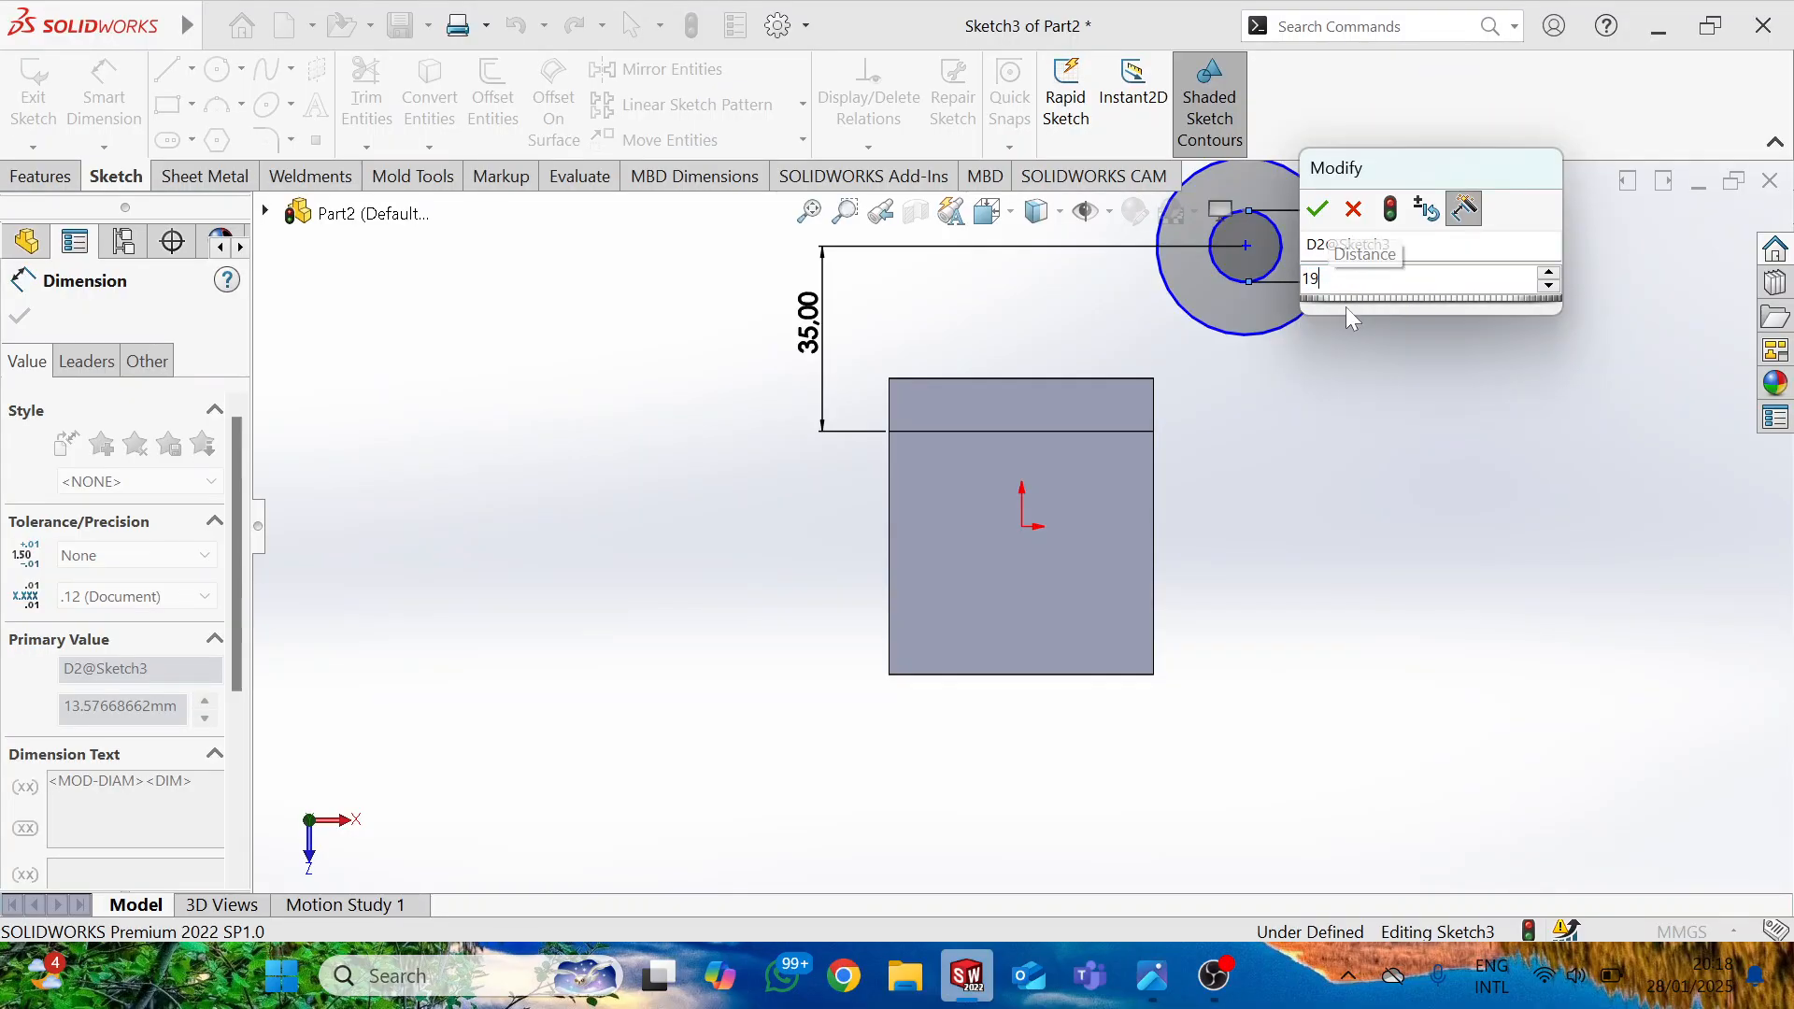
key(Return)
Check the rounded end's radius on the reference drawing and dimension the outer circle's diameter to 38 mm.
key(alt+Tab)
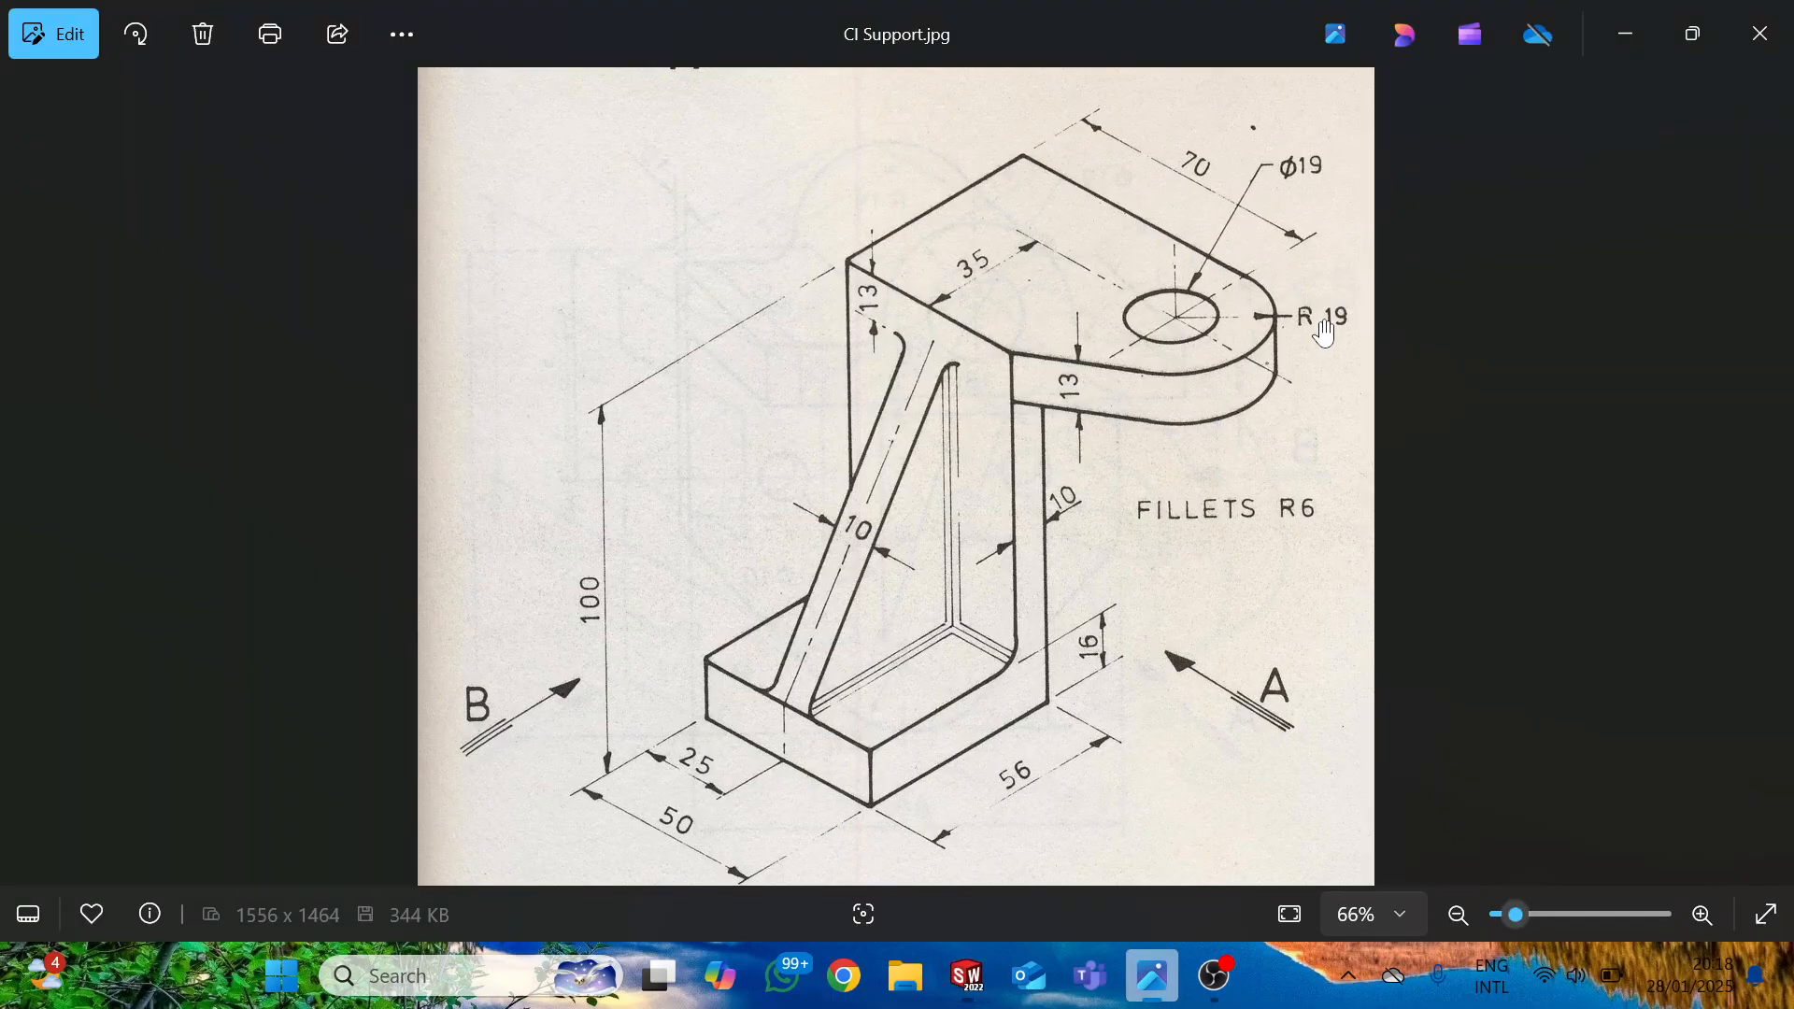
key(alt+Tab)
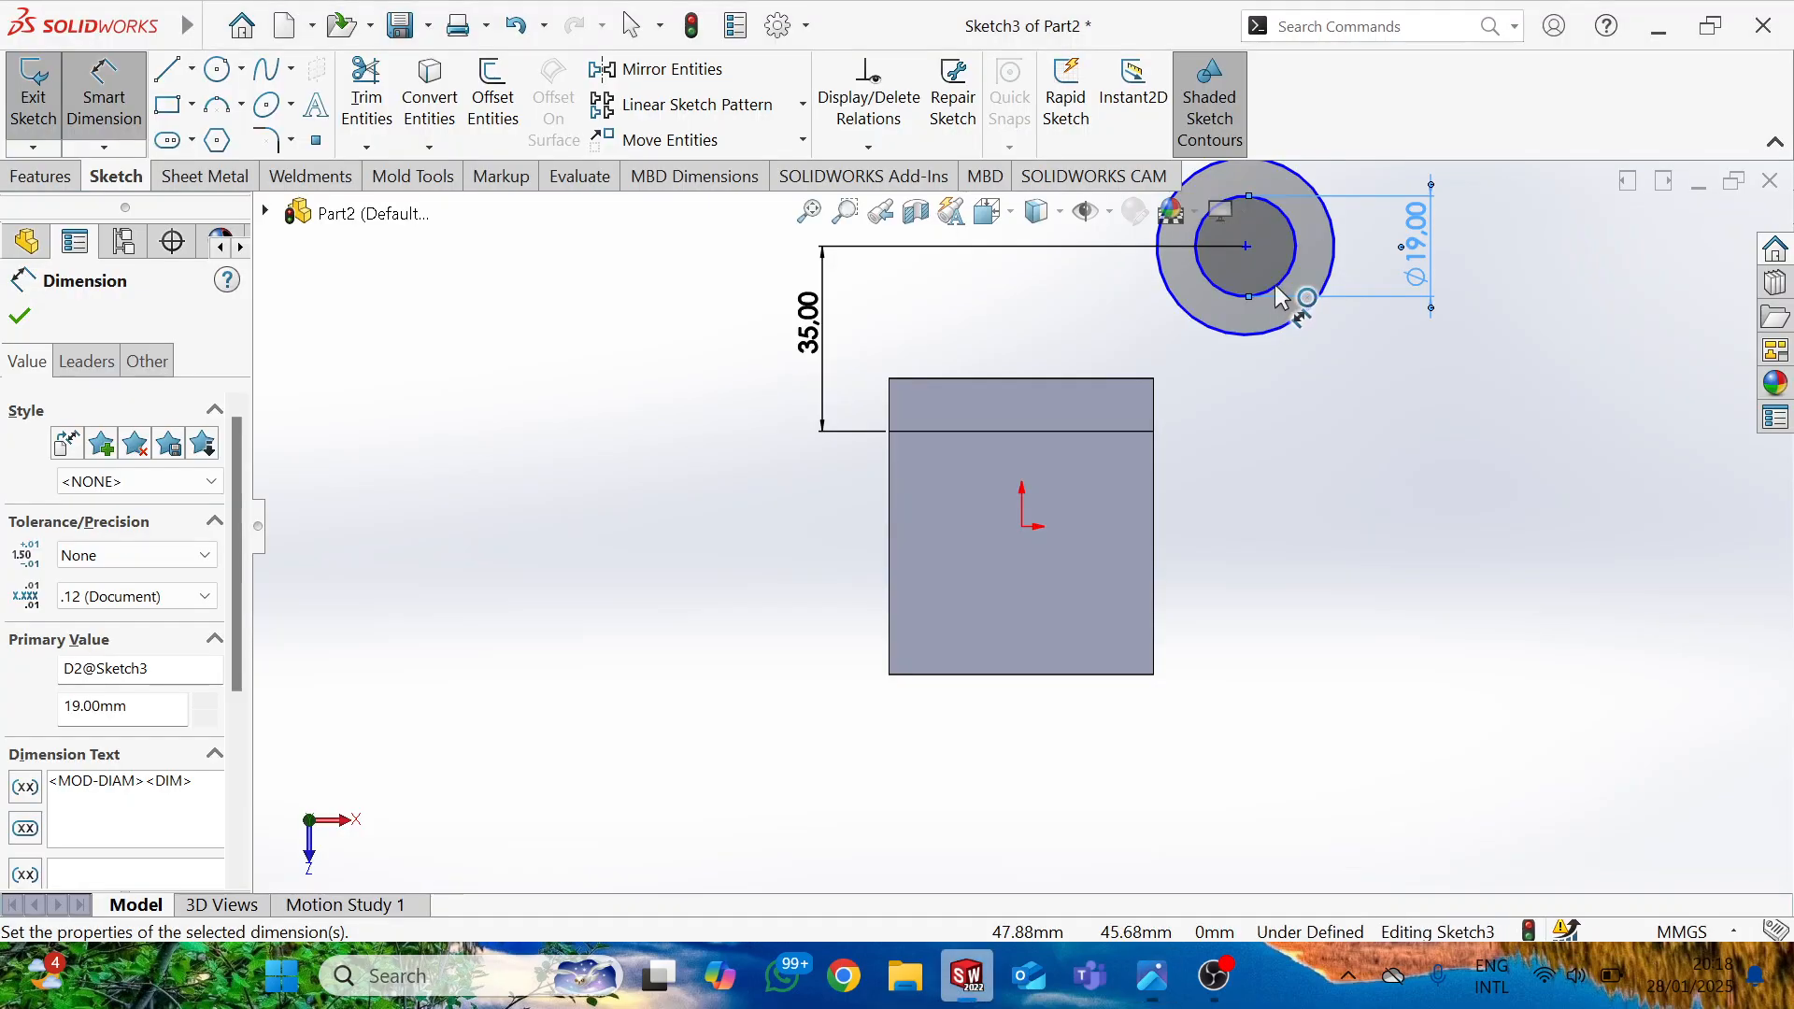
click(1215, 397)
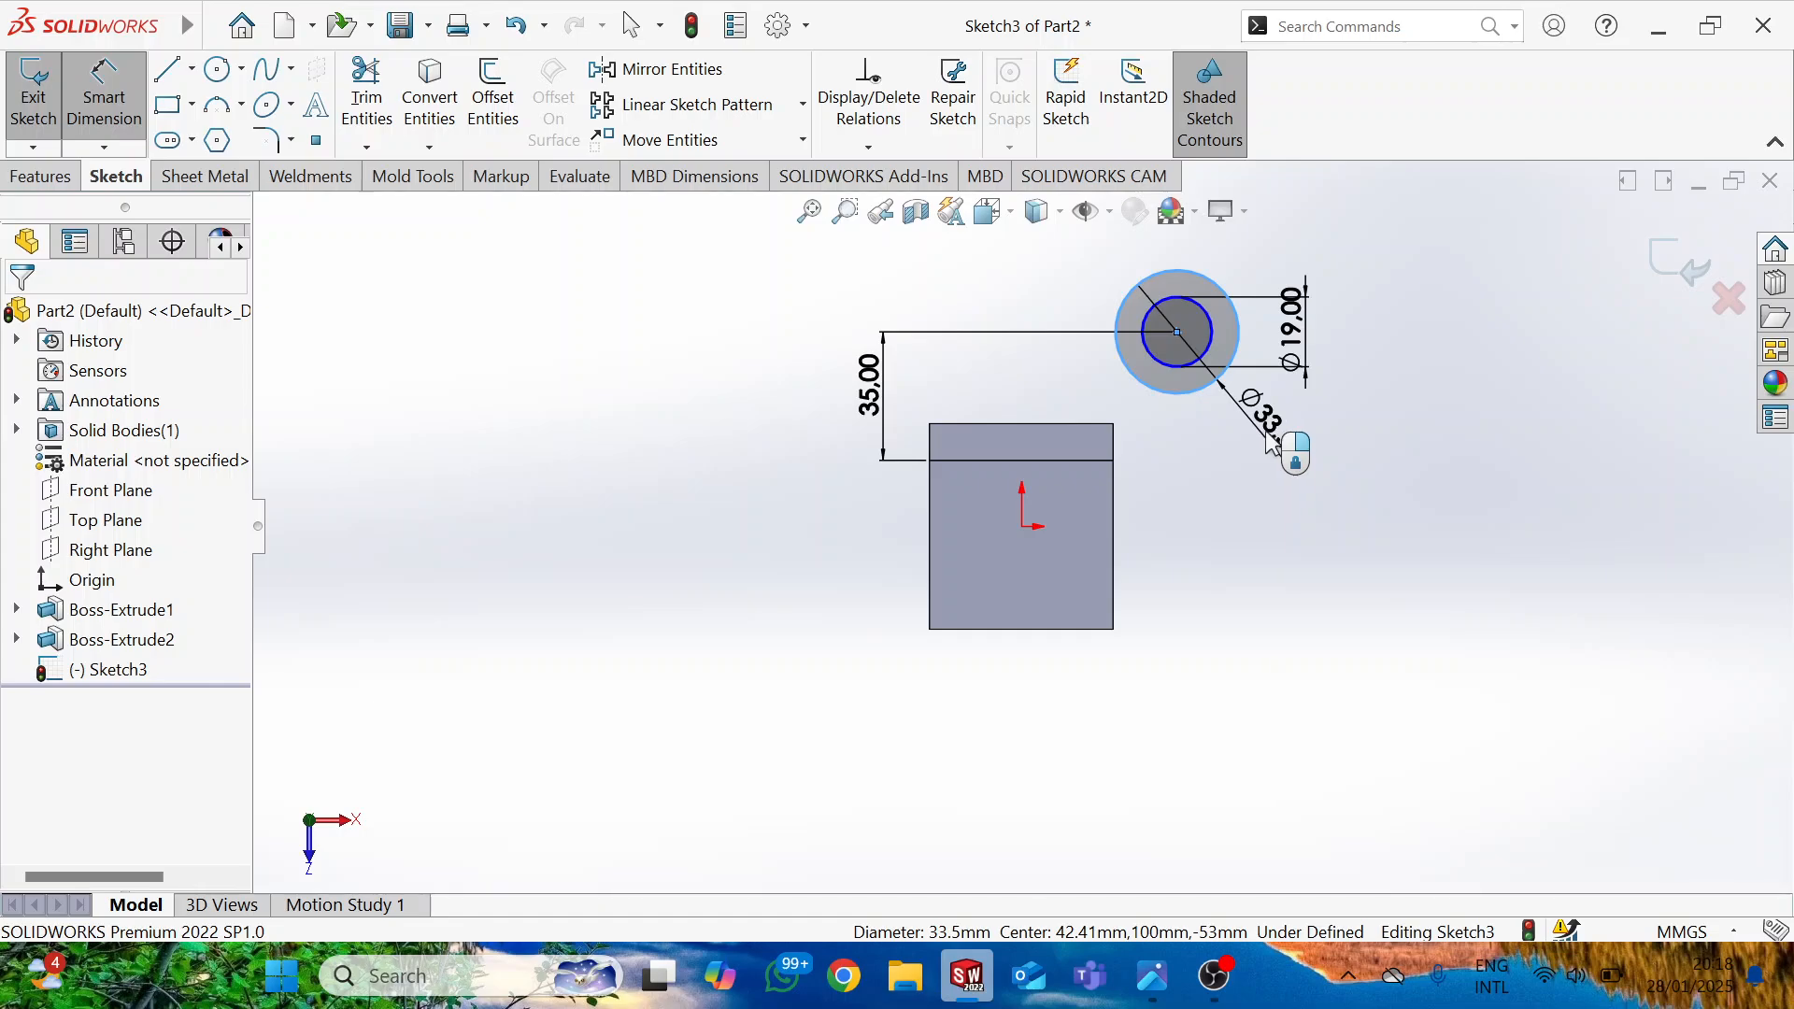
click(1266, 443)
text(33.5)
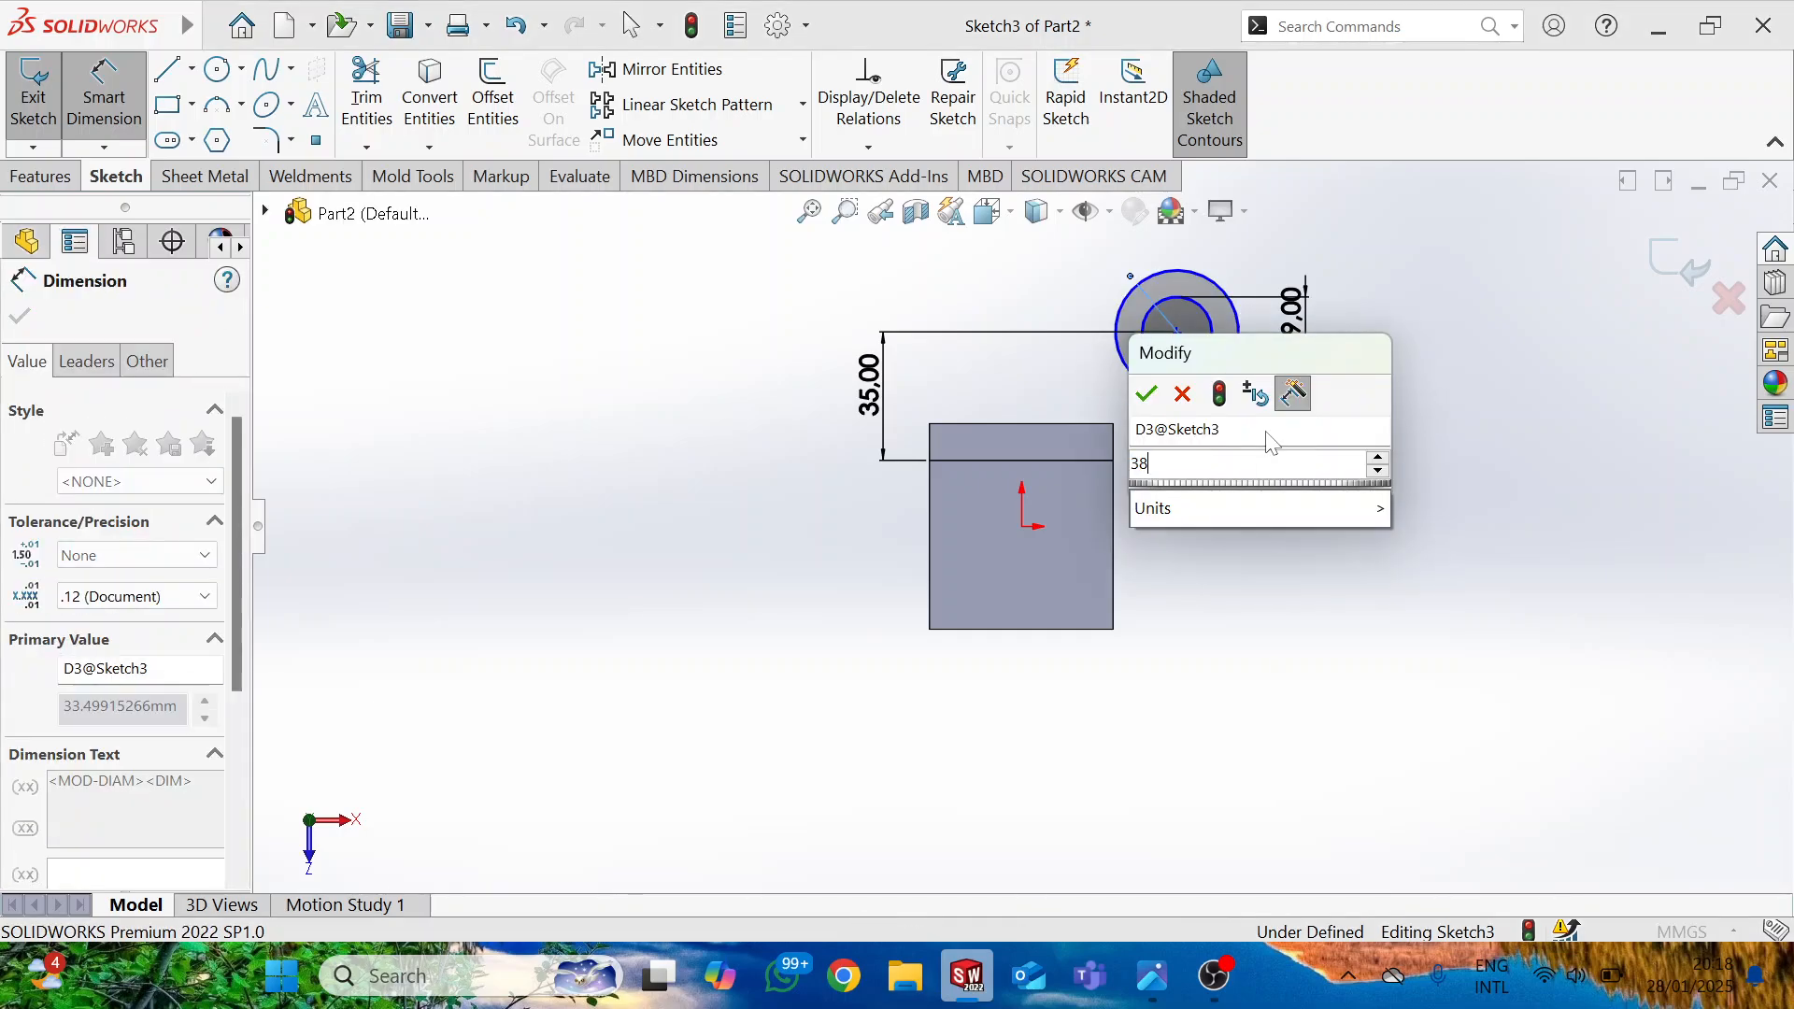
key(Return)
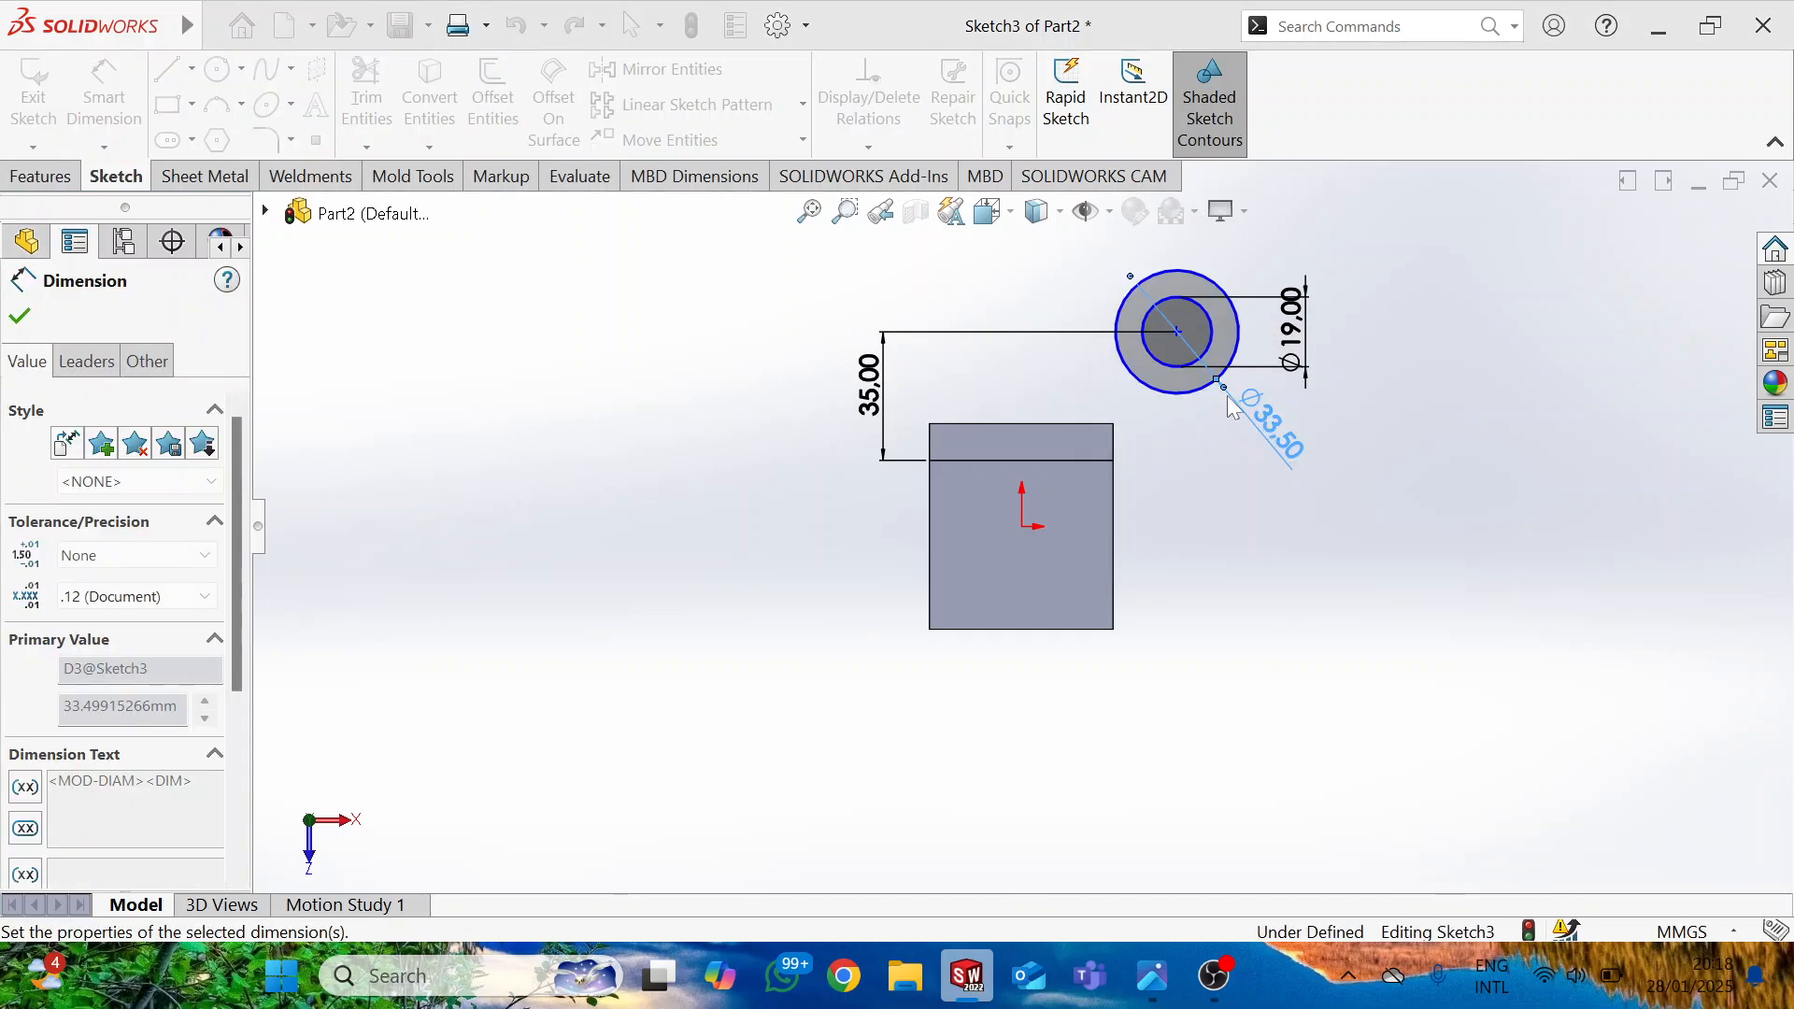
Check the plate length on the reference drawing and dimension the circles' centre 70 mm horizontally from the wall's left edge.
key(alt+Tab)
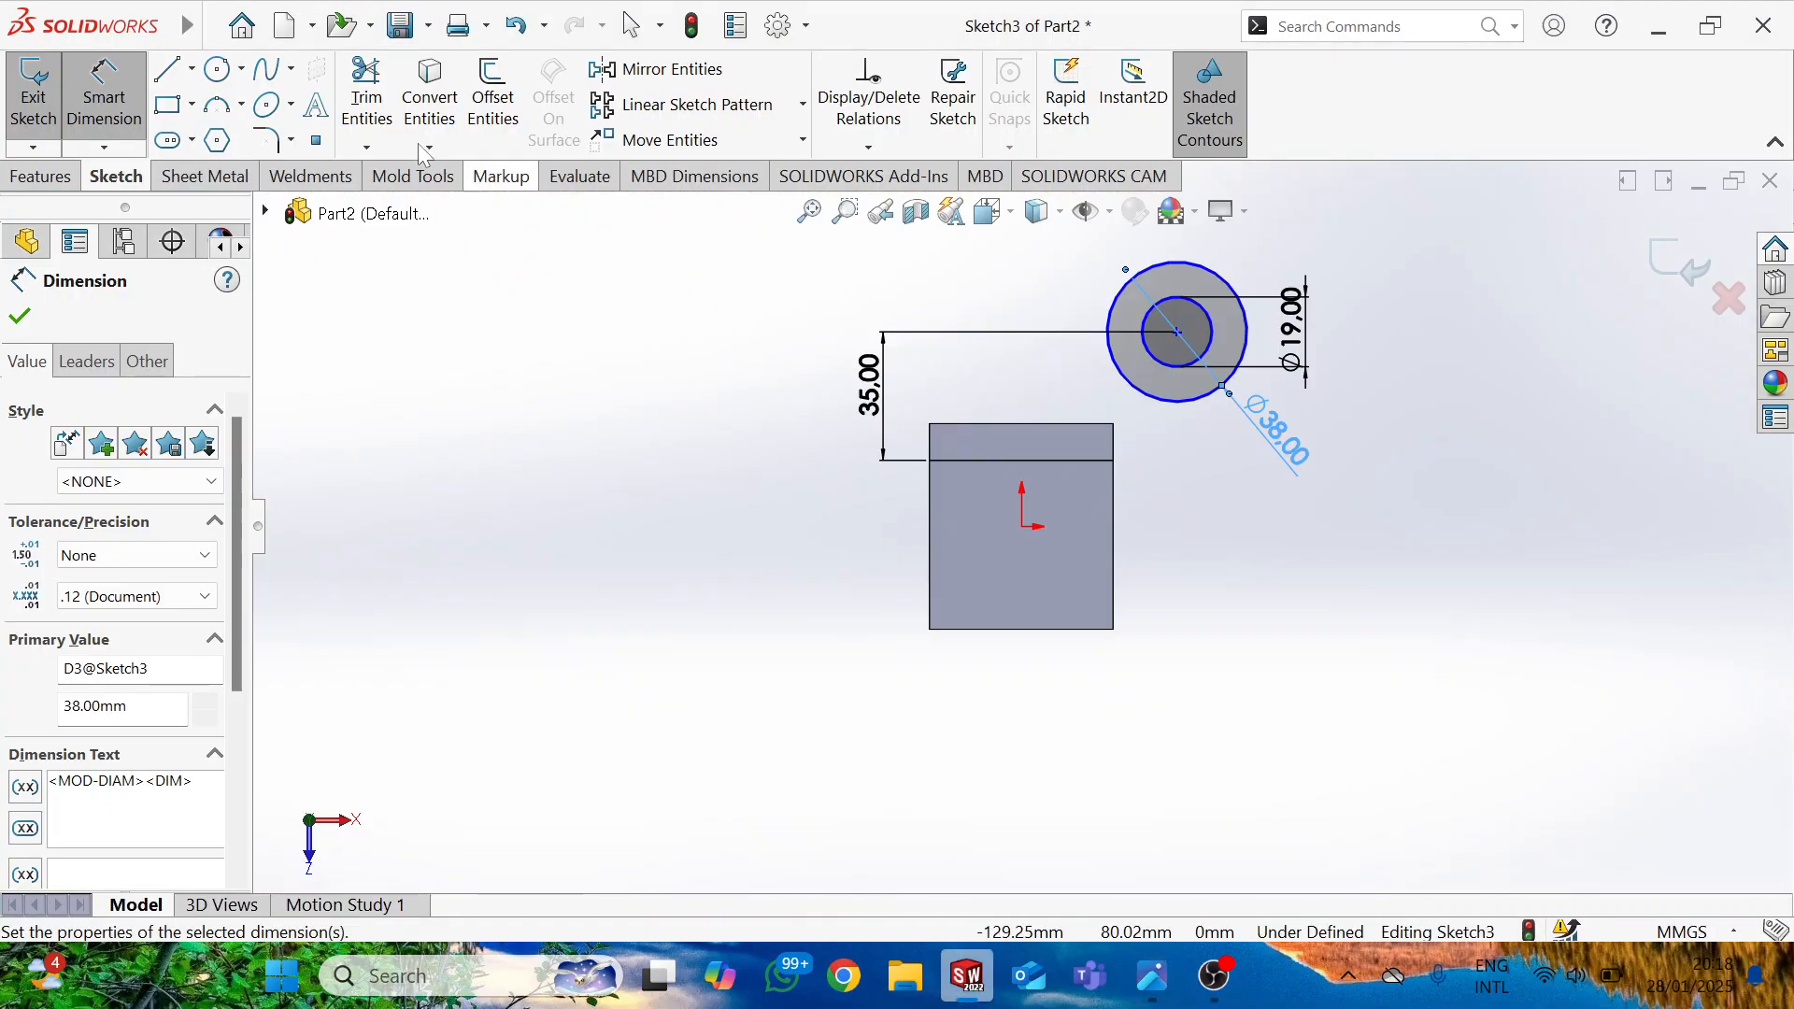
click(1177, 332)
click(934, 448)
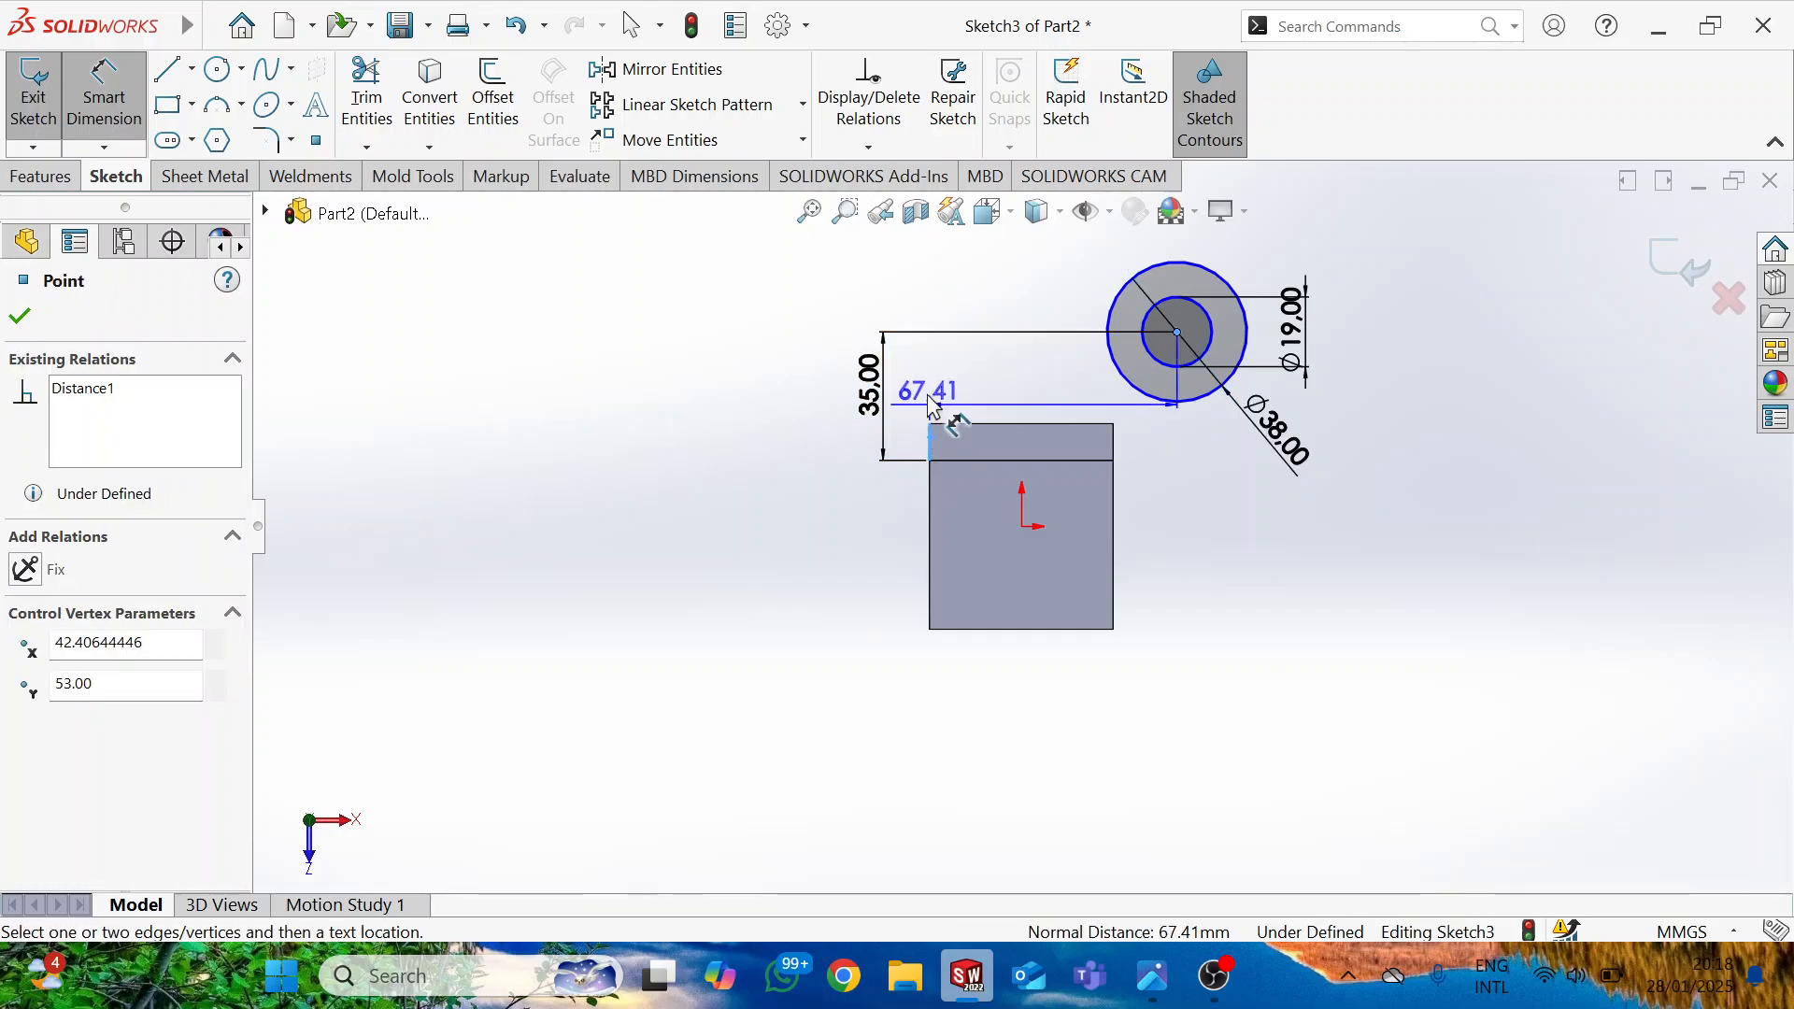
scroll(1054, 271, up, 2)
scroll(1054, 289, down, 3)
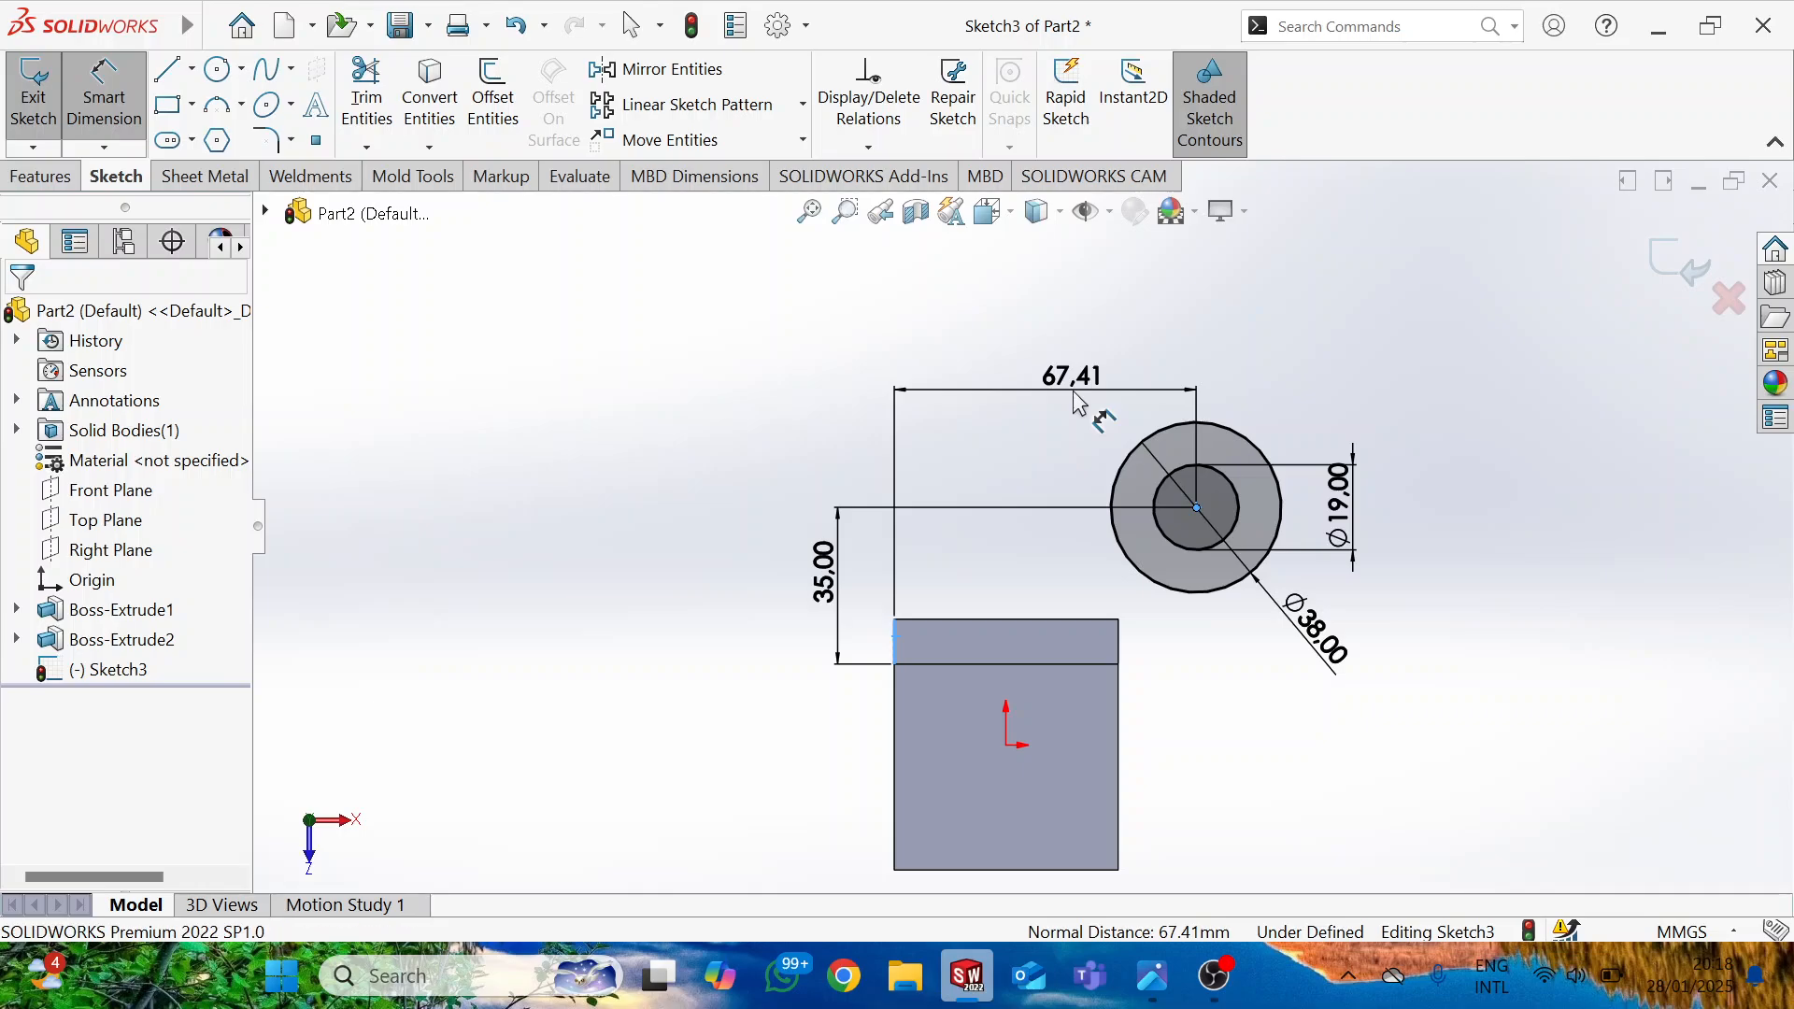
click(1078, 402)
text(7)
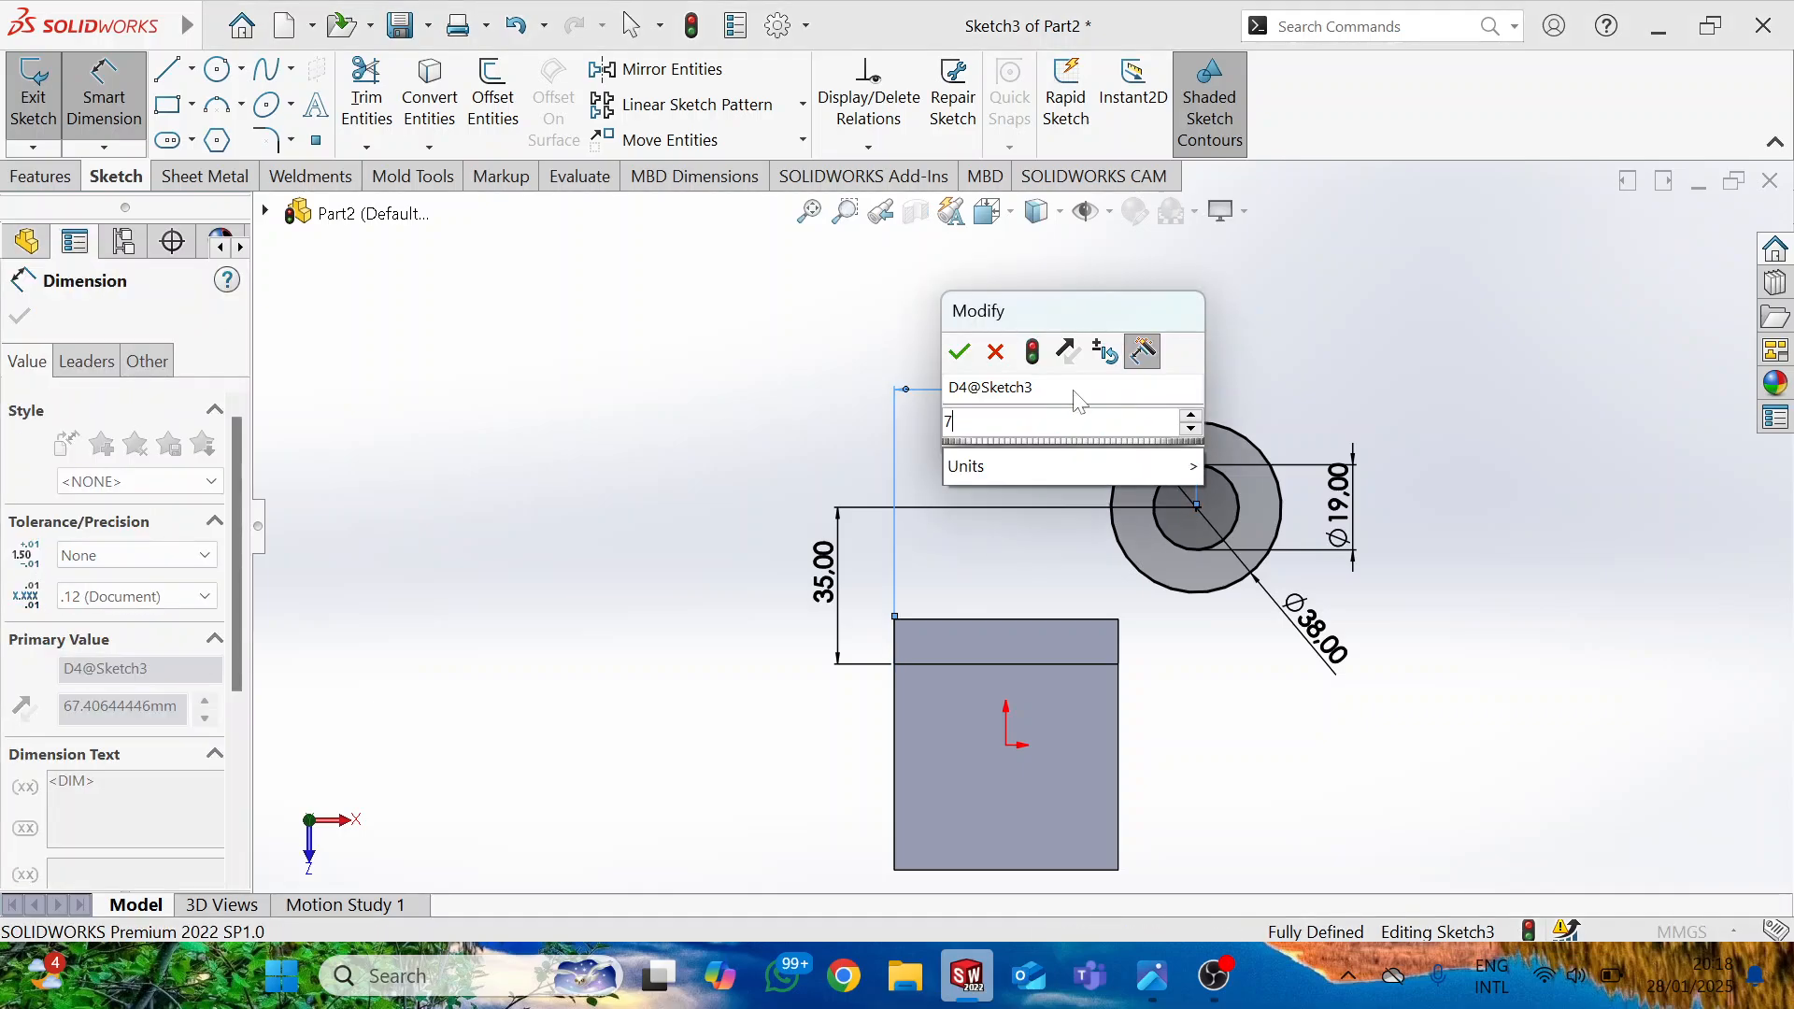
text(0)
key(Return)
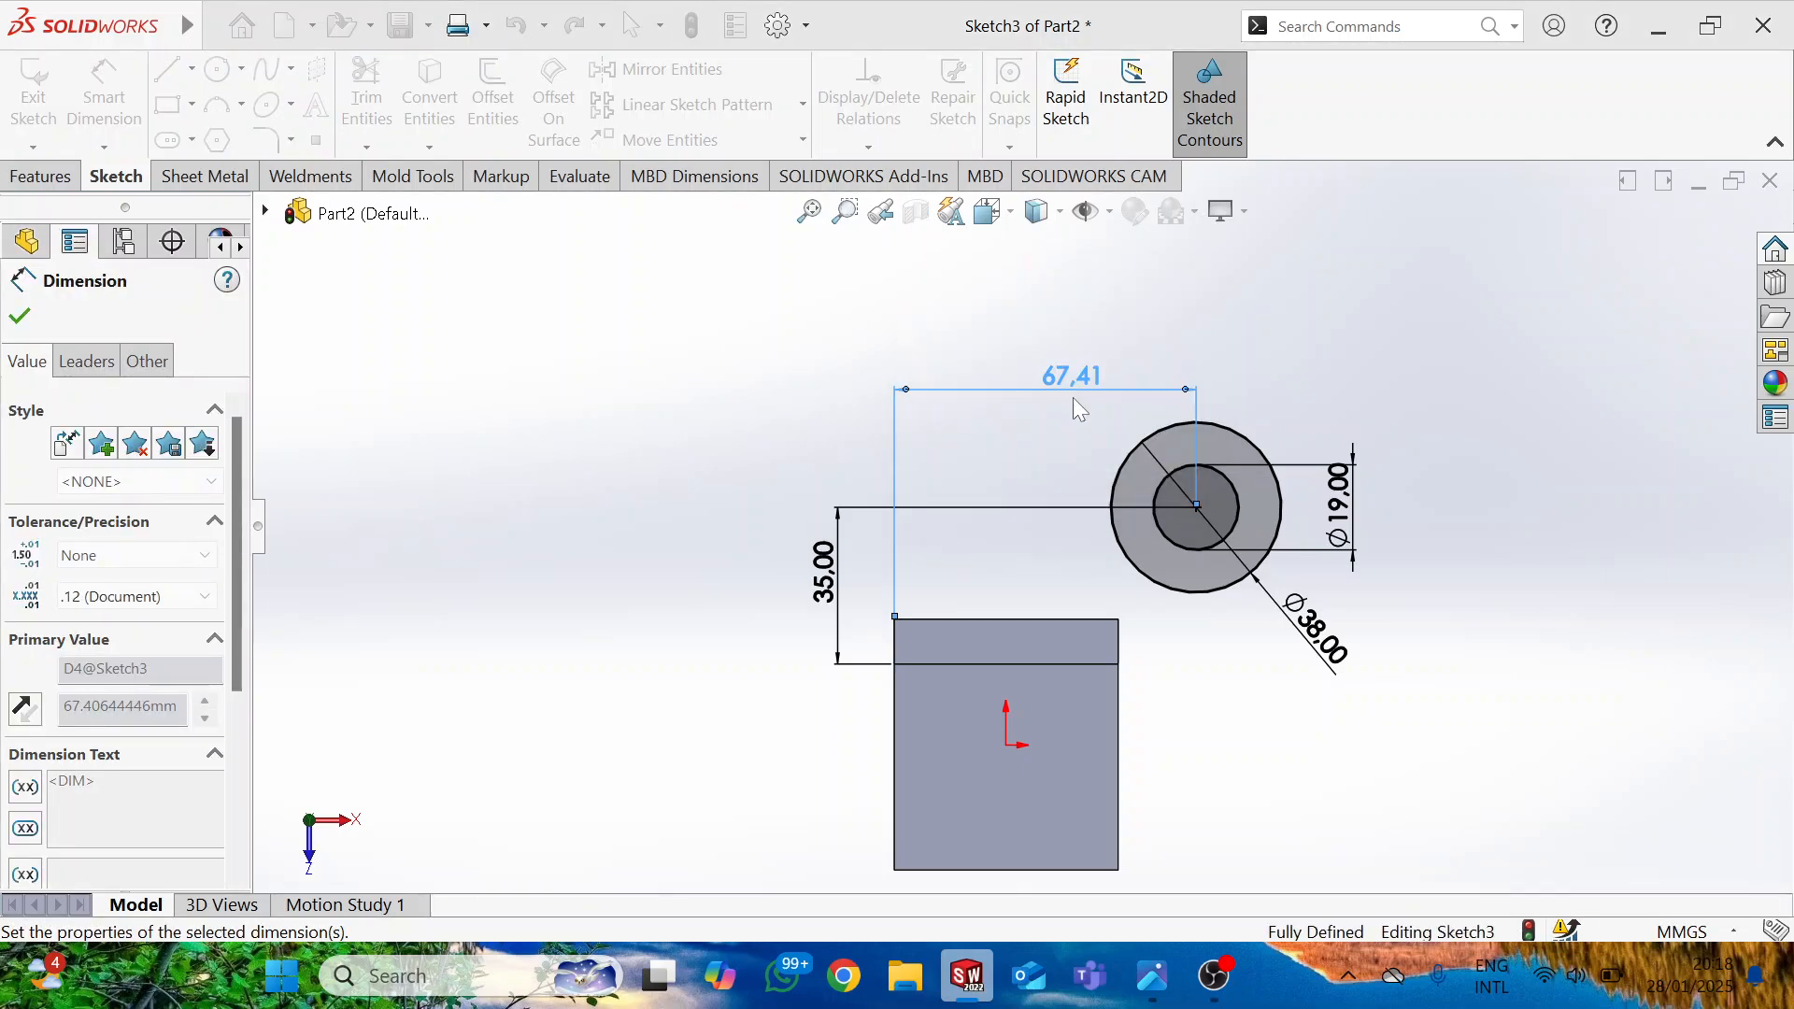
Check the plate outline on the drawing, then draw a 50 mm line along the wall's front edge and an angled line from its right end to the outer circle.
key(alt+Tab)
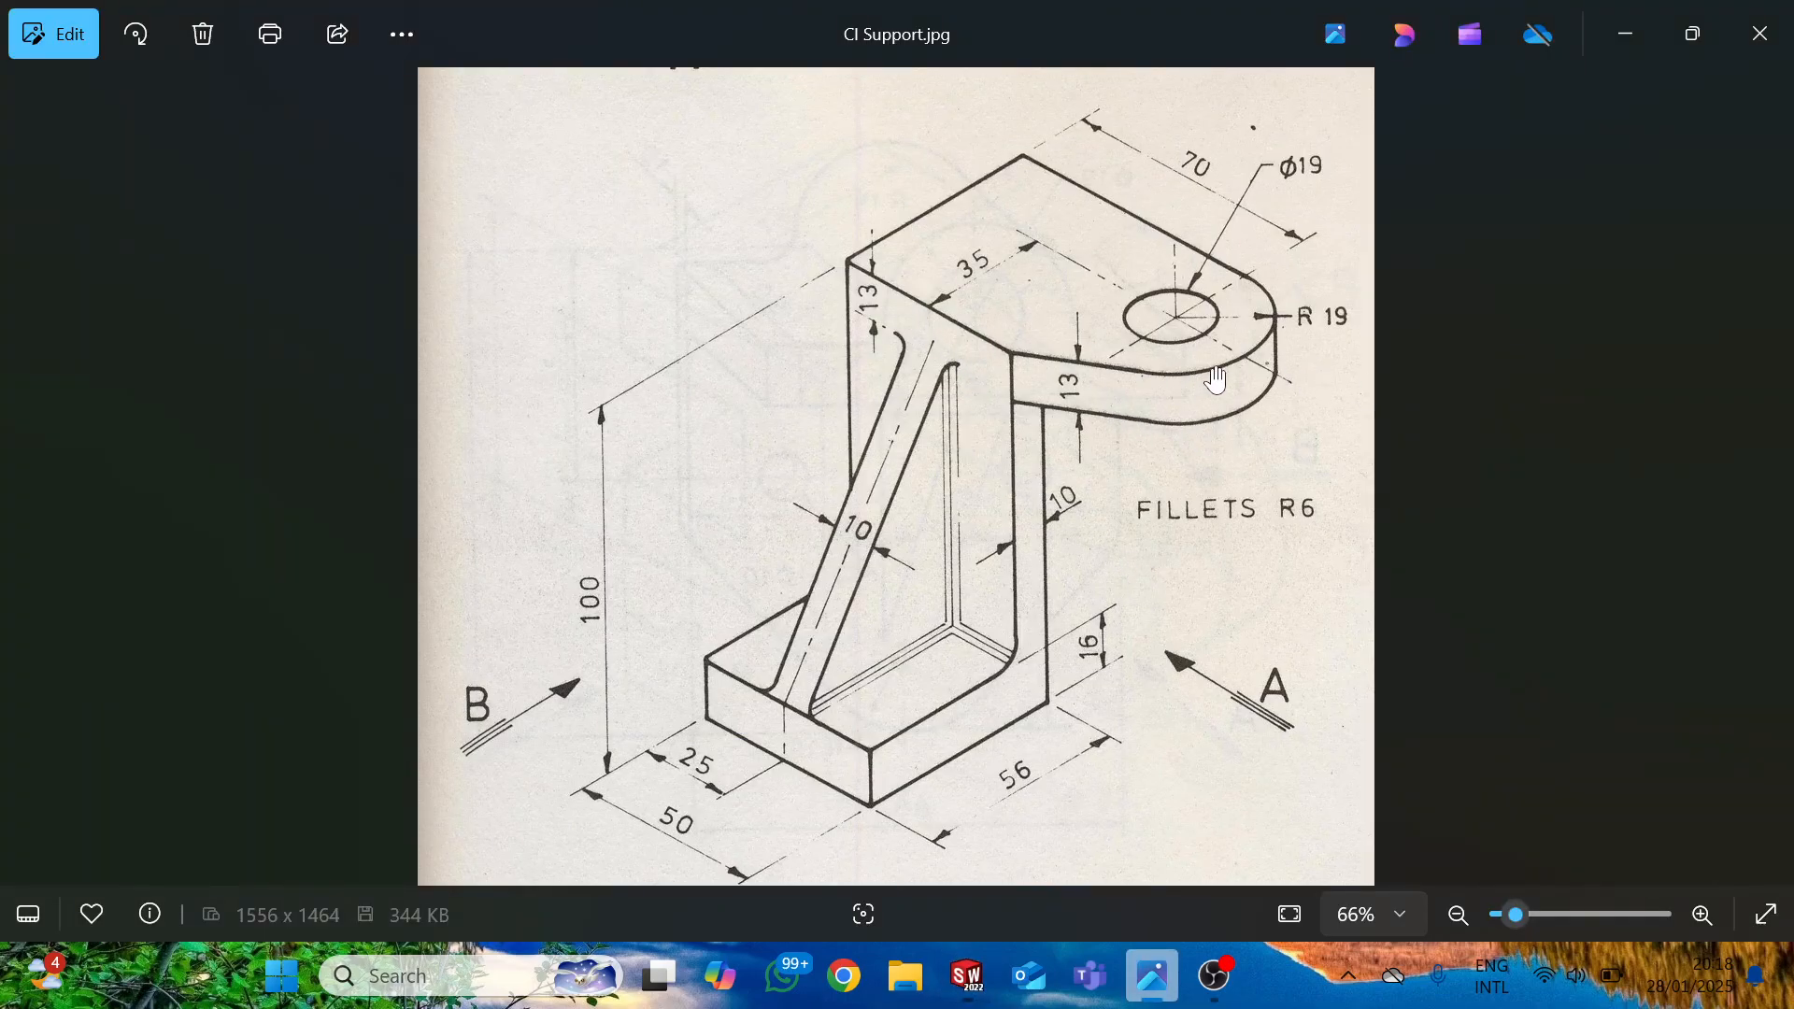
key(alt+Tab)
click(169, 69)
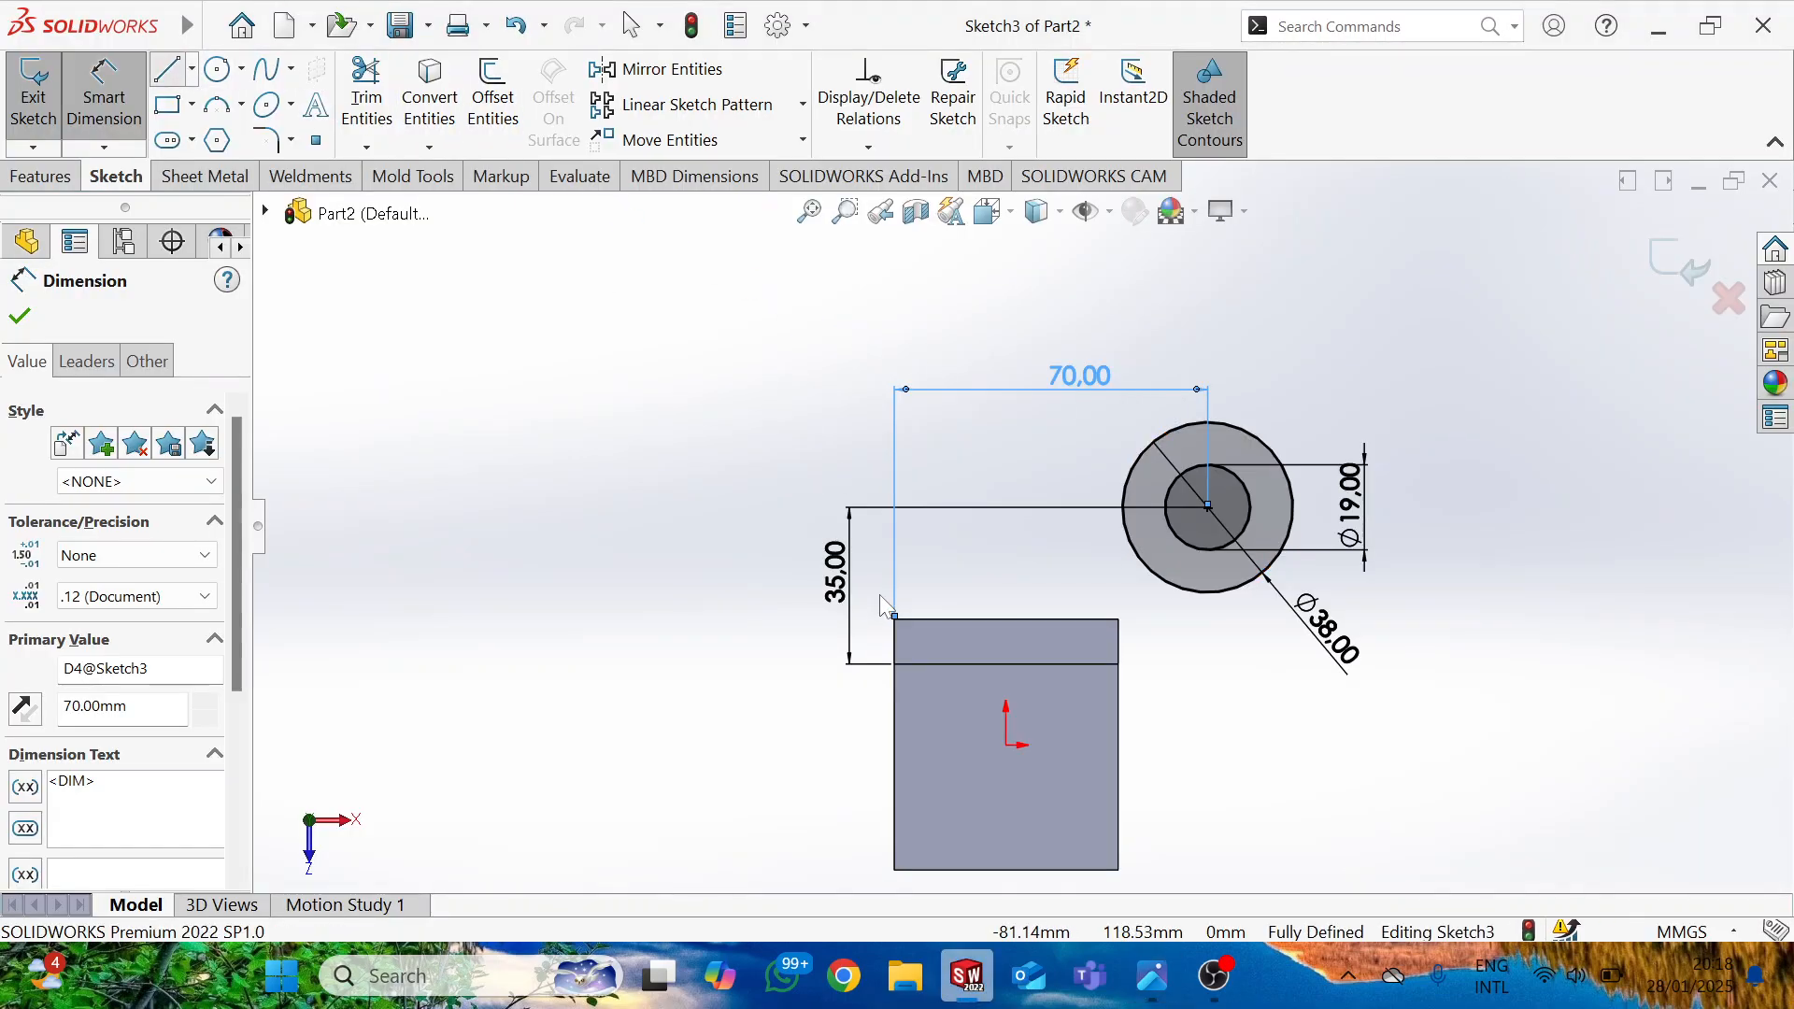
click(896, 664)
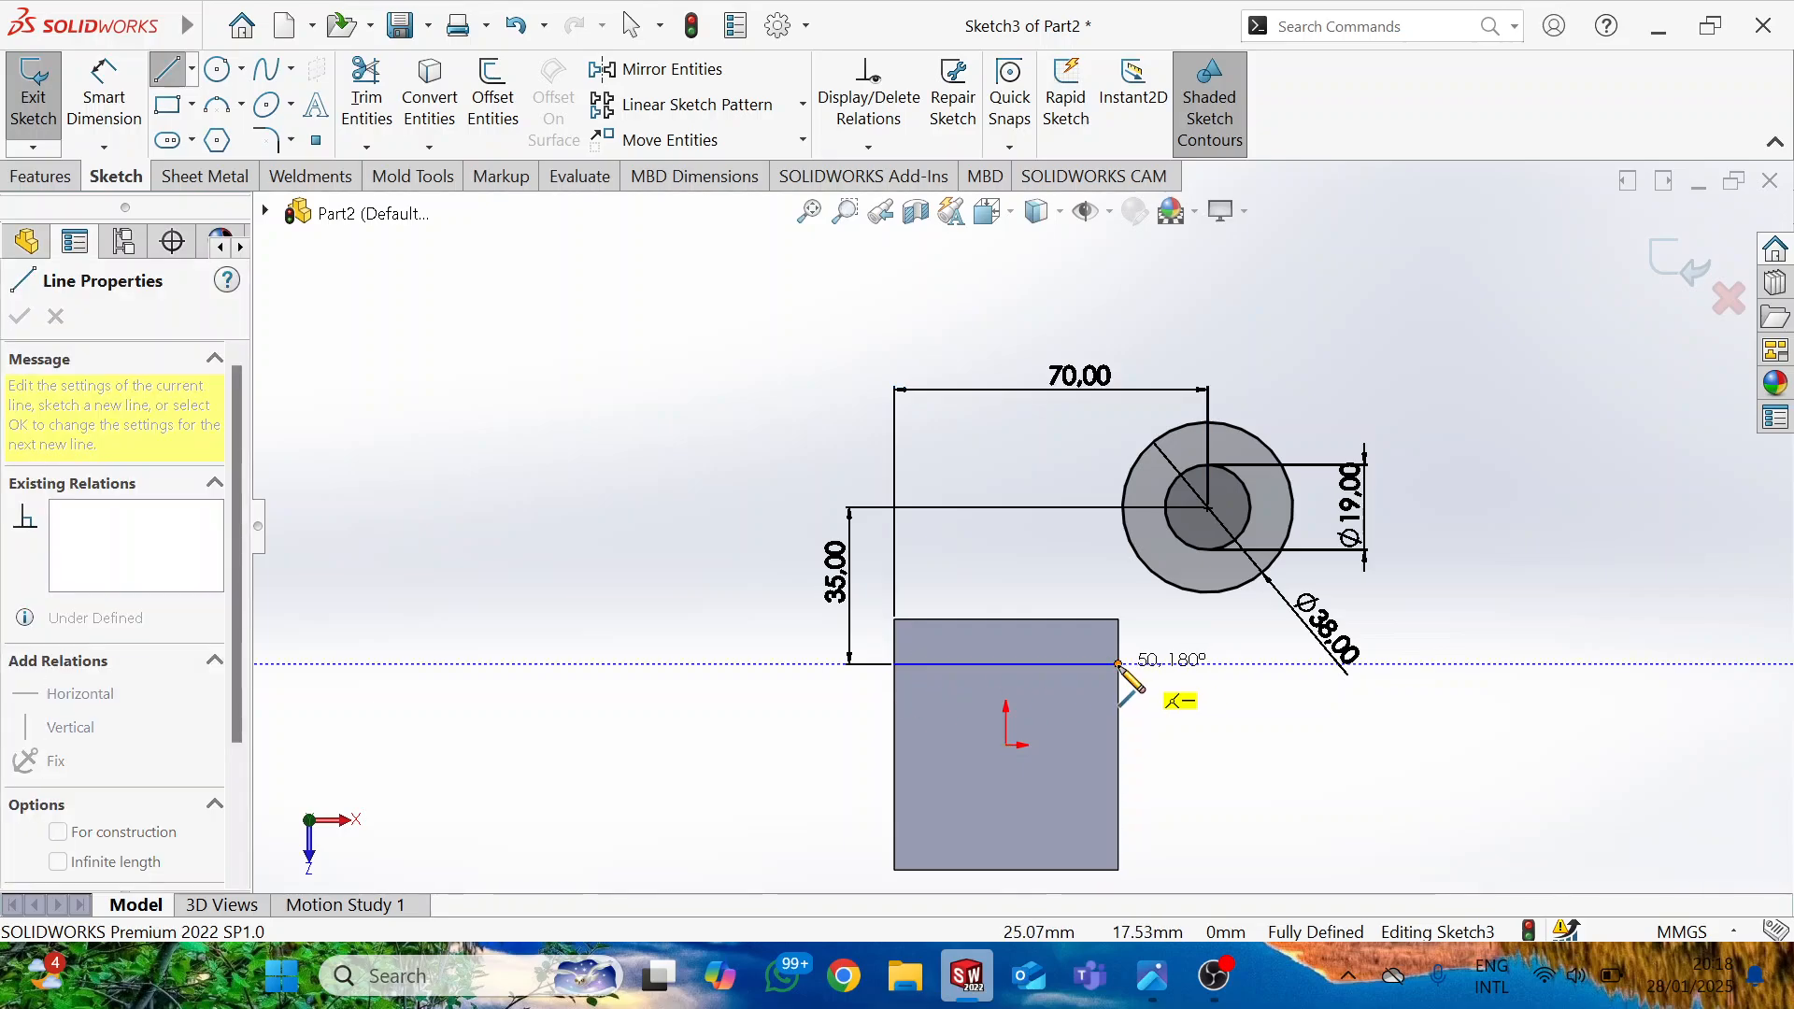
click(1118, 664)
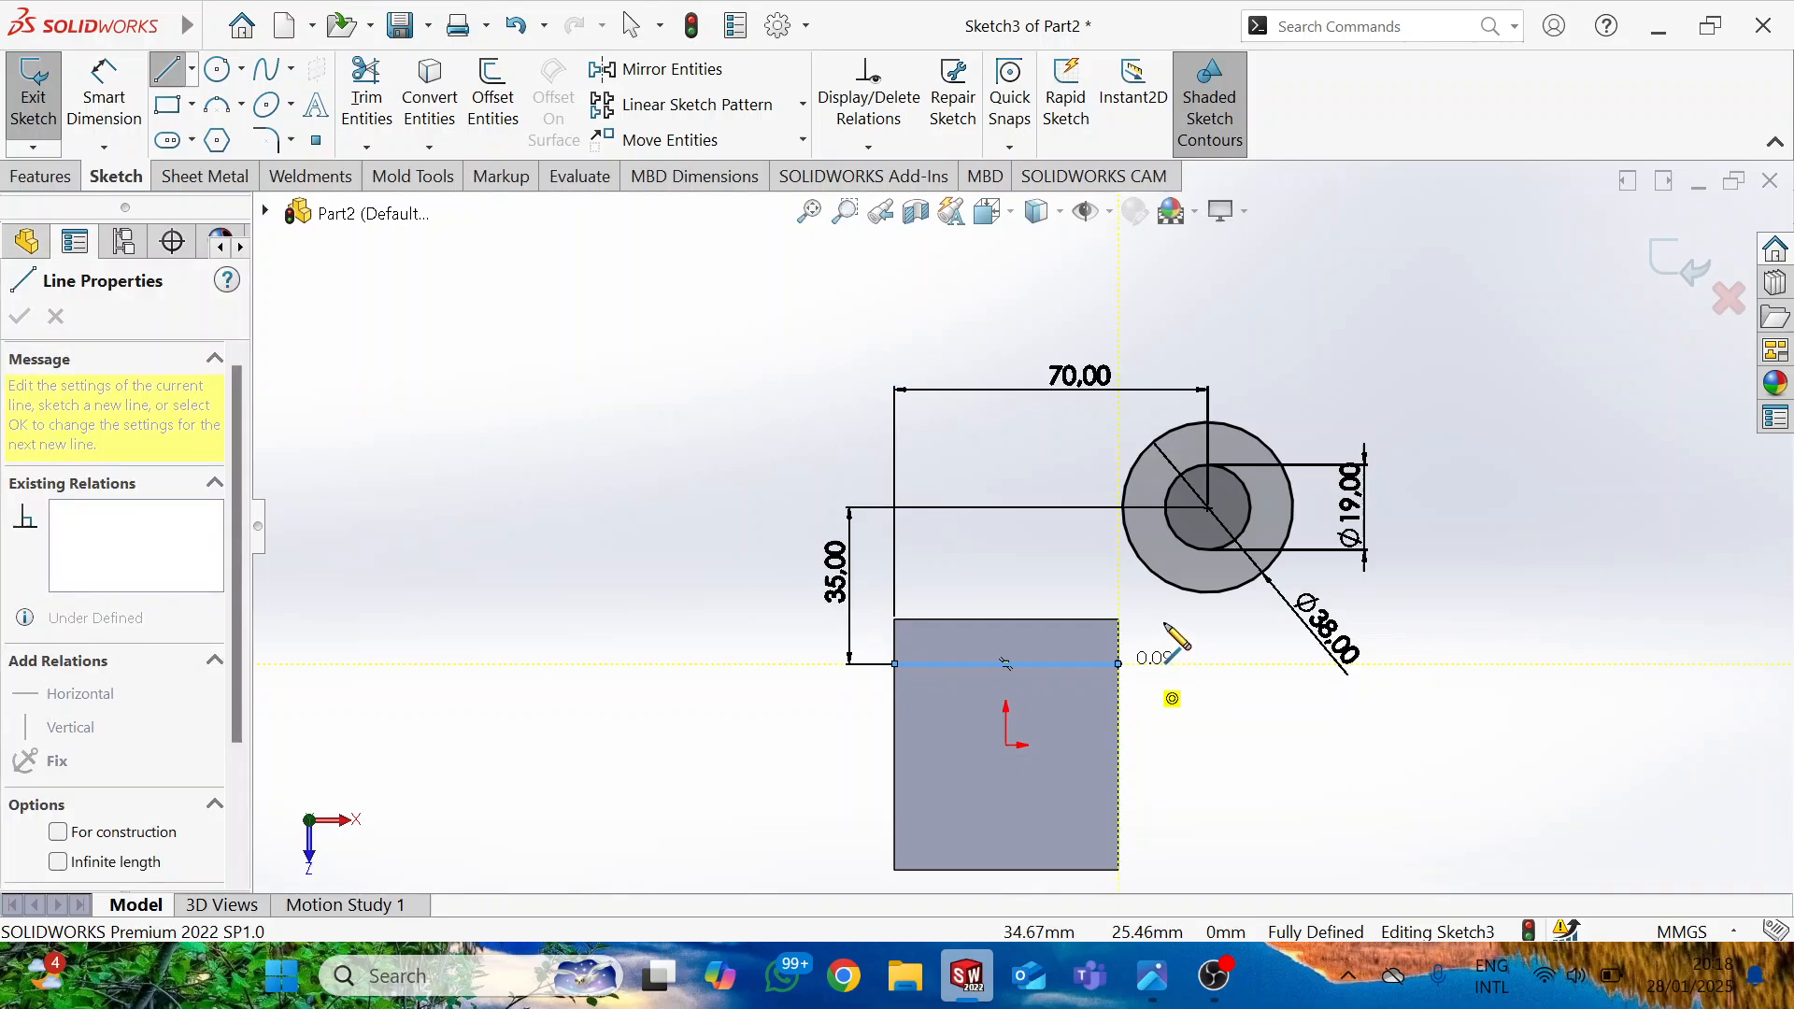
click(1232, 592)
key(Escape)
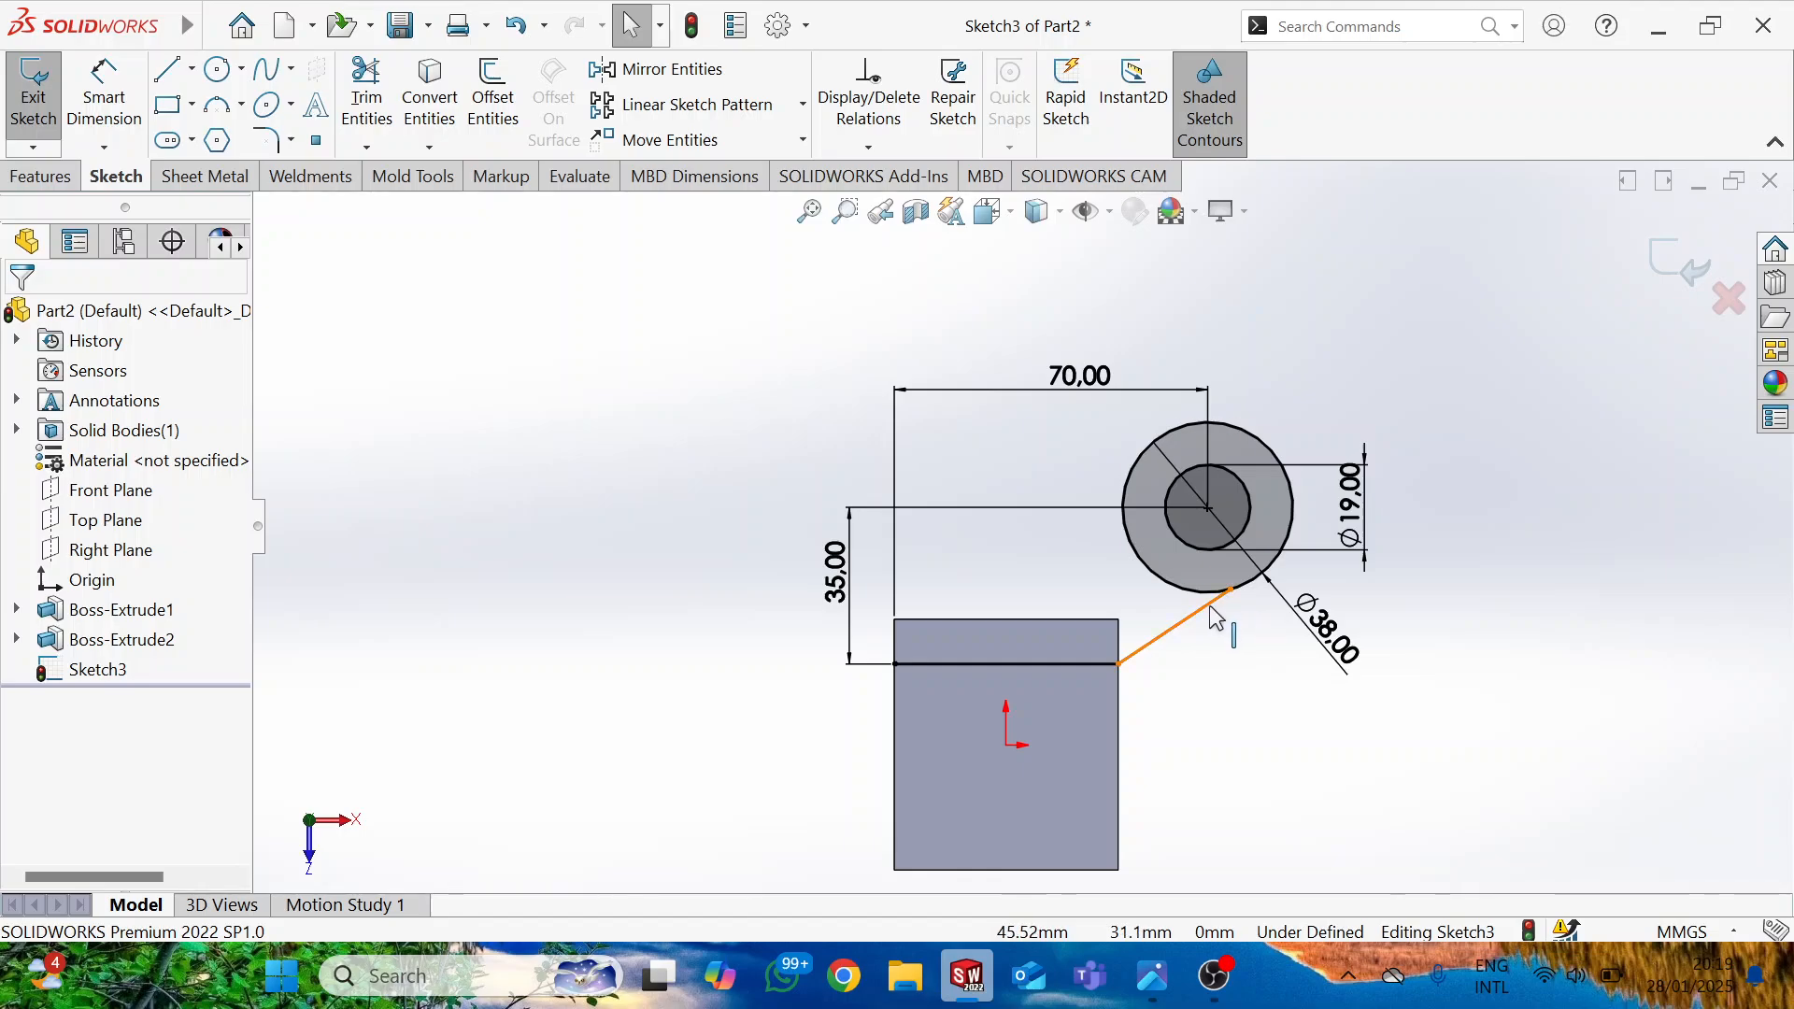
Add a tangent relation between the angled line and the 38 mm outer circle.
click(1253, 598)
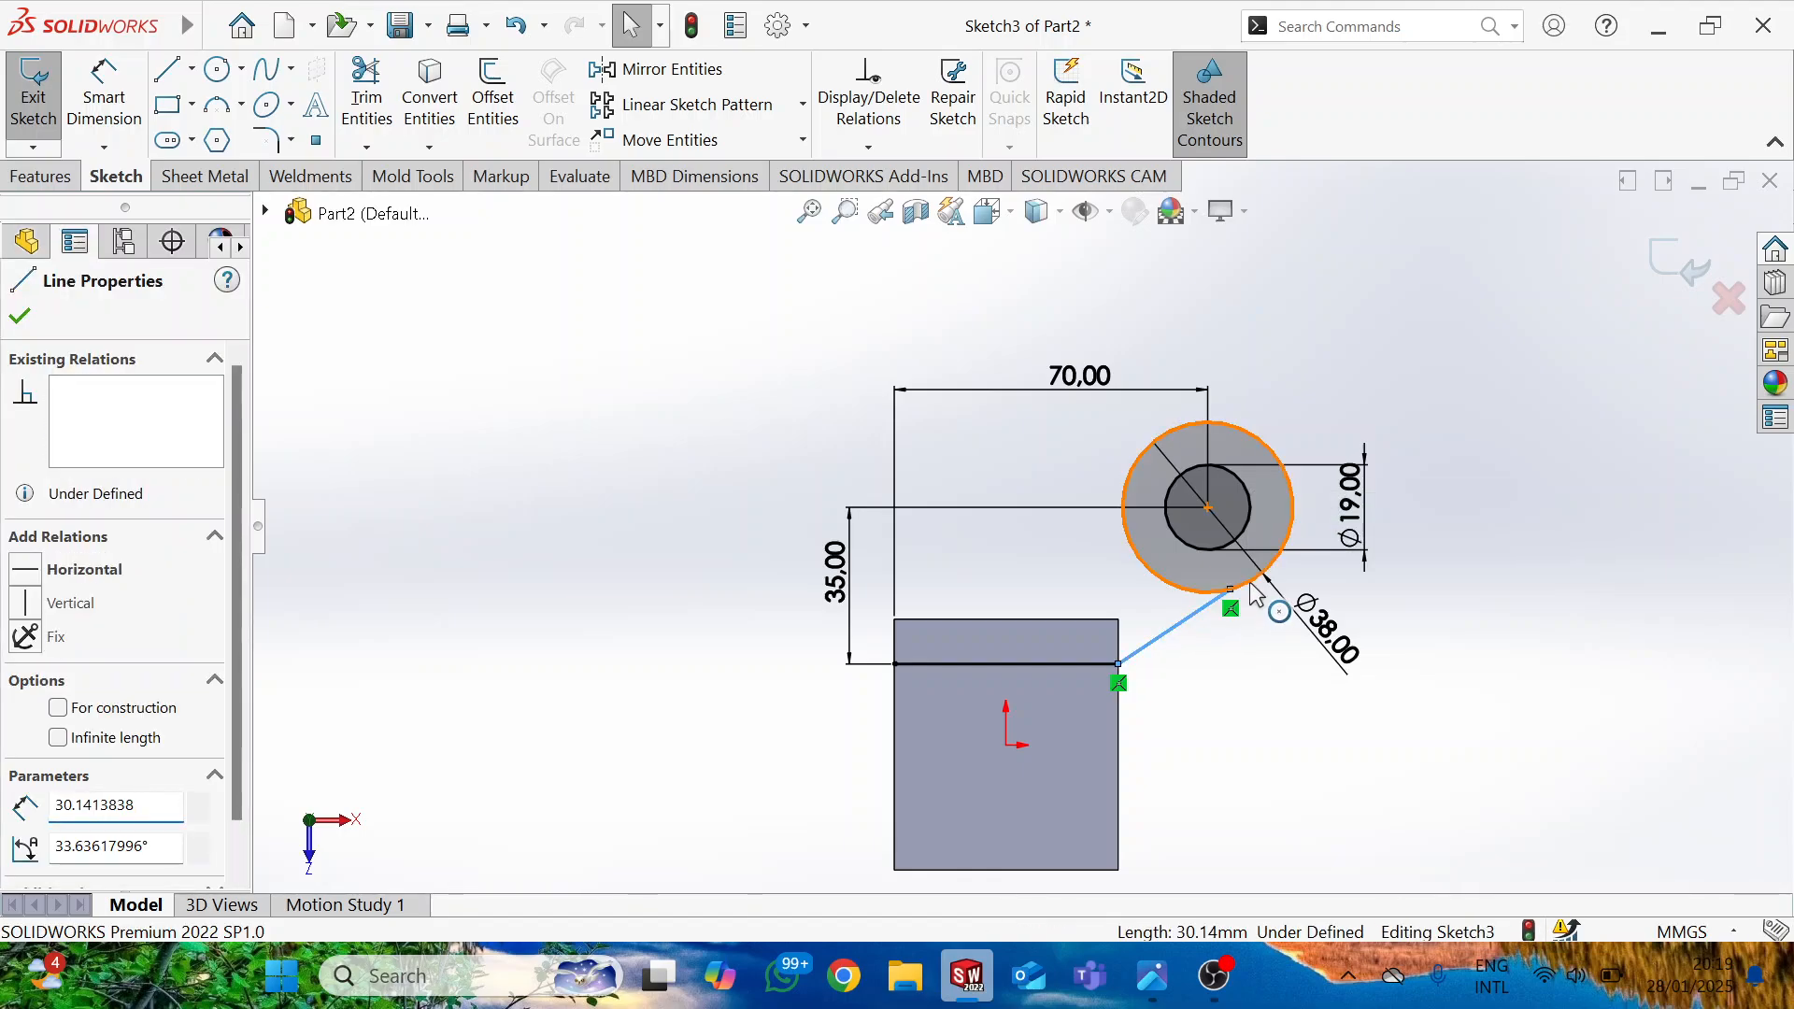
click(1253, 595)
ctrl+click(1249, 594)
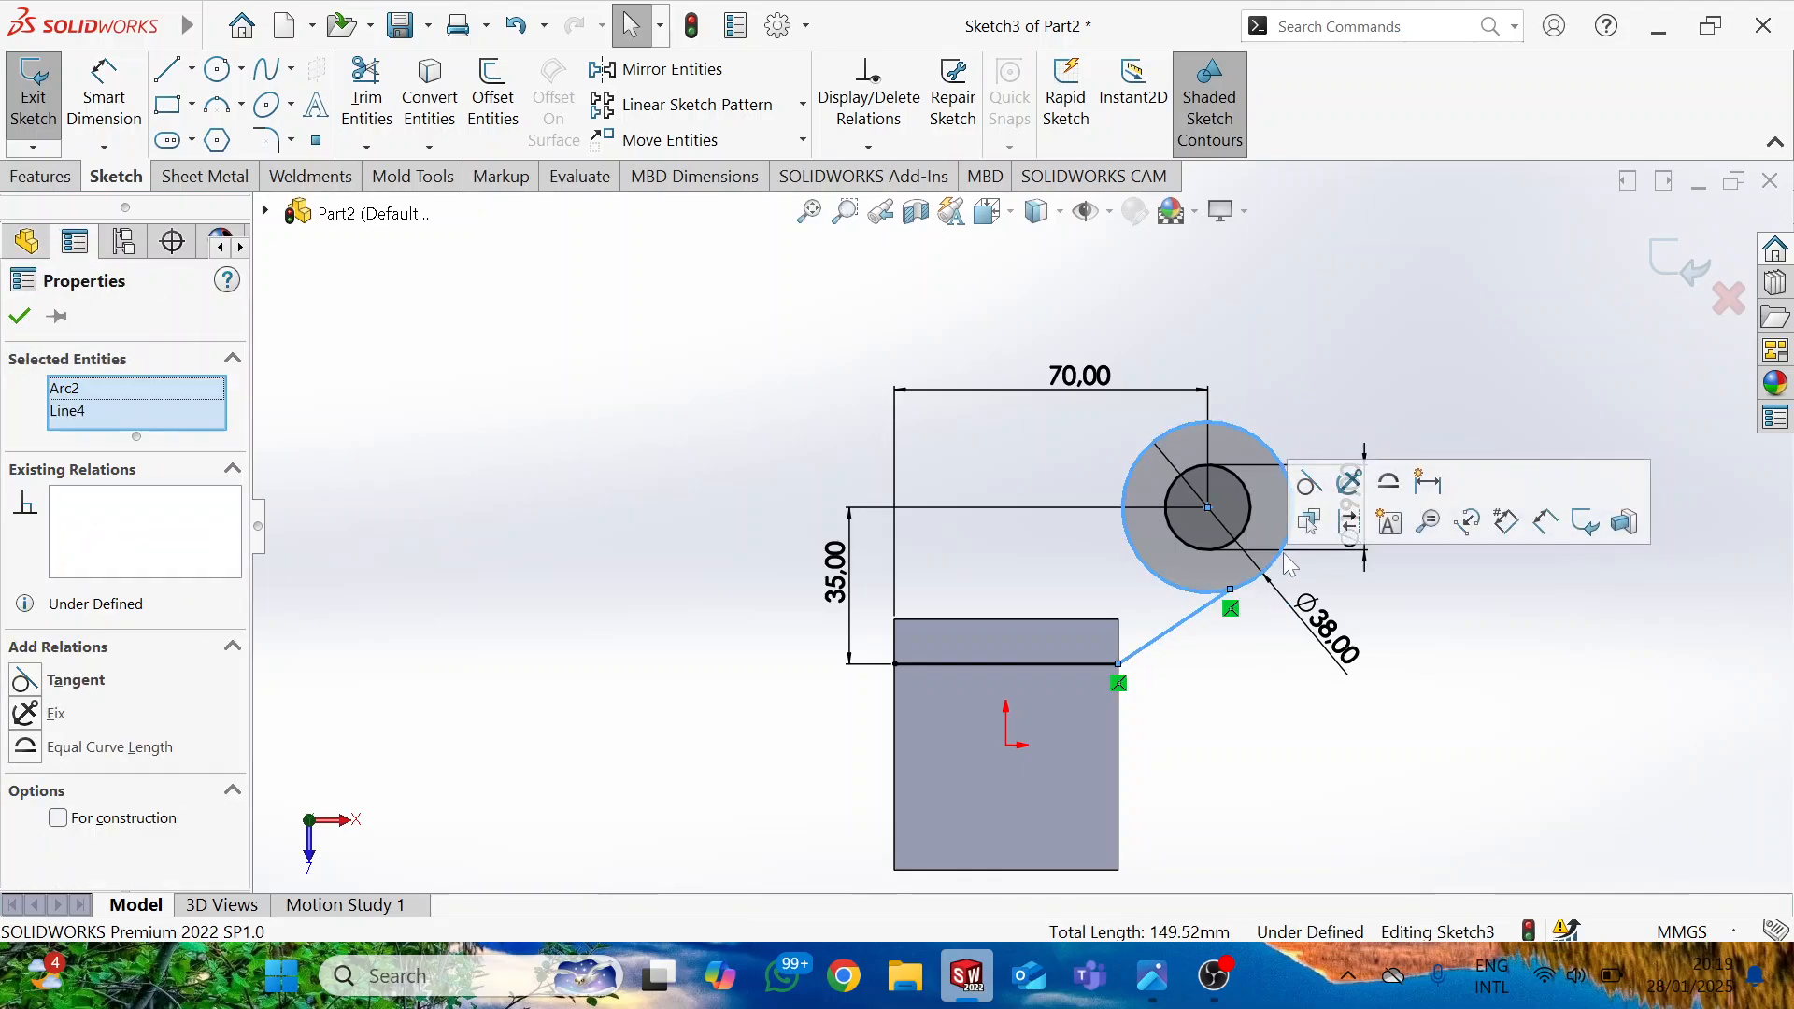
click(1309, 481)
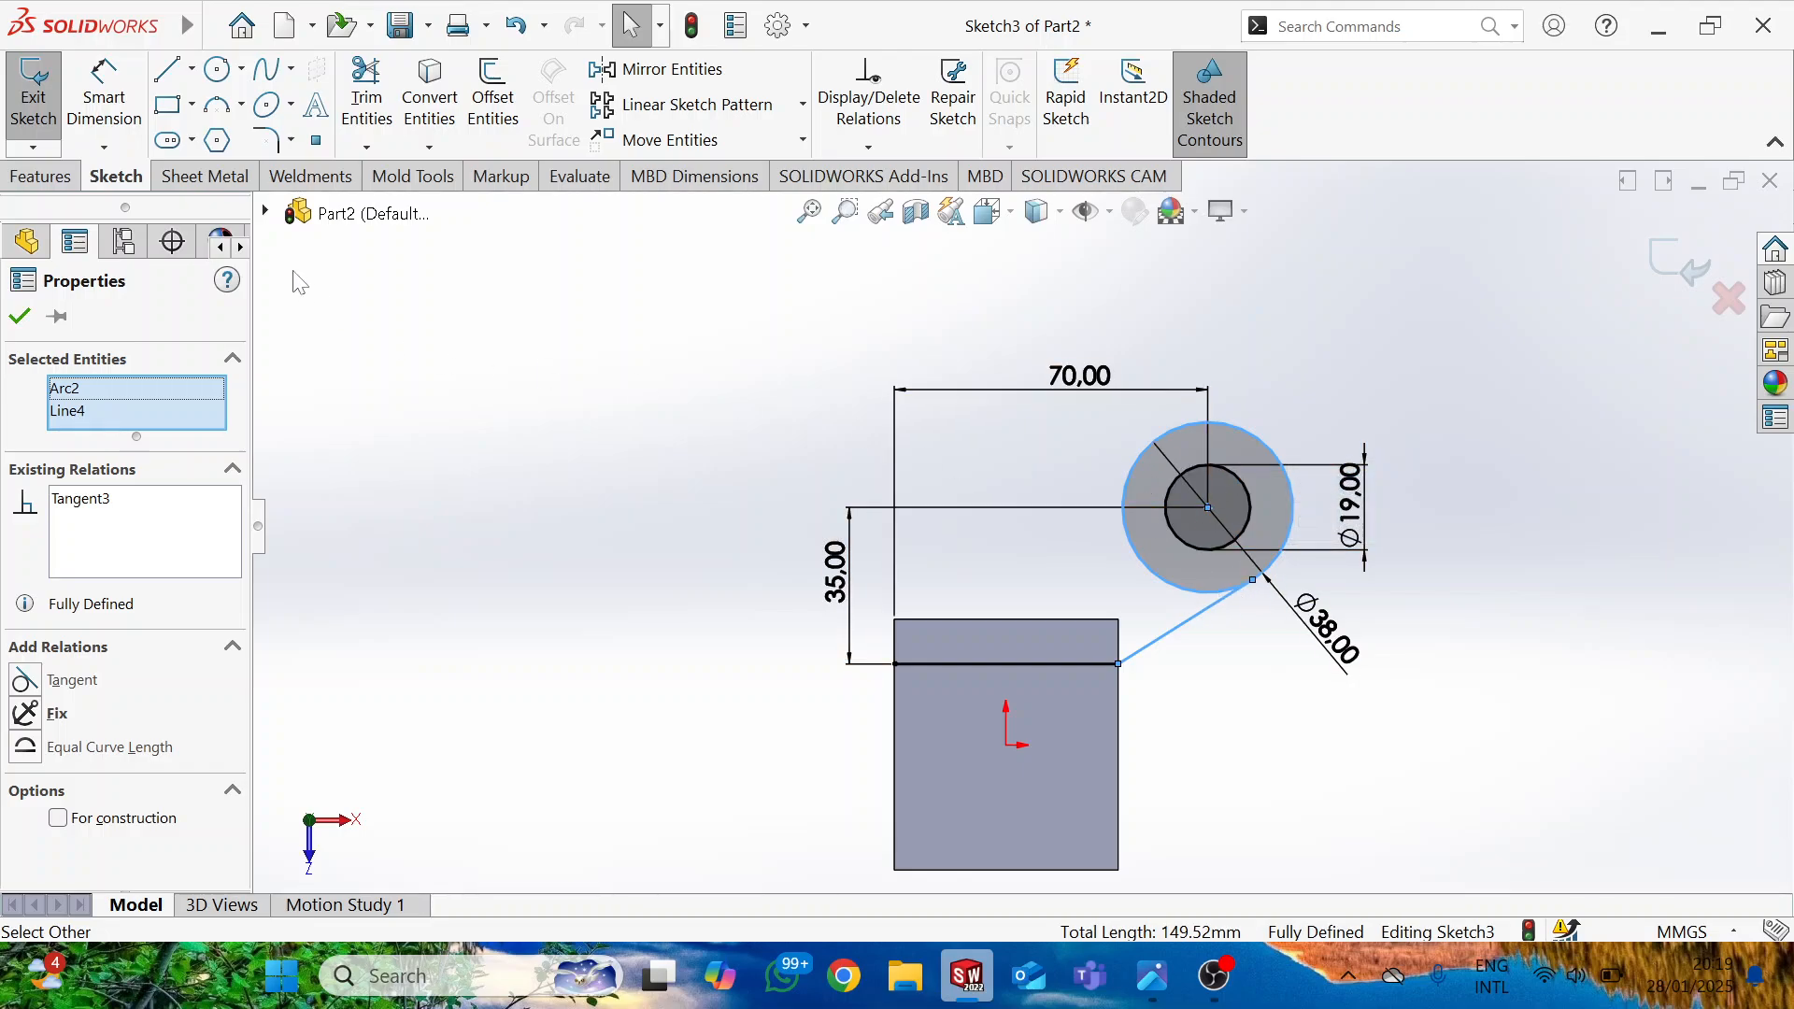
Draw a 70 mm horizontal line leftward from the outer circle's top tangent point, then a 54 mm vertical line down to the wall's front-left corner.
key(l)
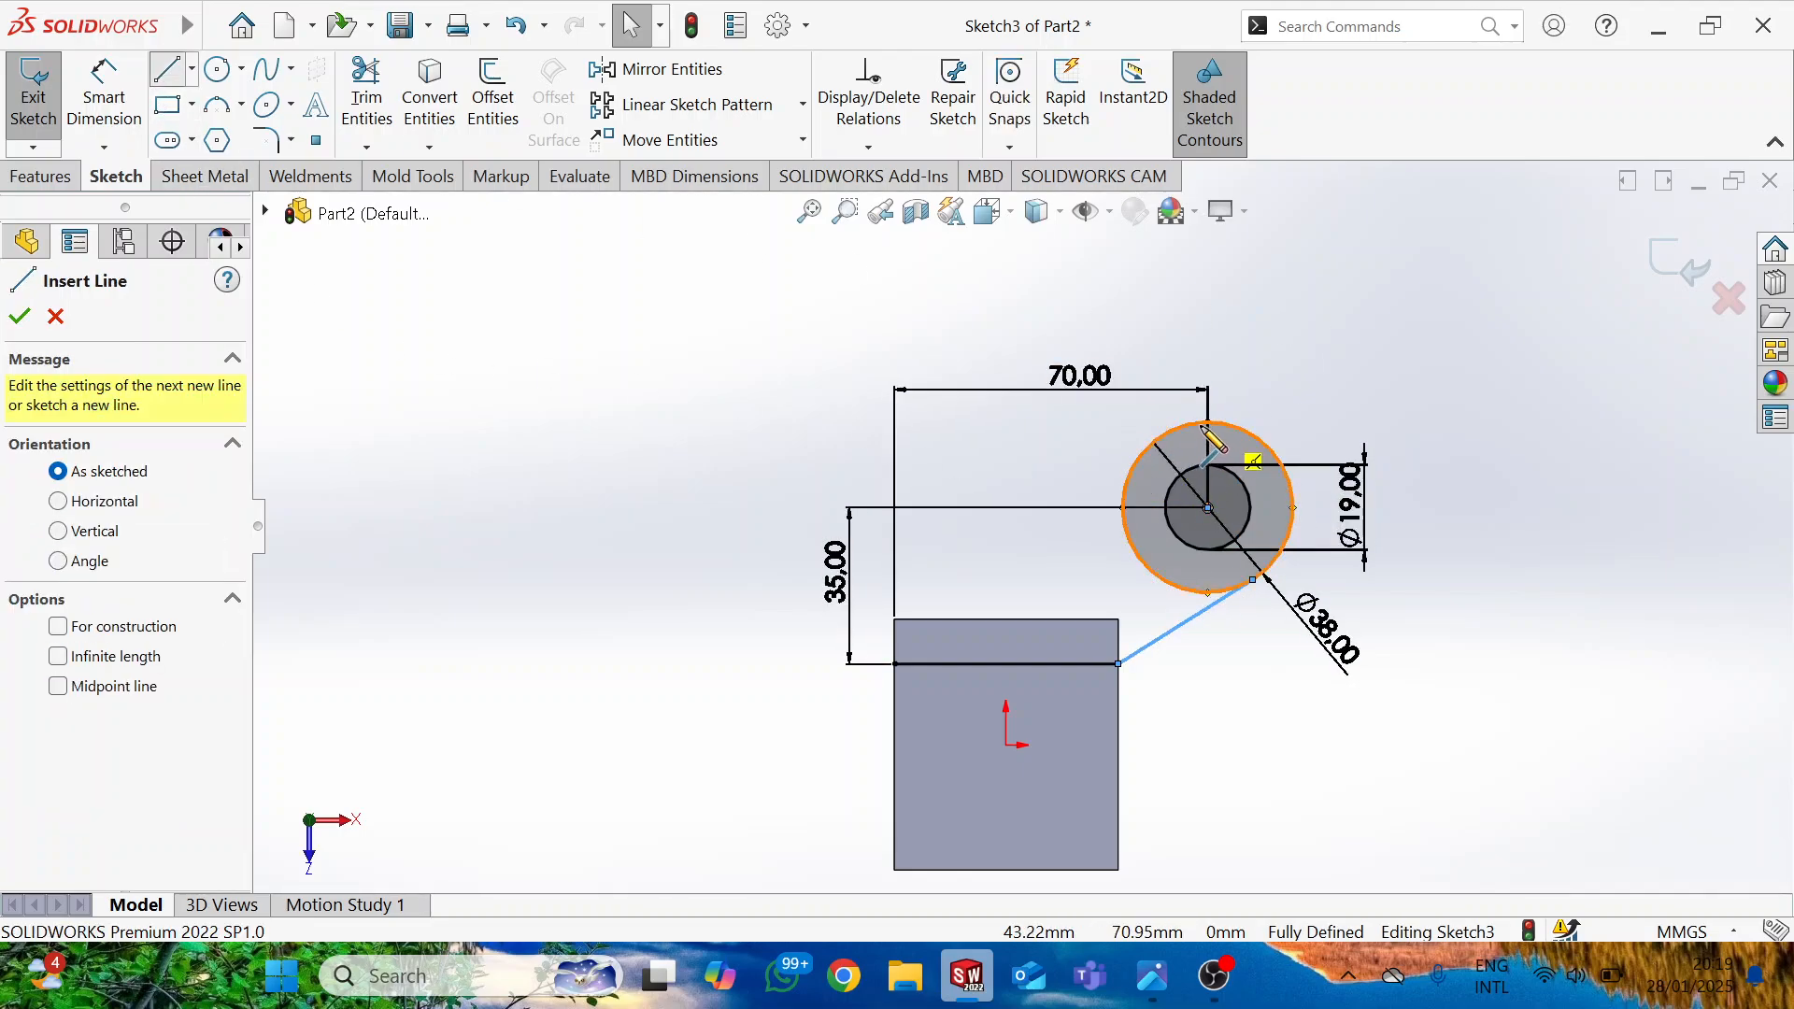
scroll(1213, 432, down, 3)
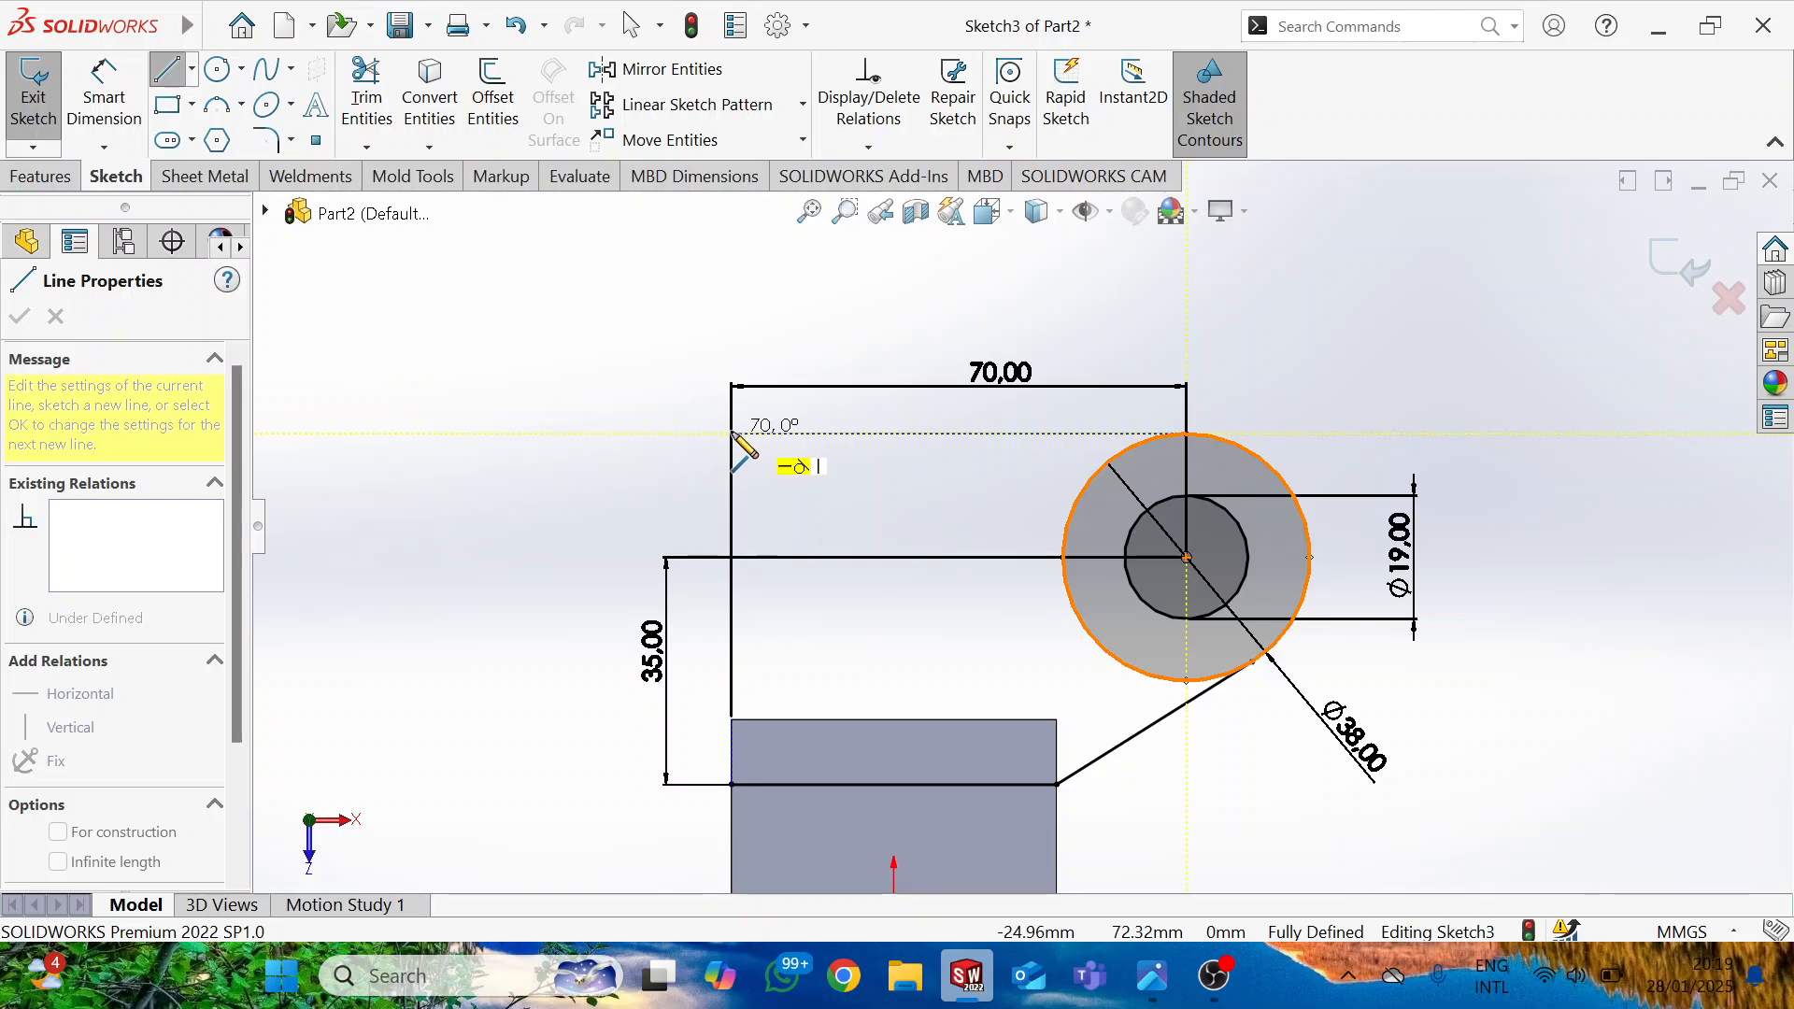
click(732, 433)
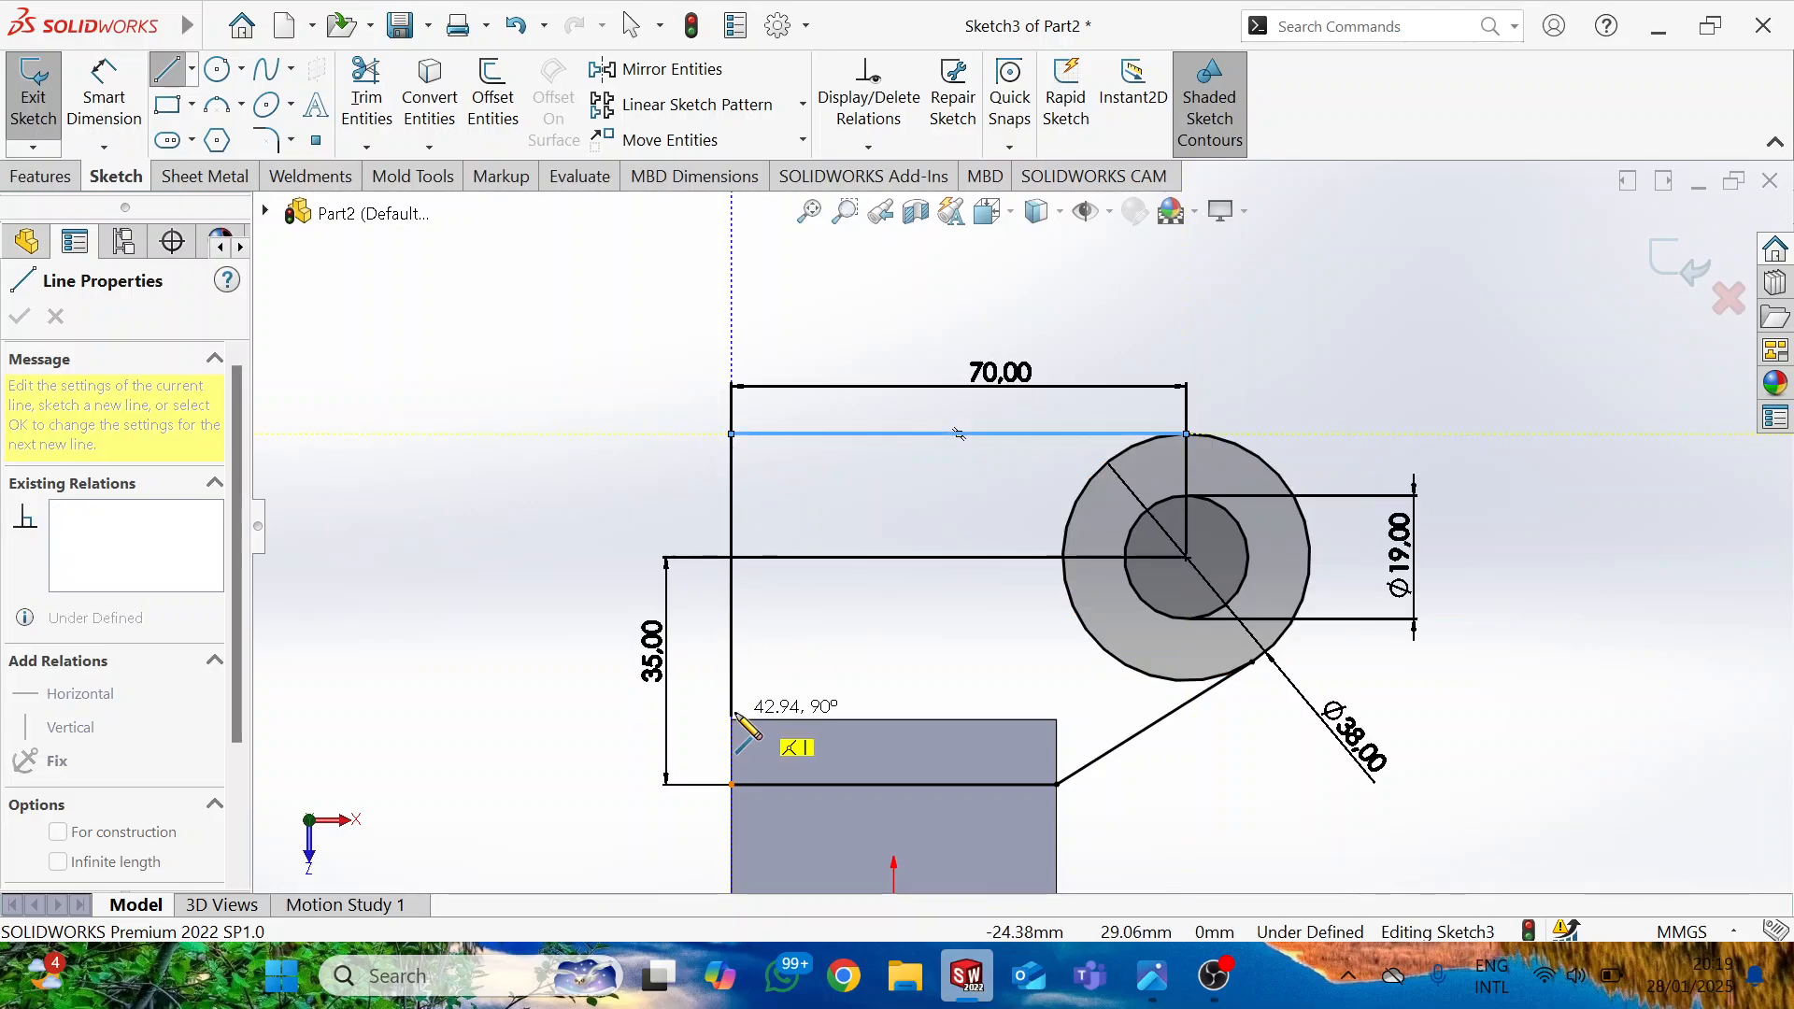
double_click(732, 784)
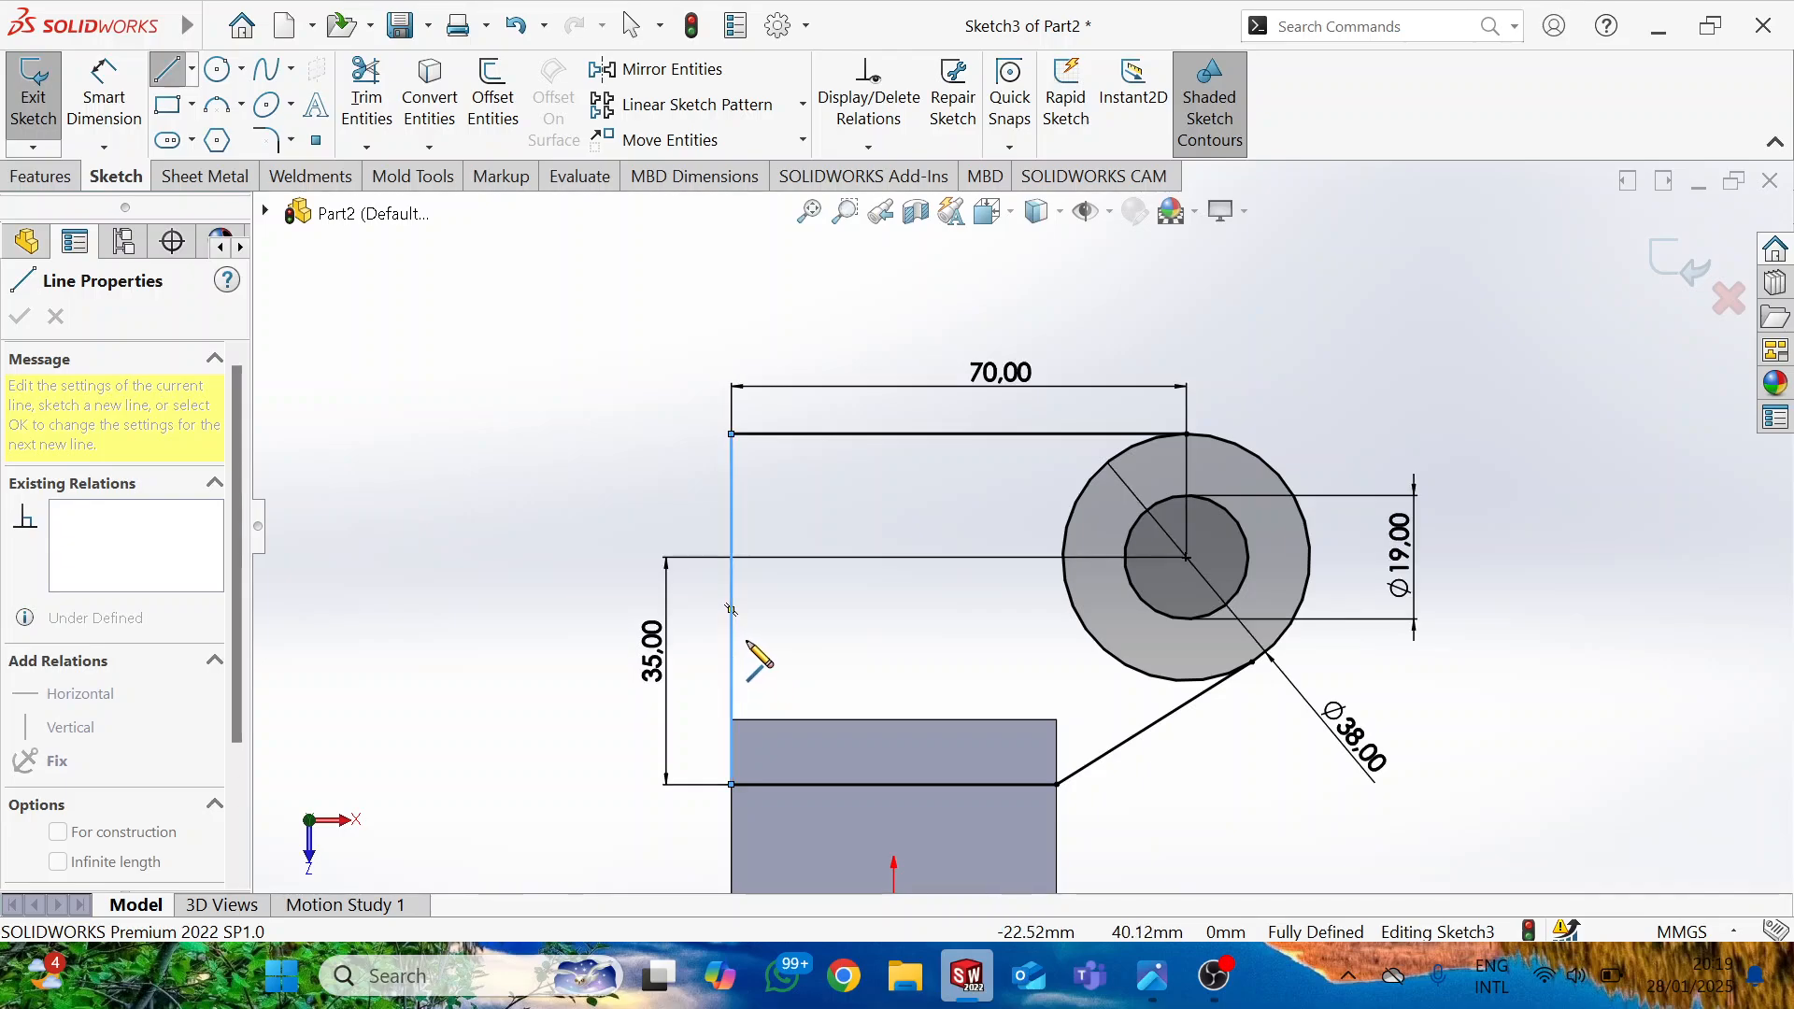
key(Escape)
Dimension the length of the outline's vertical left line as a driven dimension.
click(732, 638)
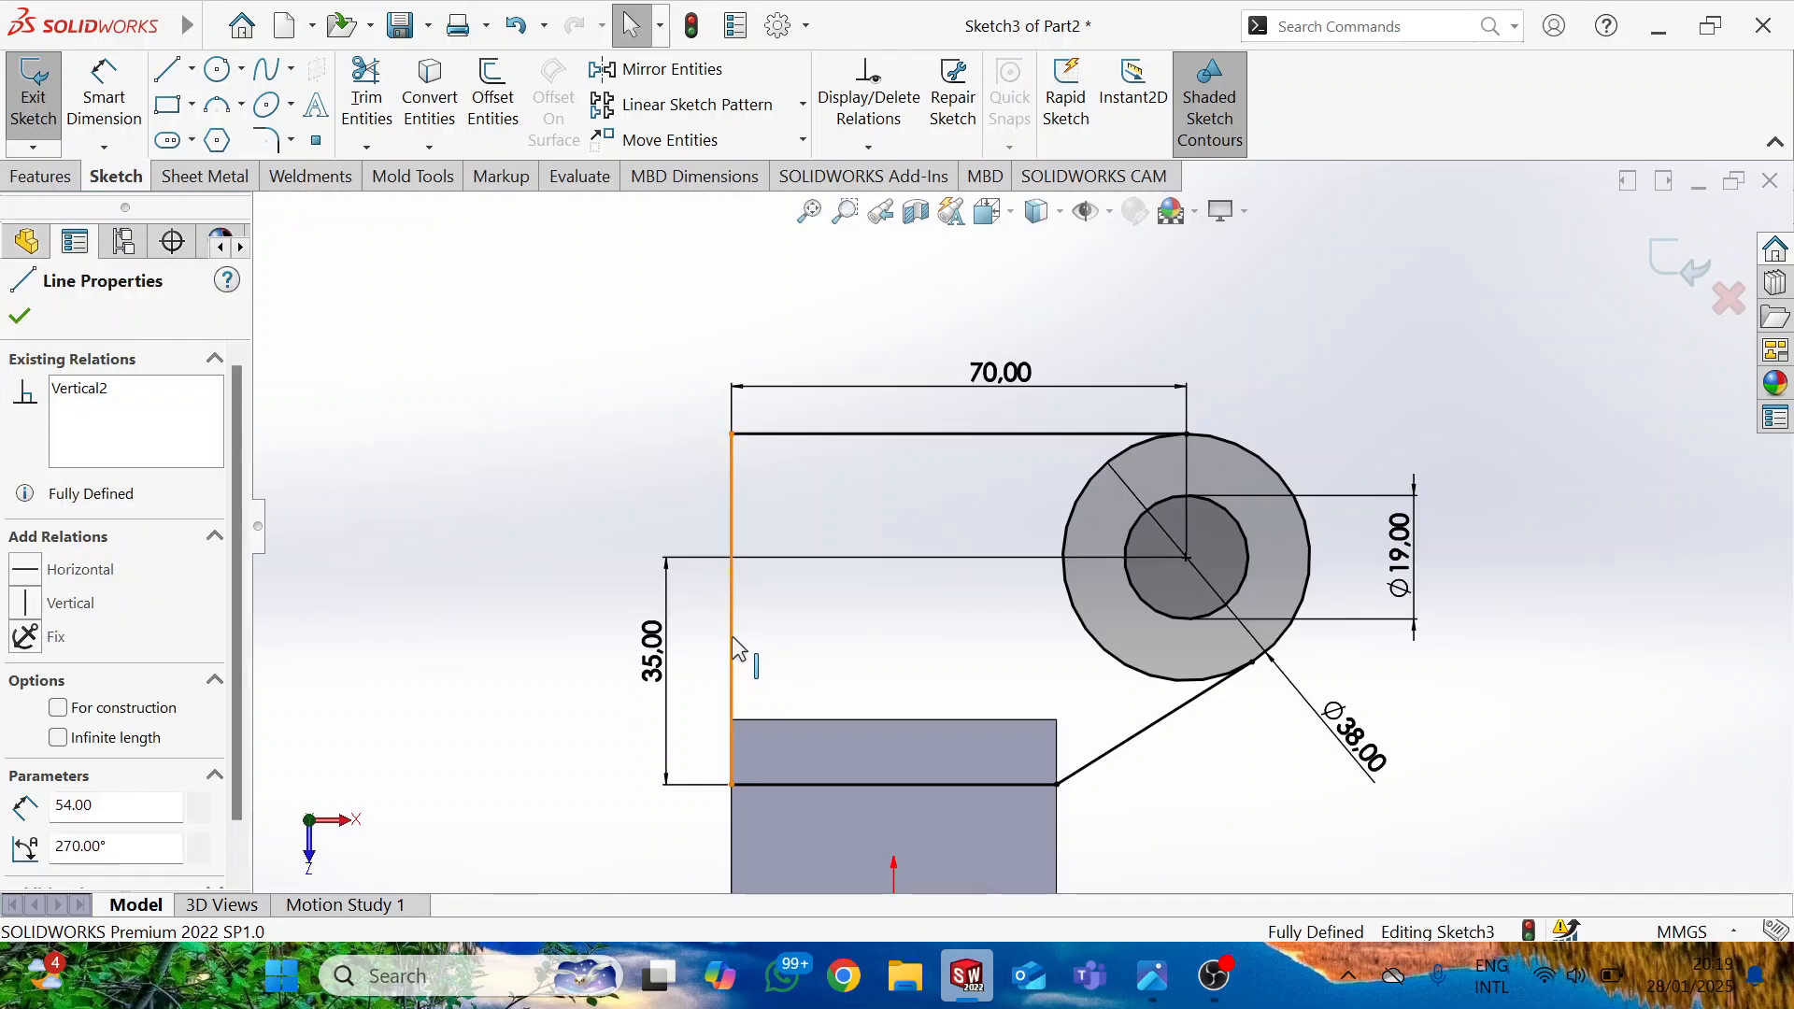
right_click(732, 638)
click(795, 385)
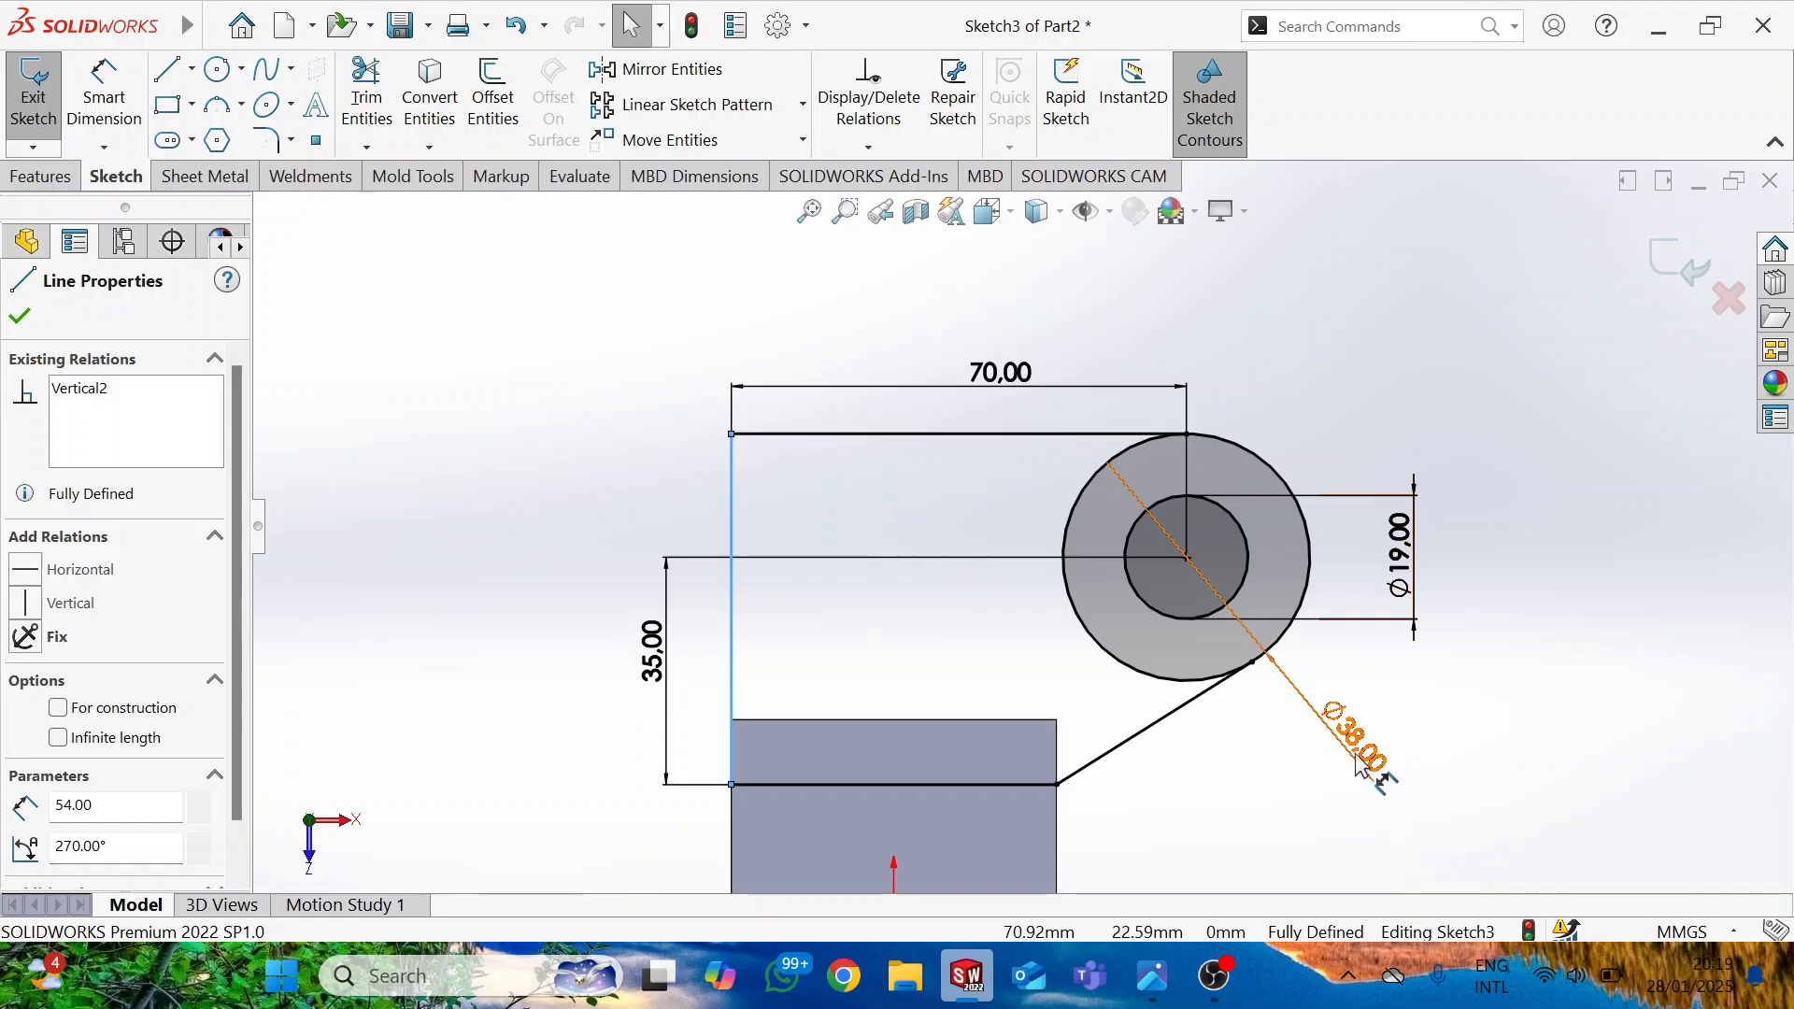
click(103, 107)
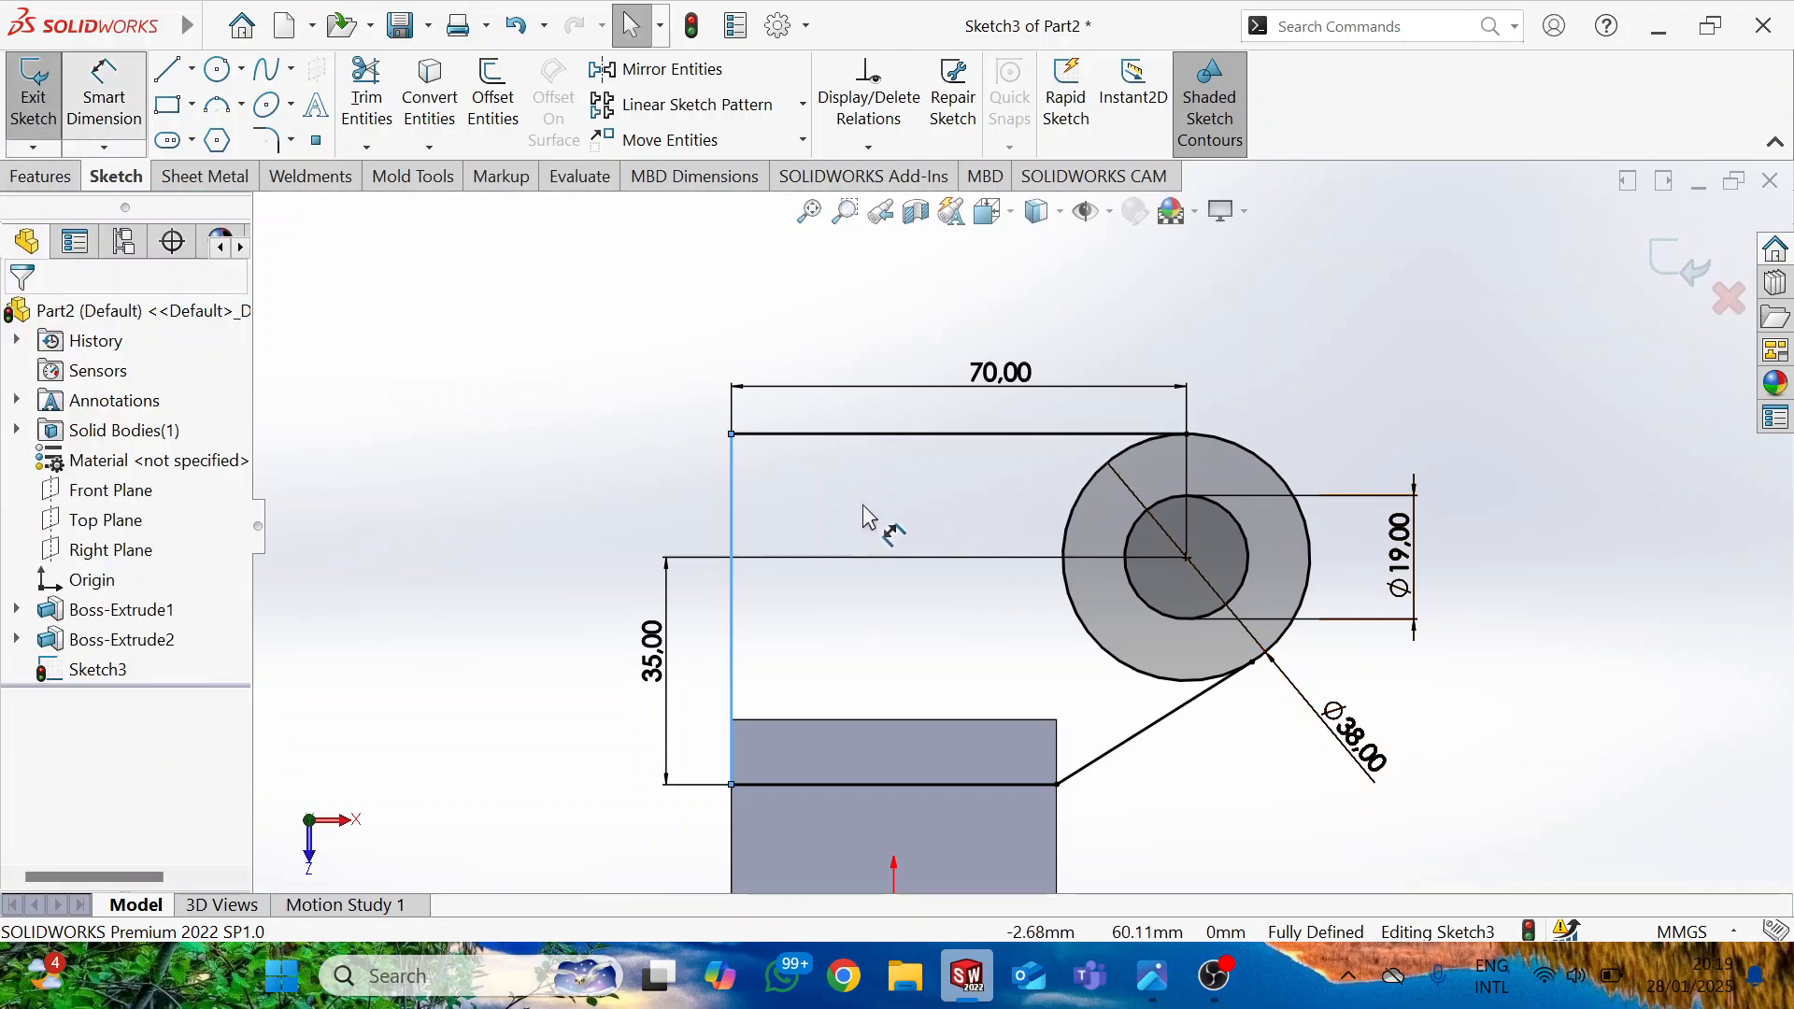
click(731, 495)
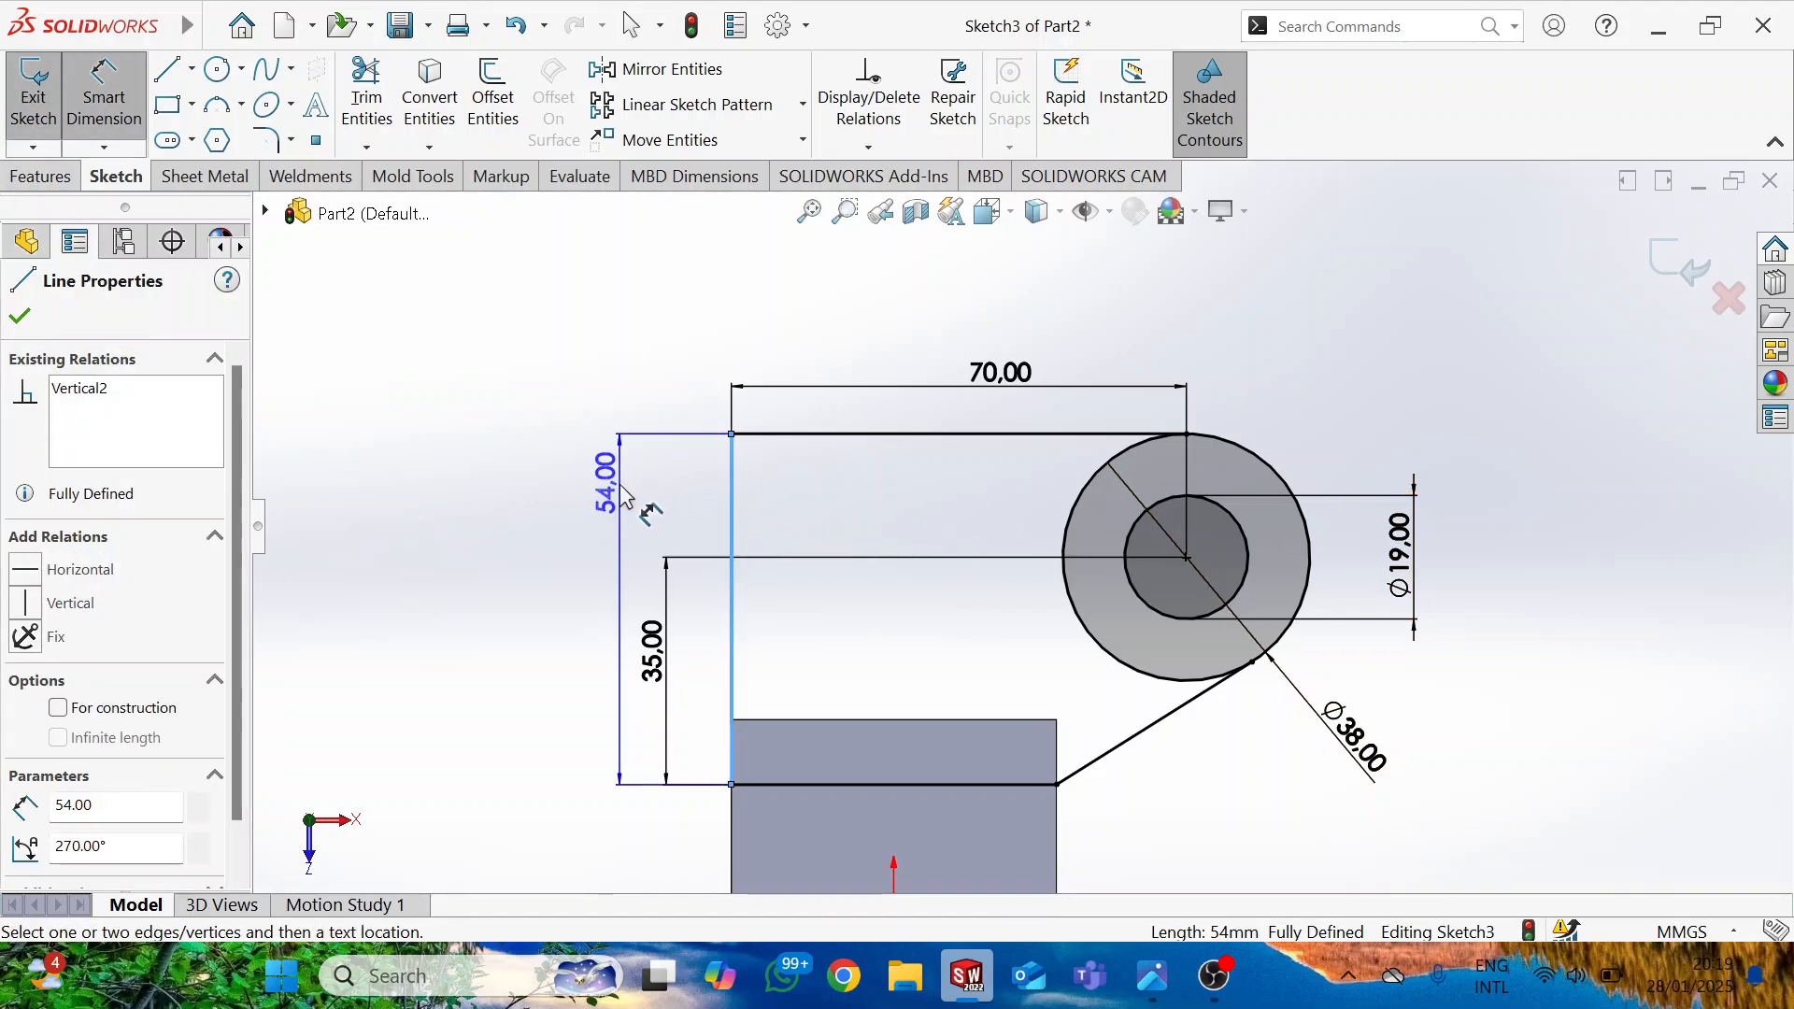
click(587, 528)
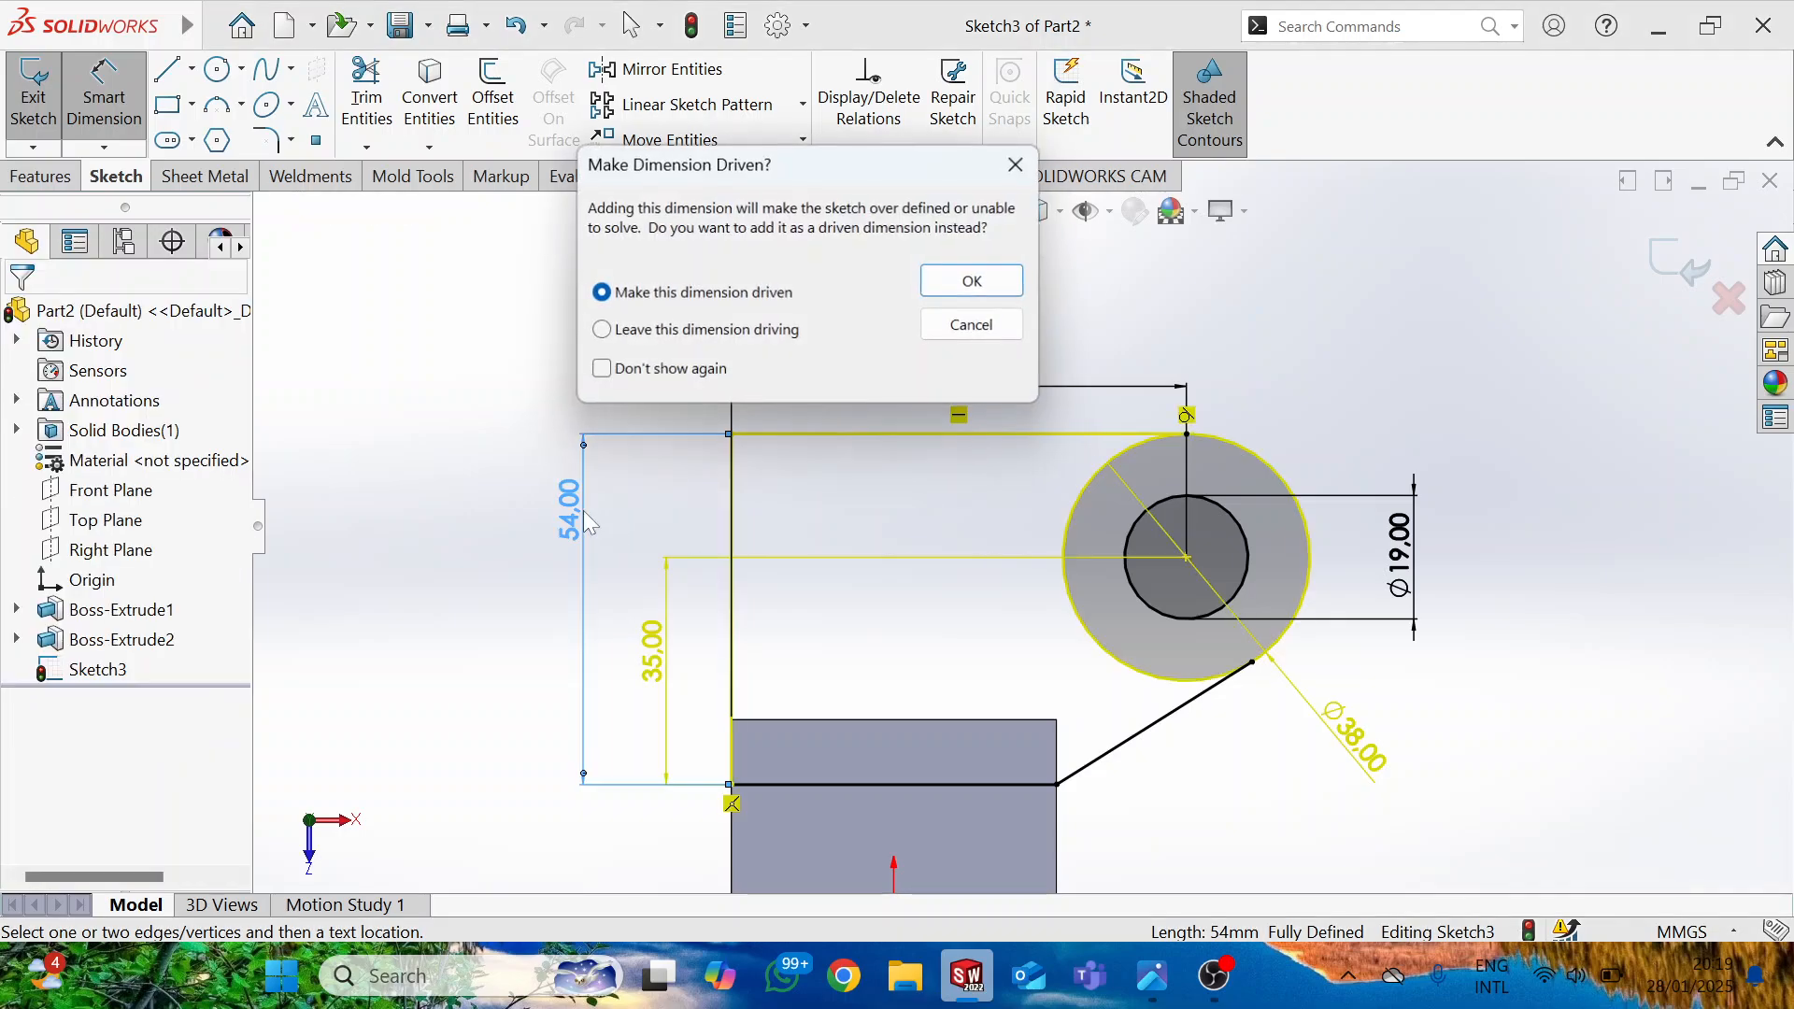
key(Return)
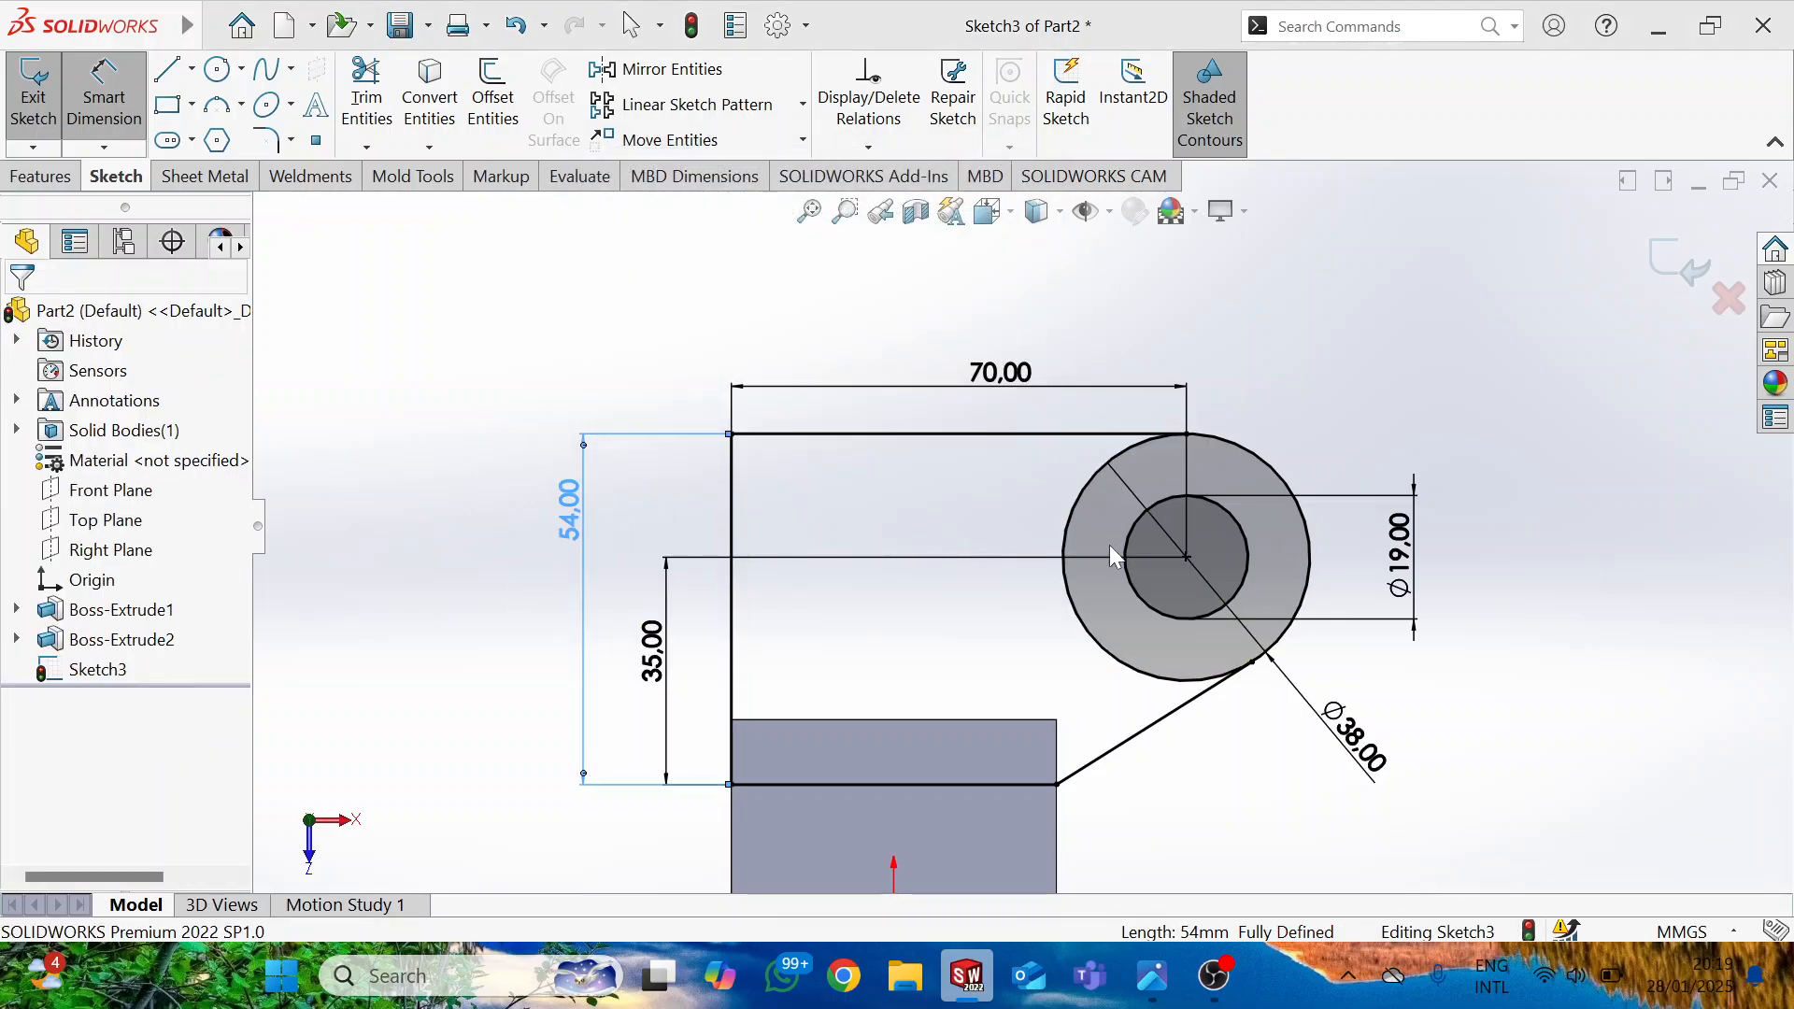
Trim away the part of the 38 mm circle inside the plate outline, leaving only the rounded end.
scroll(841, 706, up, 3)
scroll(881, 710, down, 4)
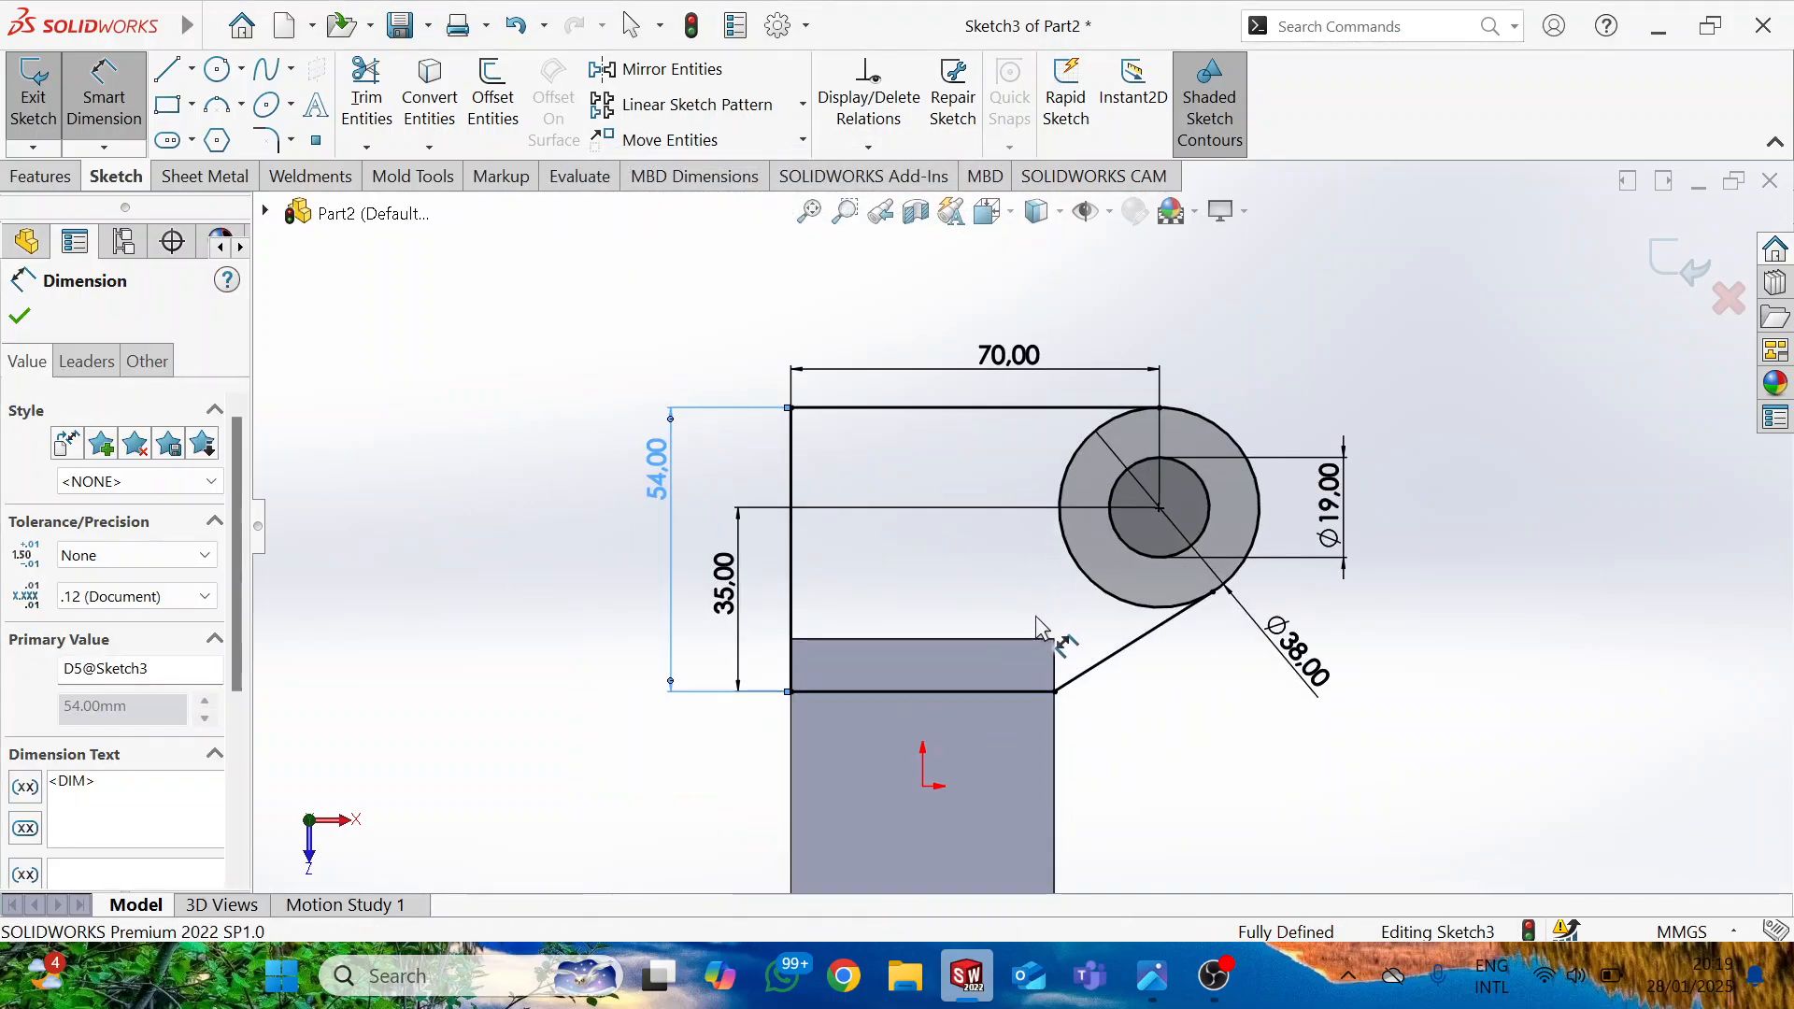
click(366, 98)
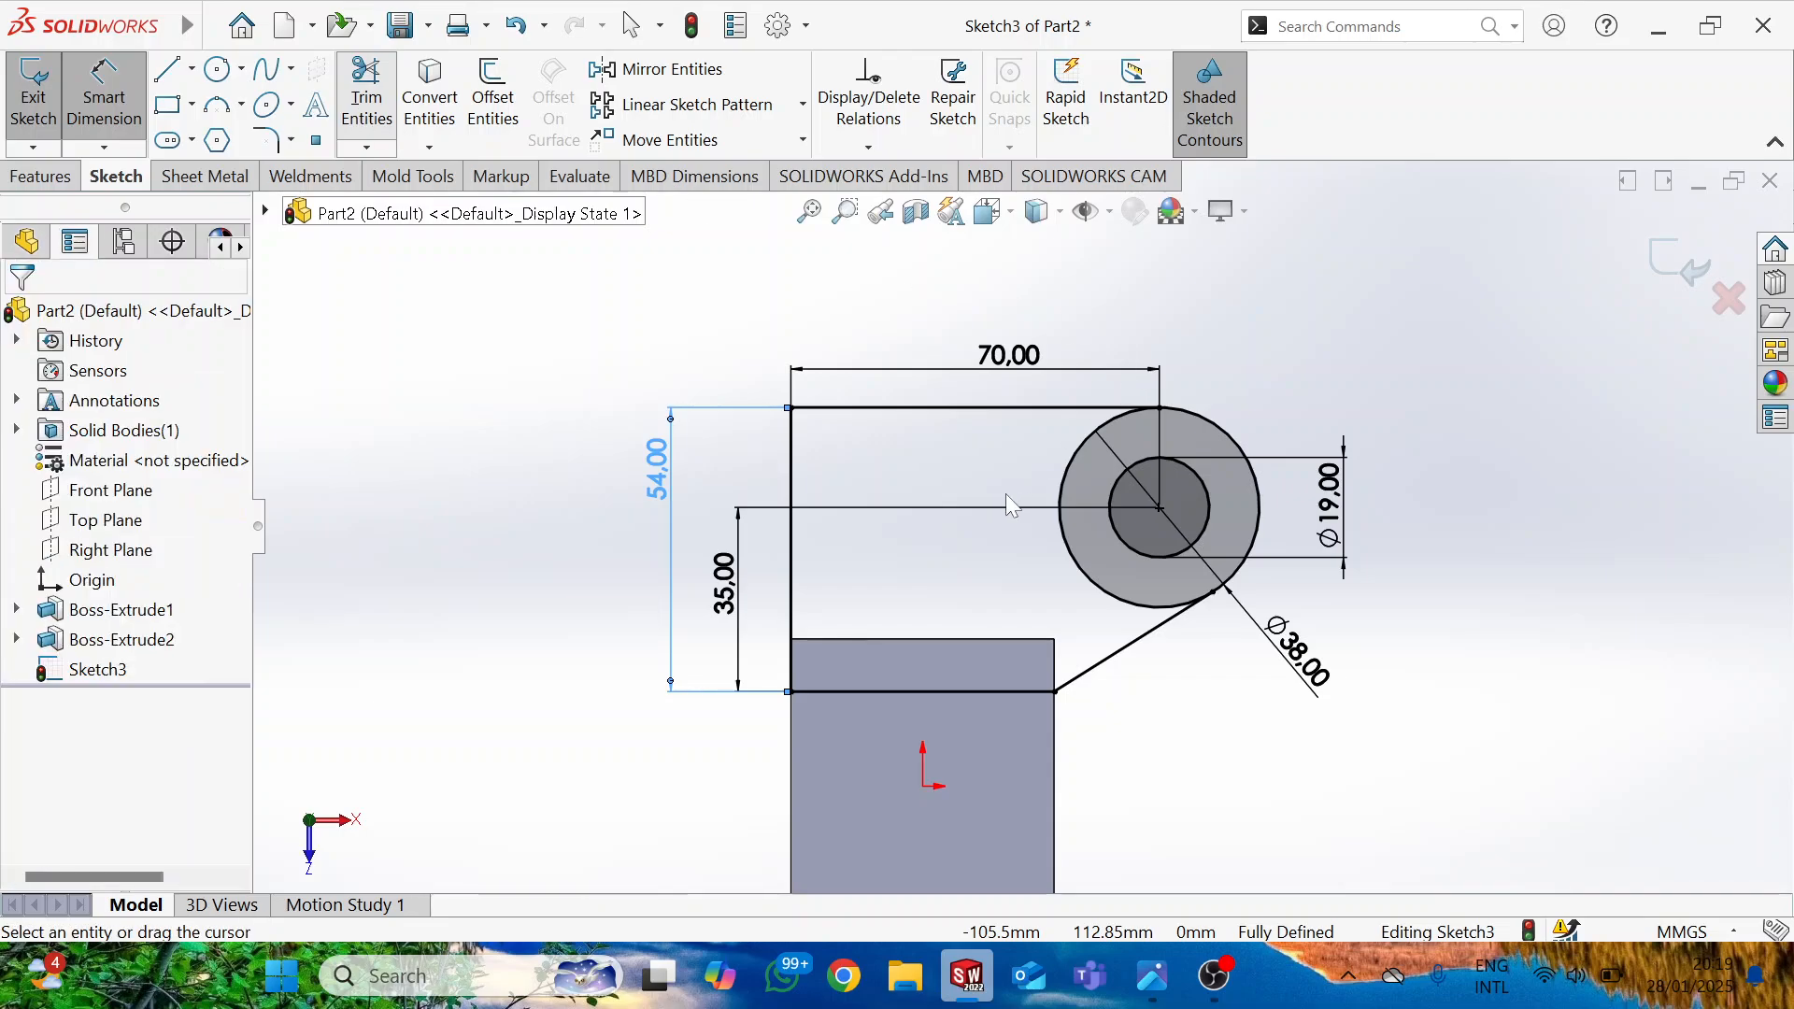
drag(1033, 447, 1075, 496)
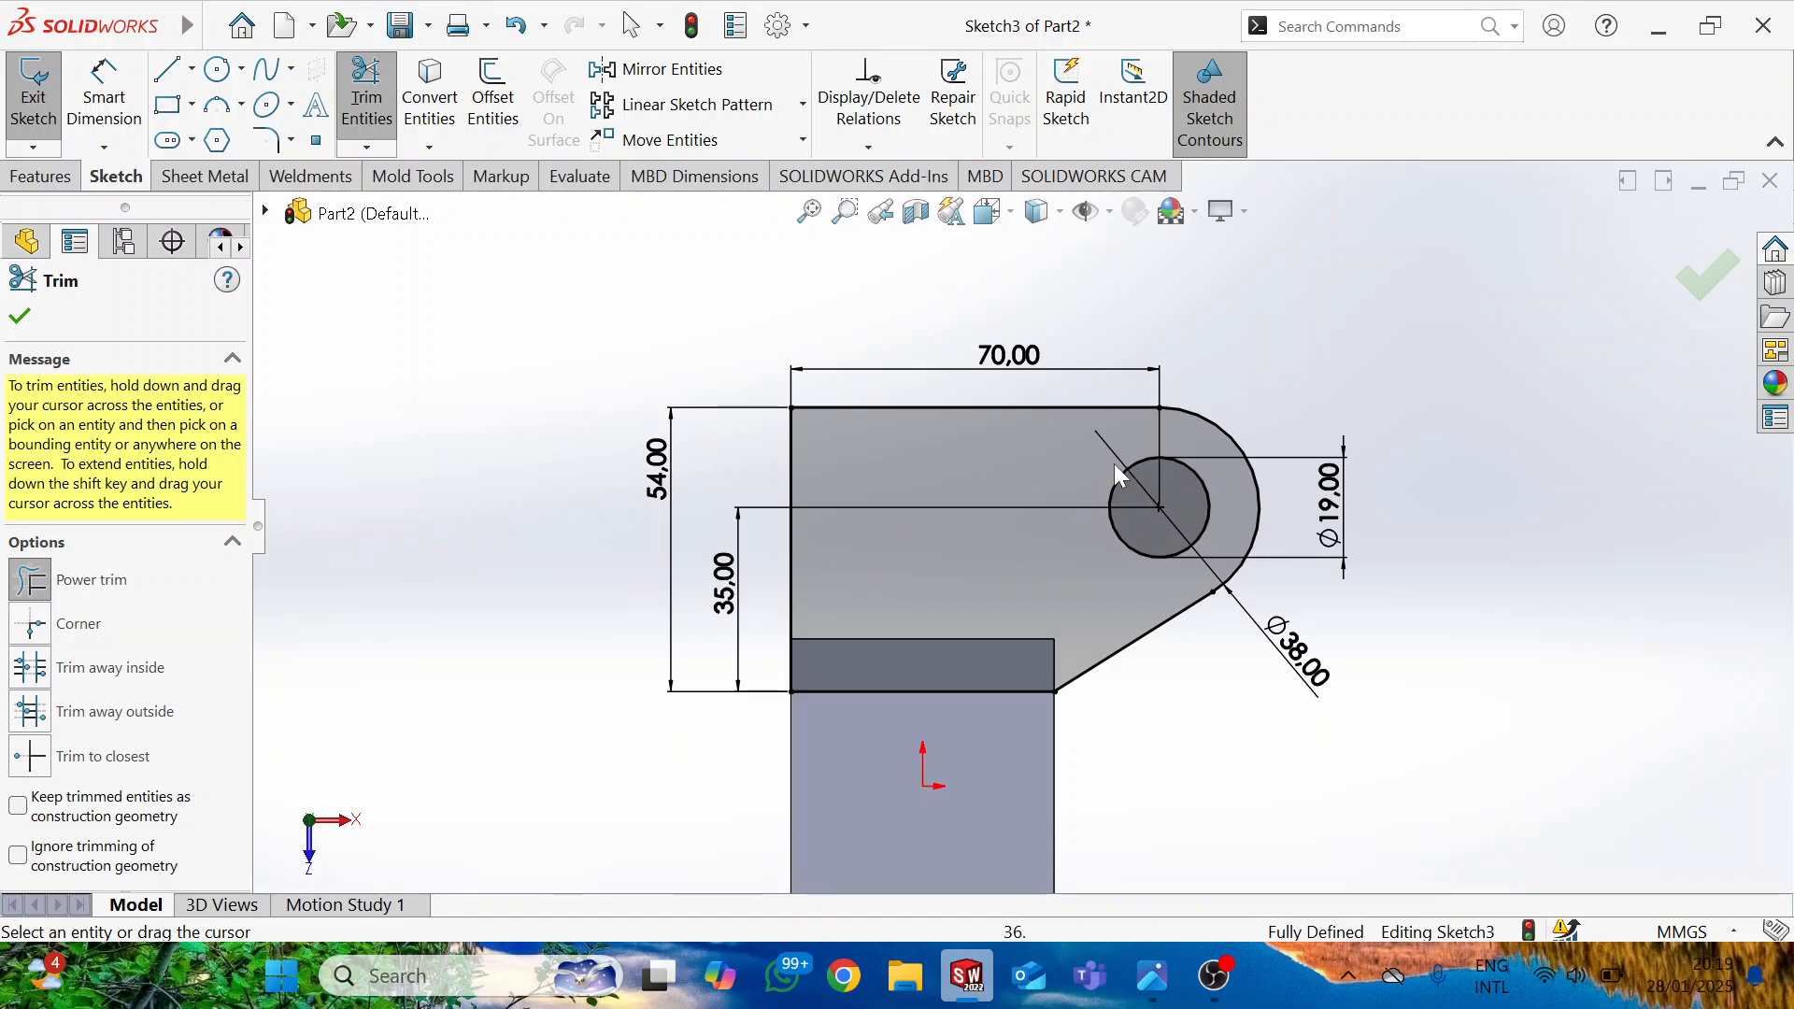
click(31, 316)
Check the plate thickness on the reference drawing and extrude the plate profile 13 mm downward, merged with the bracket.
key(alt+Tab)
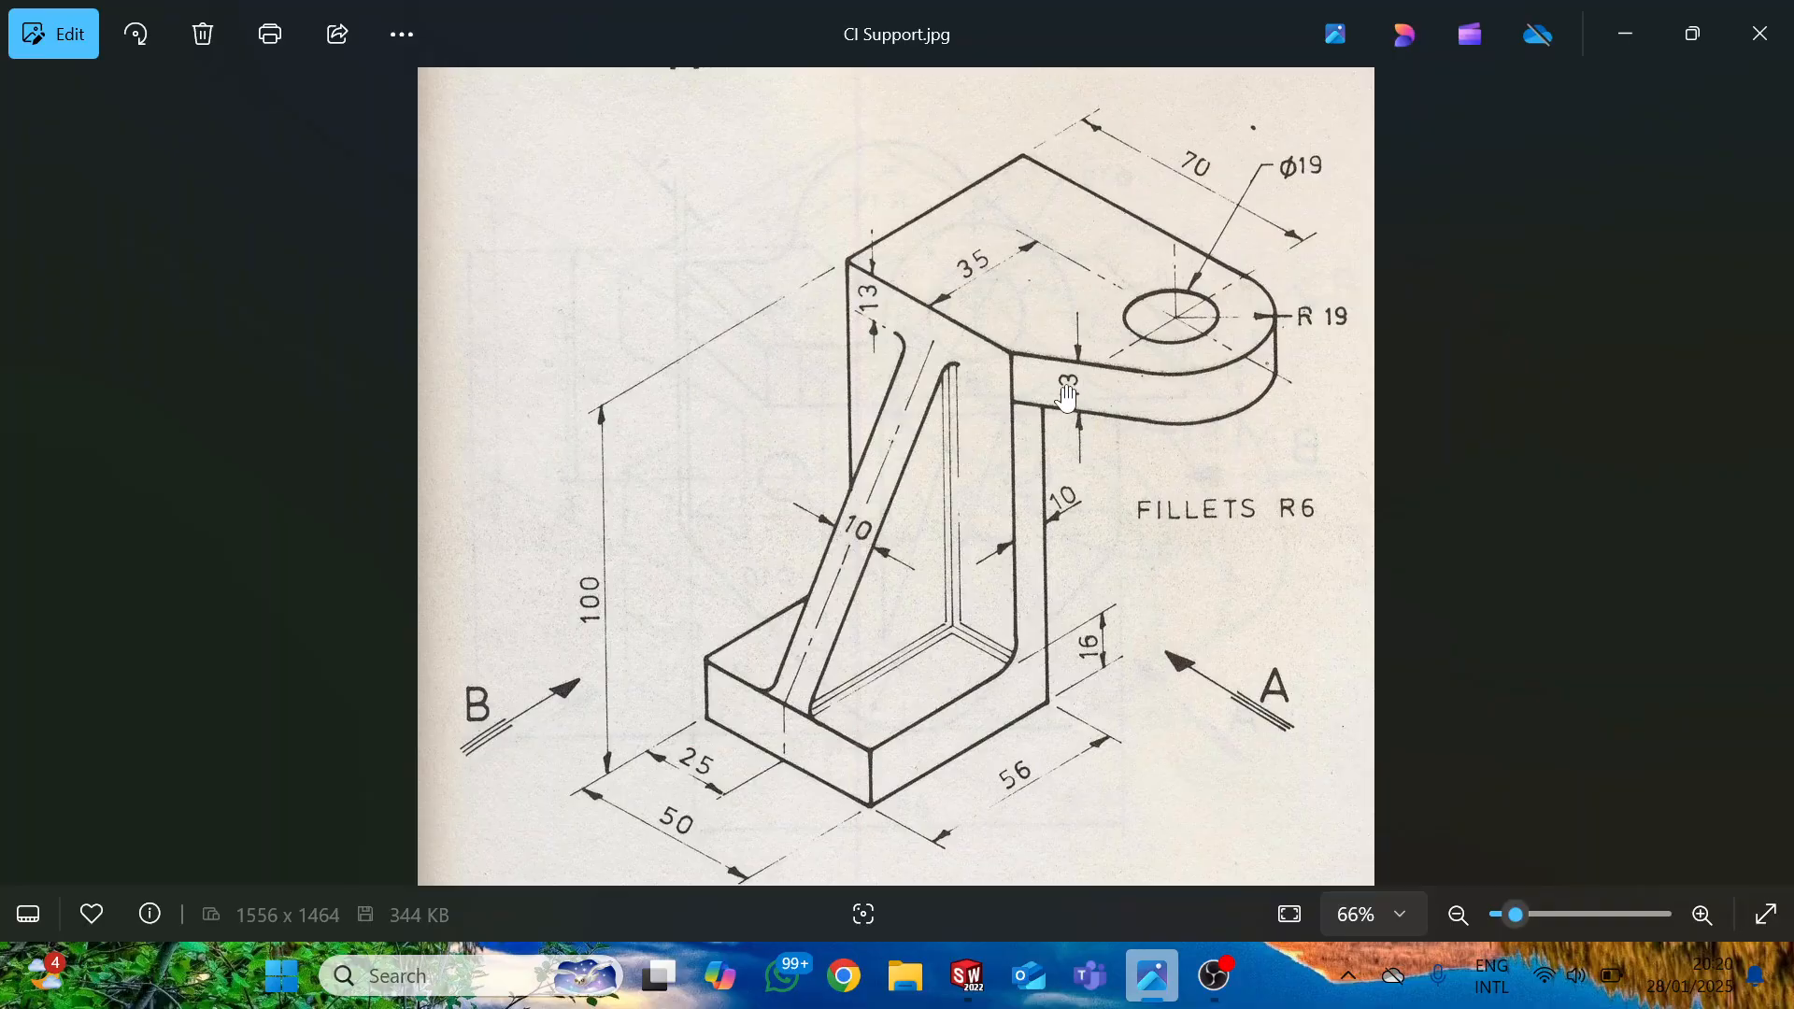
key(alt+Tab)
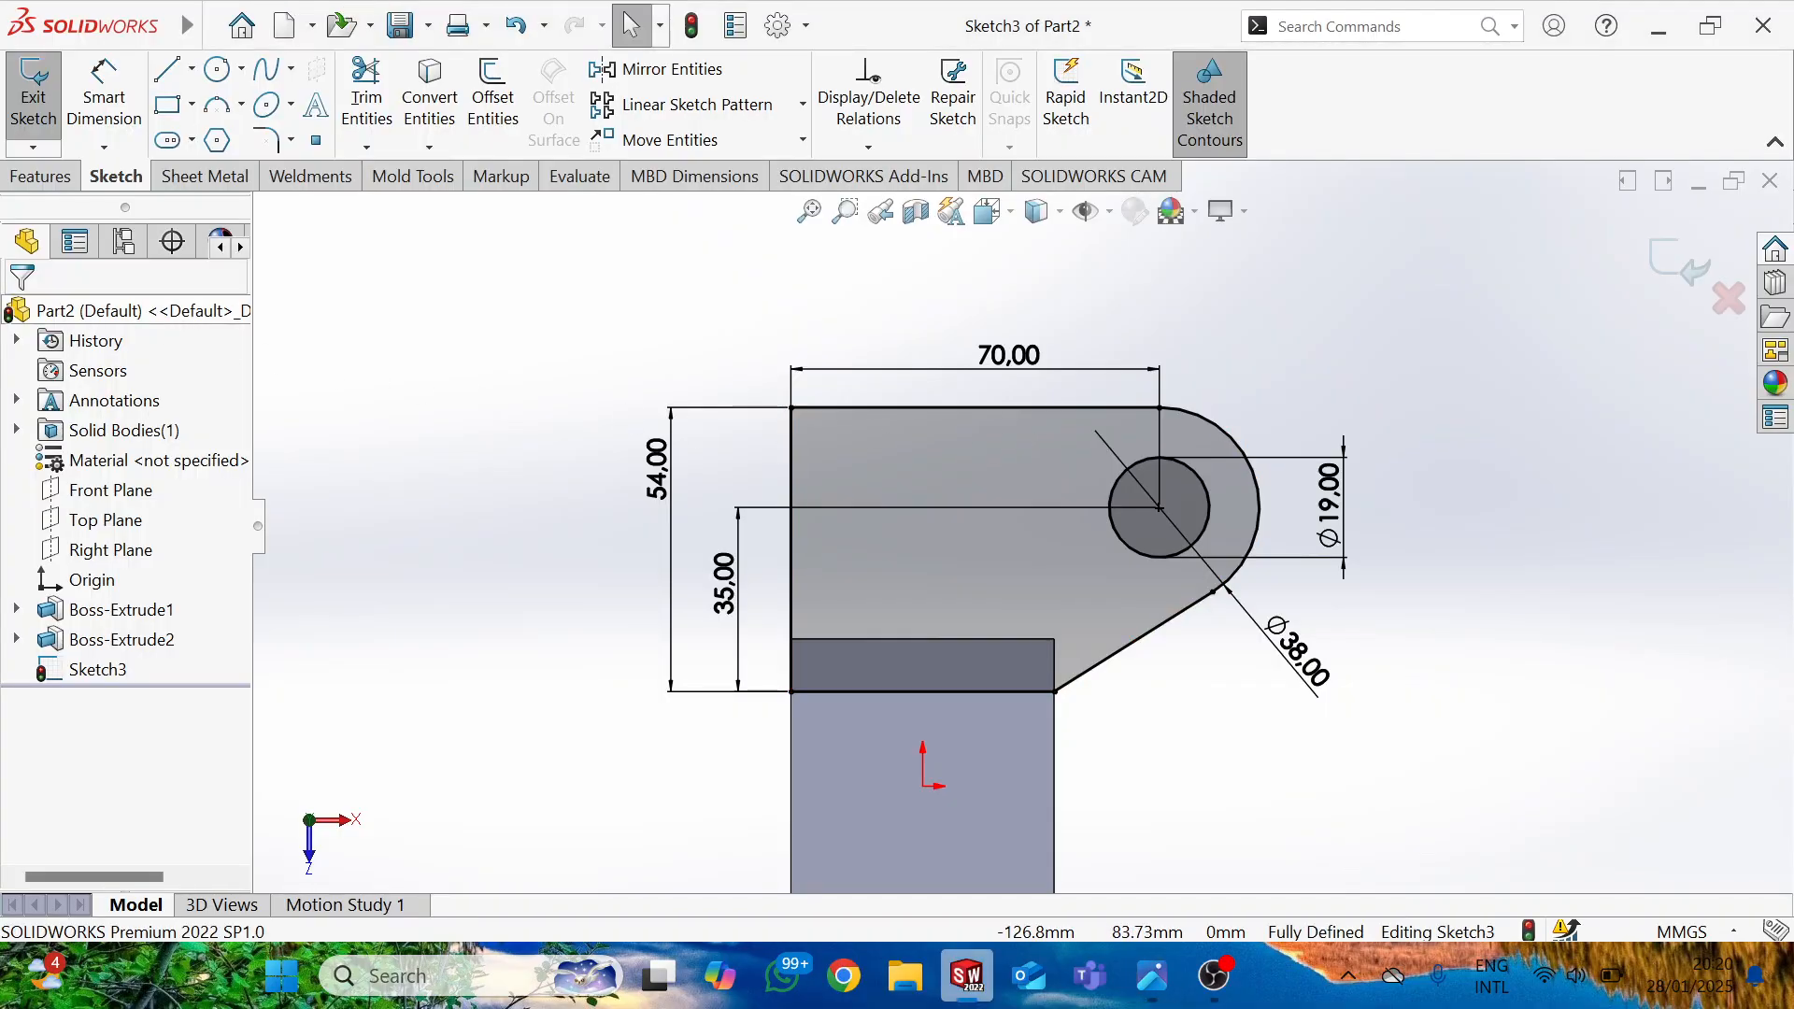
click(39, 176)
click(31, 124)
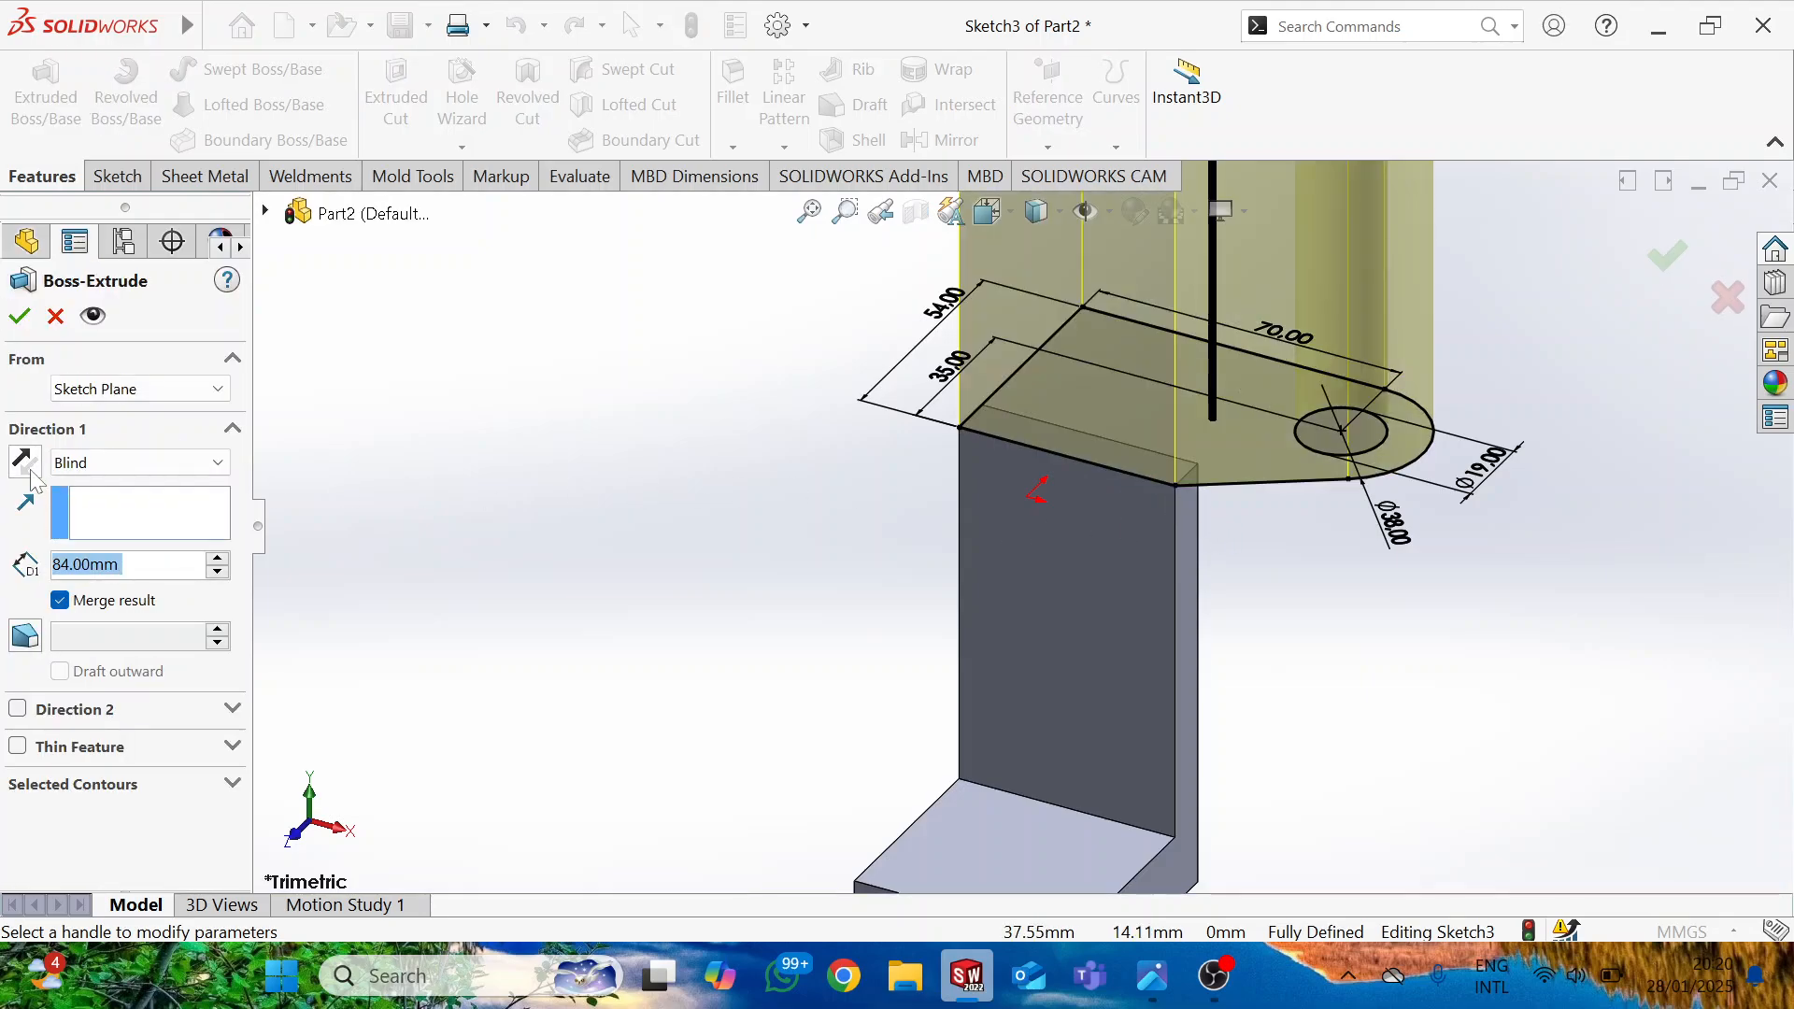
click(23, 461)
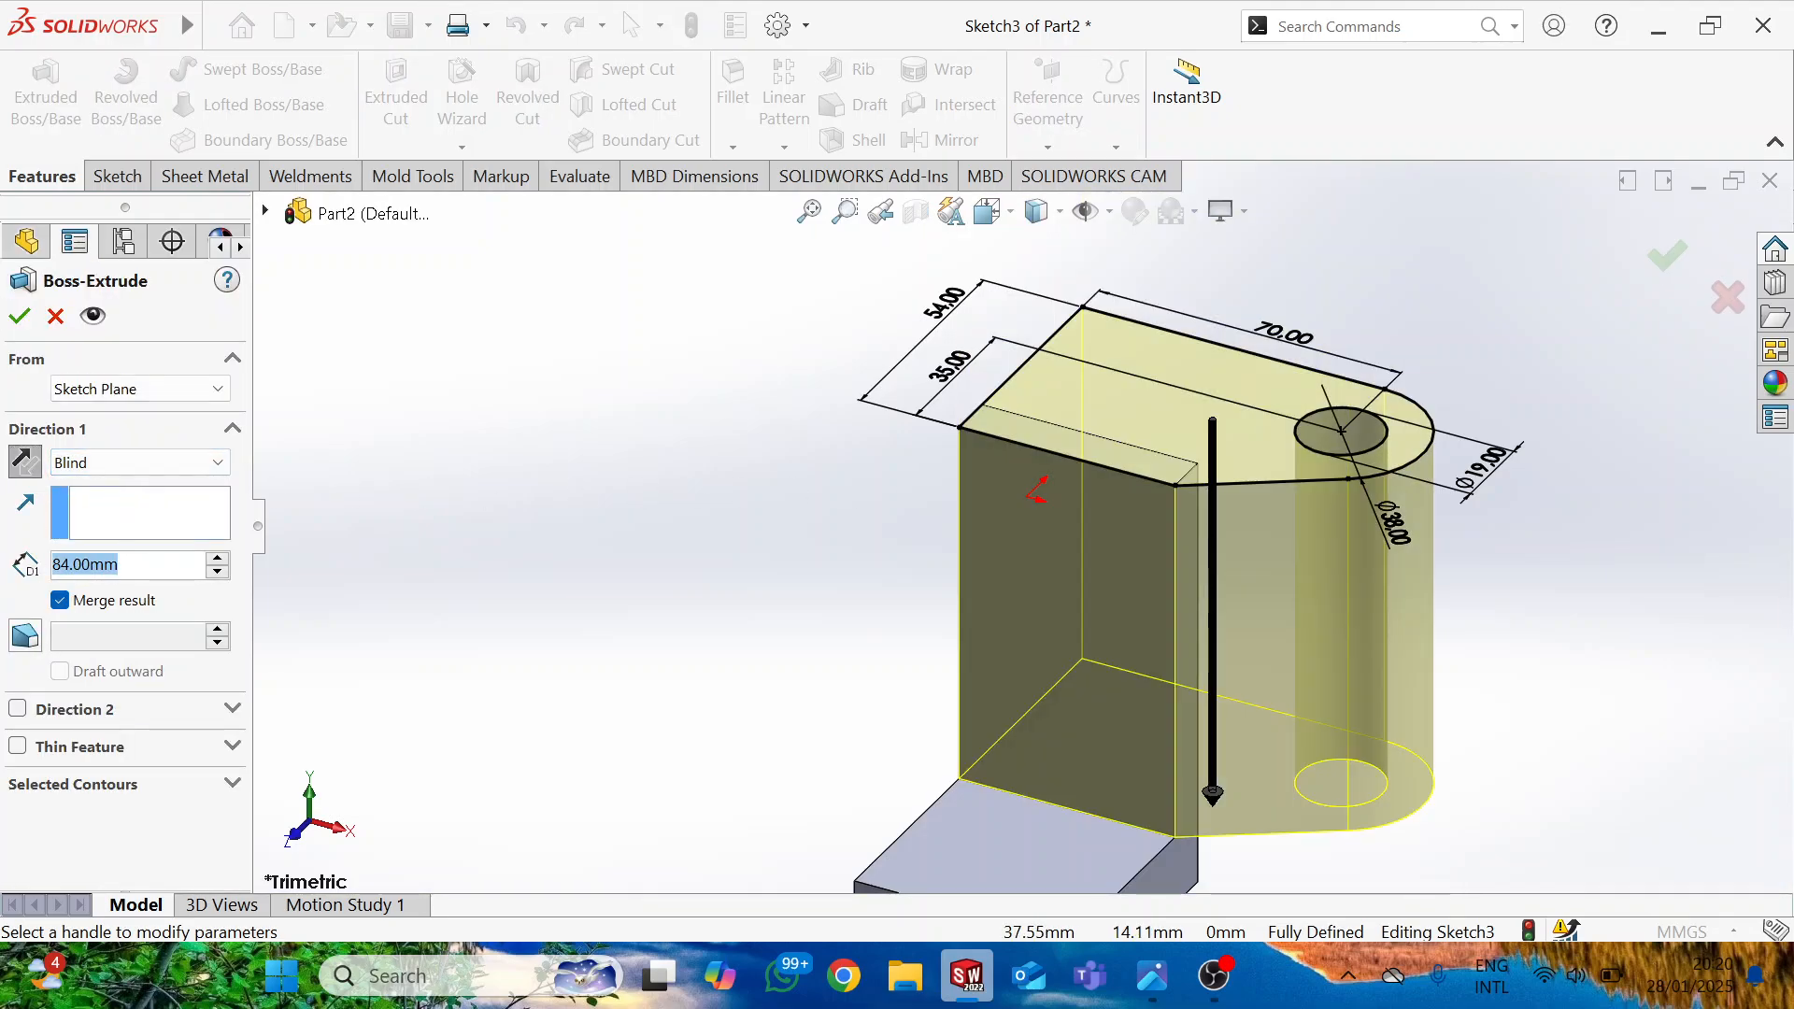
text(13)
key(Return)
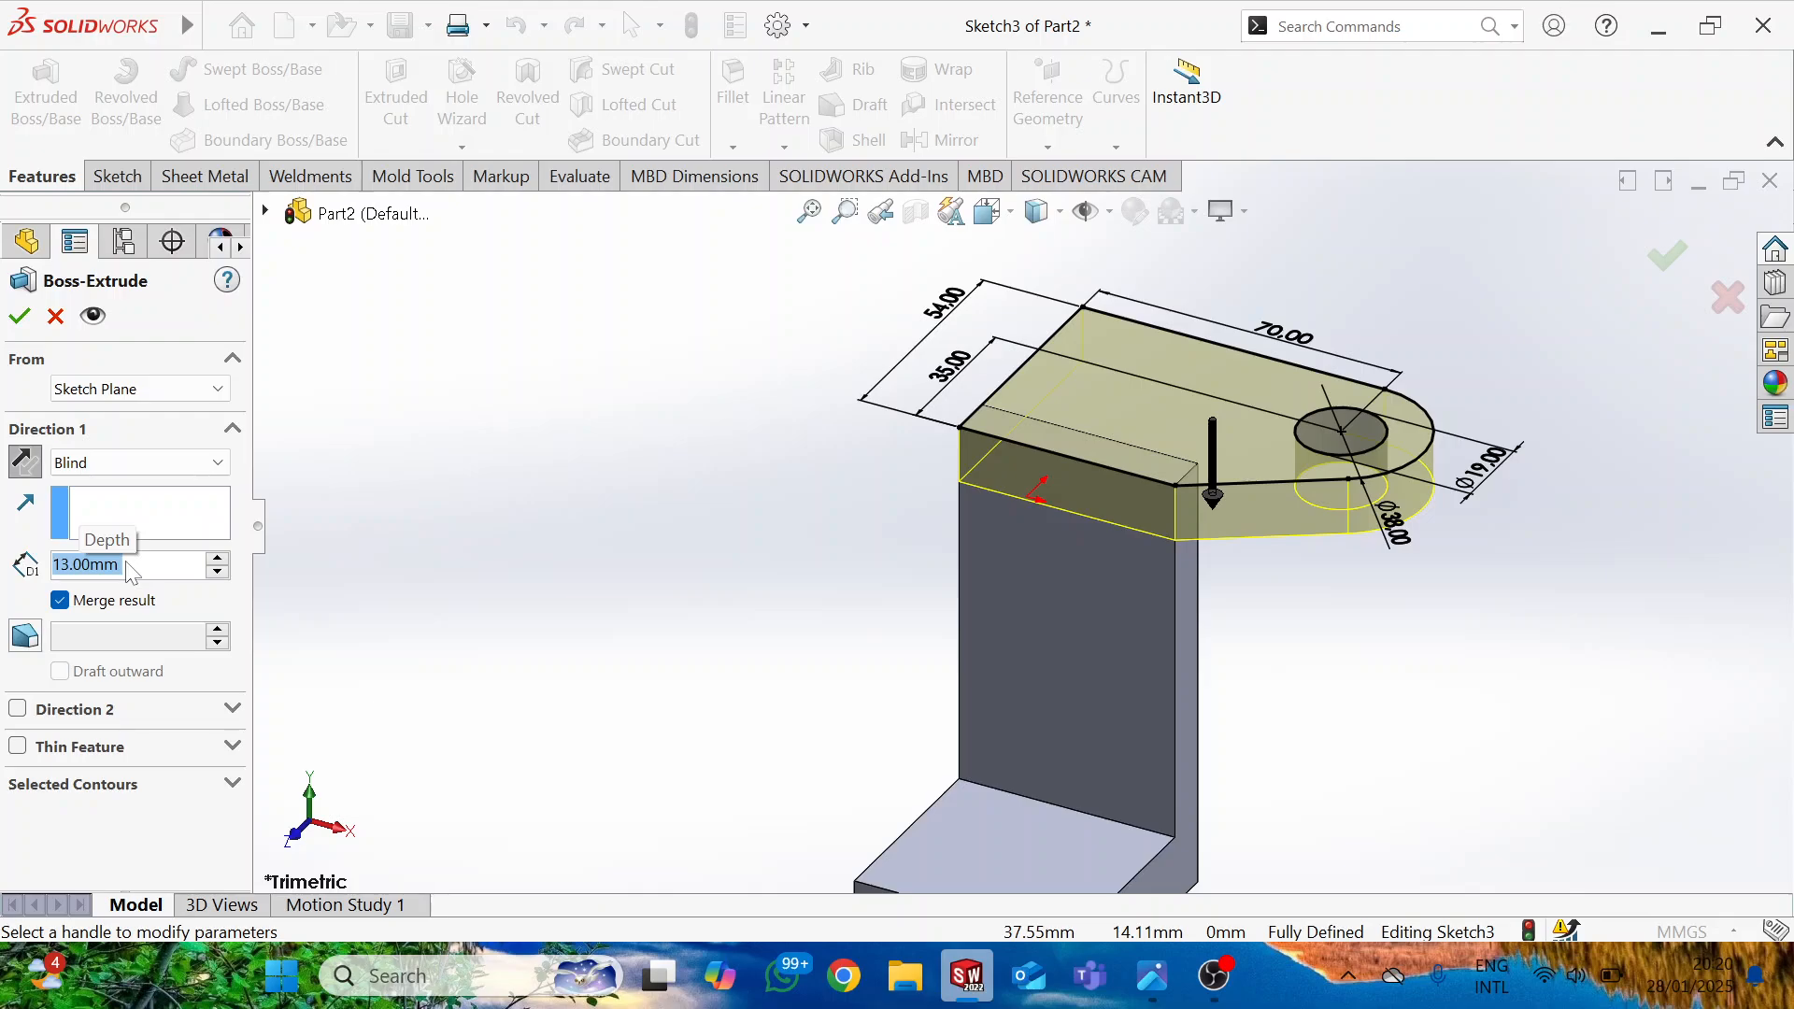
click(20, 318)
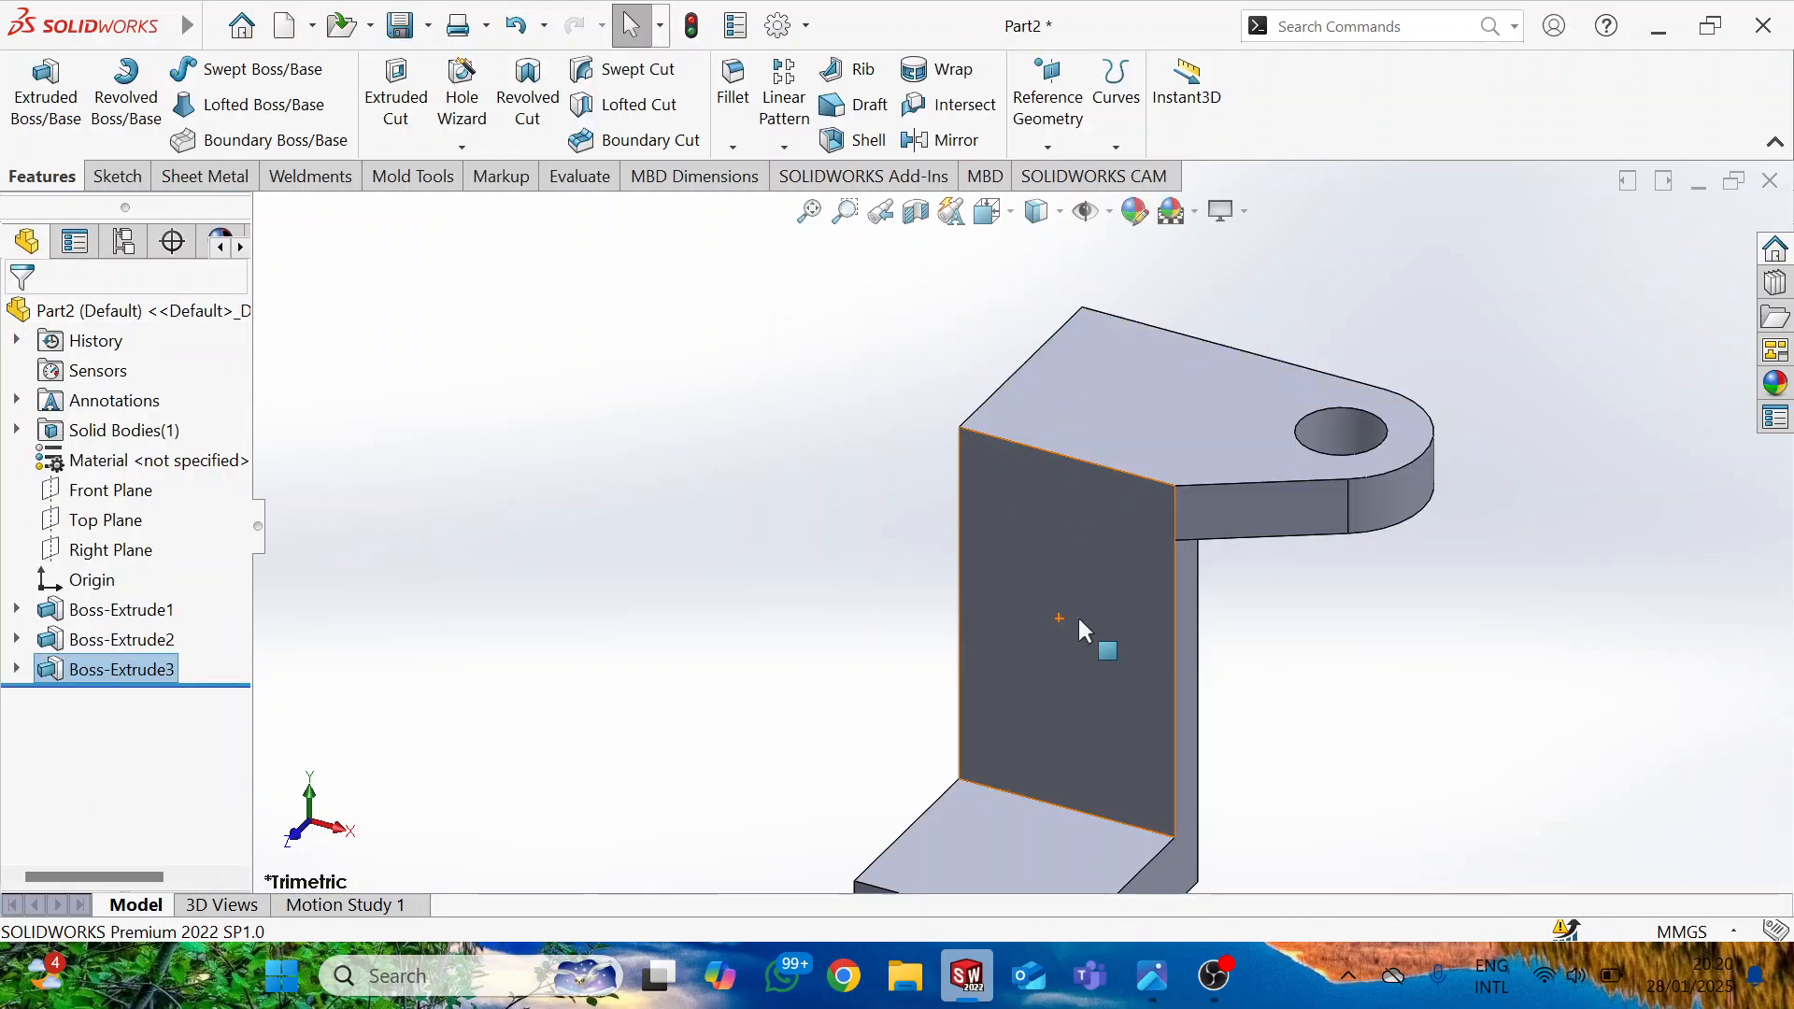
Check the sloping rib on the reference drawing and start a sketch on the Right Plane.
middle_drag(1218, 522, 1149, 570)
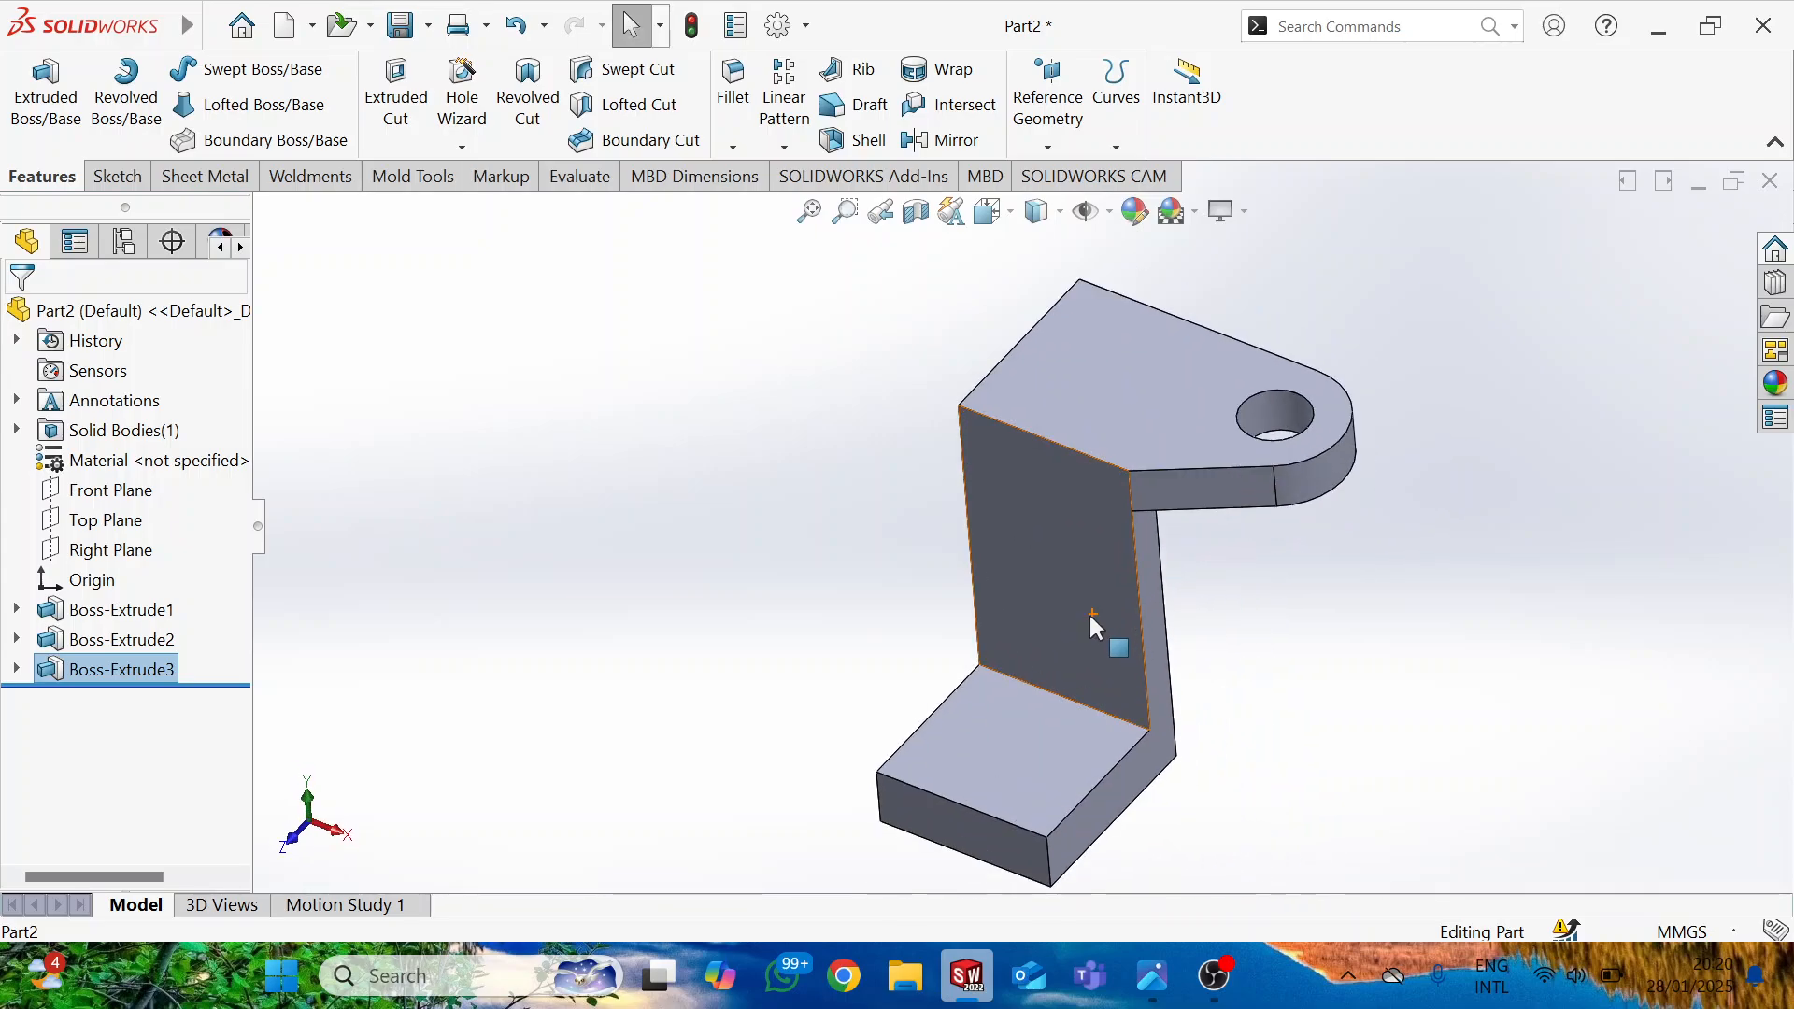
key(alt+Tab)
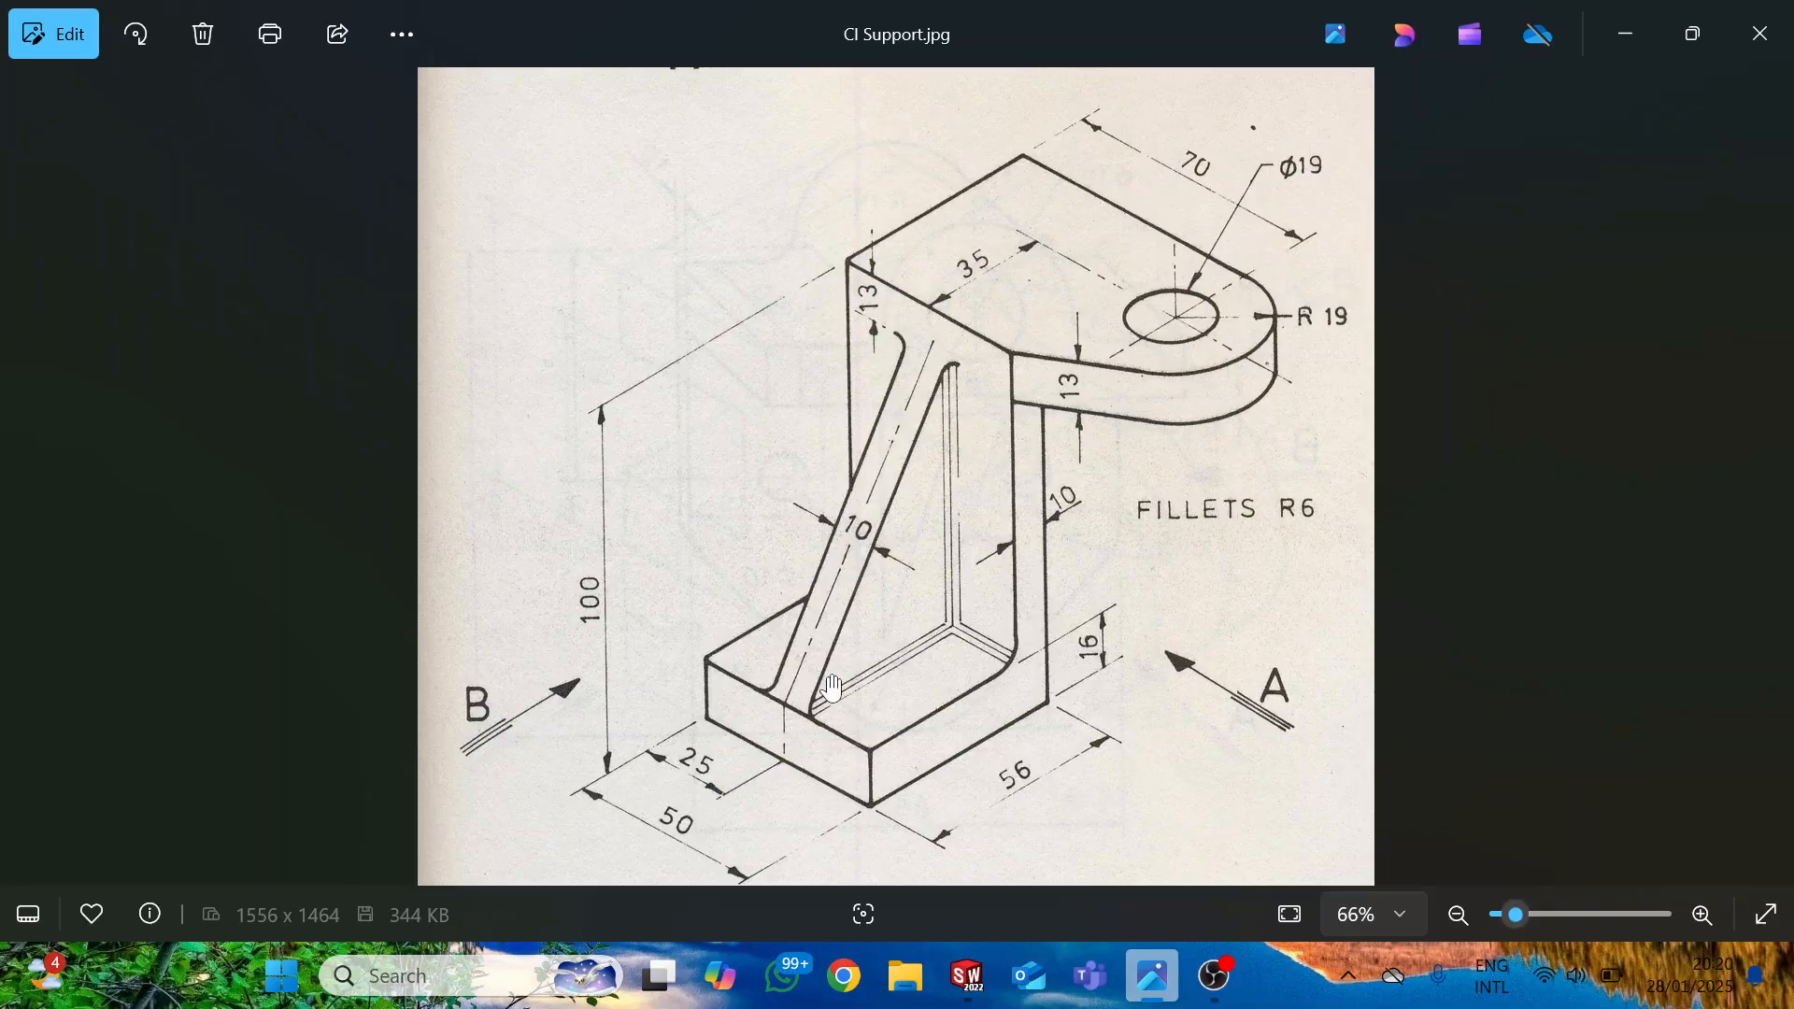
key(alt+Tab)
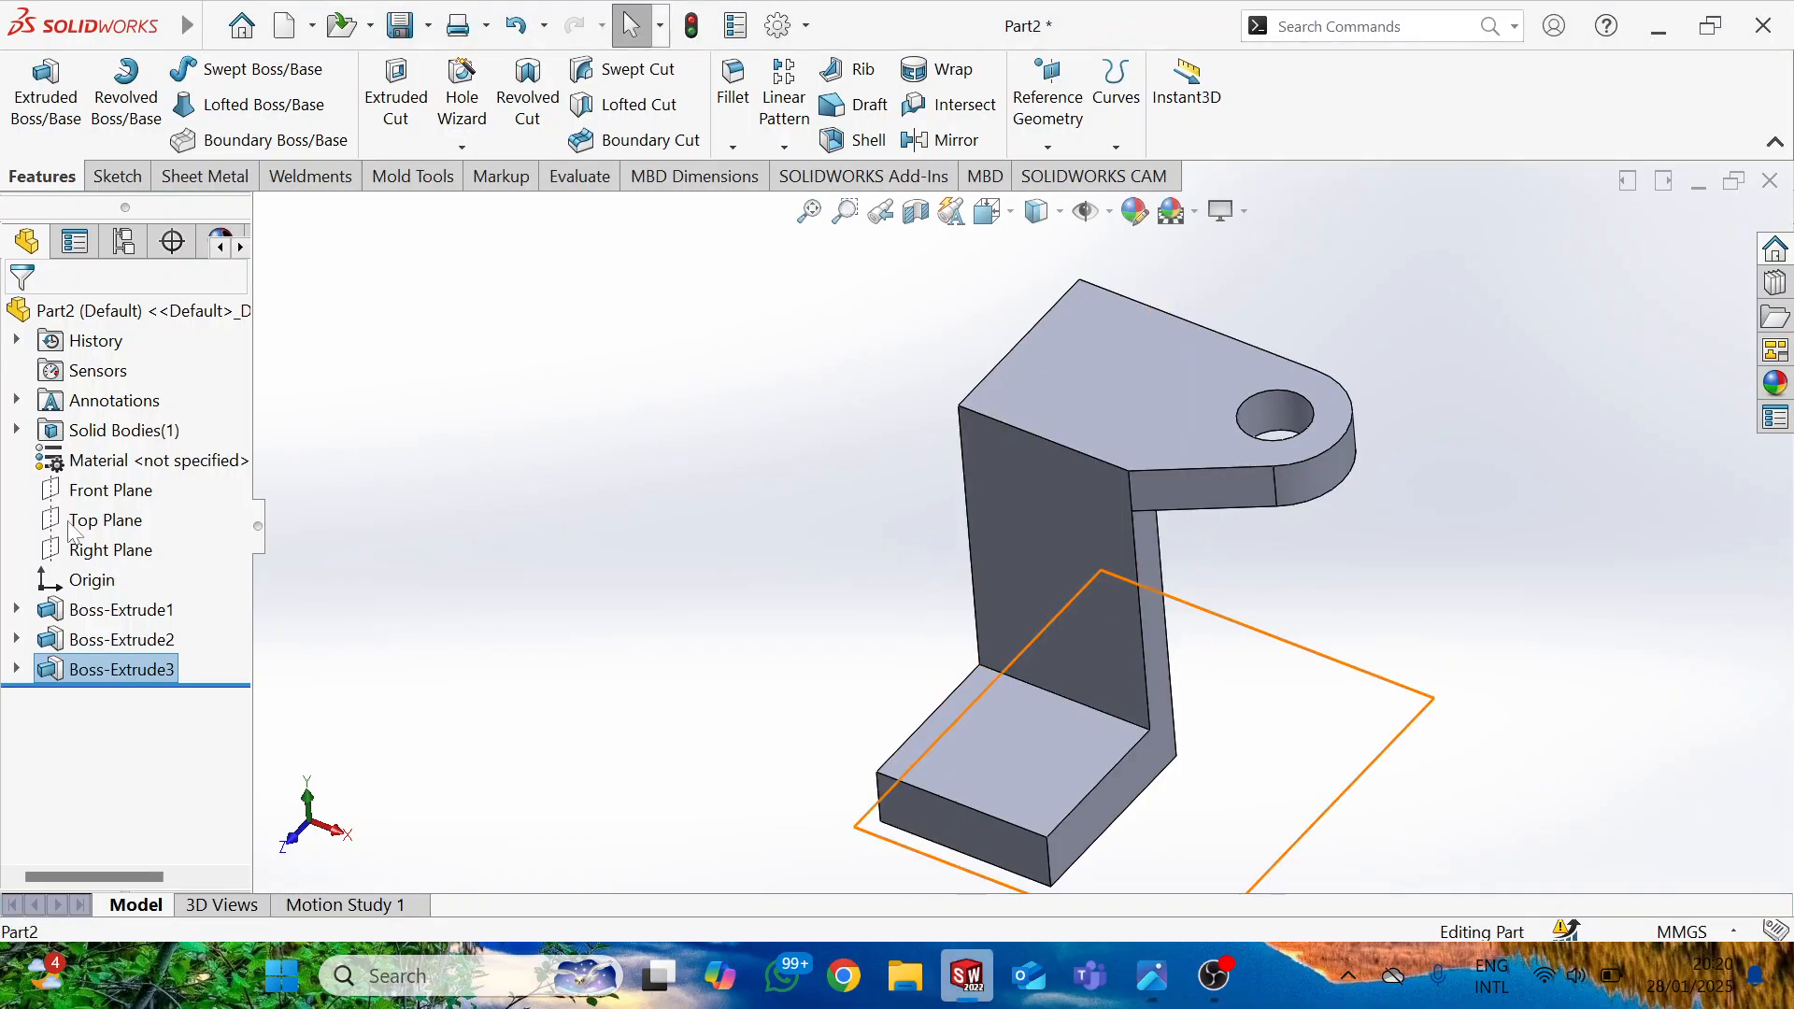
right_click(98, 550)
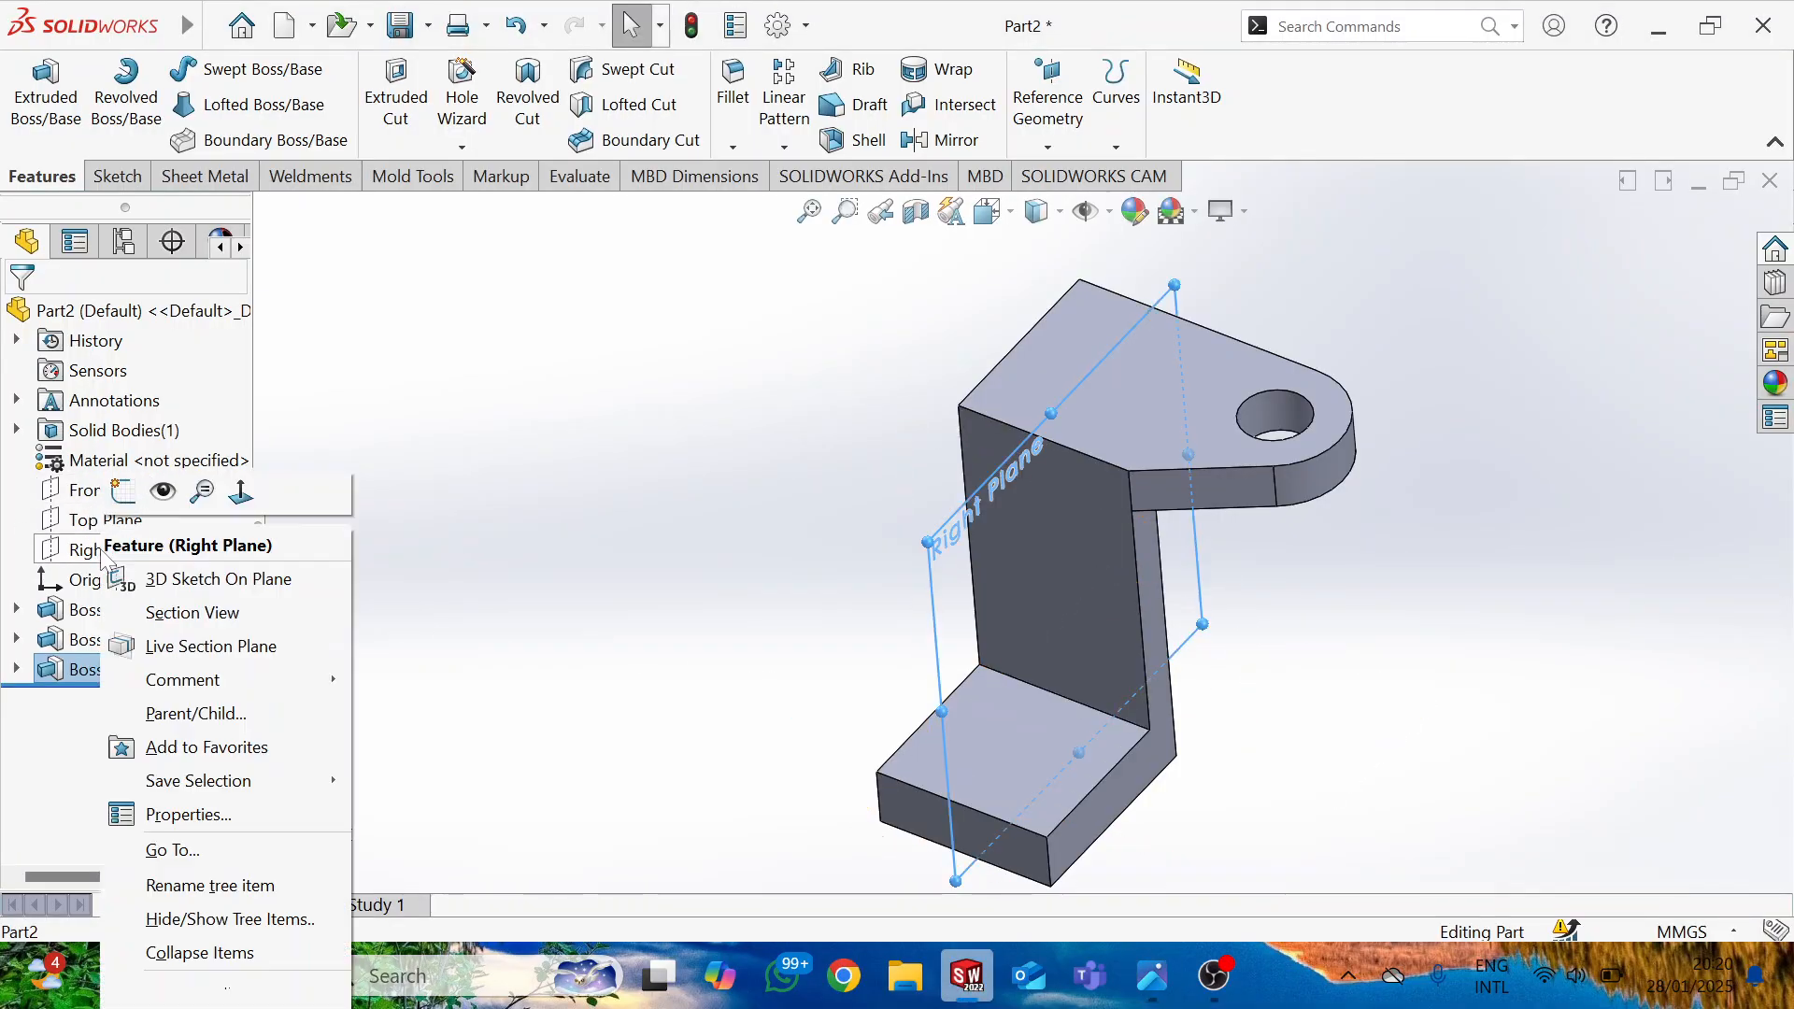
click(122, 496)
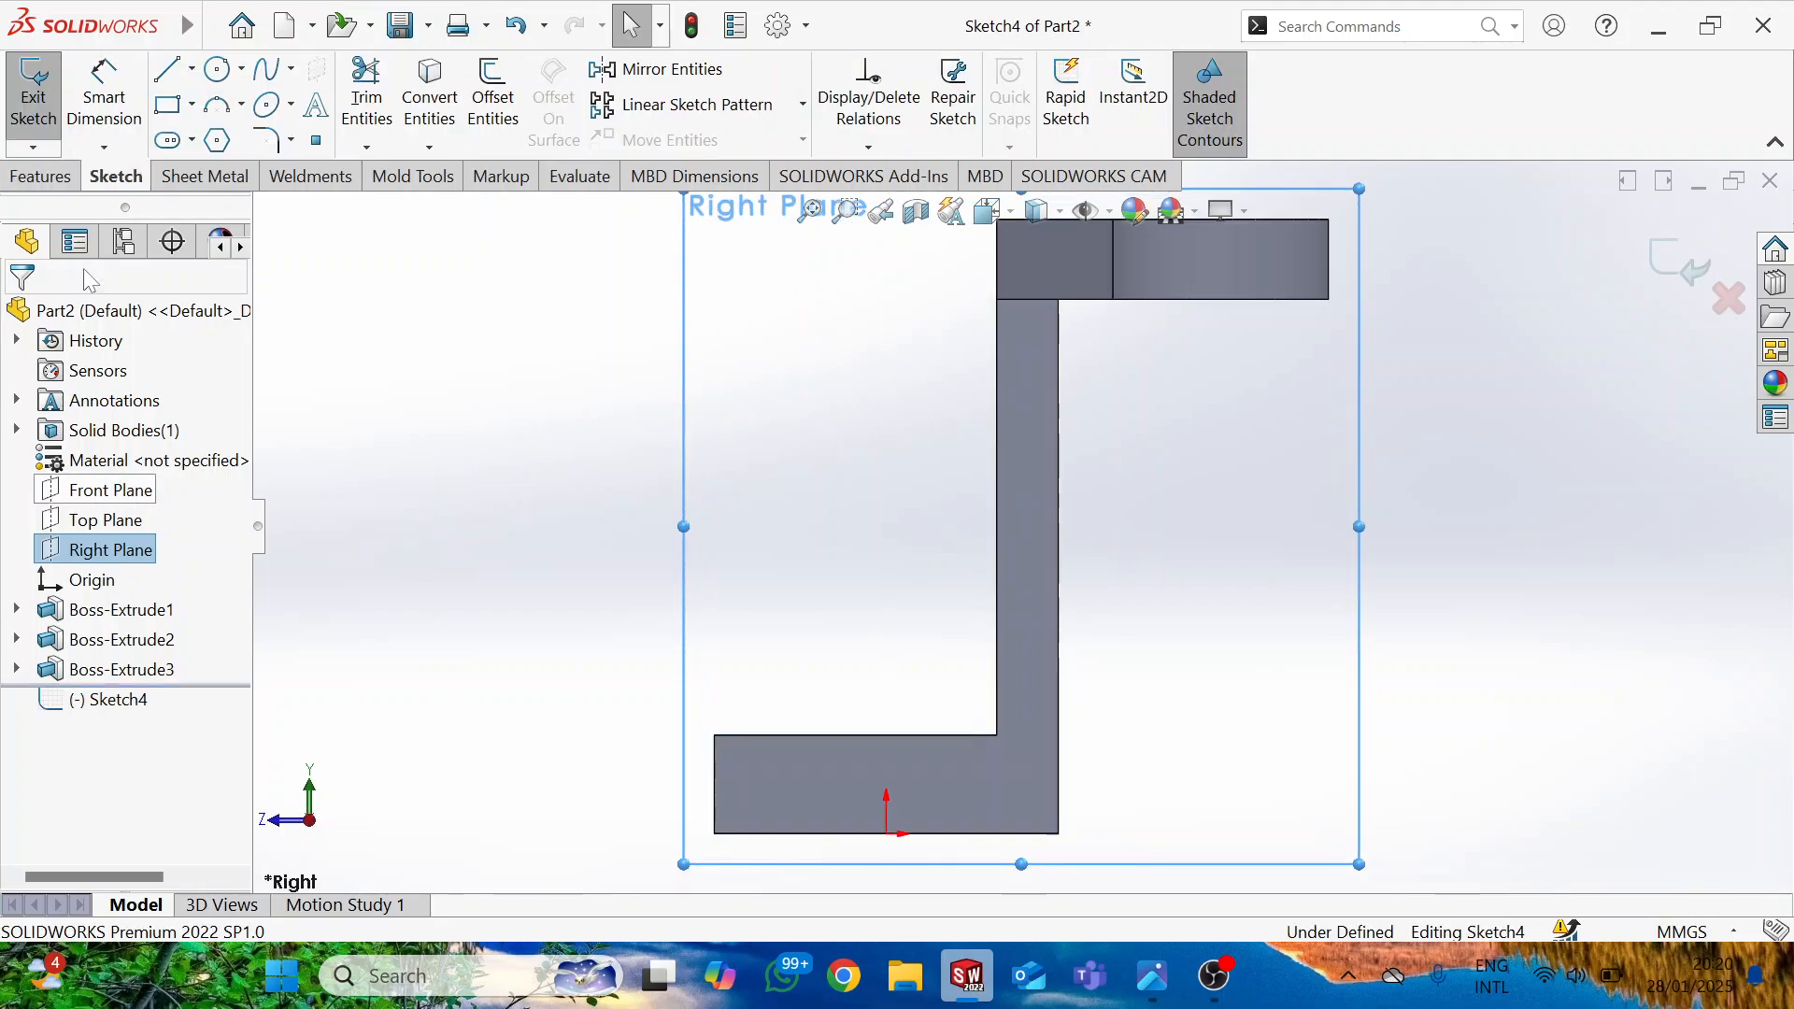
Draw the rib's sloping line from the wall's front edge, about 22 mm below the plate's top, to the base's front upper corner, checking the drawing.
key(l)
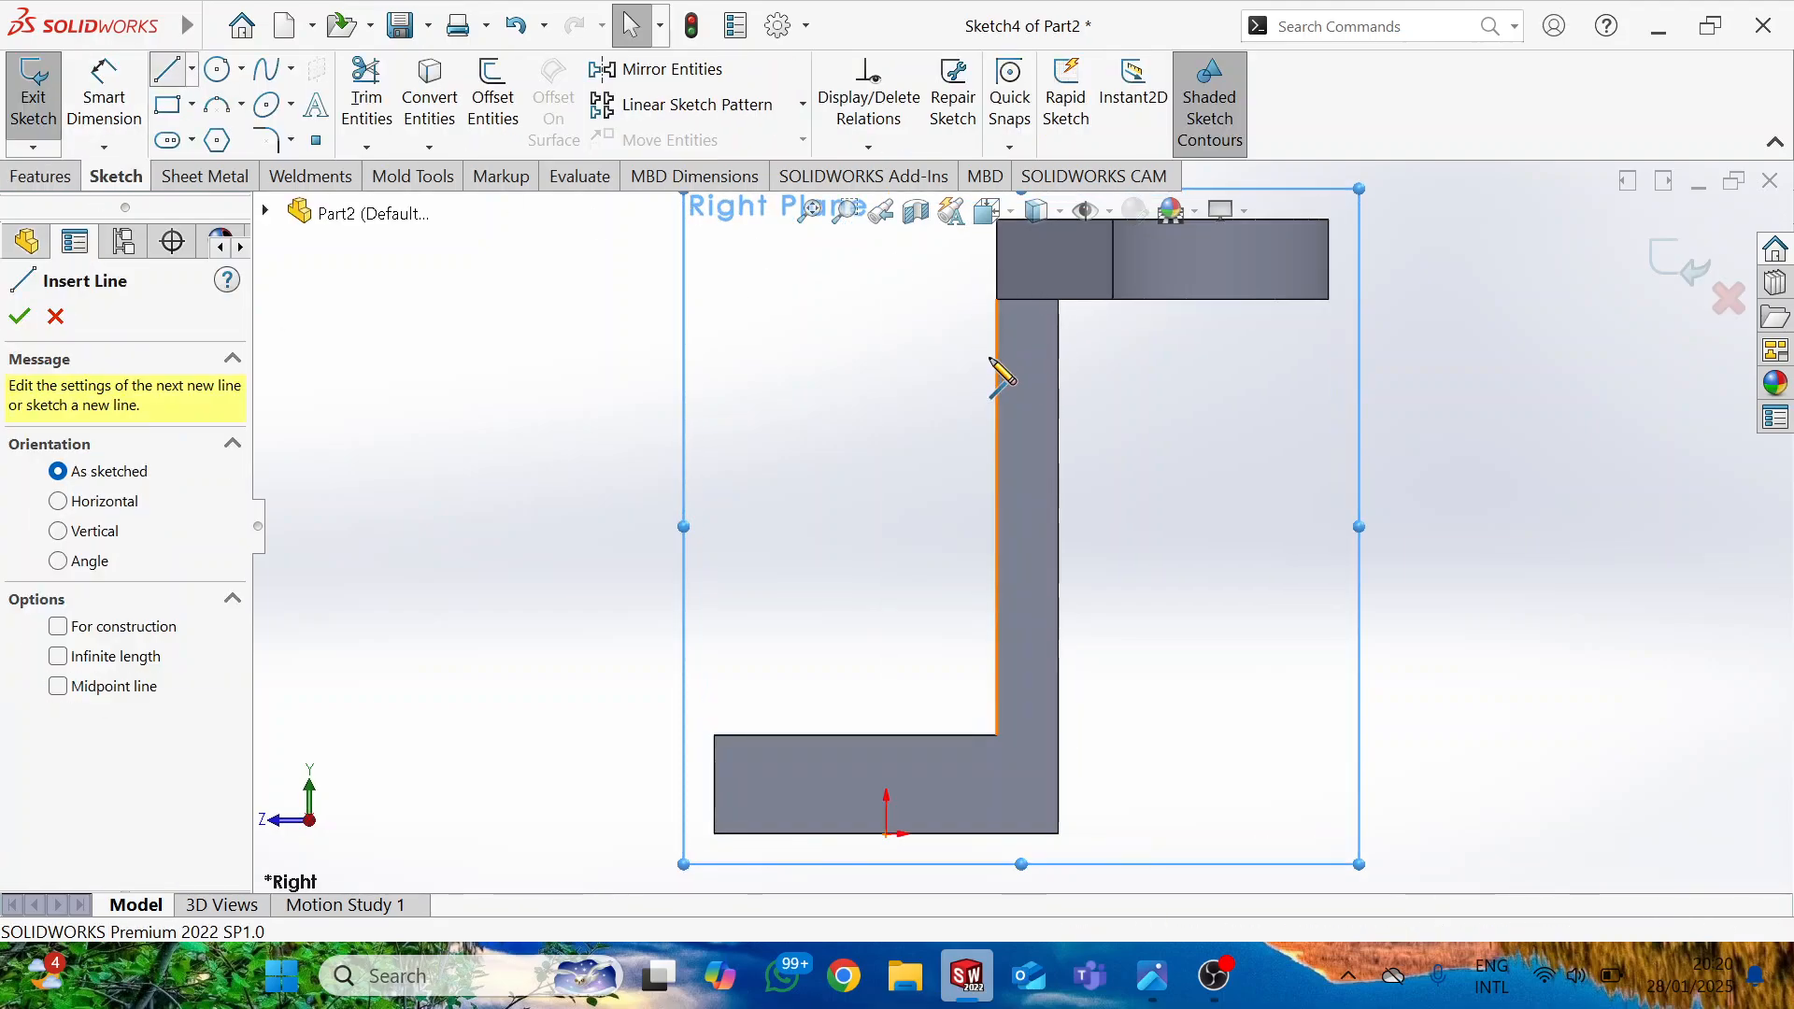
click(996, 516)
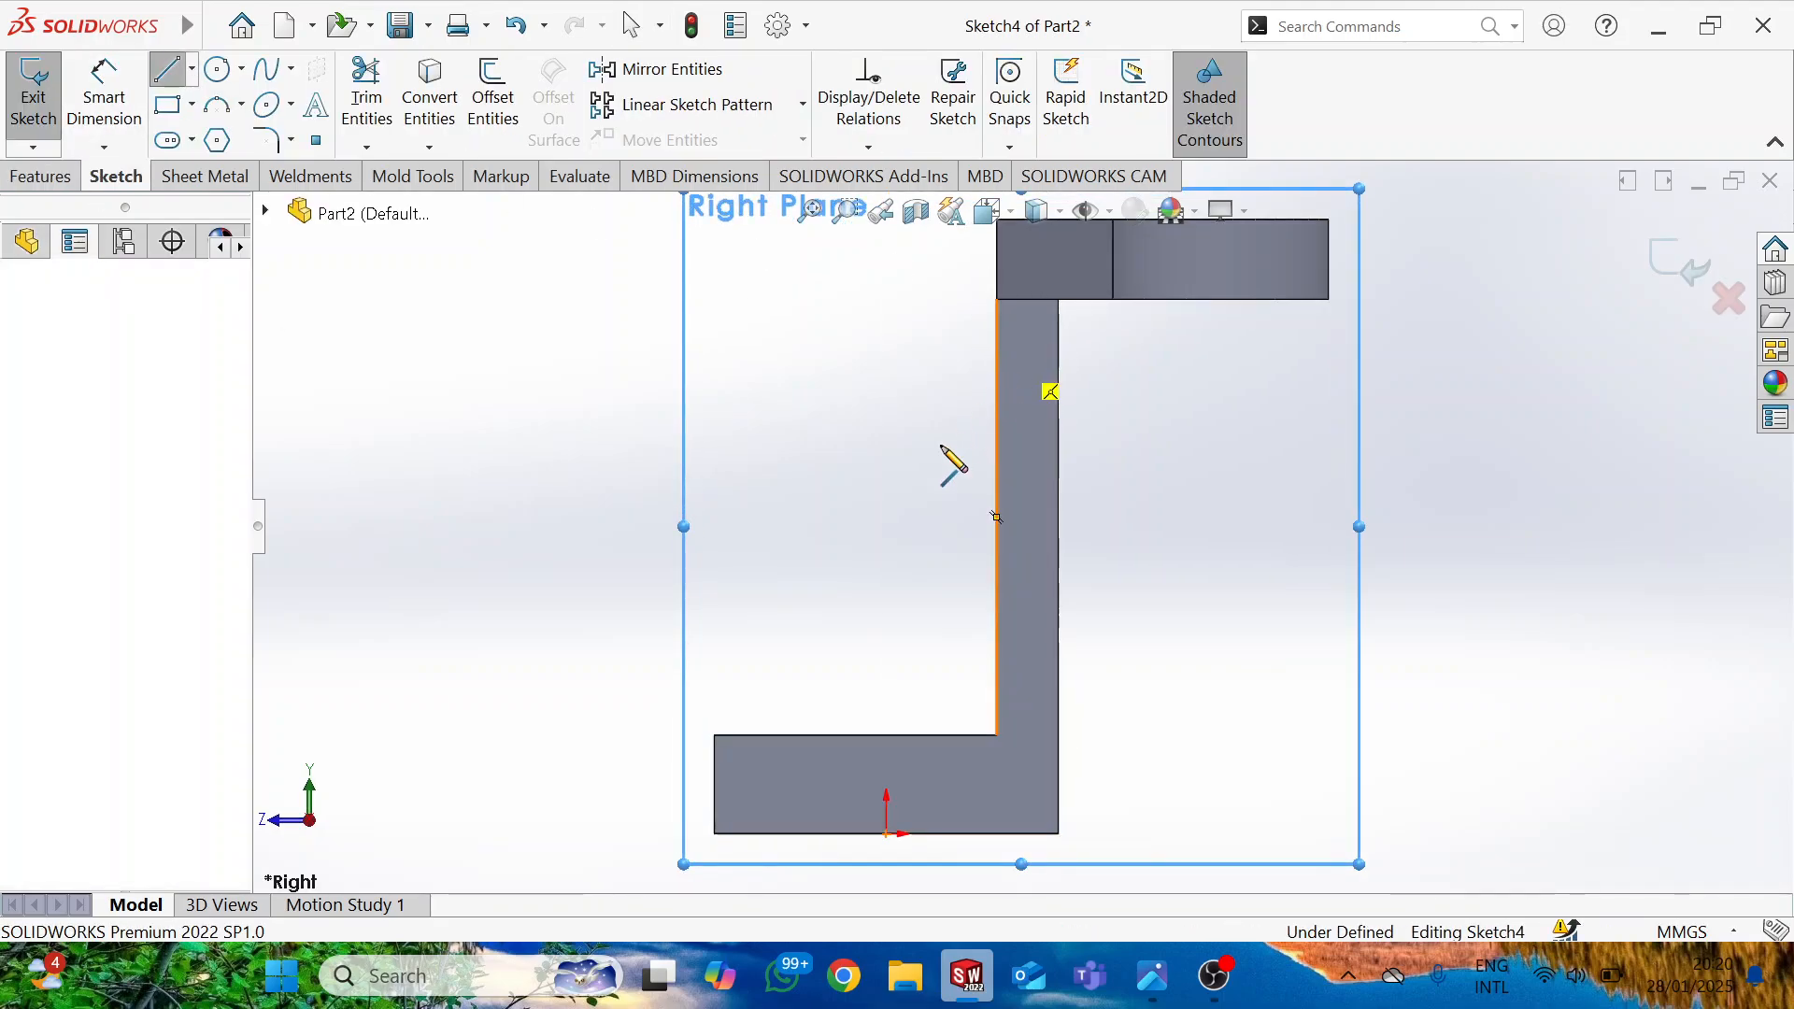
click(718, 735)
key(alt+Tab)
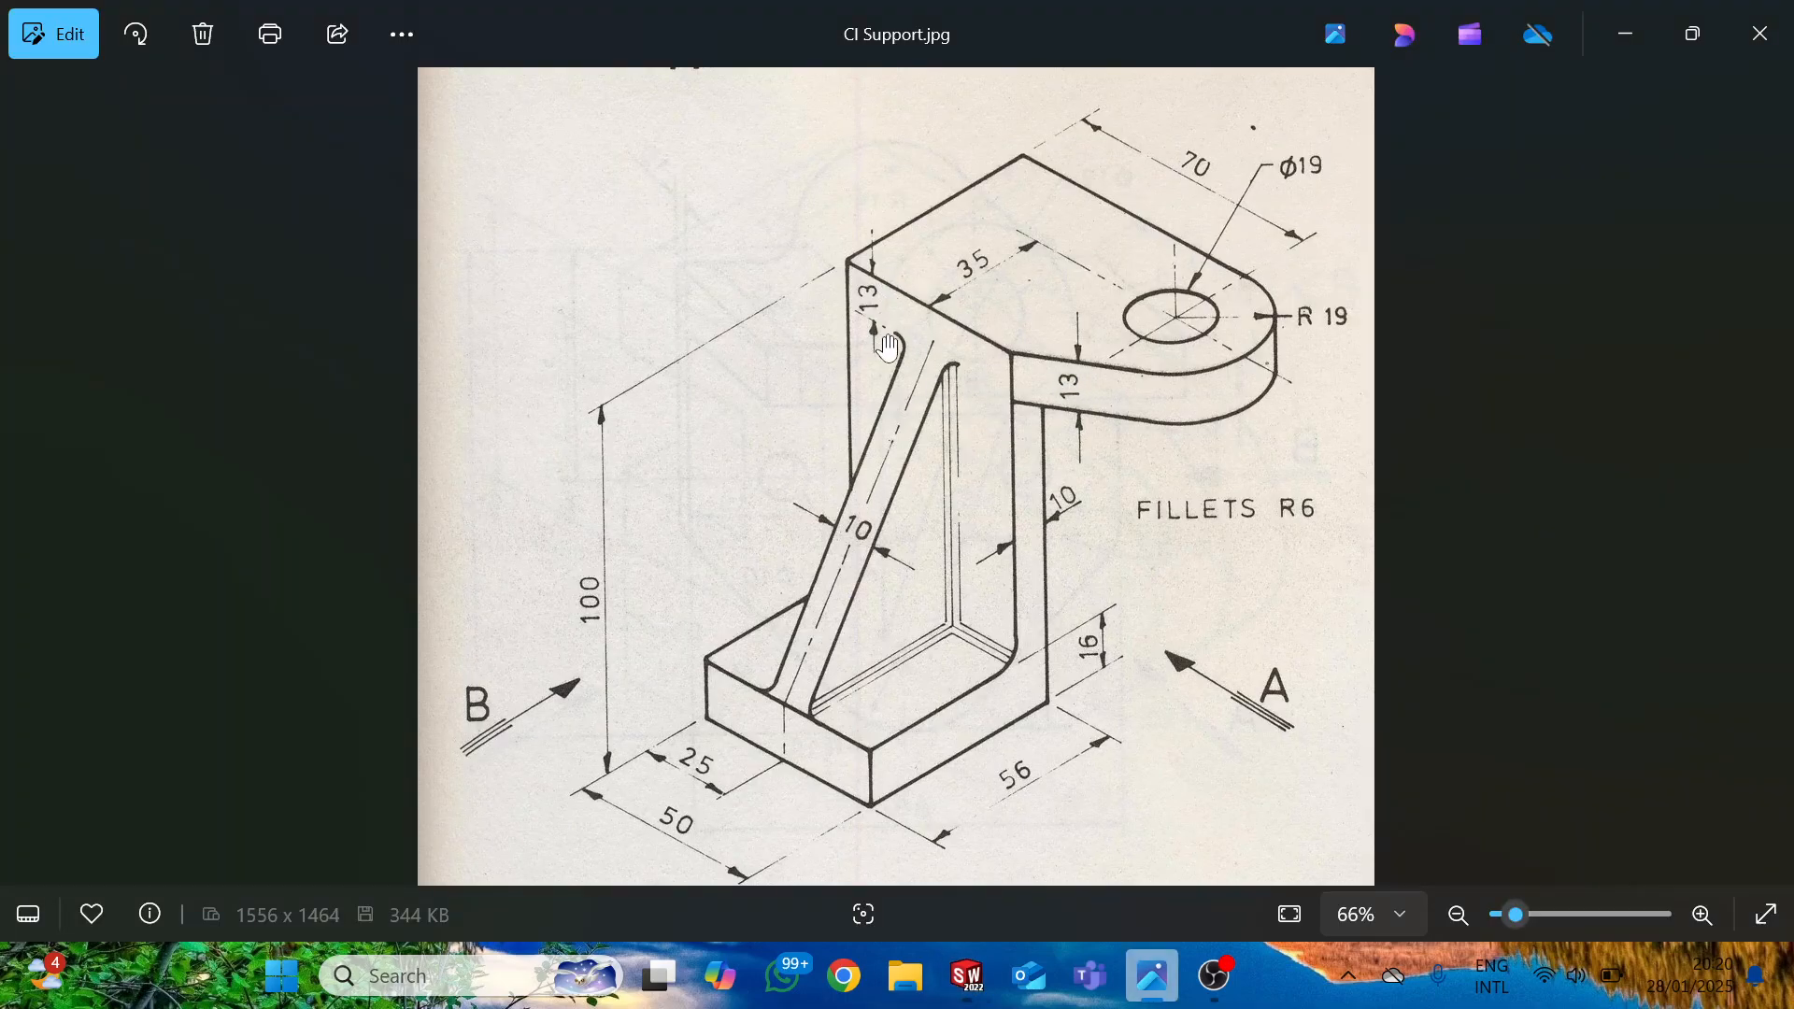
key(alt+Tab)
key(Escape)
Dimension the sloping line's upper end 13 mm below the top plate's upper edge.
click(106, 103)
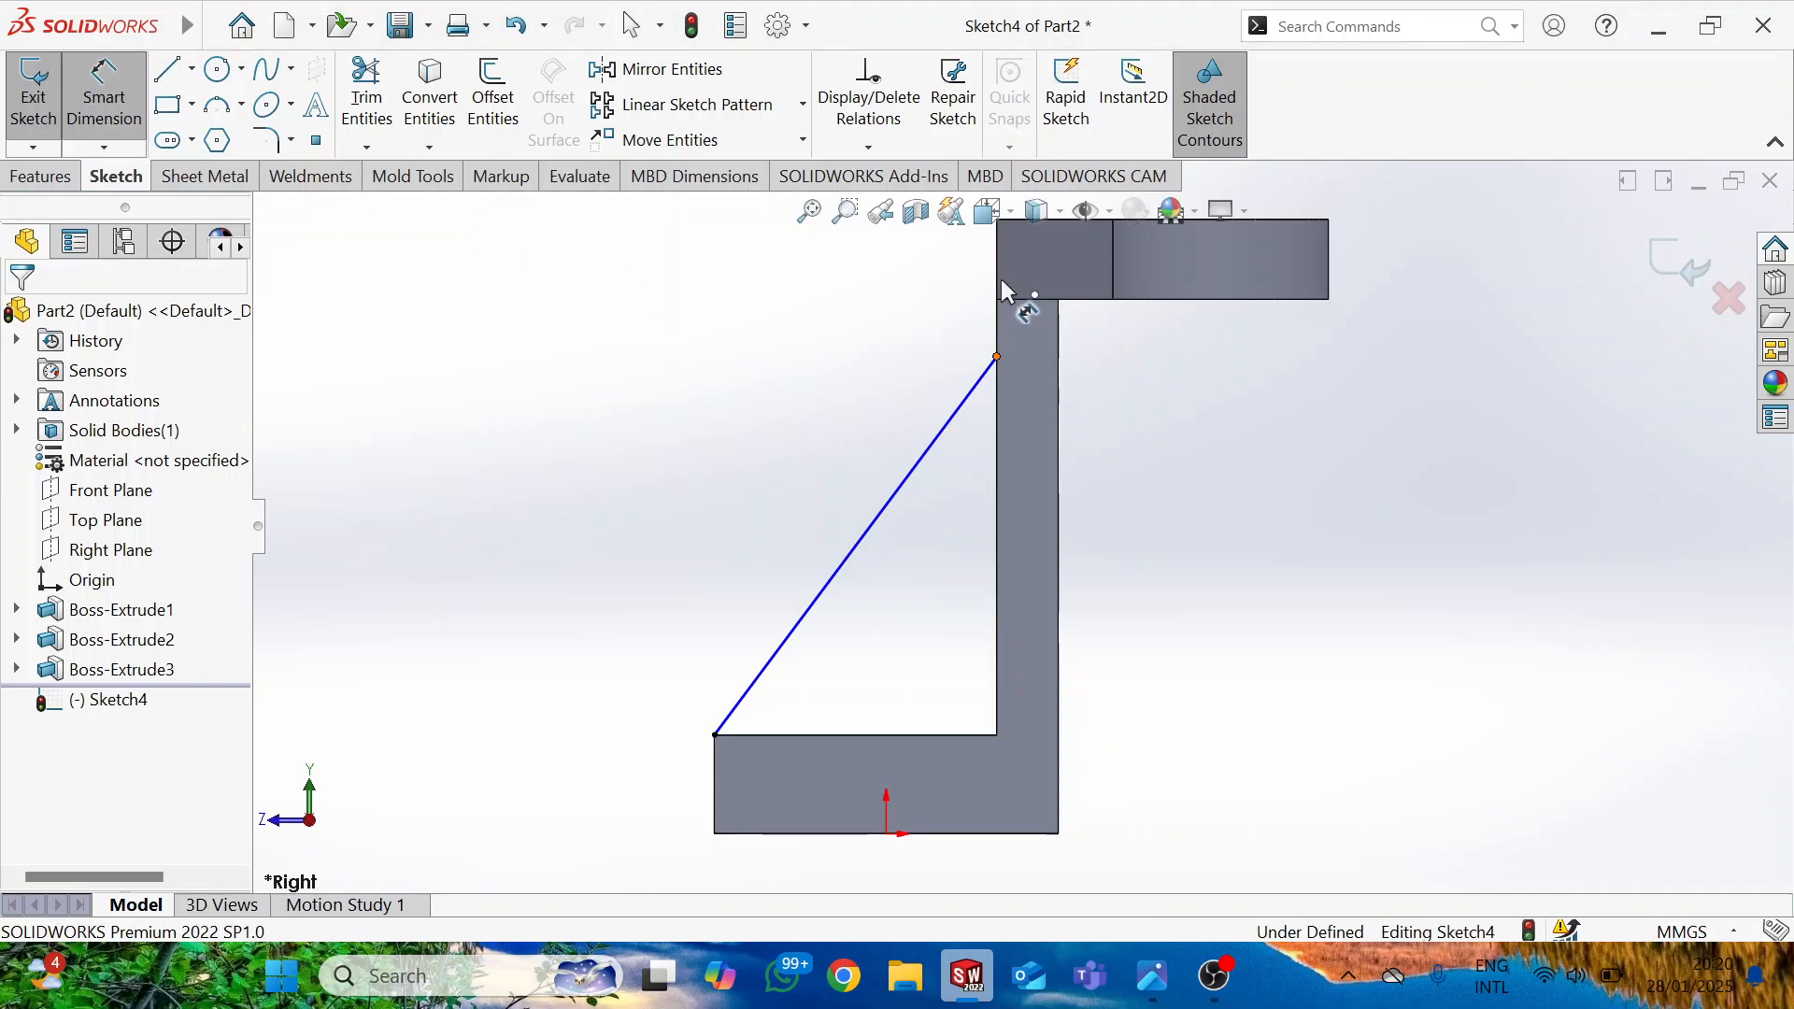
click(997, 356)
scroll(1009, 295, up, 3)
click(1021, 355)
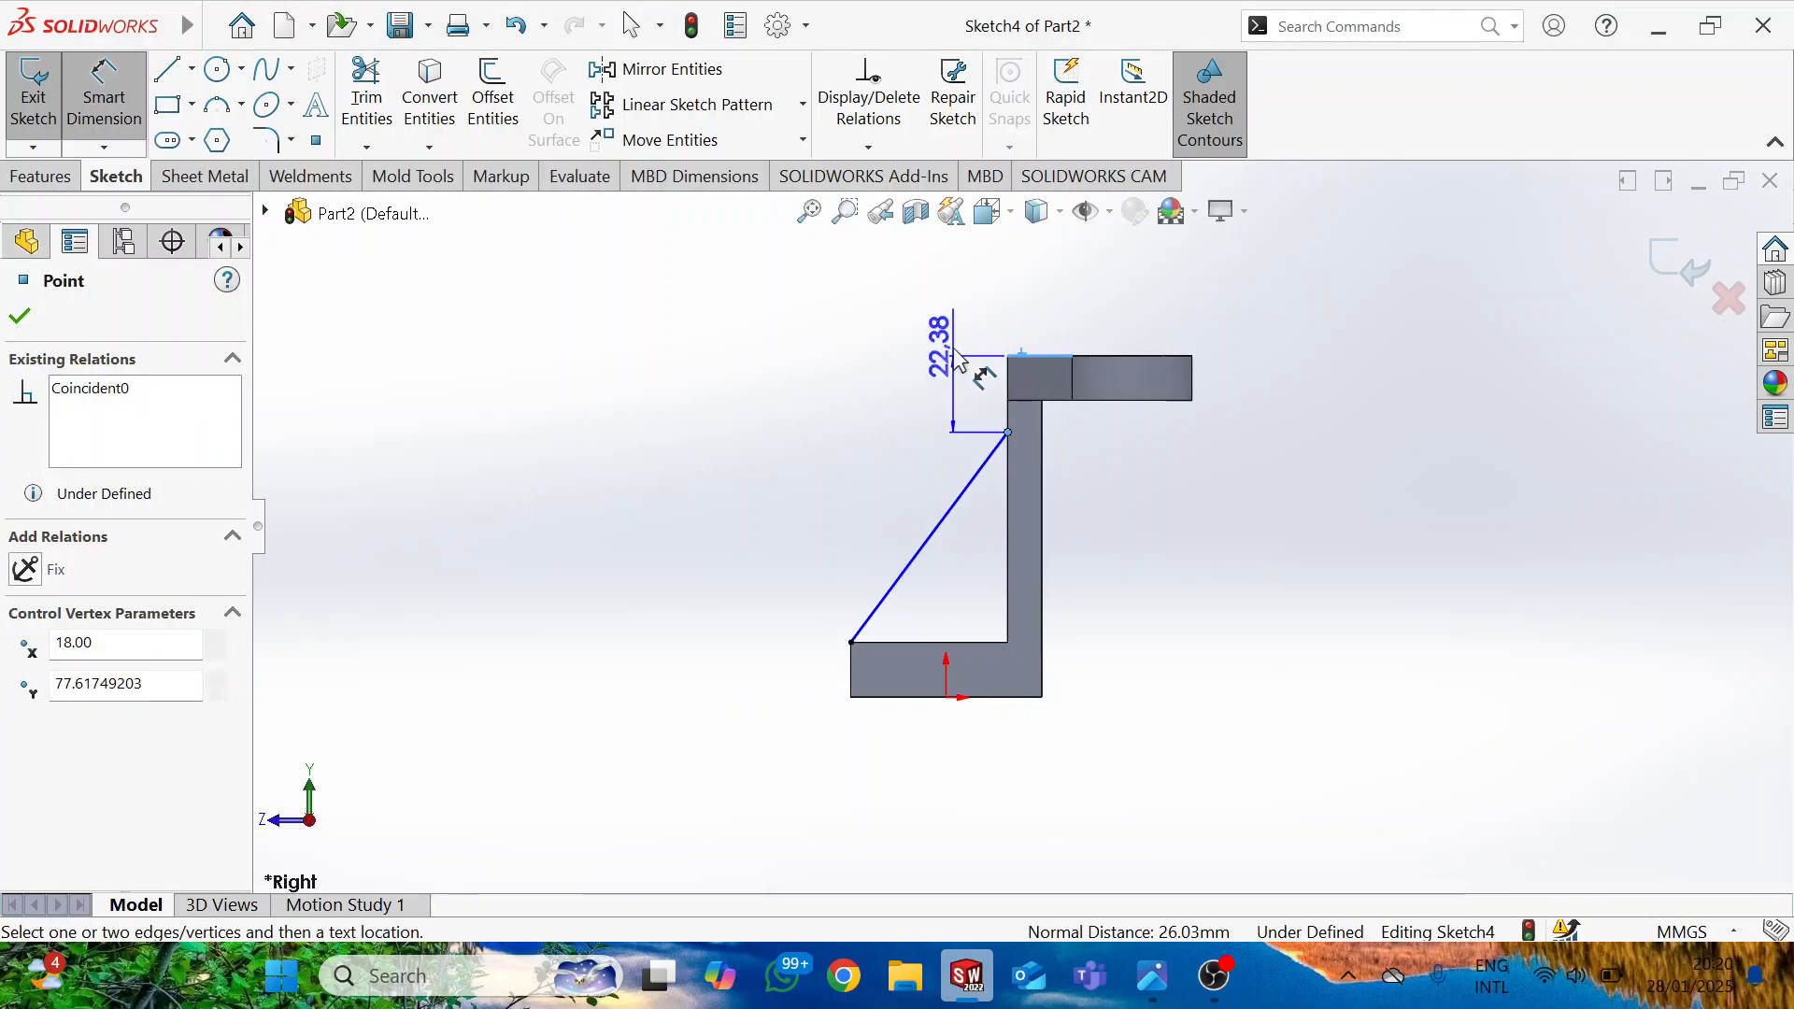
click(953, 348)
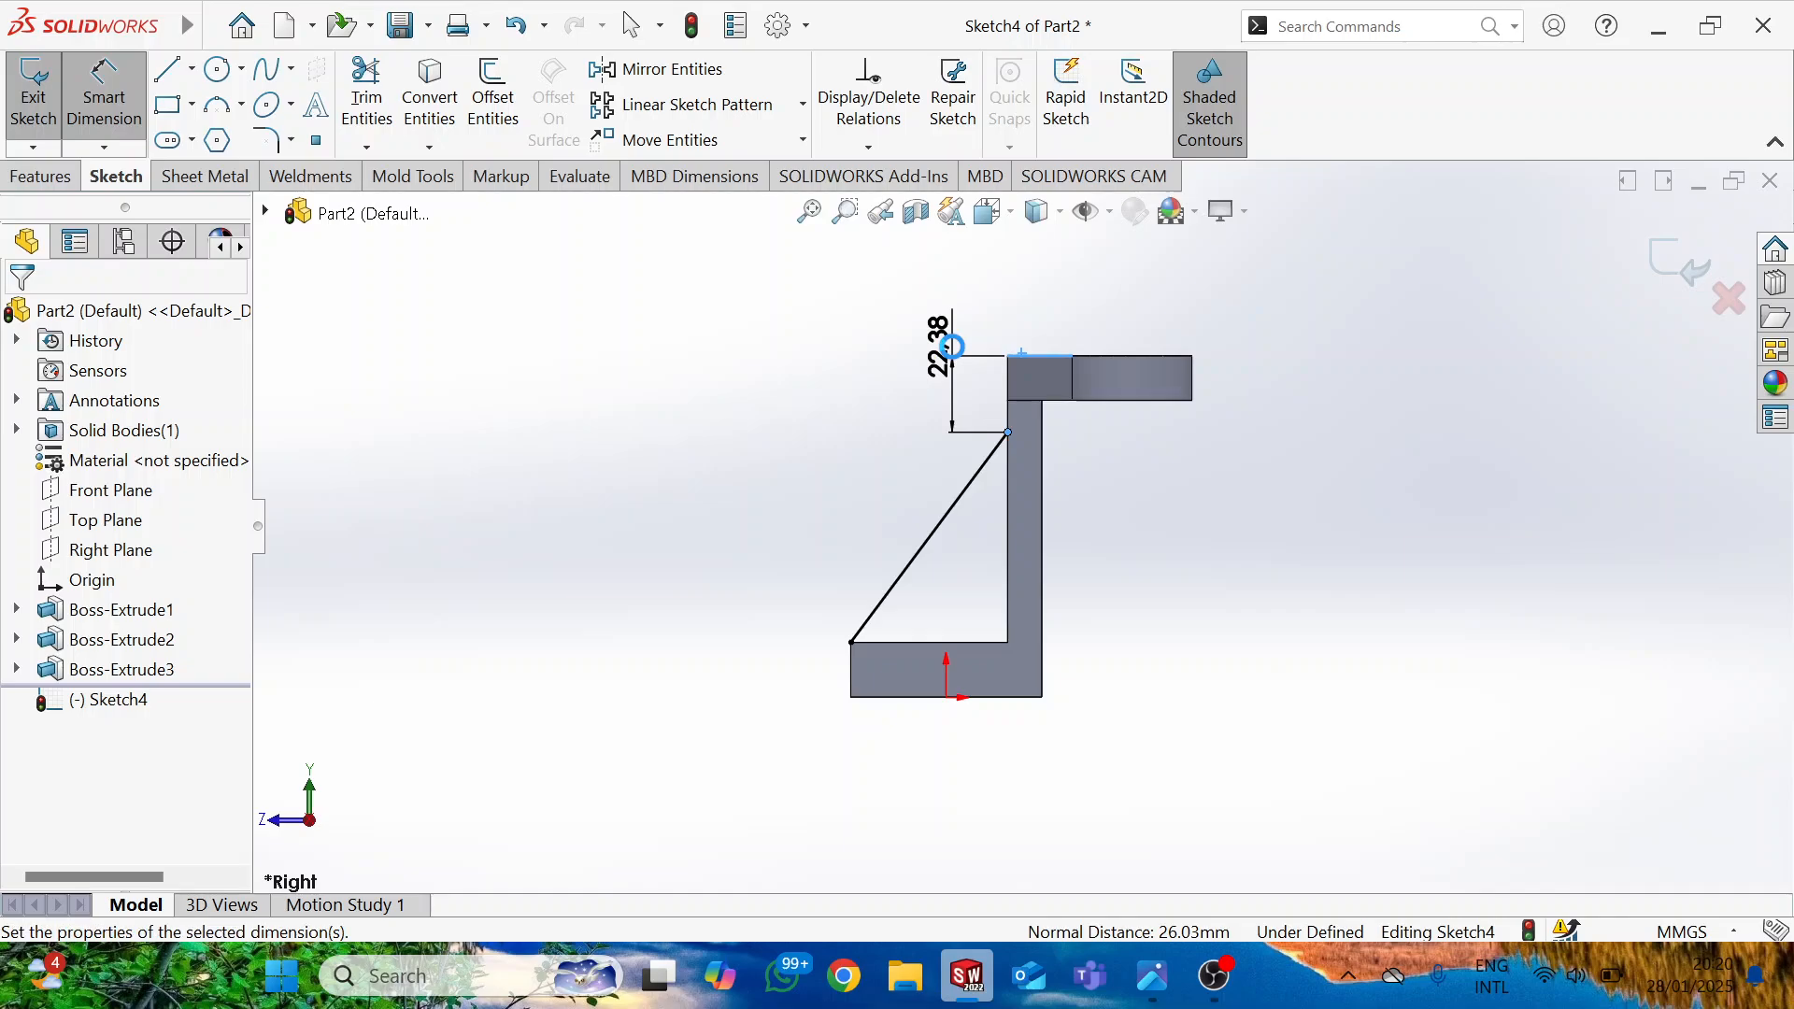
text(13)
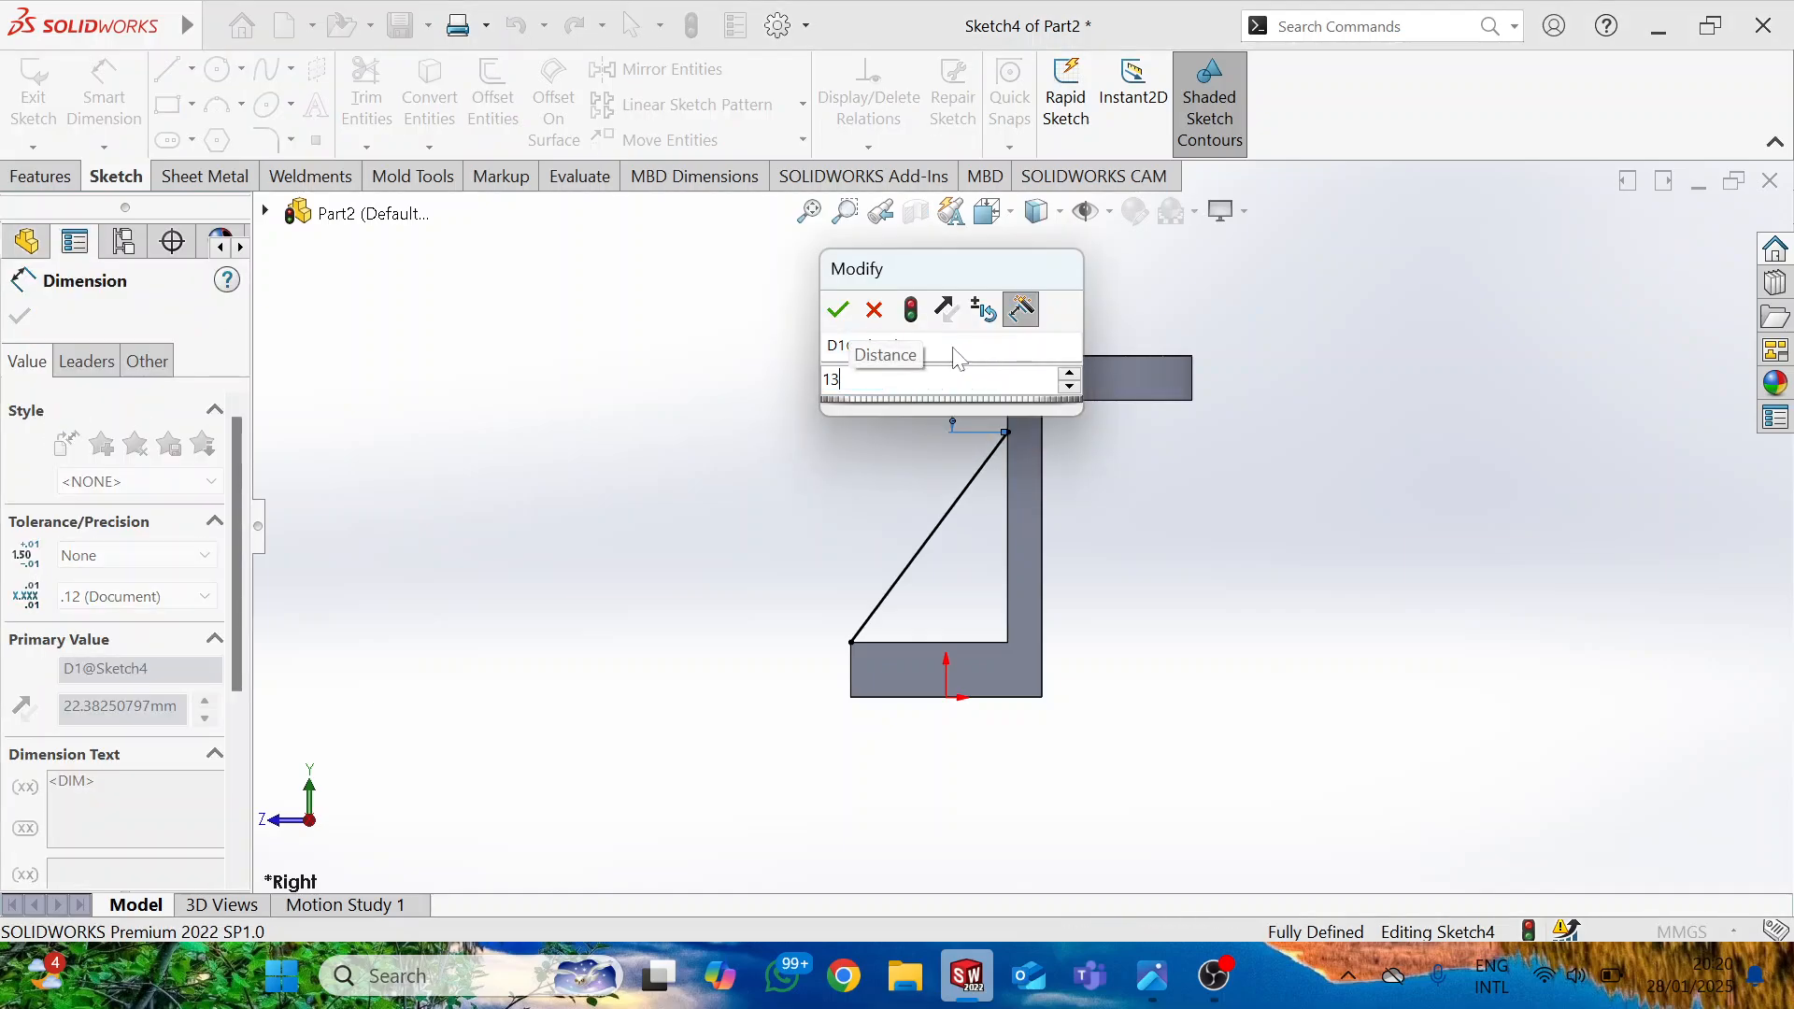
key(Return)
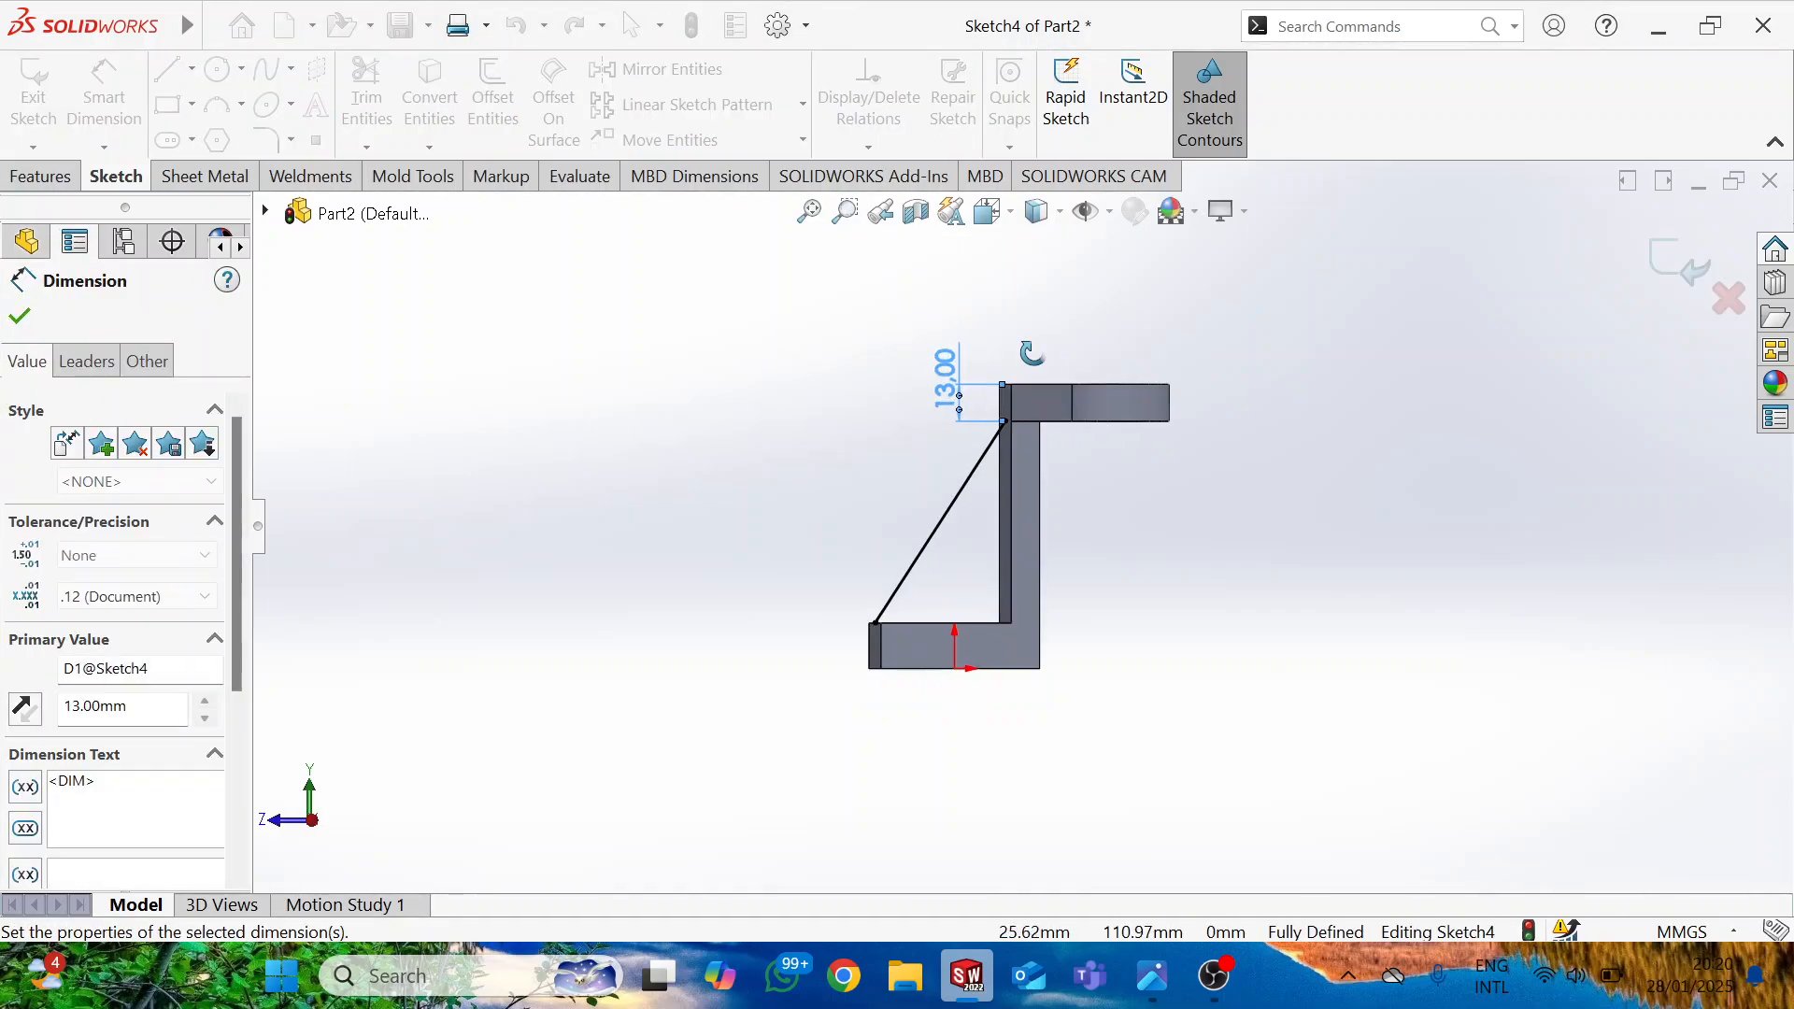
Create a 10 mm thick rib centred on the sloping line with the material side flipped, checking the thickness on the reference drawing.
key(ctrl+7)
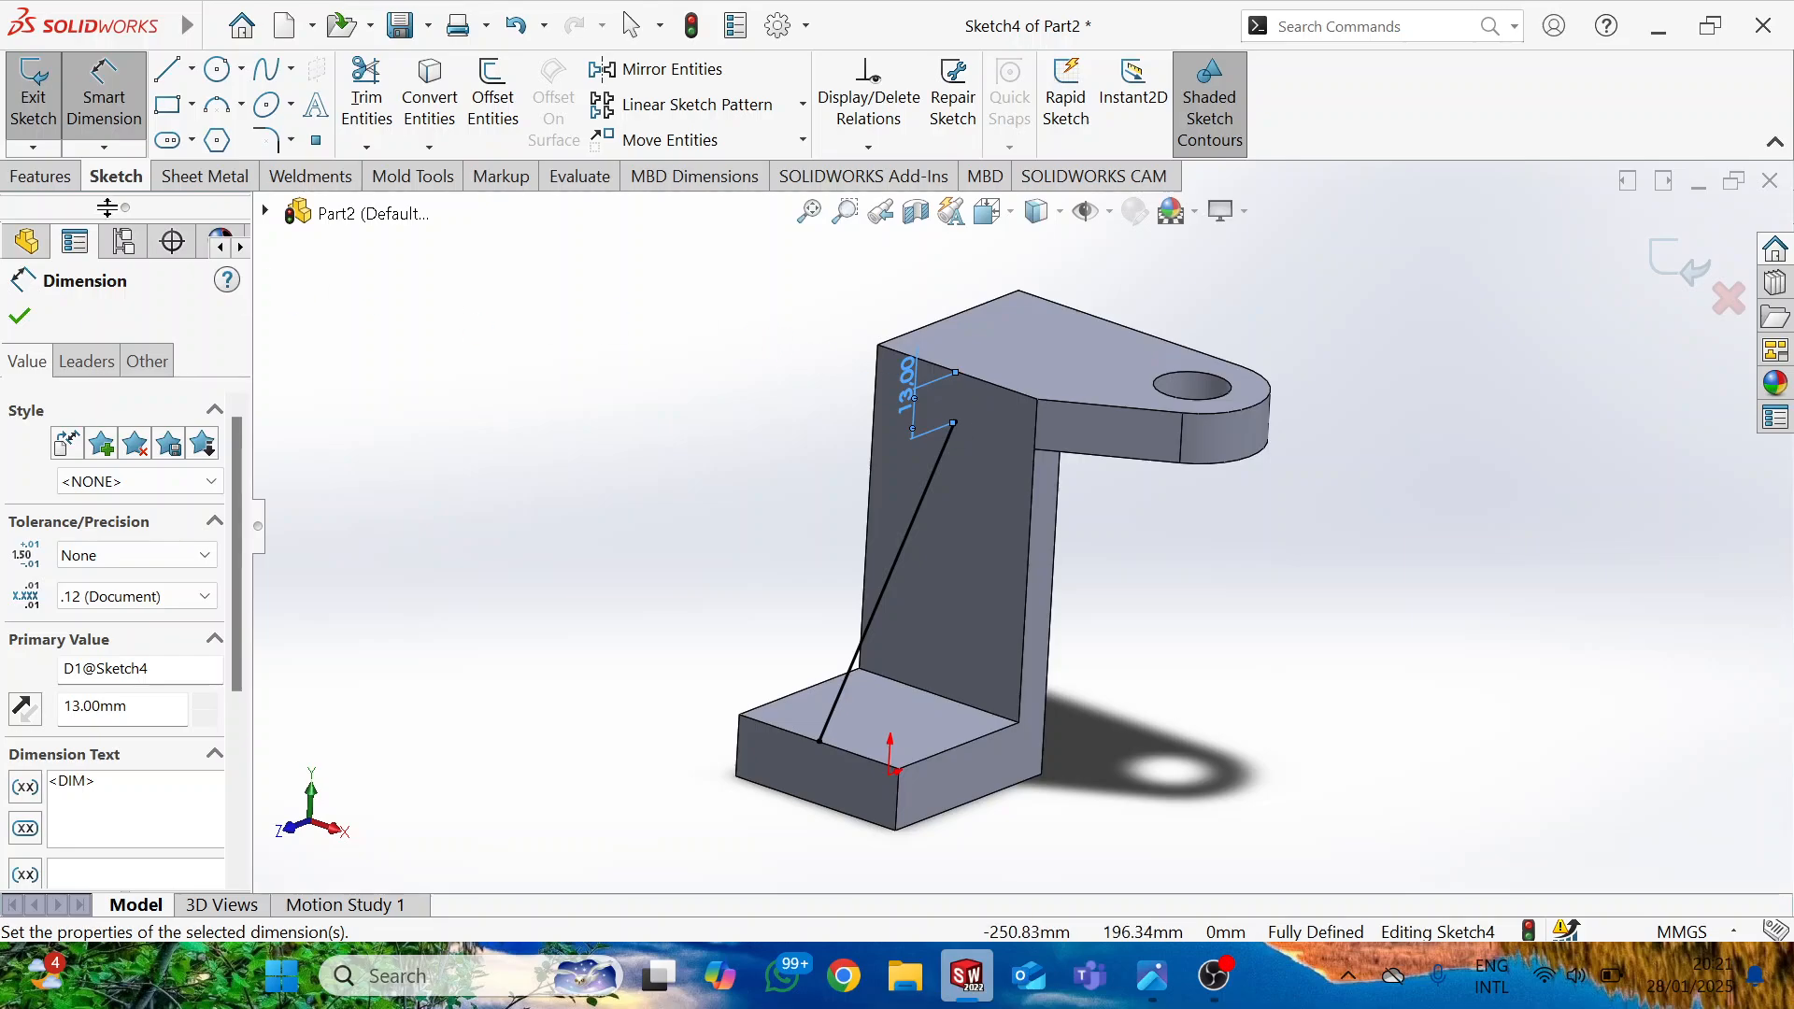
click(31, 179)
click(834, 75)
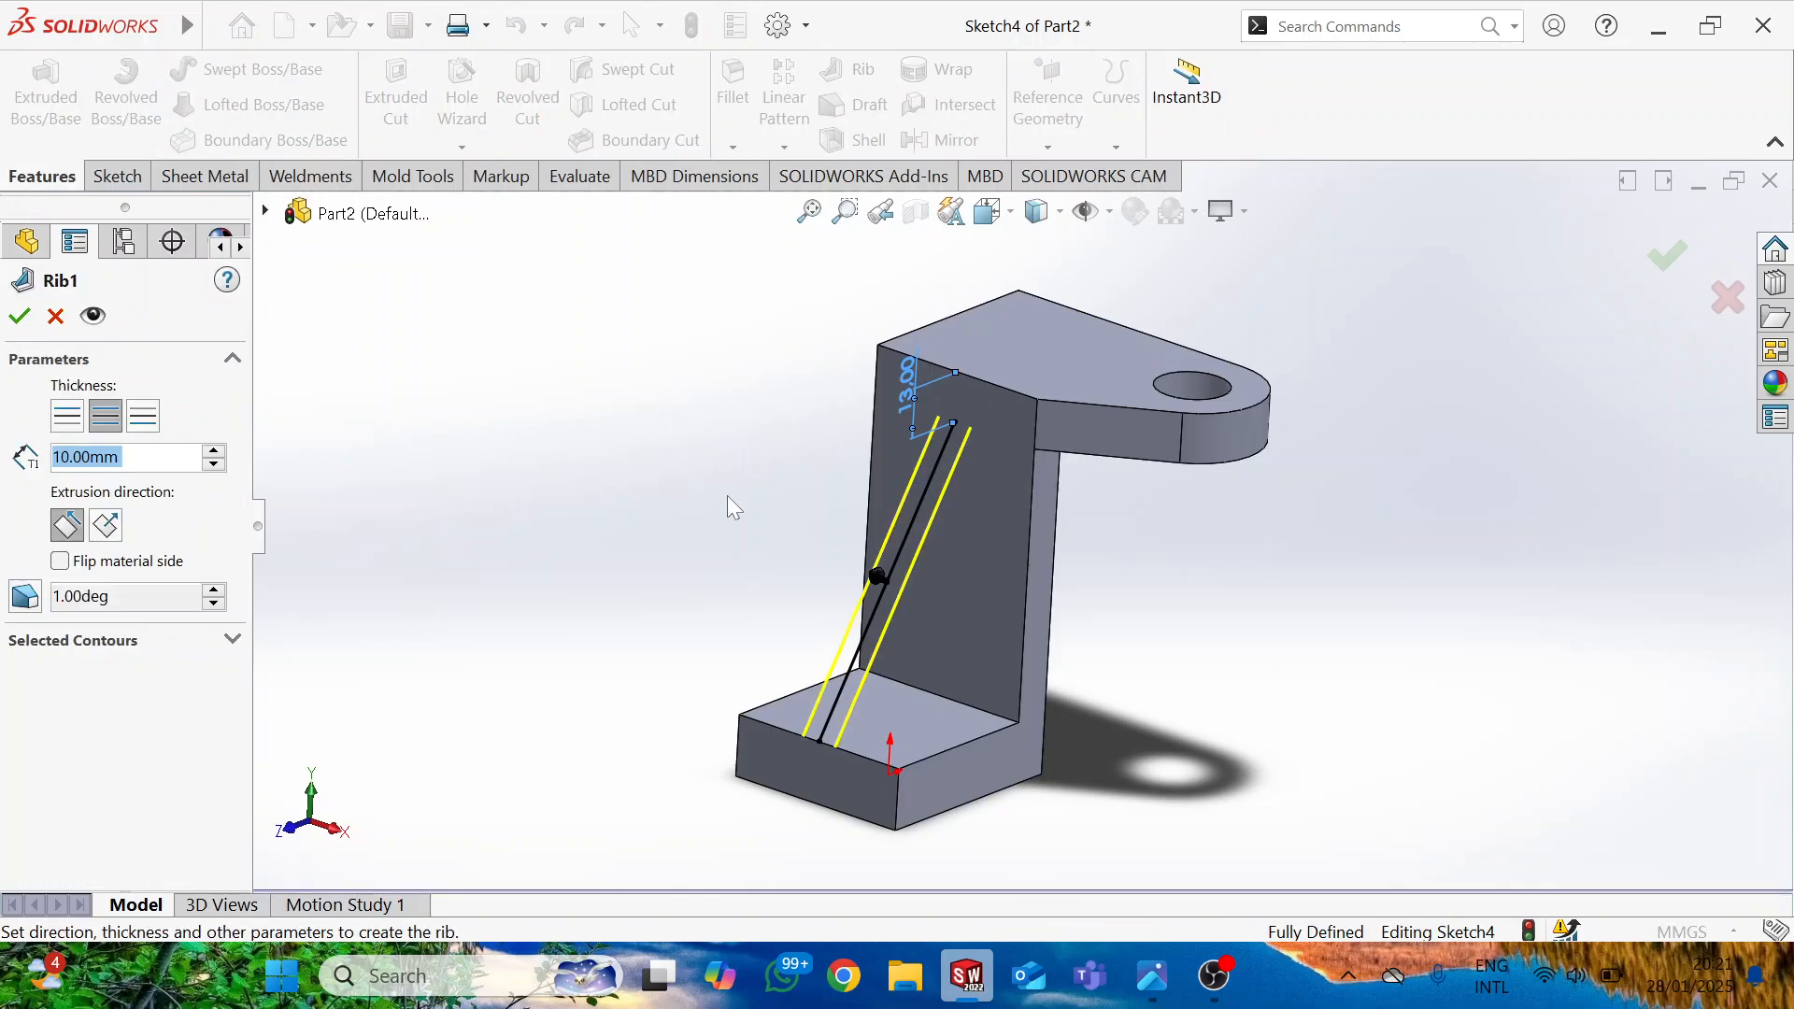
middle_drag(729, 504, 491, 523)
key(alt+Tab)
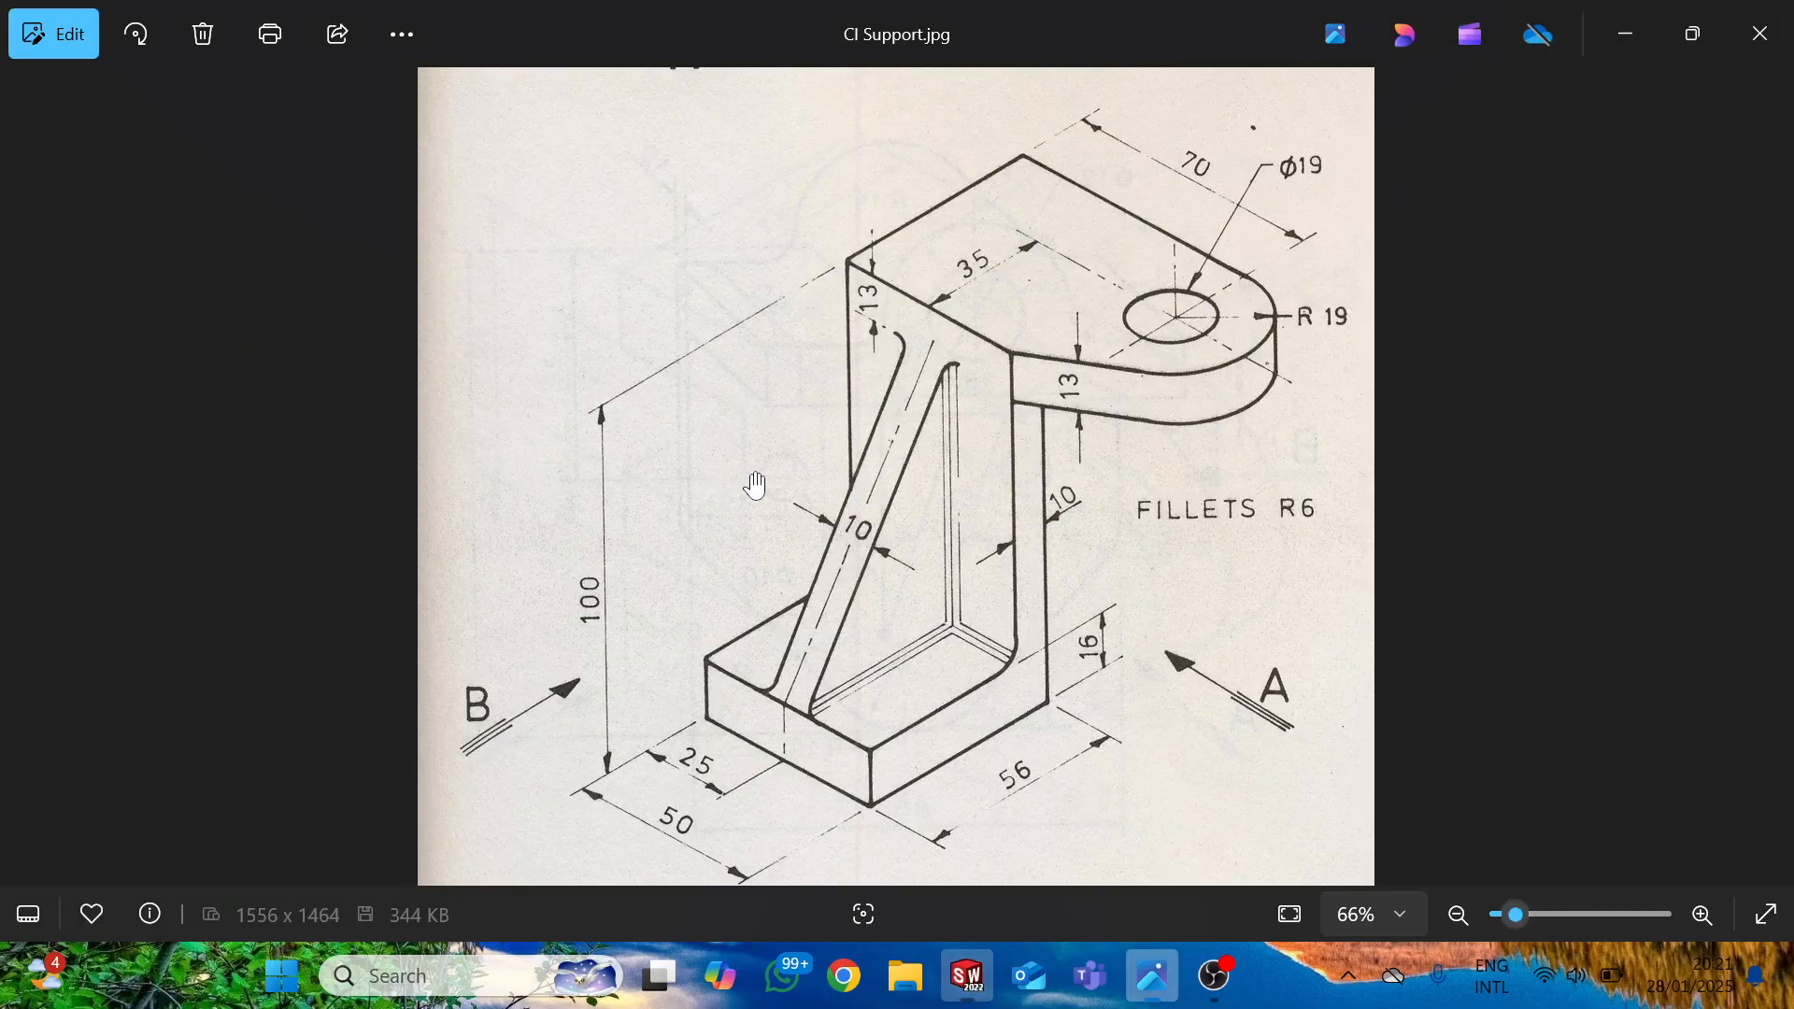
key(alt+Tab)
scroll(1075, 625, down, 4)
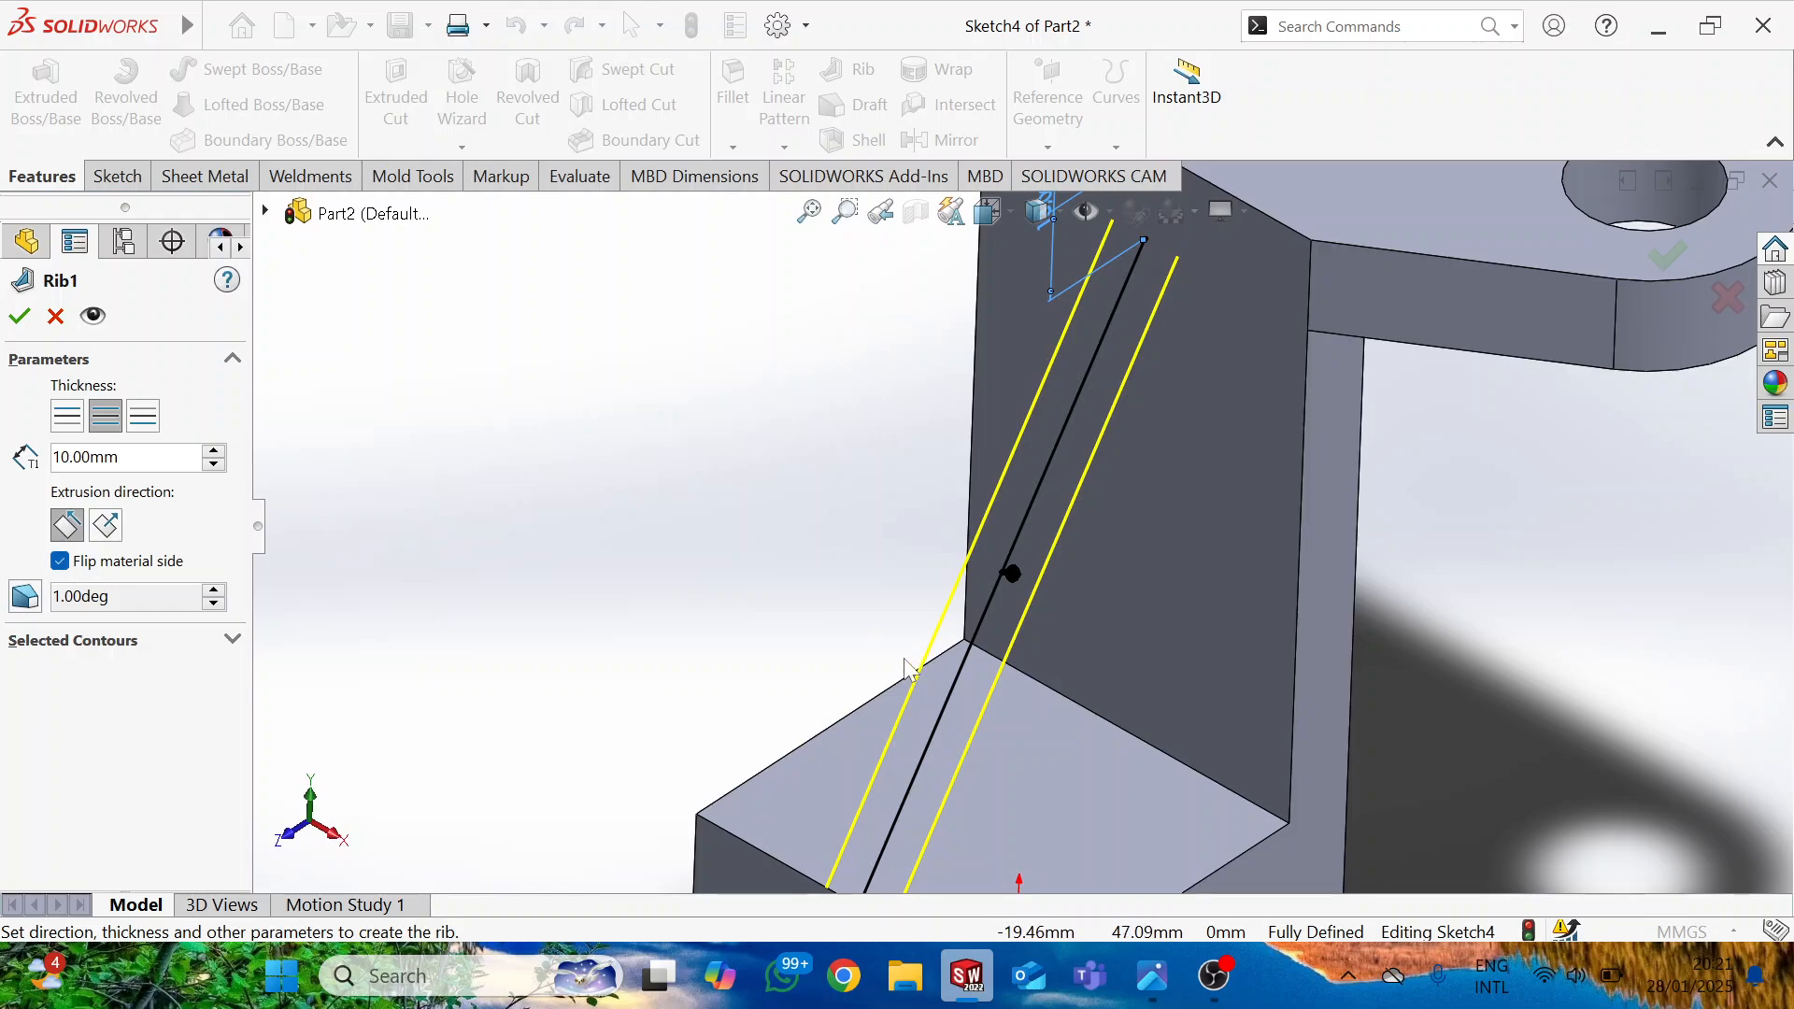
click(20, 318)
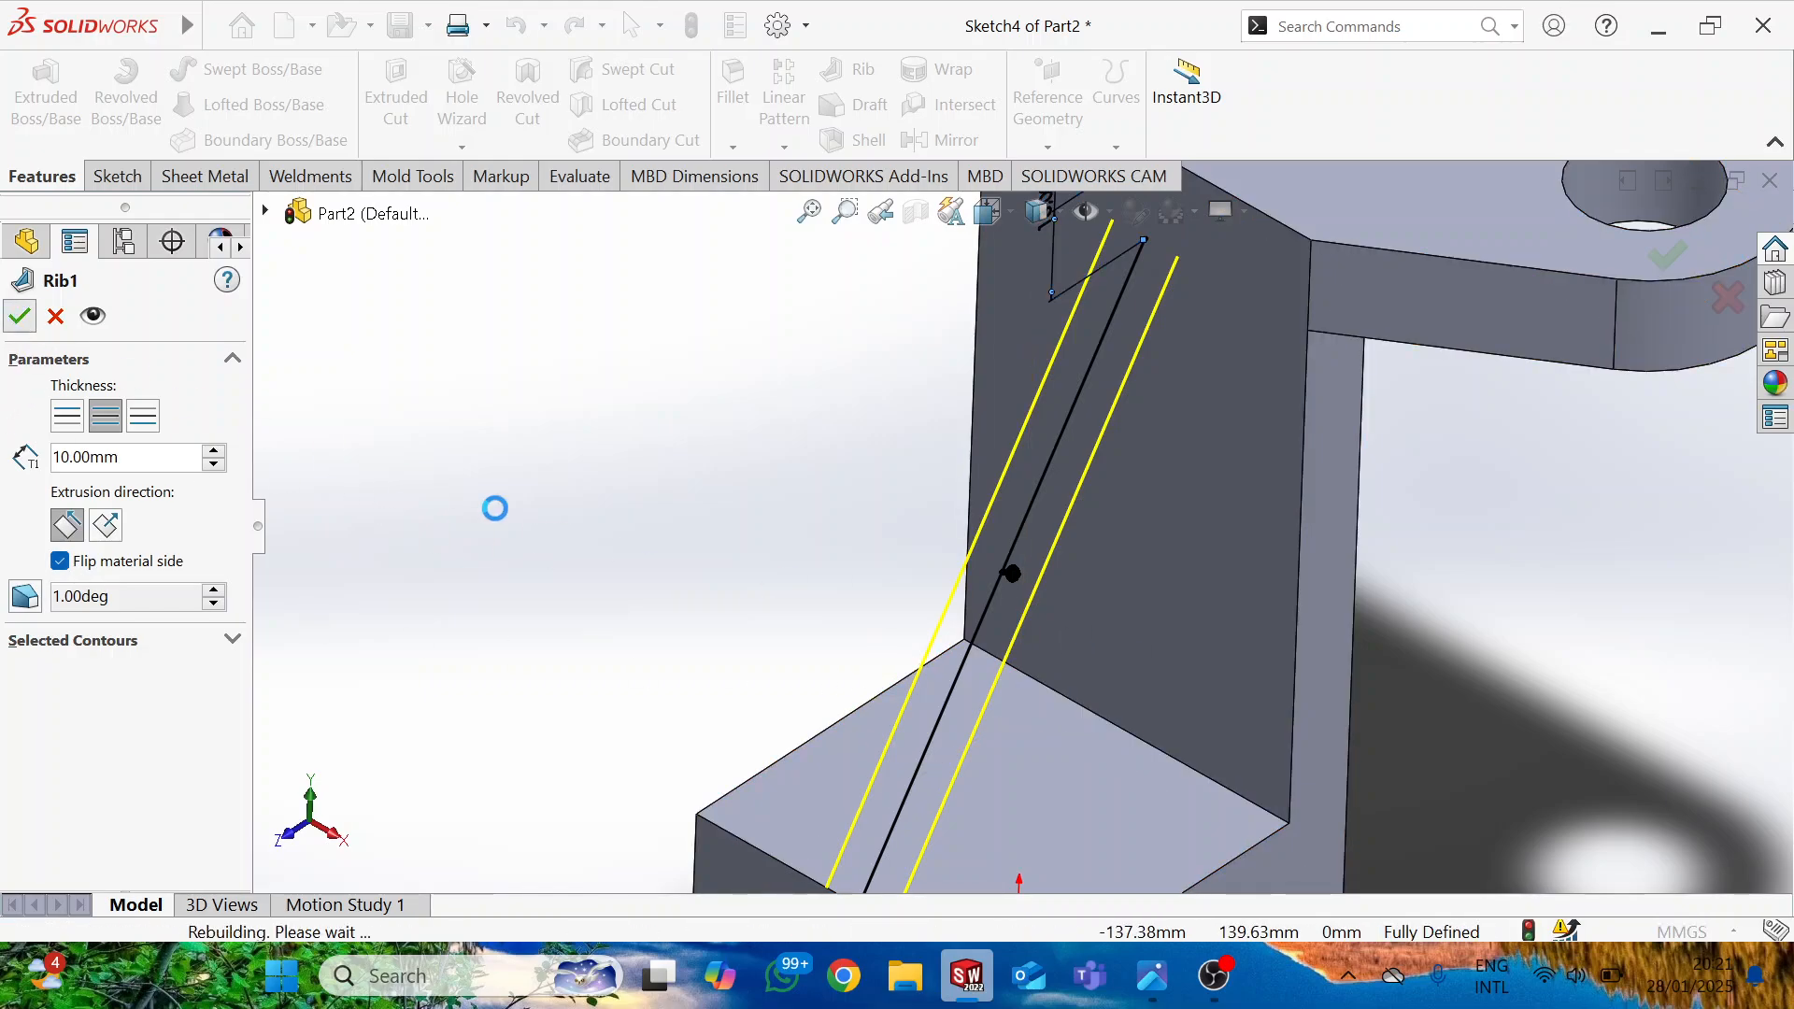
scroll(750, 553, up, 5)
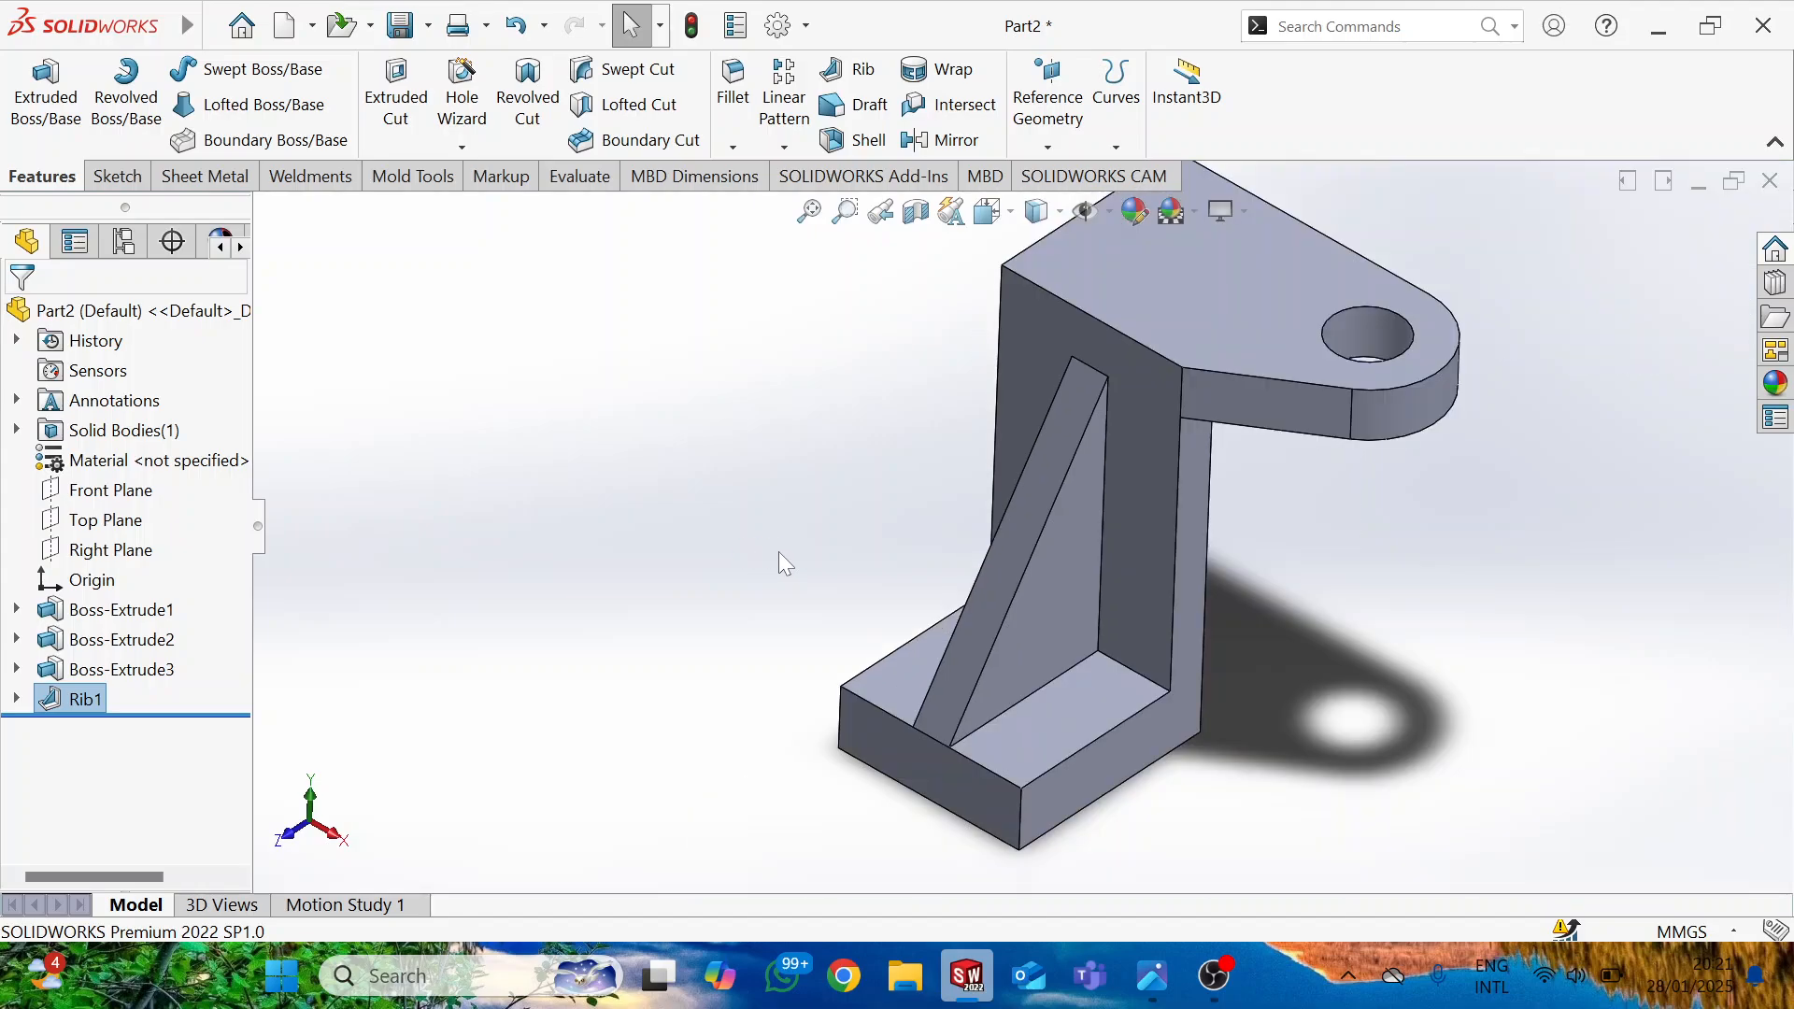
Check the fillet radius on the reference drawing and start a constant-size Fillet on the bracket.
middle_drag(777, 552, 840, 551)
key(alt+Tab)
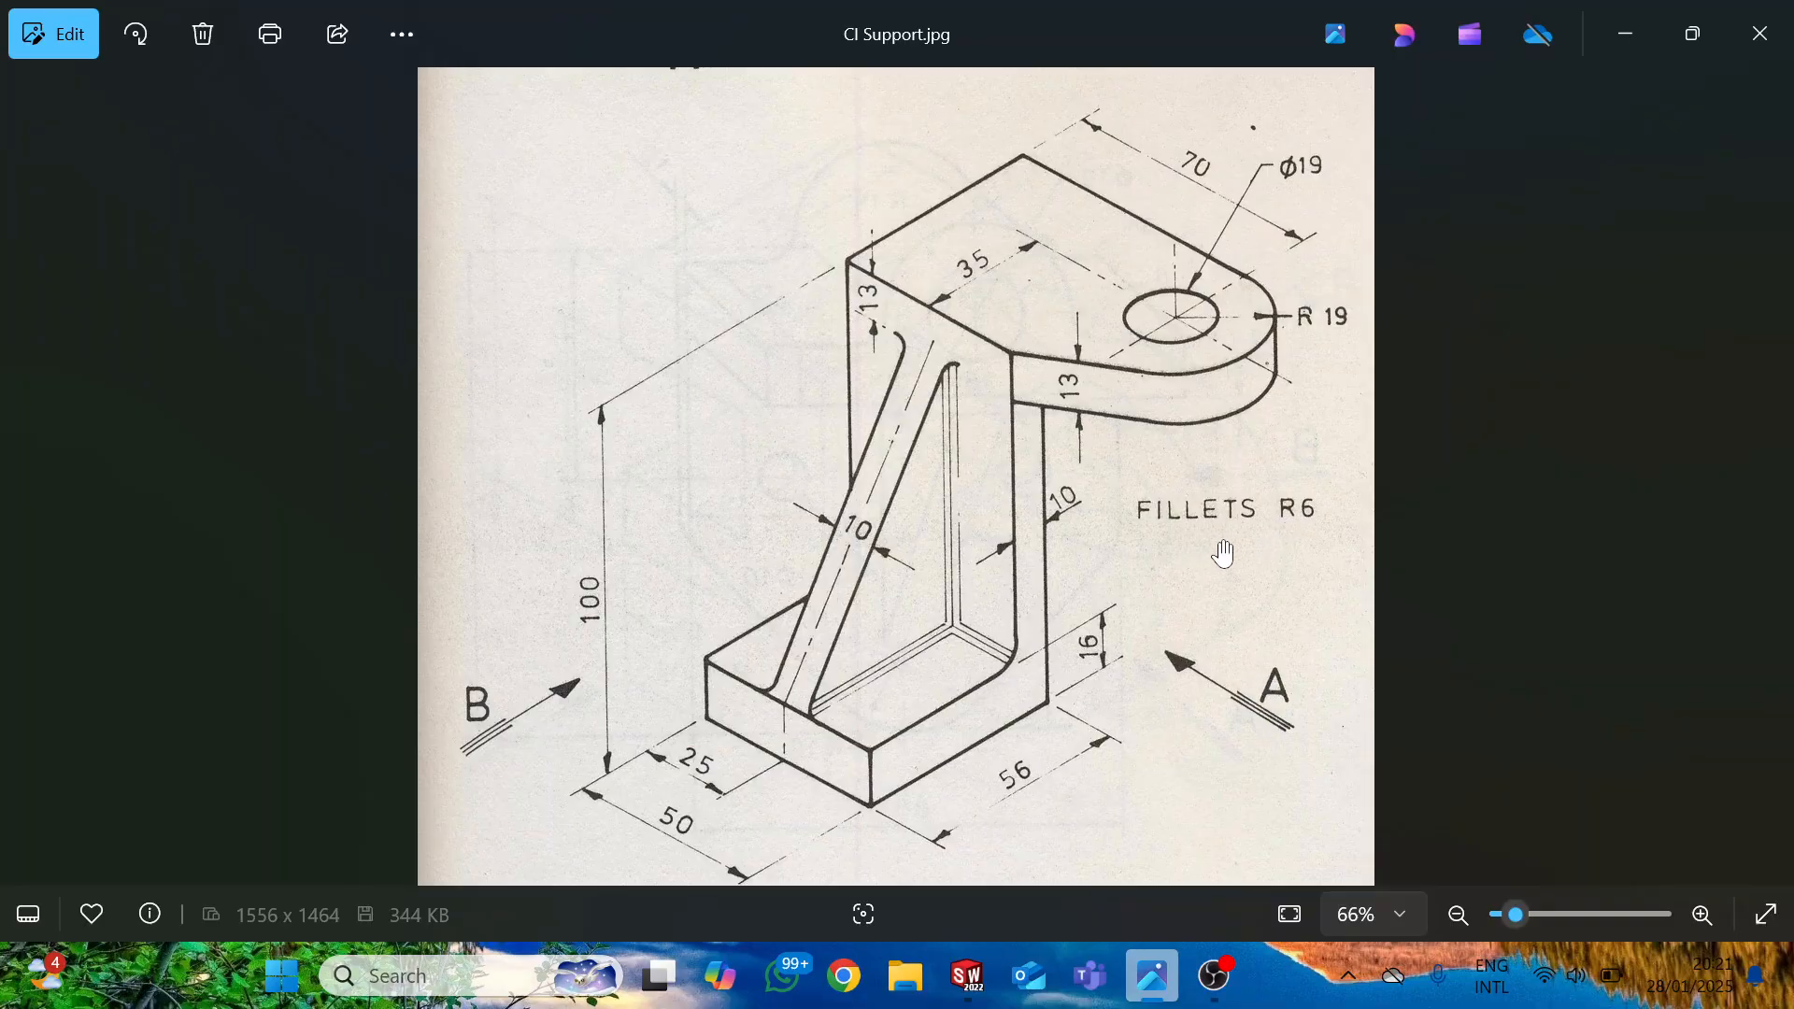
key(alt+Tab)
scroll(1121, 523, down, 3)
scroll(1025, 561, up, 1)
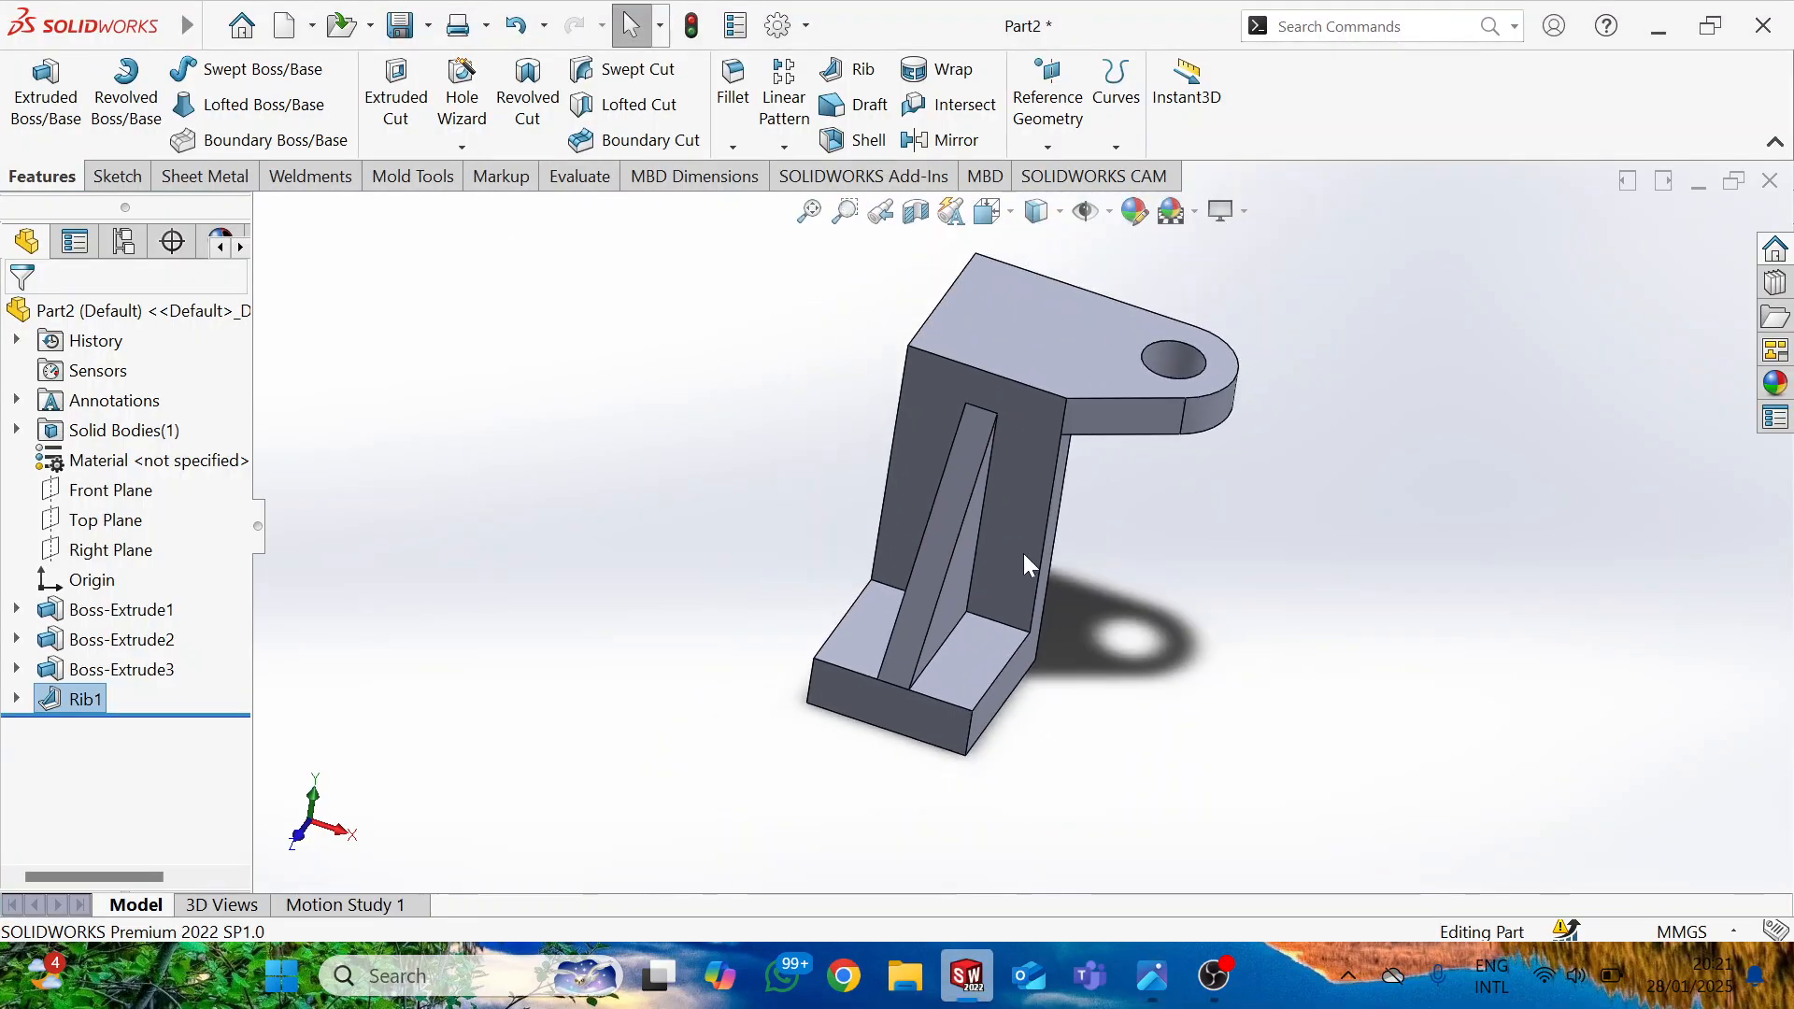
middle_drag(1023, 564, 987, 454)
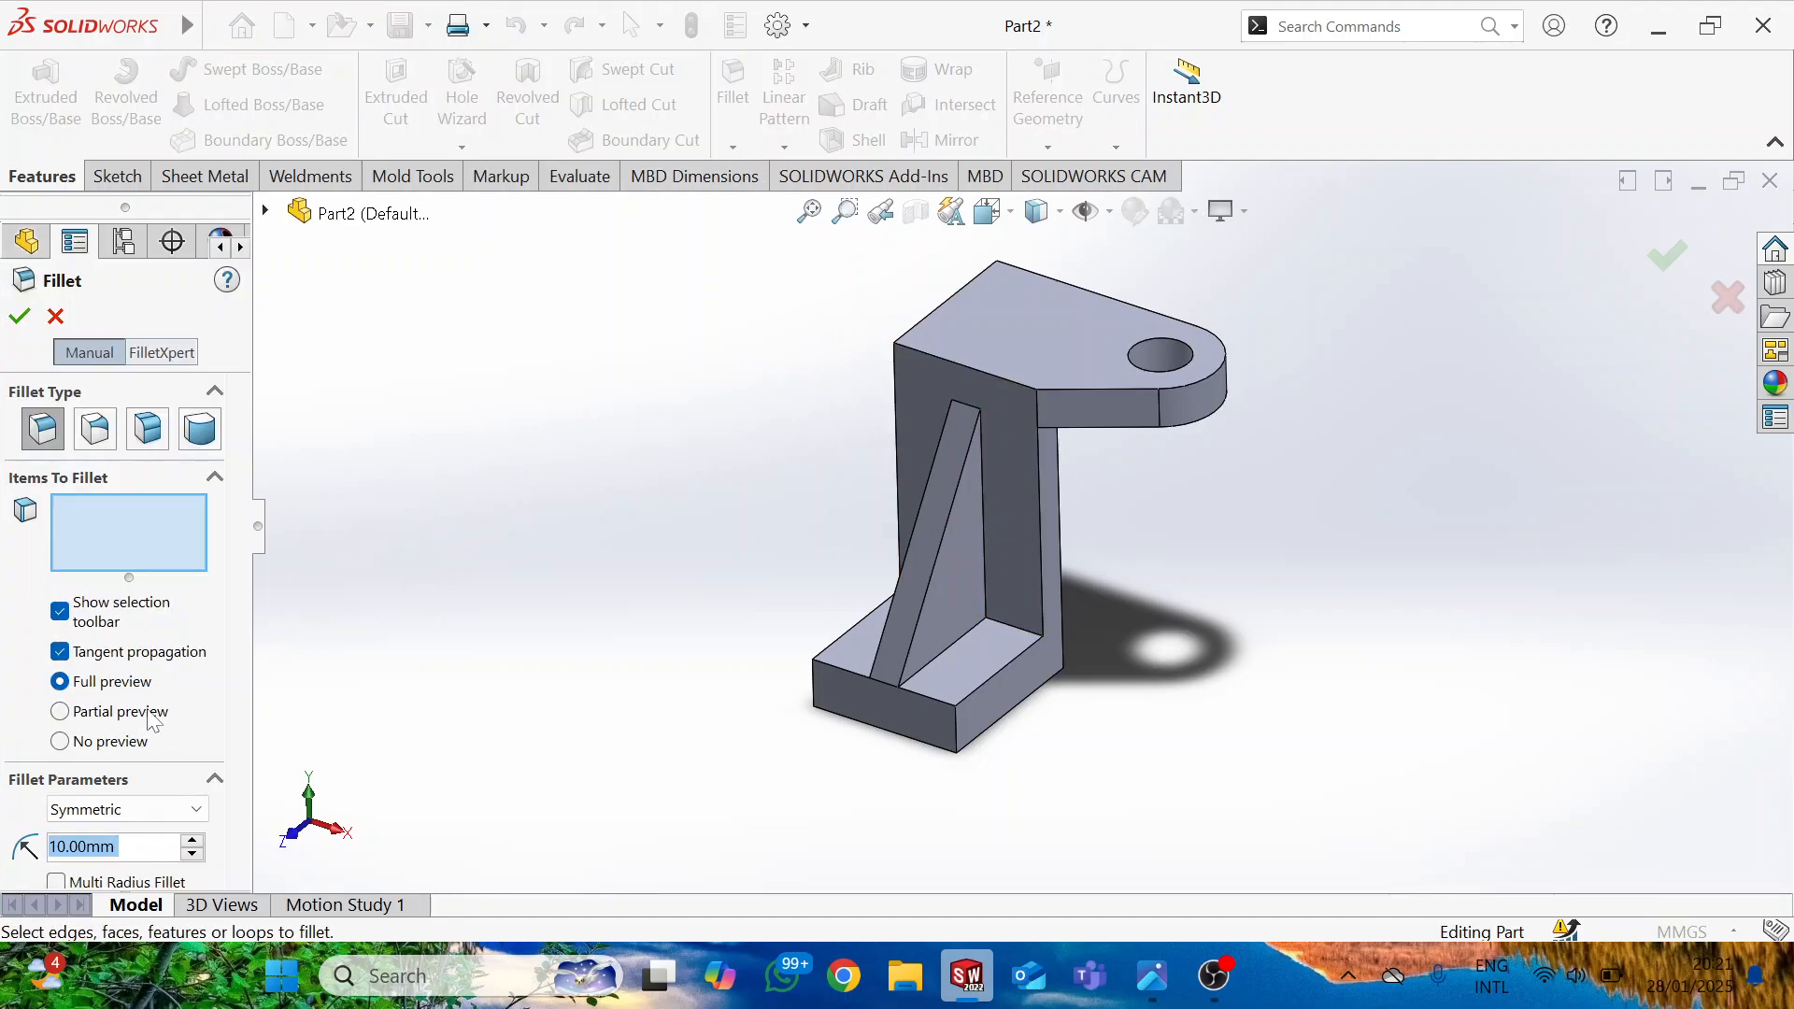
click(126, 810)
click(124, 793)
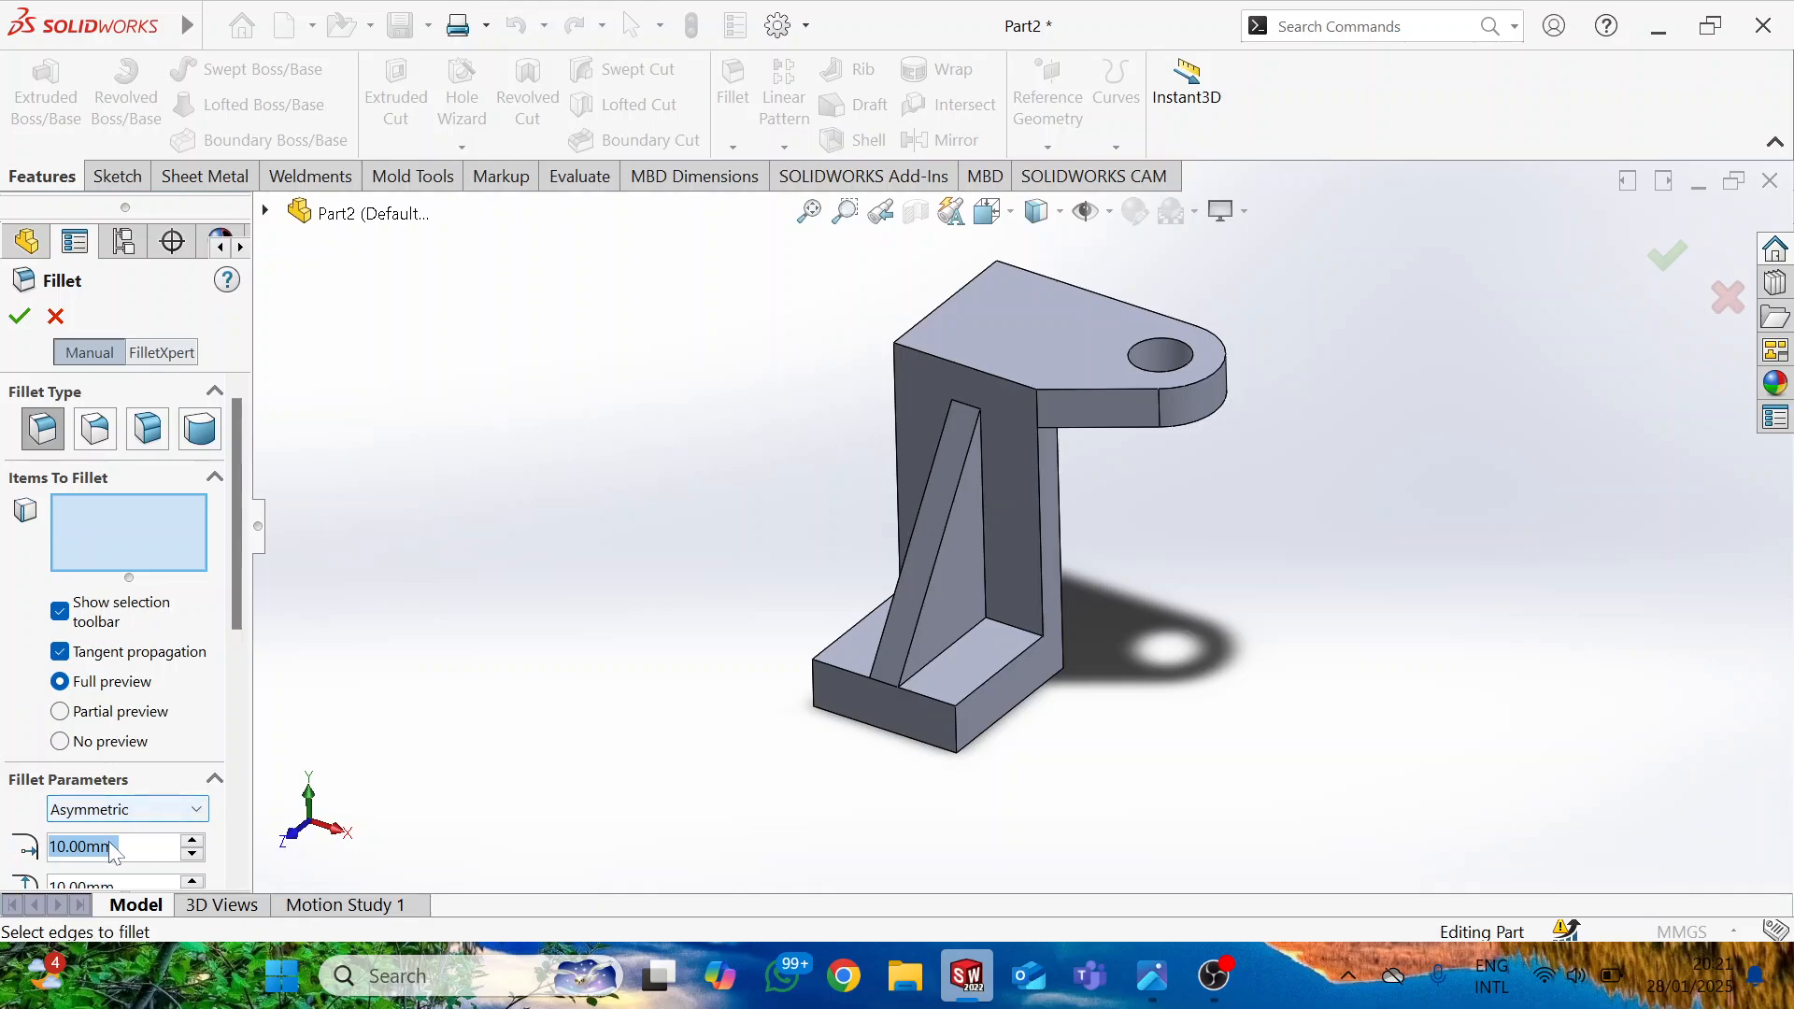
scroll(150, 635, down, 5)
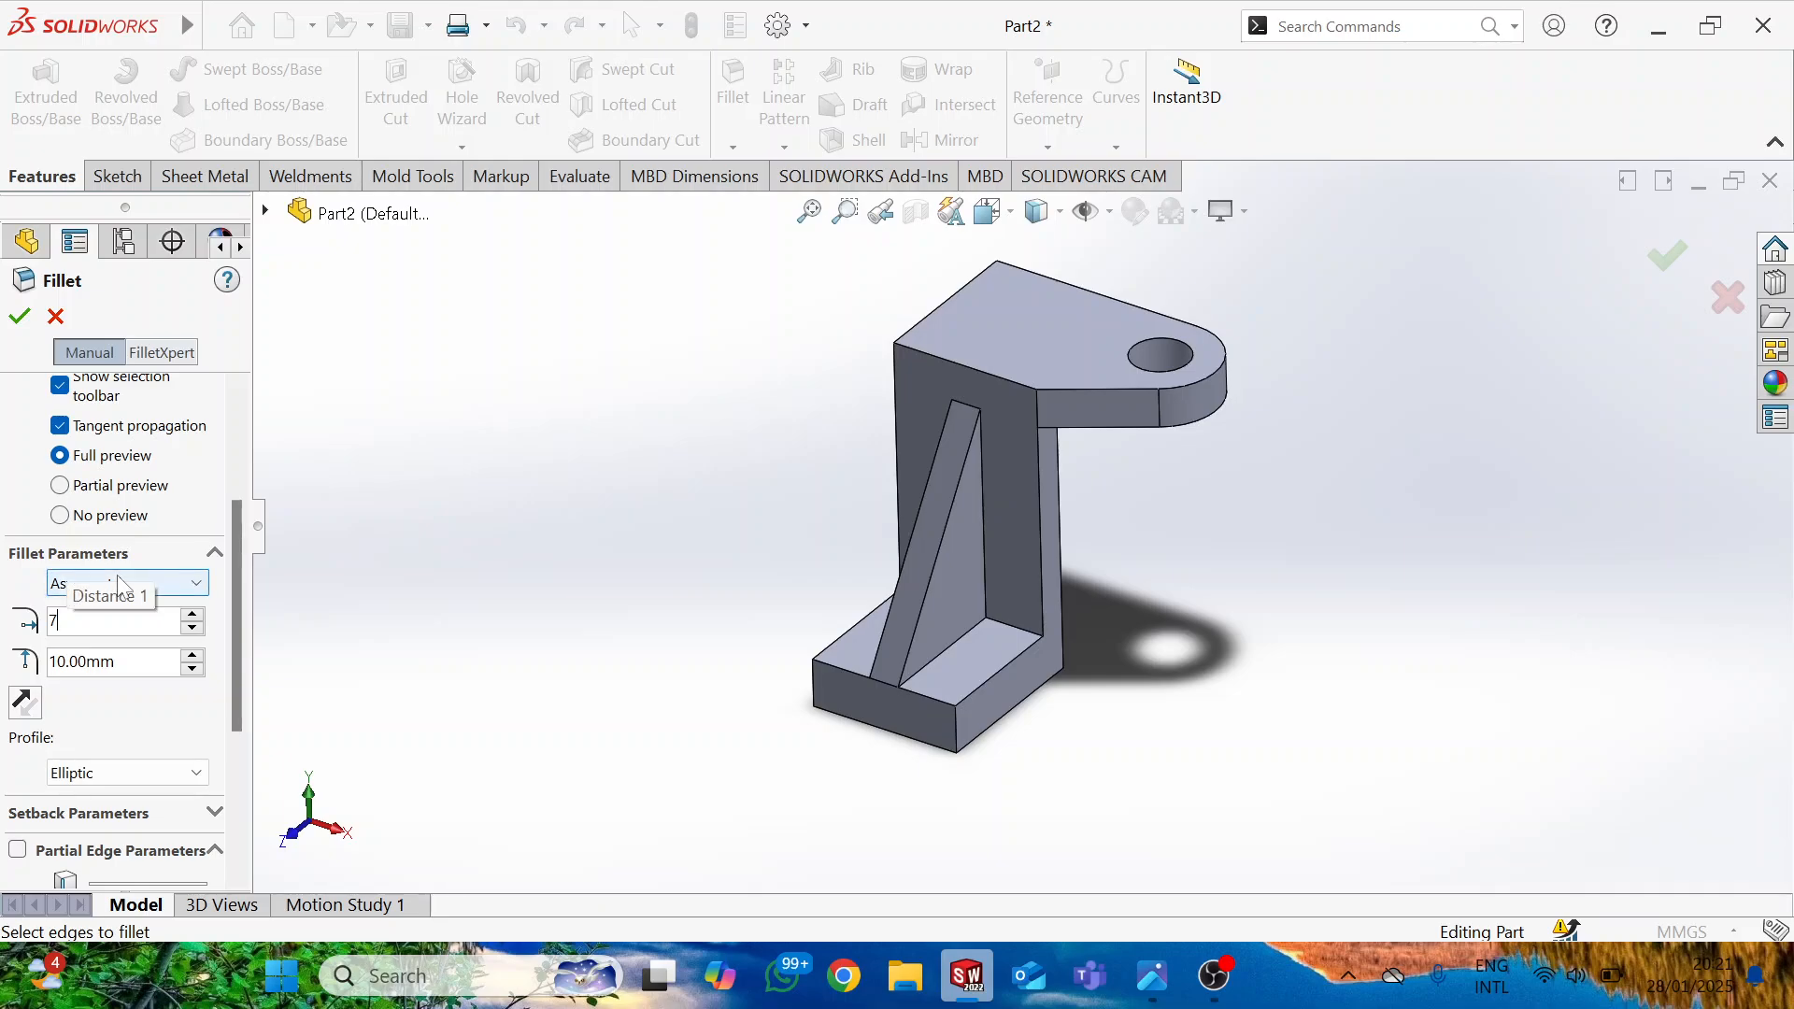
click(121, 585)
click(86, 607)
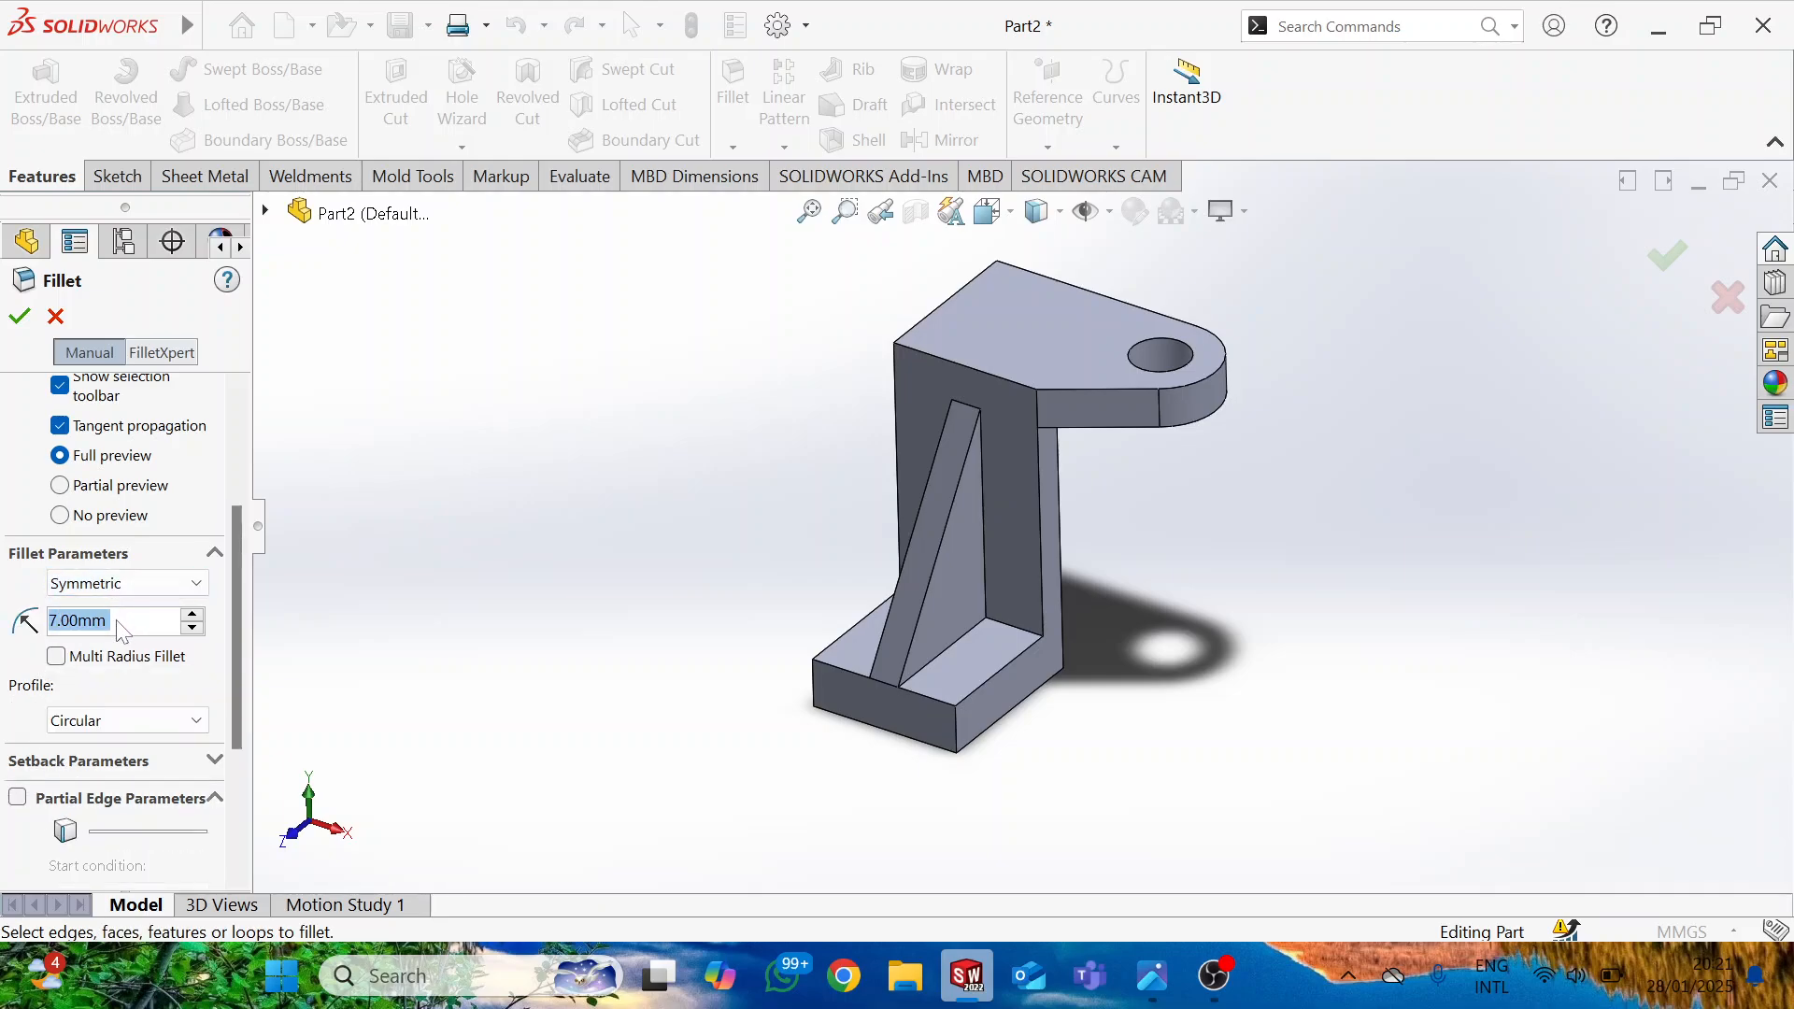
Set the symmetric fillet radius to 6 mm and select the rib-to-base, rib-to-wall and wall-to-base edges on the rib's +X side.
text(6)
scroll(940, 621, down, 2)
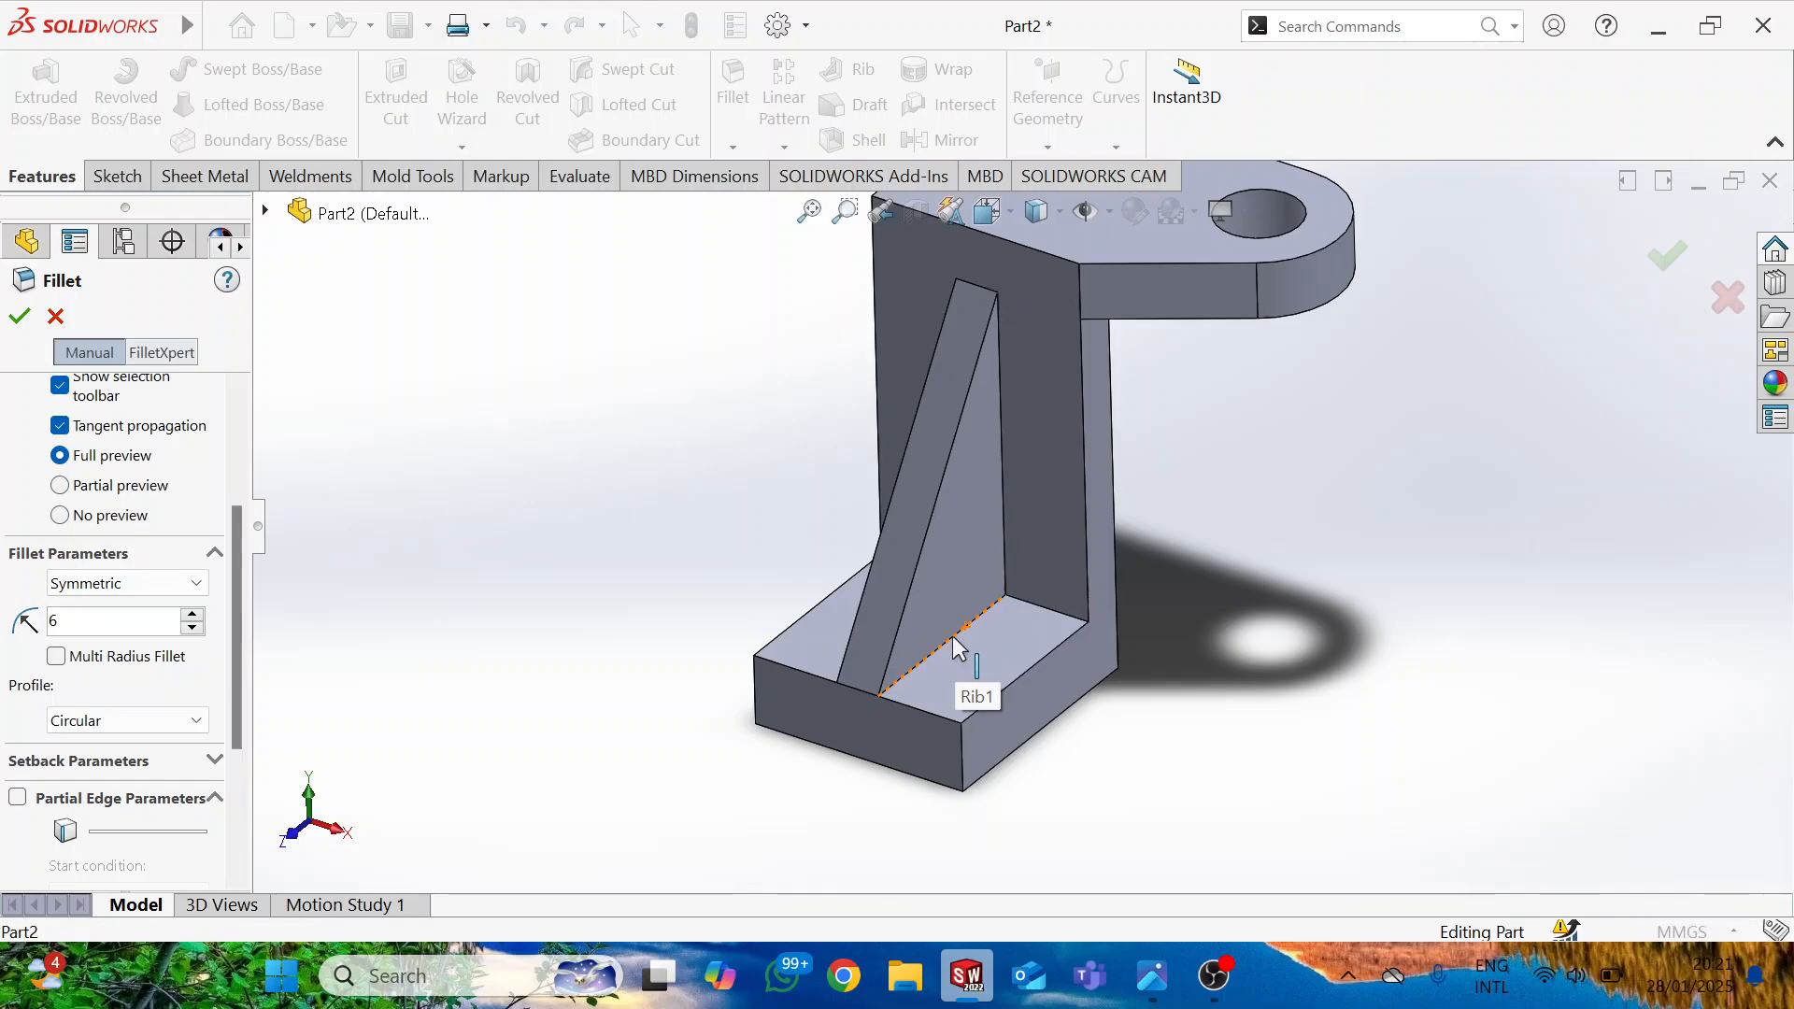
click(951, 636)
click(1001, 512)
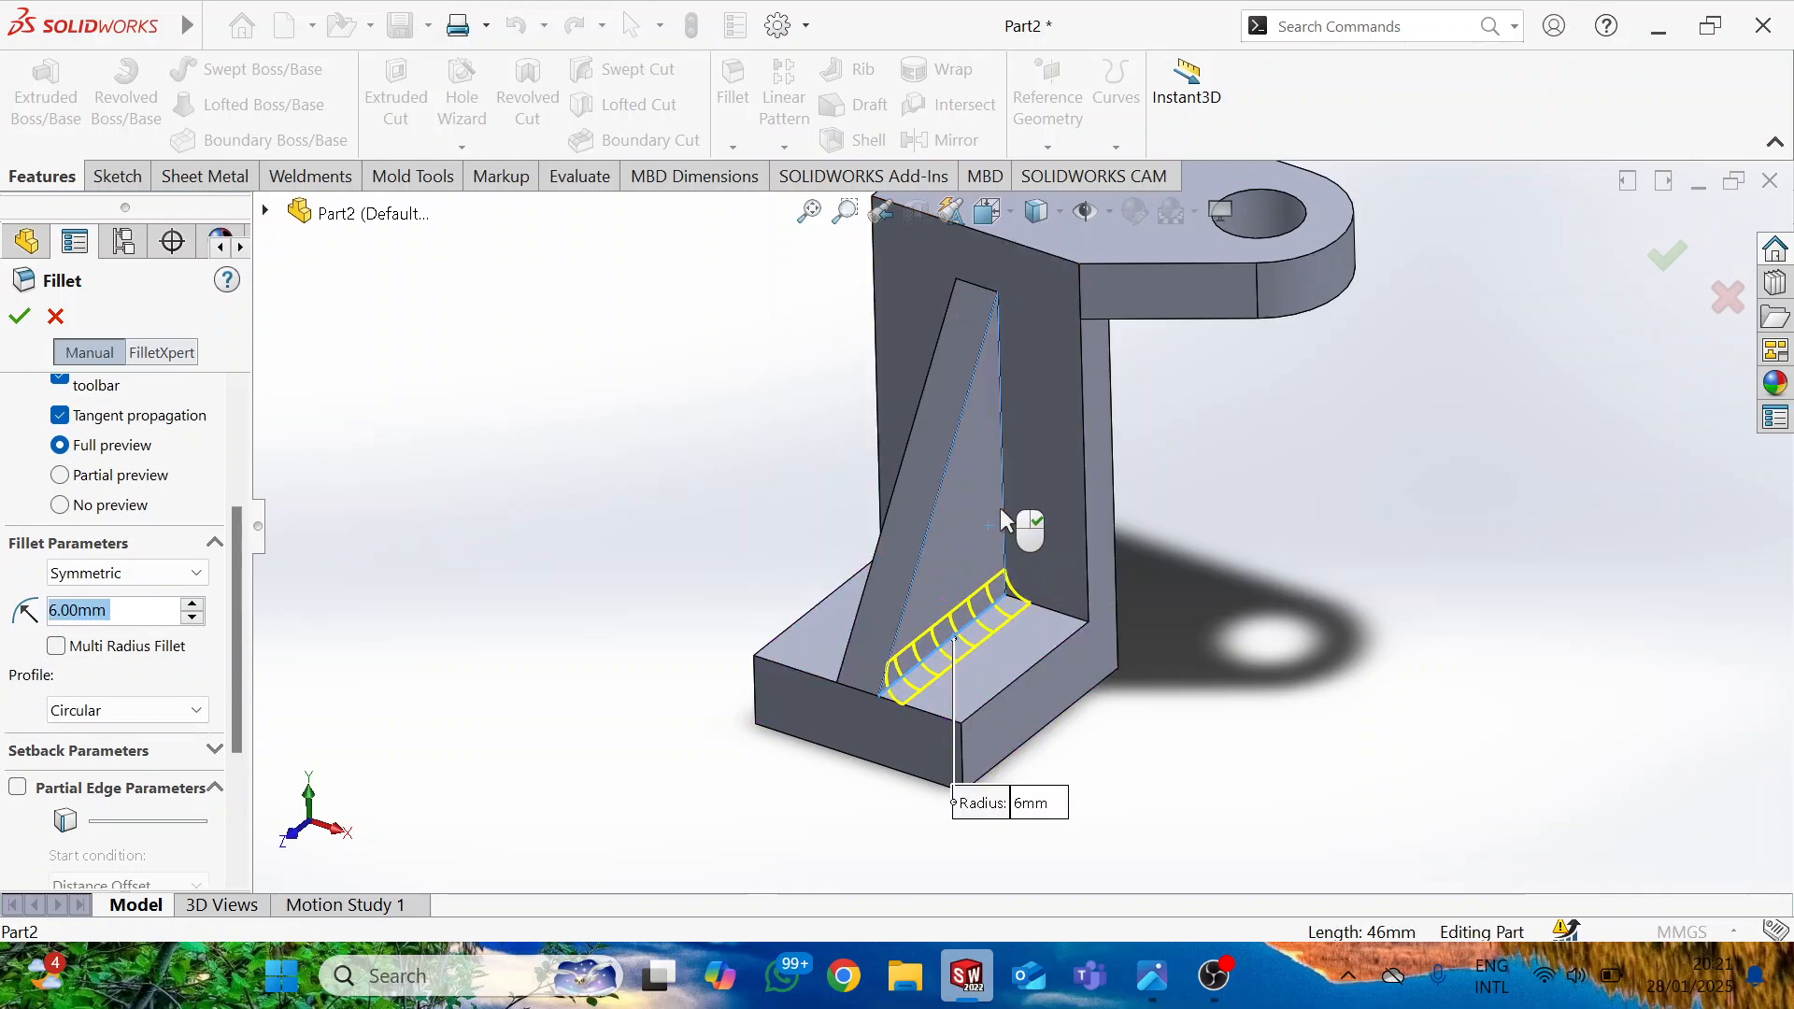
click(1000, 508)
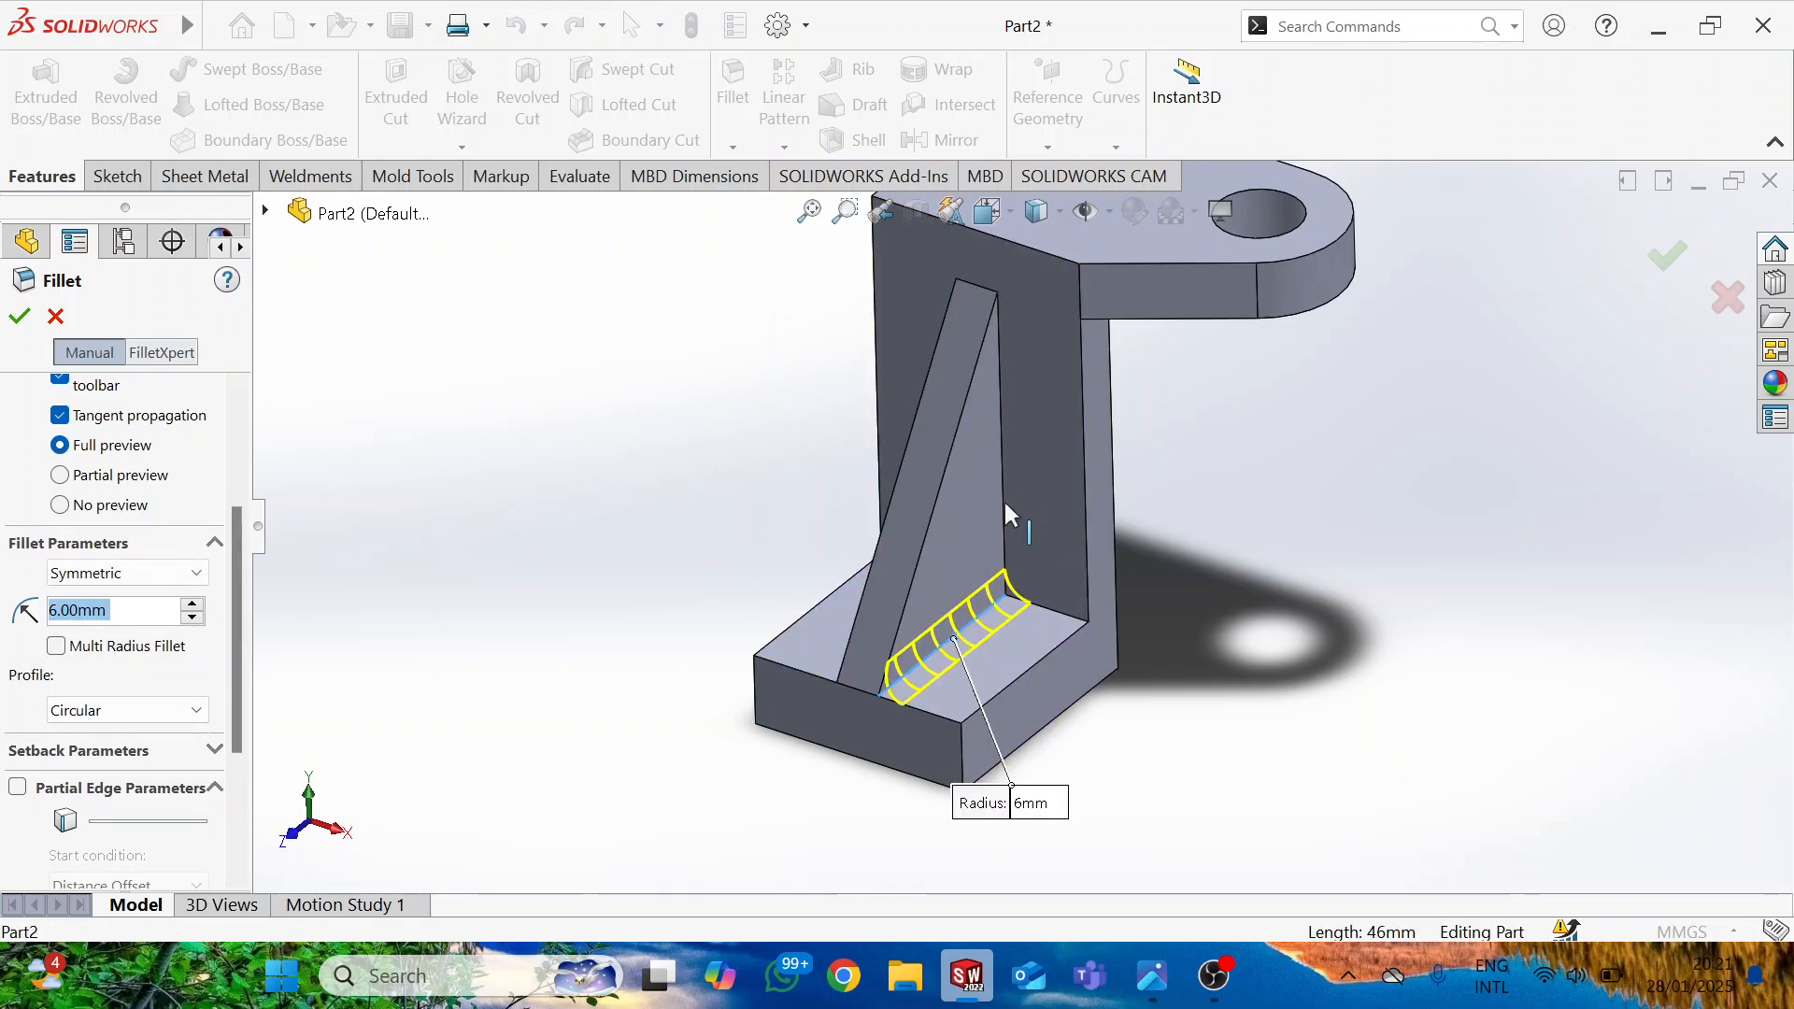
click(1004, 499)
click(1043, 613)
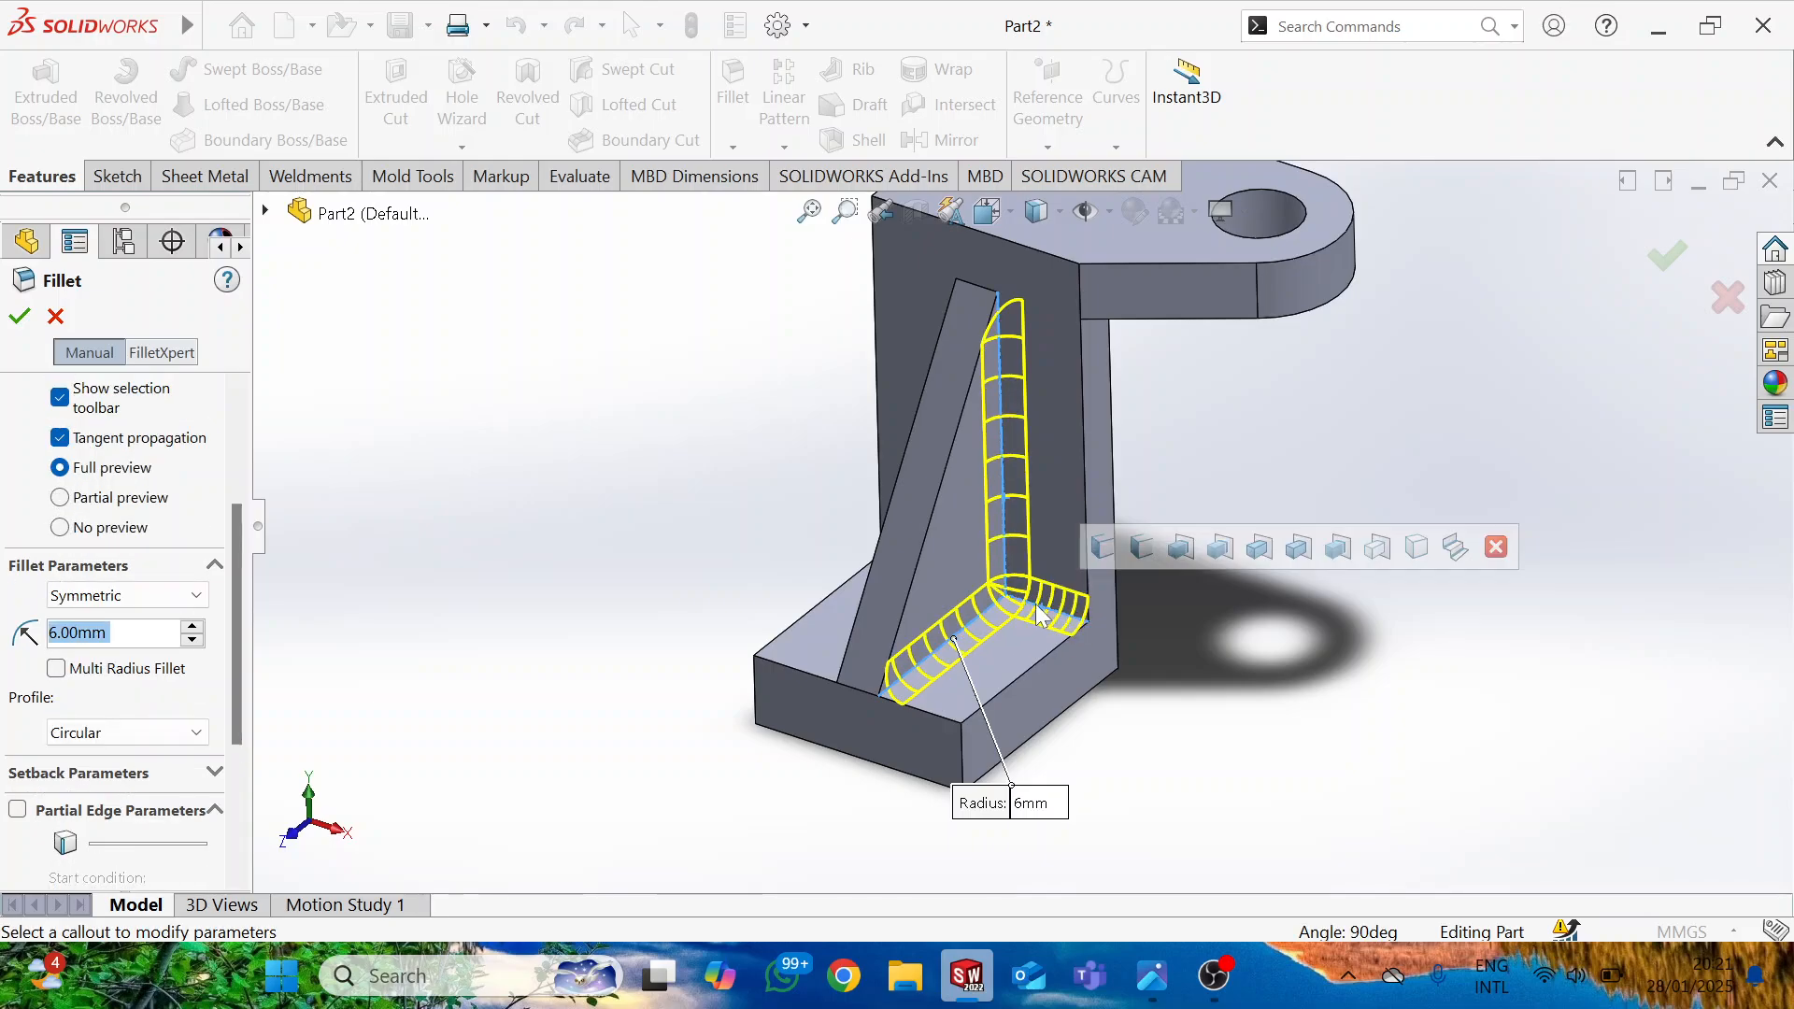
Add the three matching inner edges on the rib's opposite side, recheck the drawing's fillet note, and apply the 6 mm fillet.
scroll(1008, 522, up, 1)
middle_drag(1004, 512, 1138, 624)
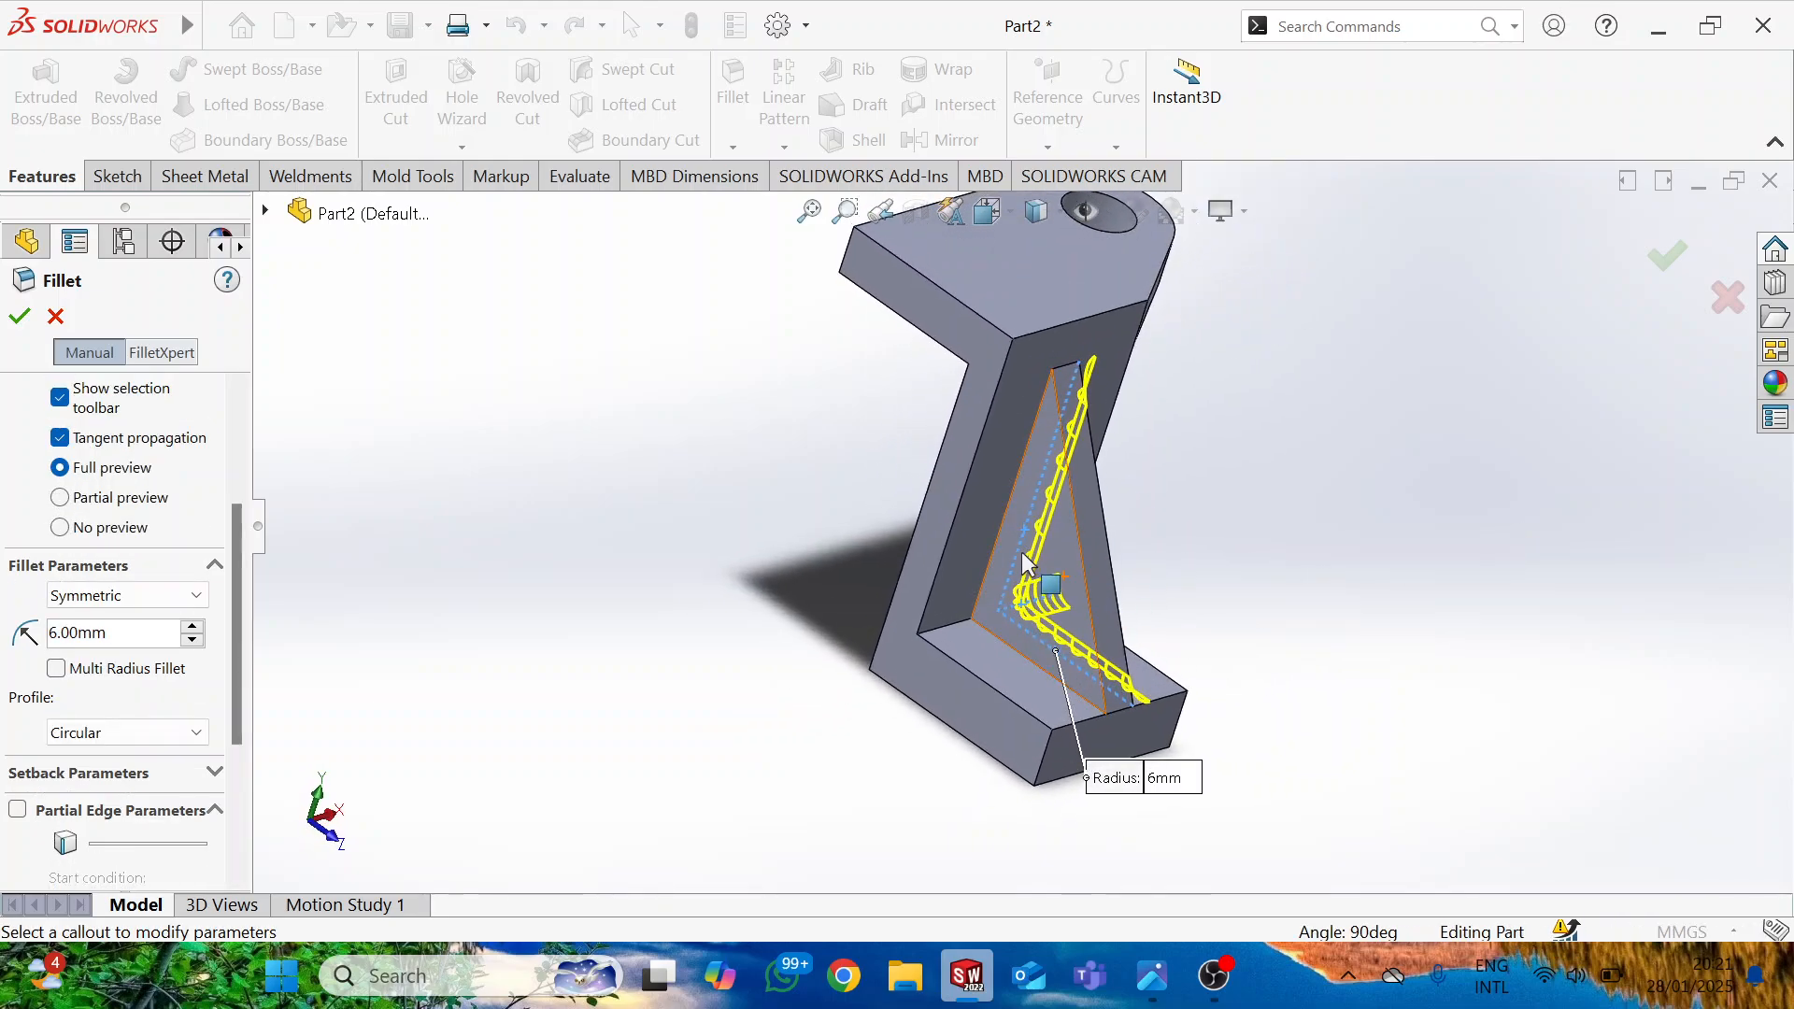
click(959, 606)
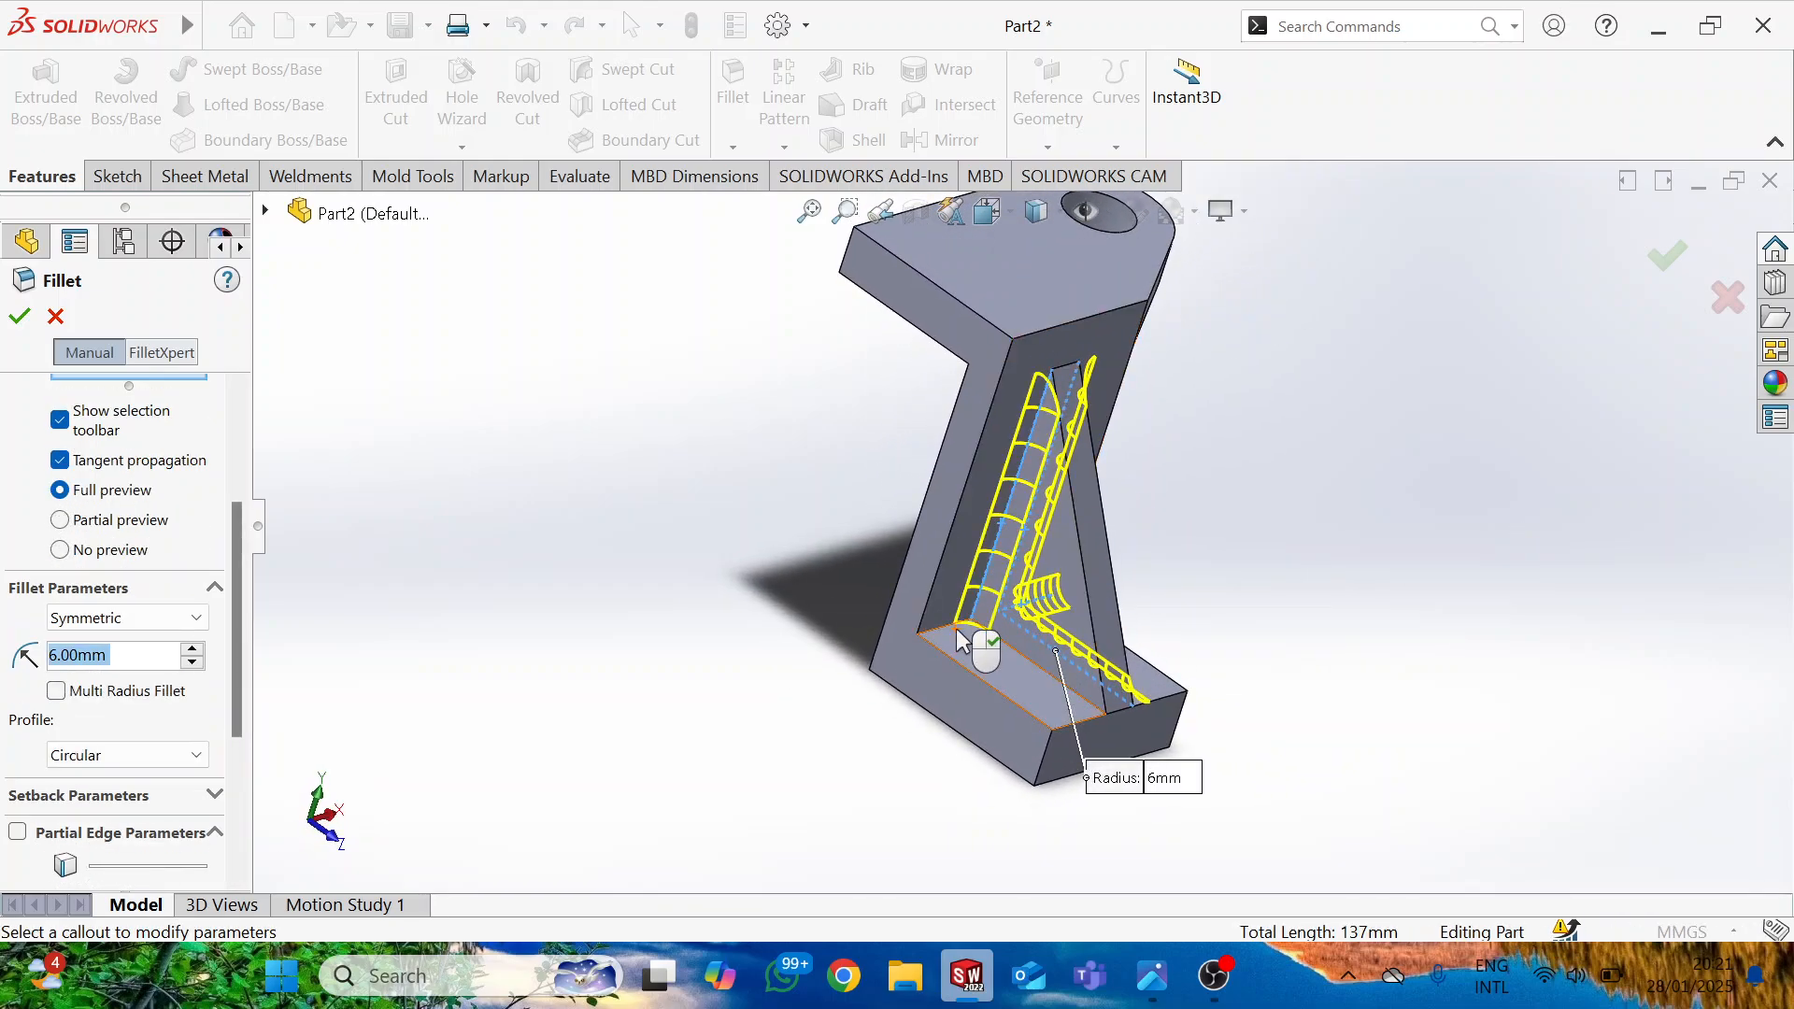
click(955, 632)
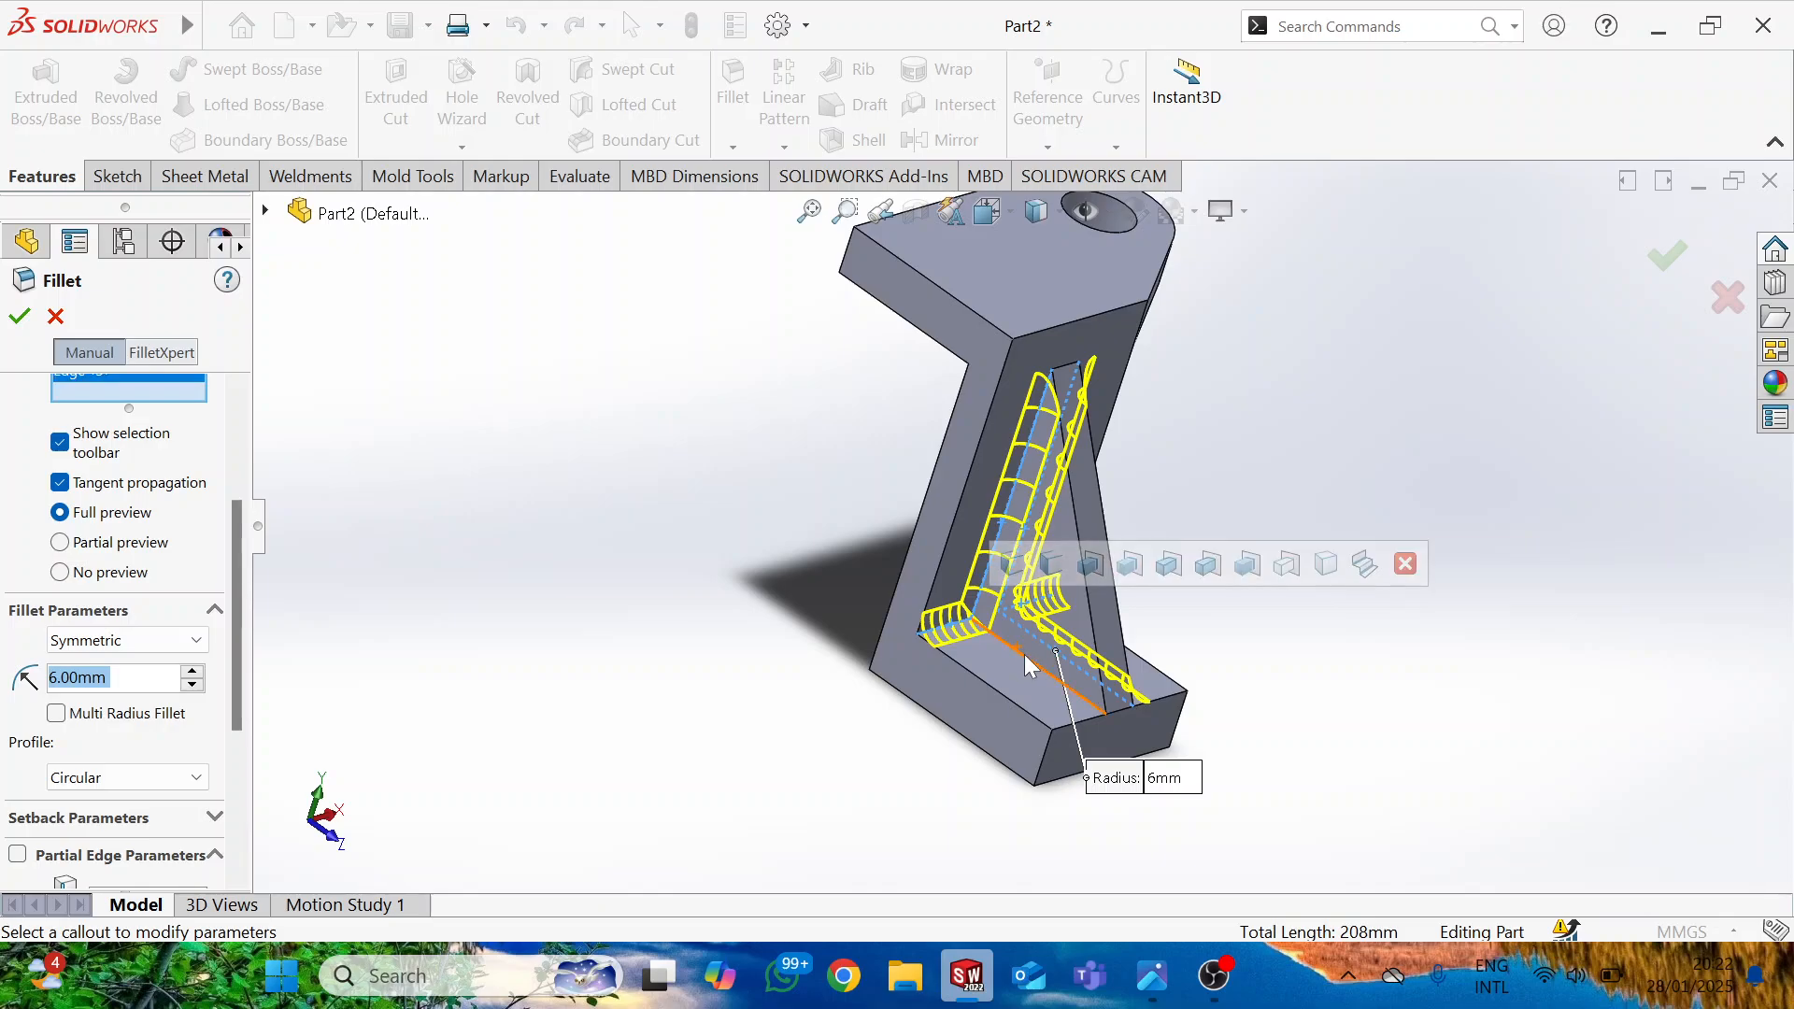
middle_drag(1025, 653, 867, 645)
key(alt+Tab)
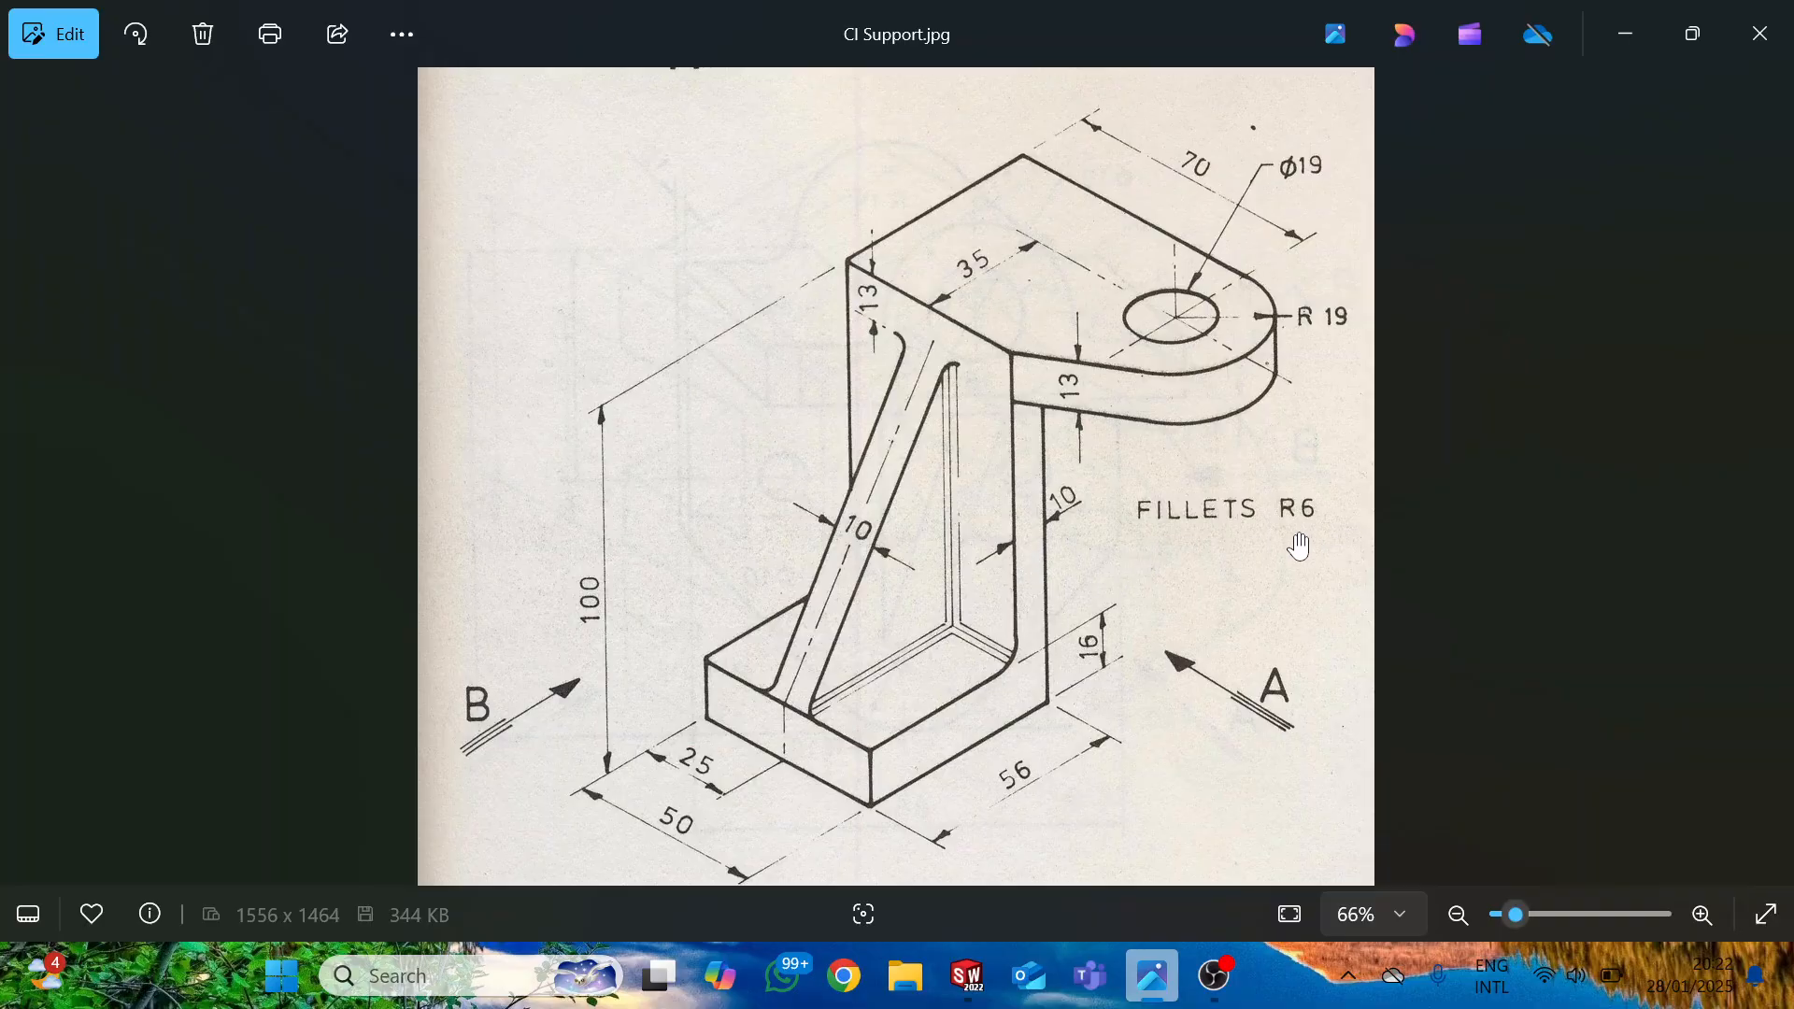
key(alt+Tab)
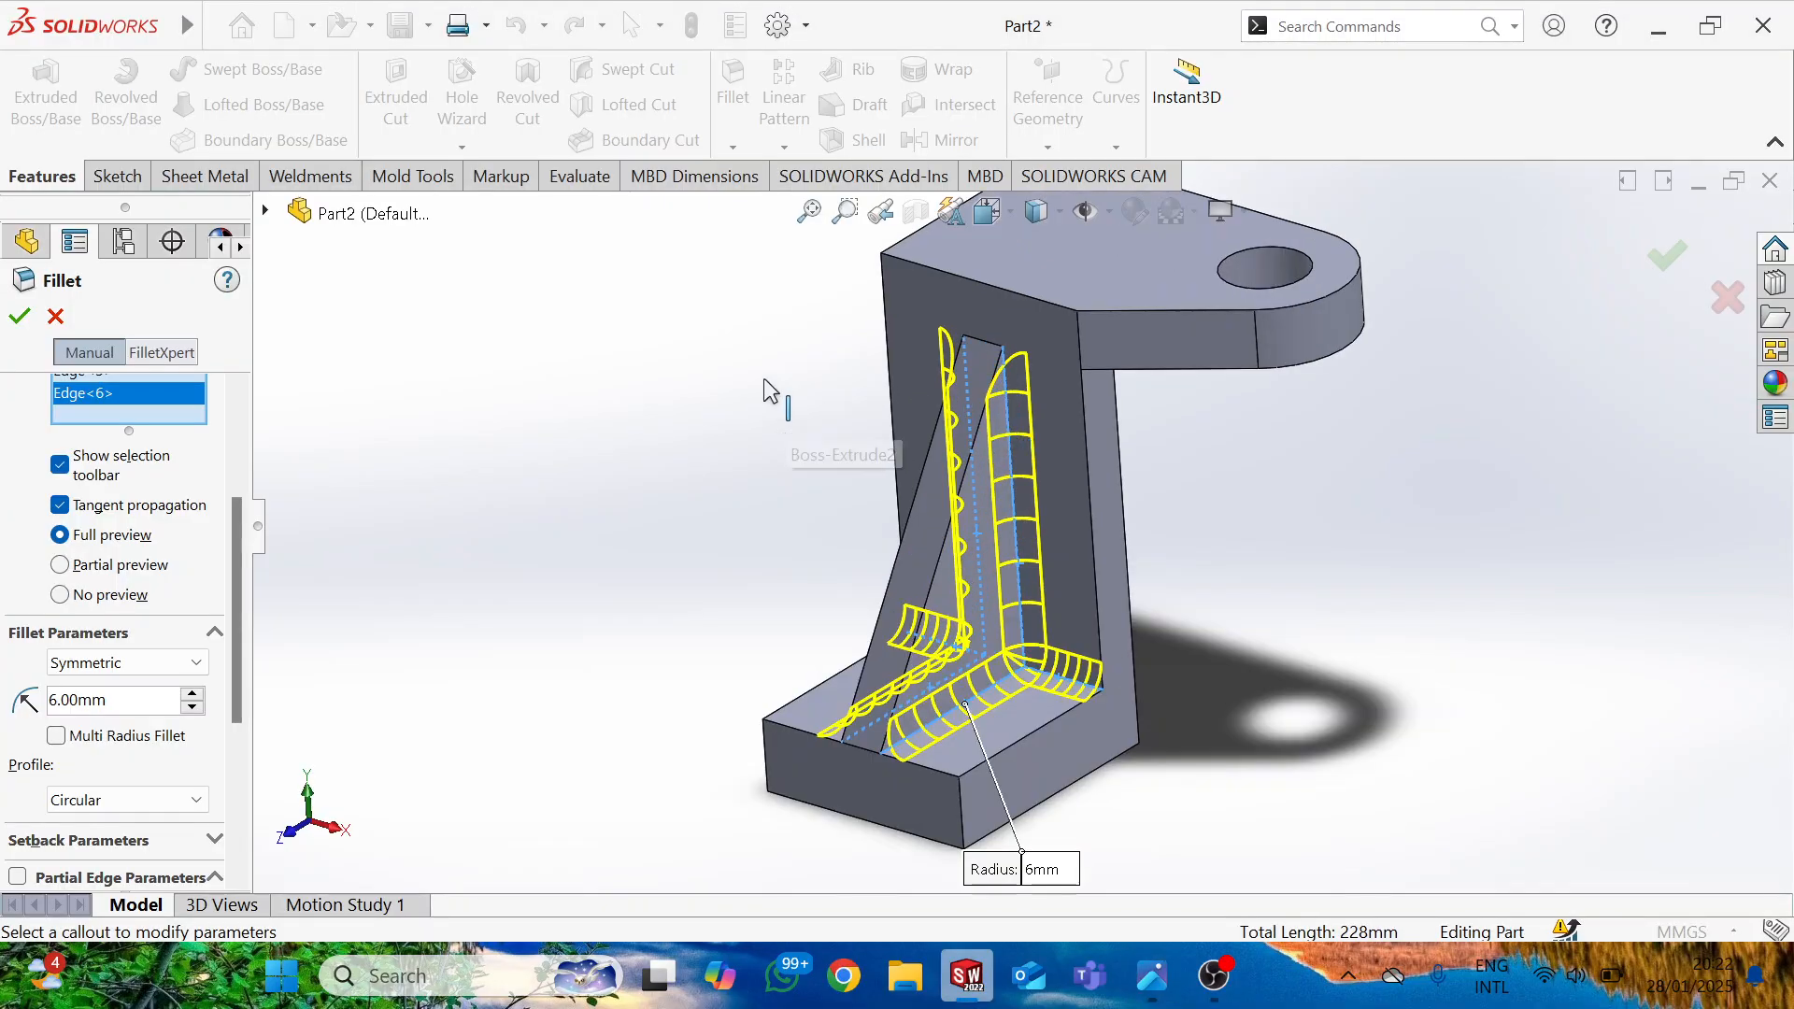
click(20, 319)
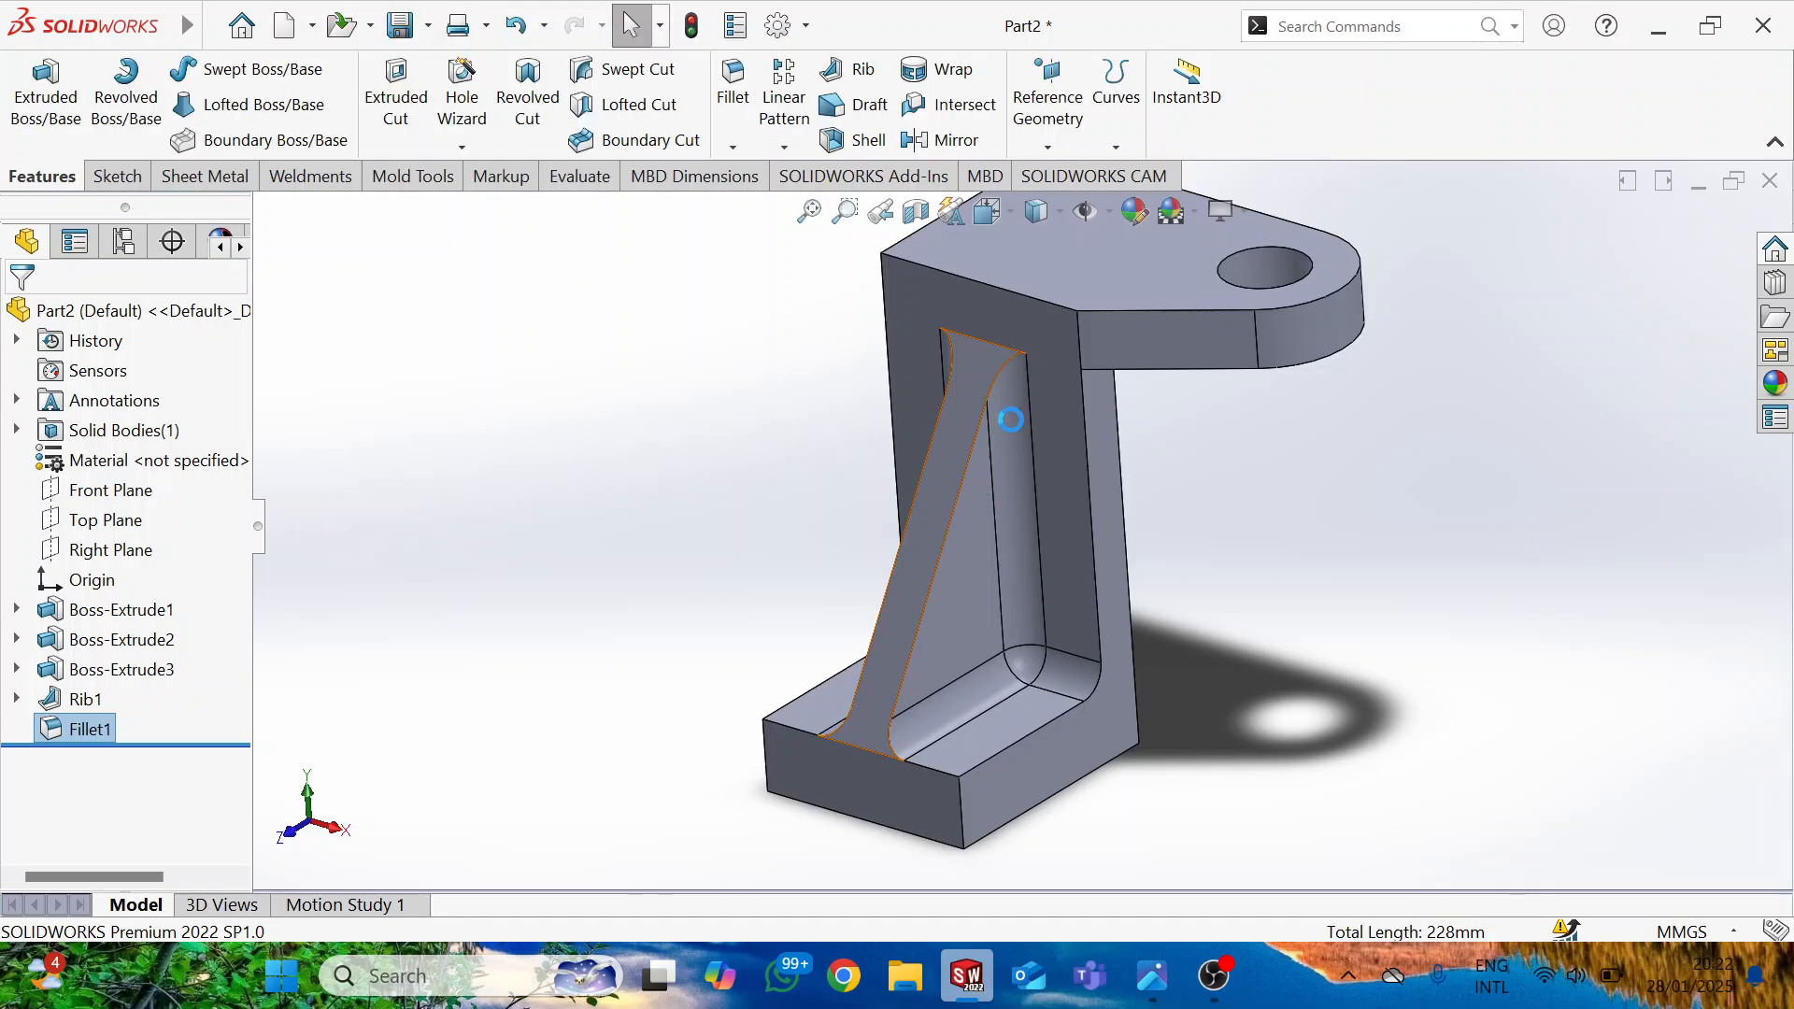
Examine the filleted bracket in standard views and finish in the isometric orientation.
scroll(986, 385, up, 5)
scroll(1014, 460, down, 2)
key(space)
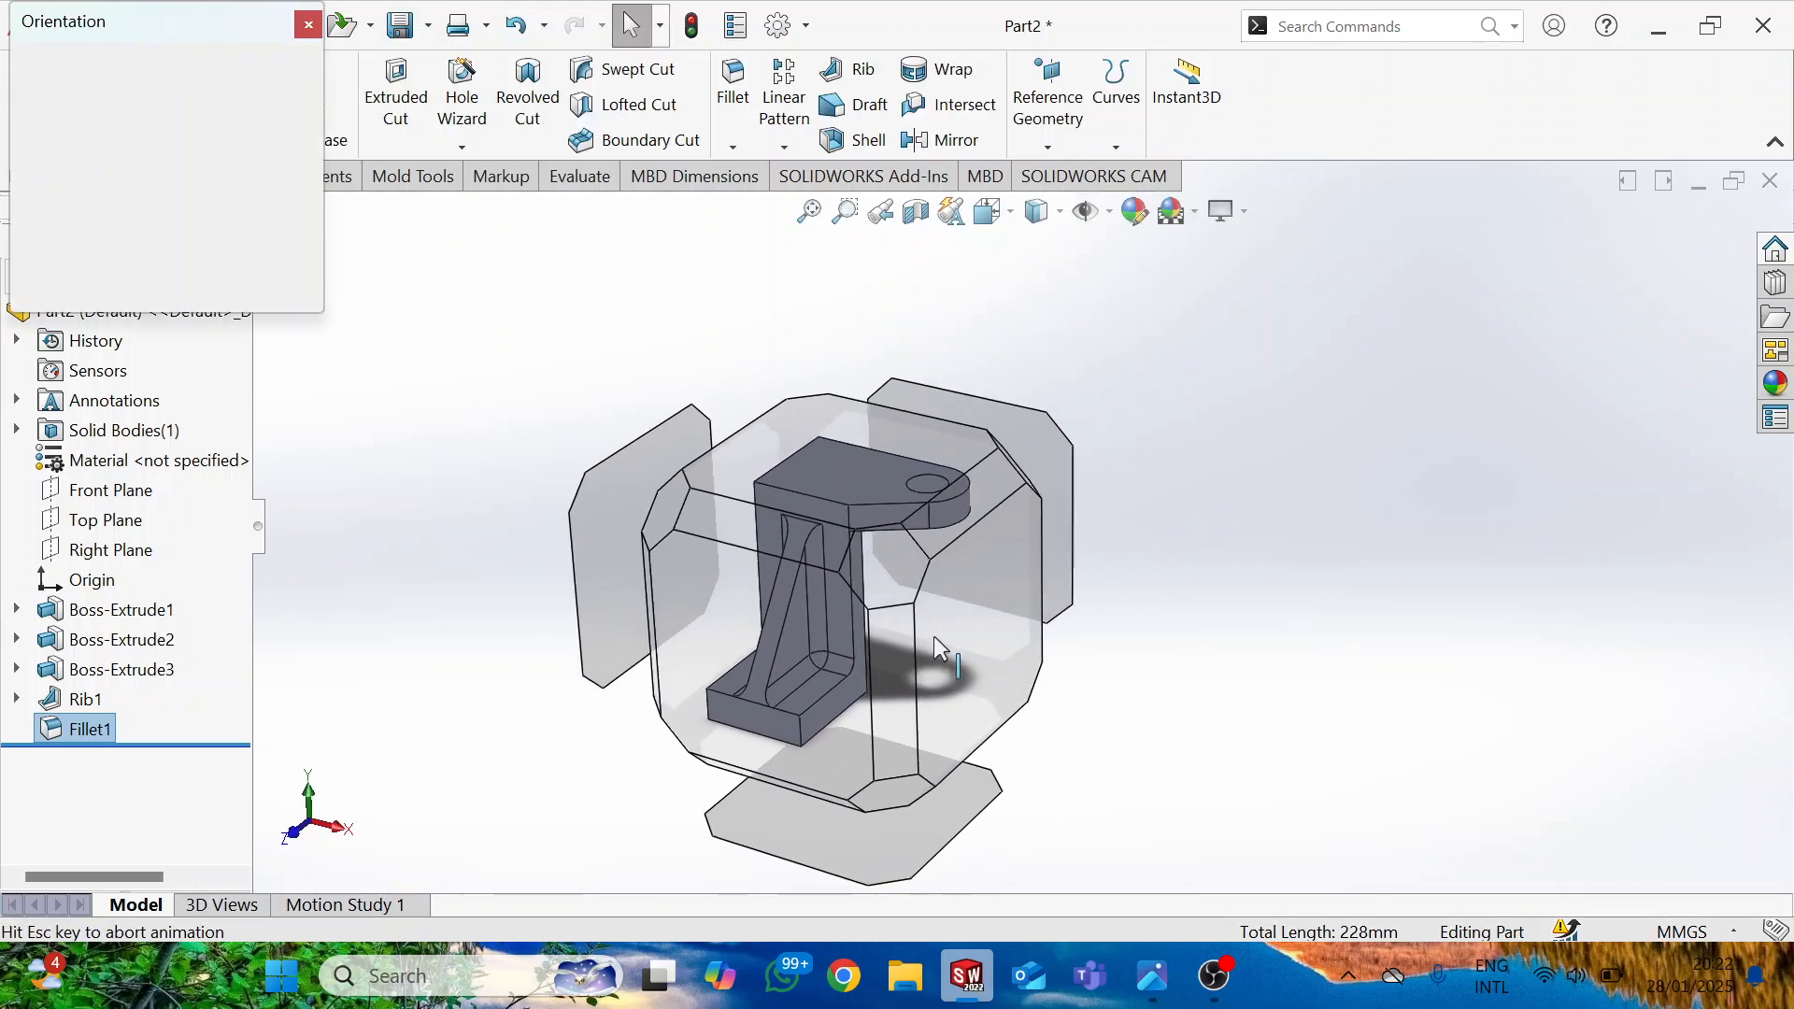
click(832, 654)
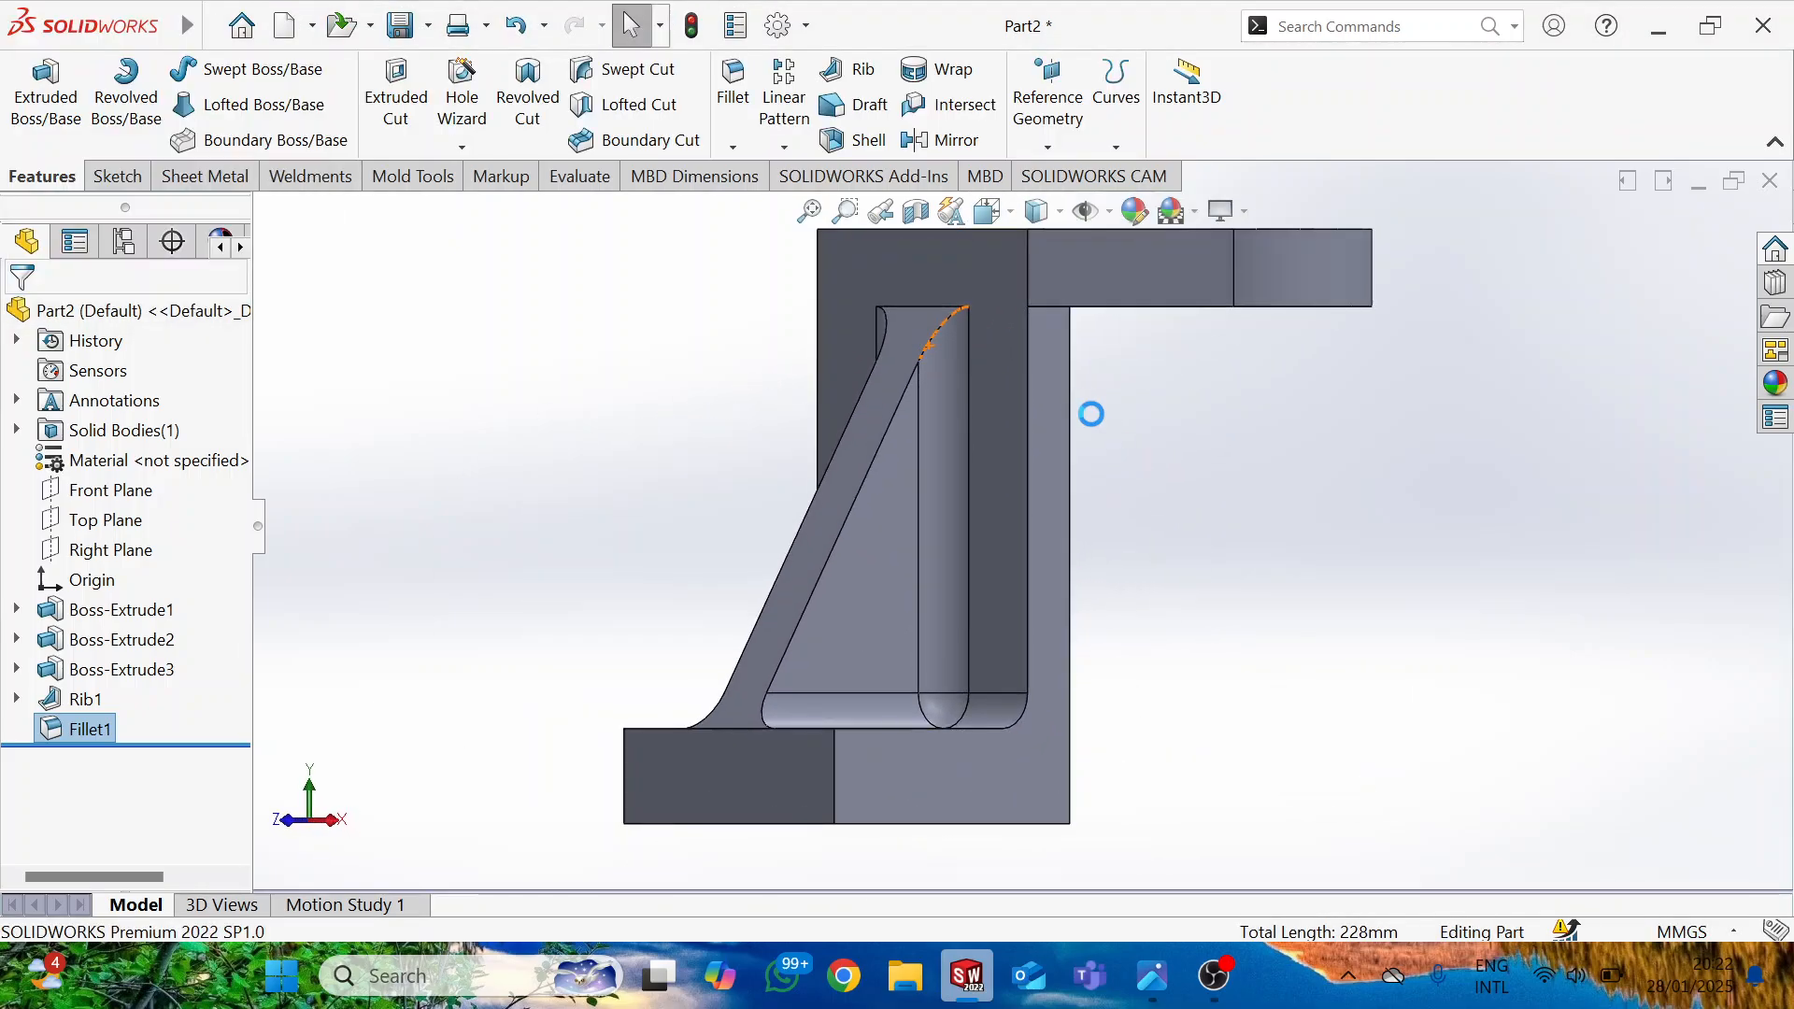
key(space)
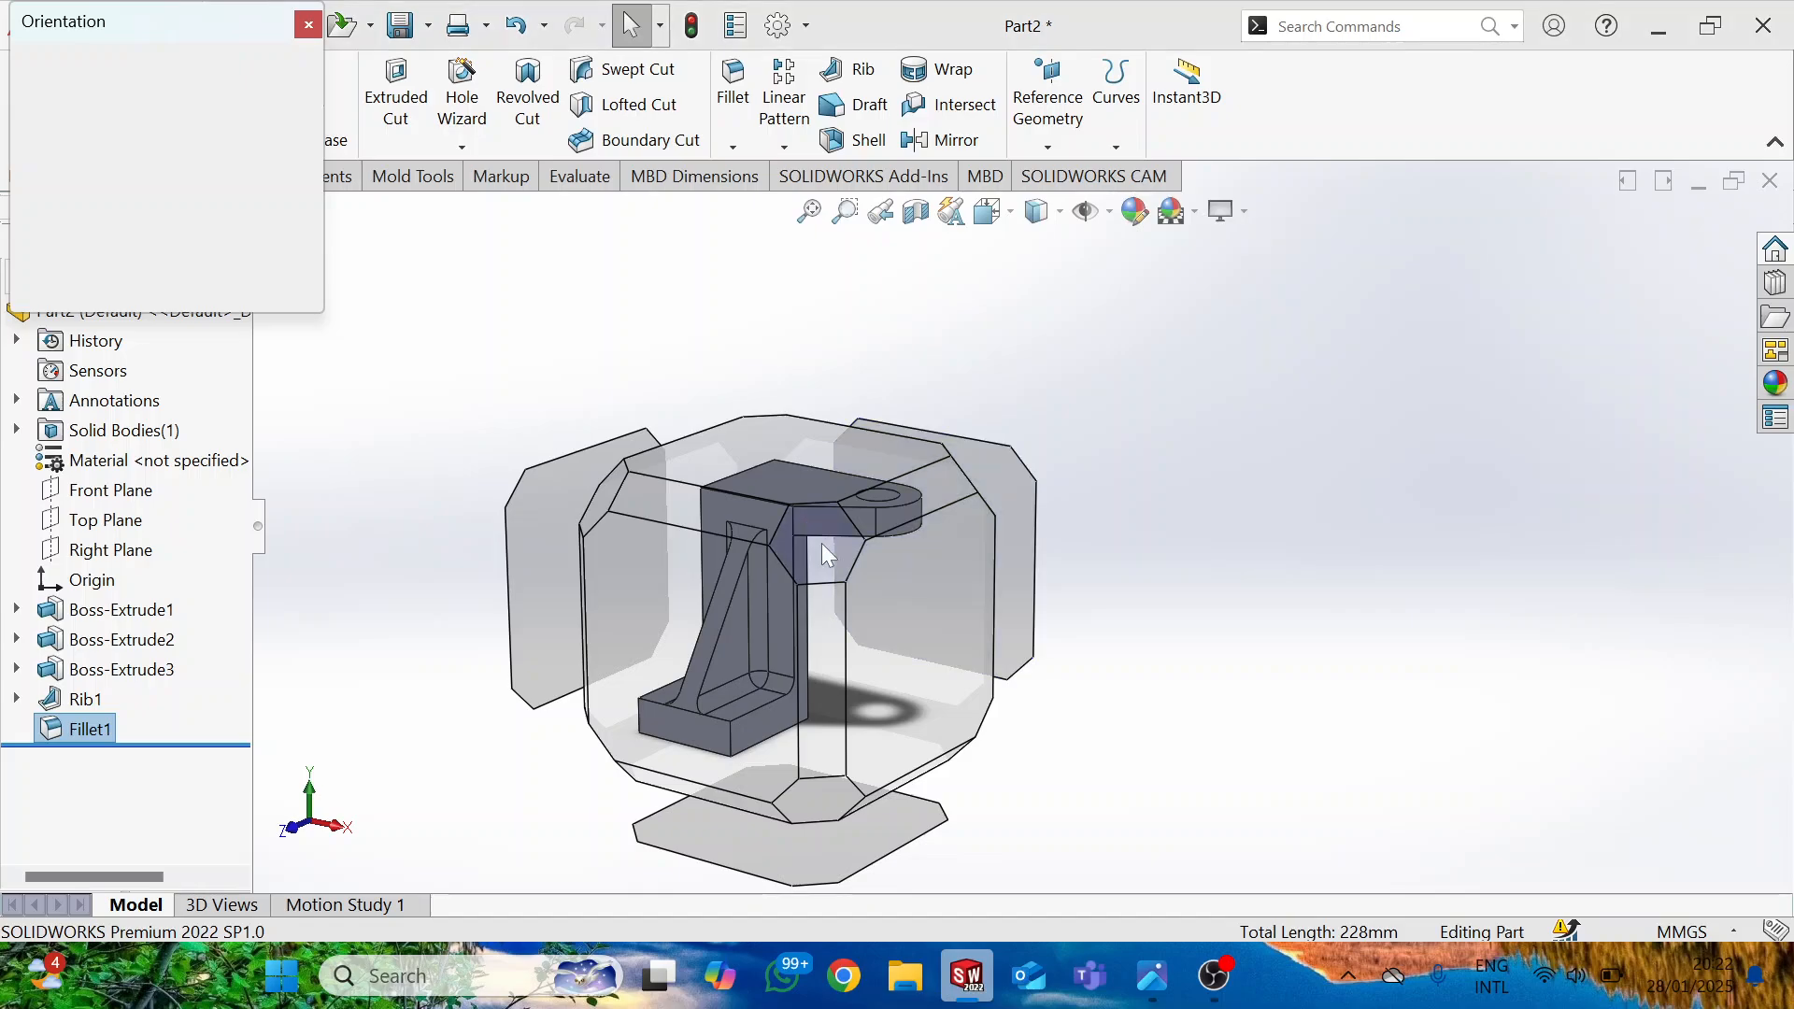
click(822, 541)
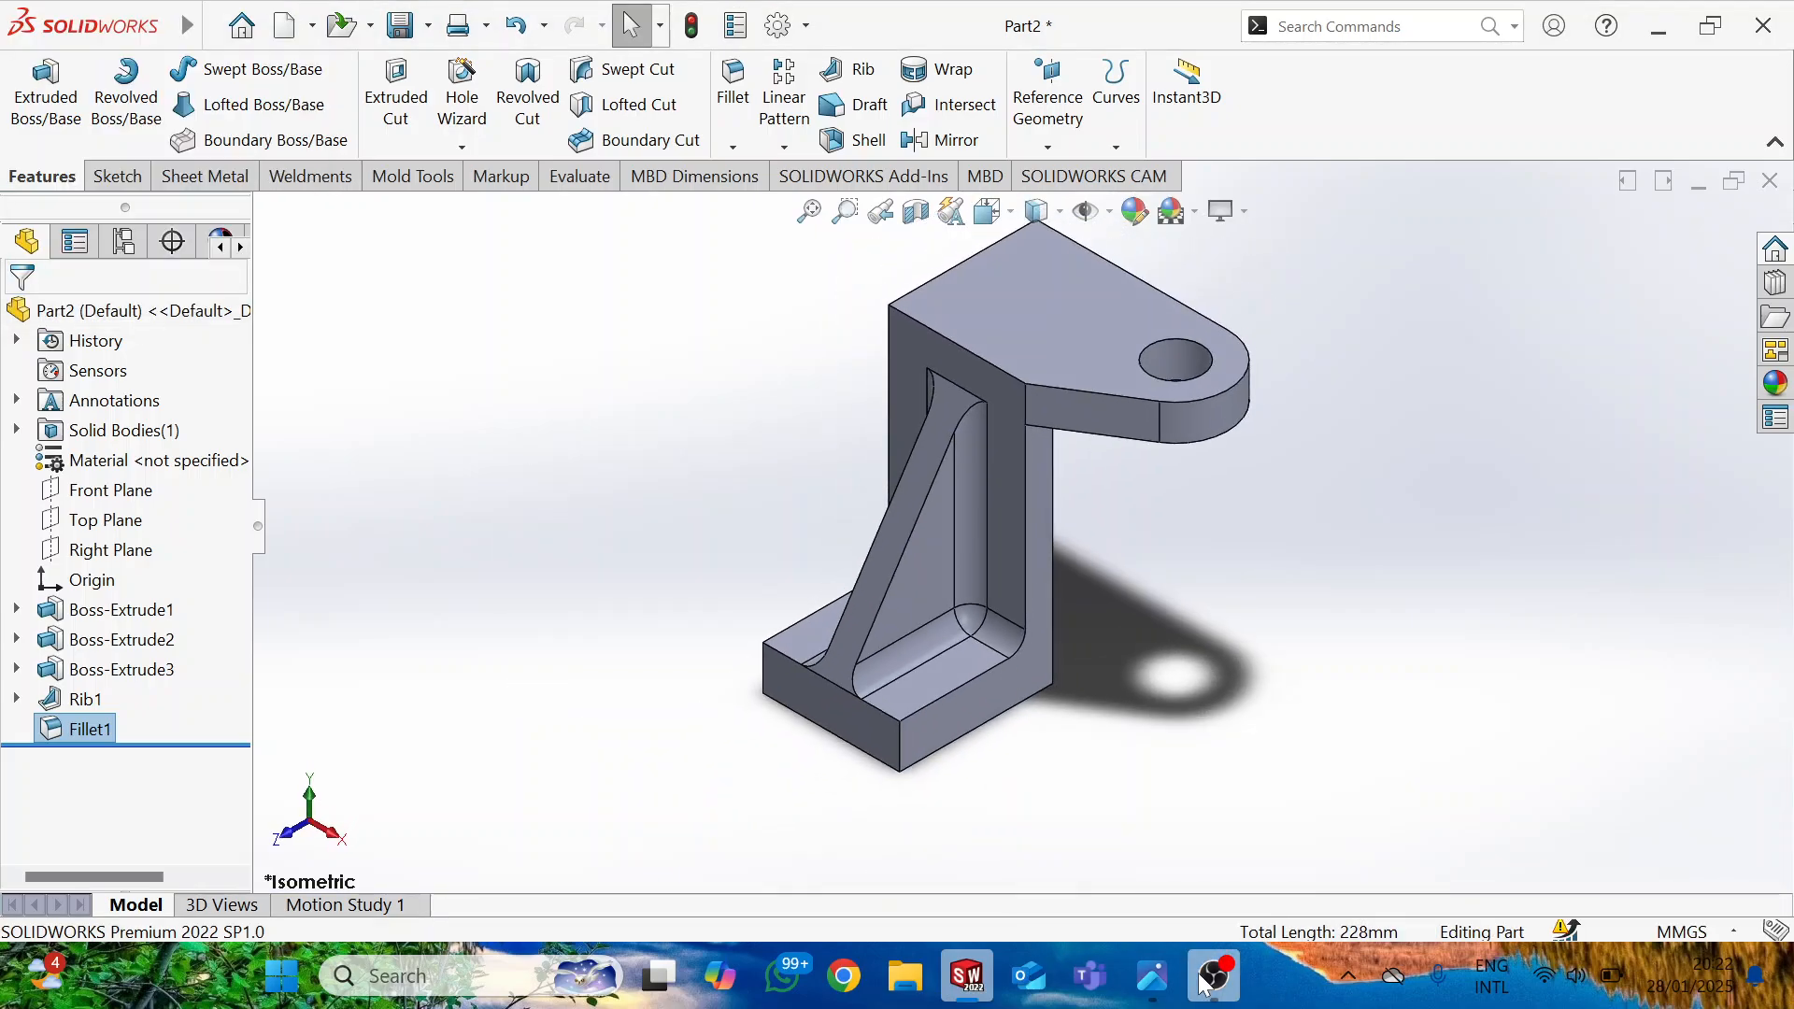